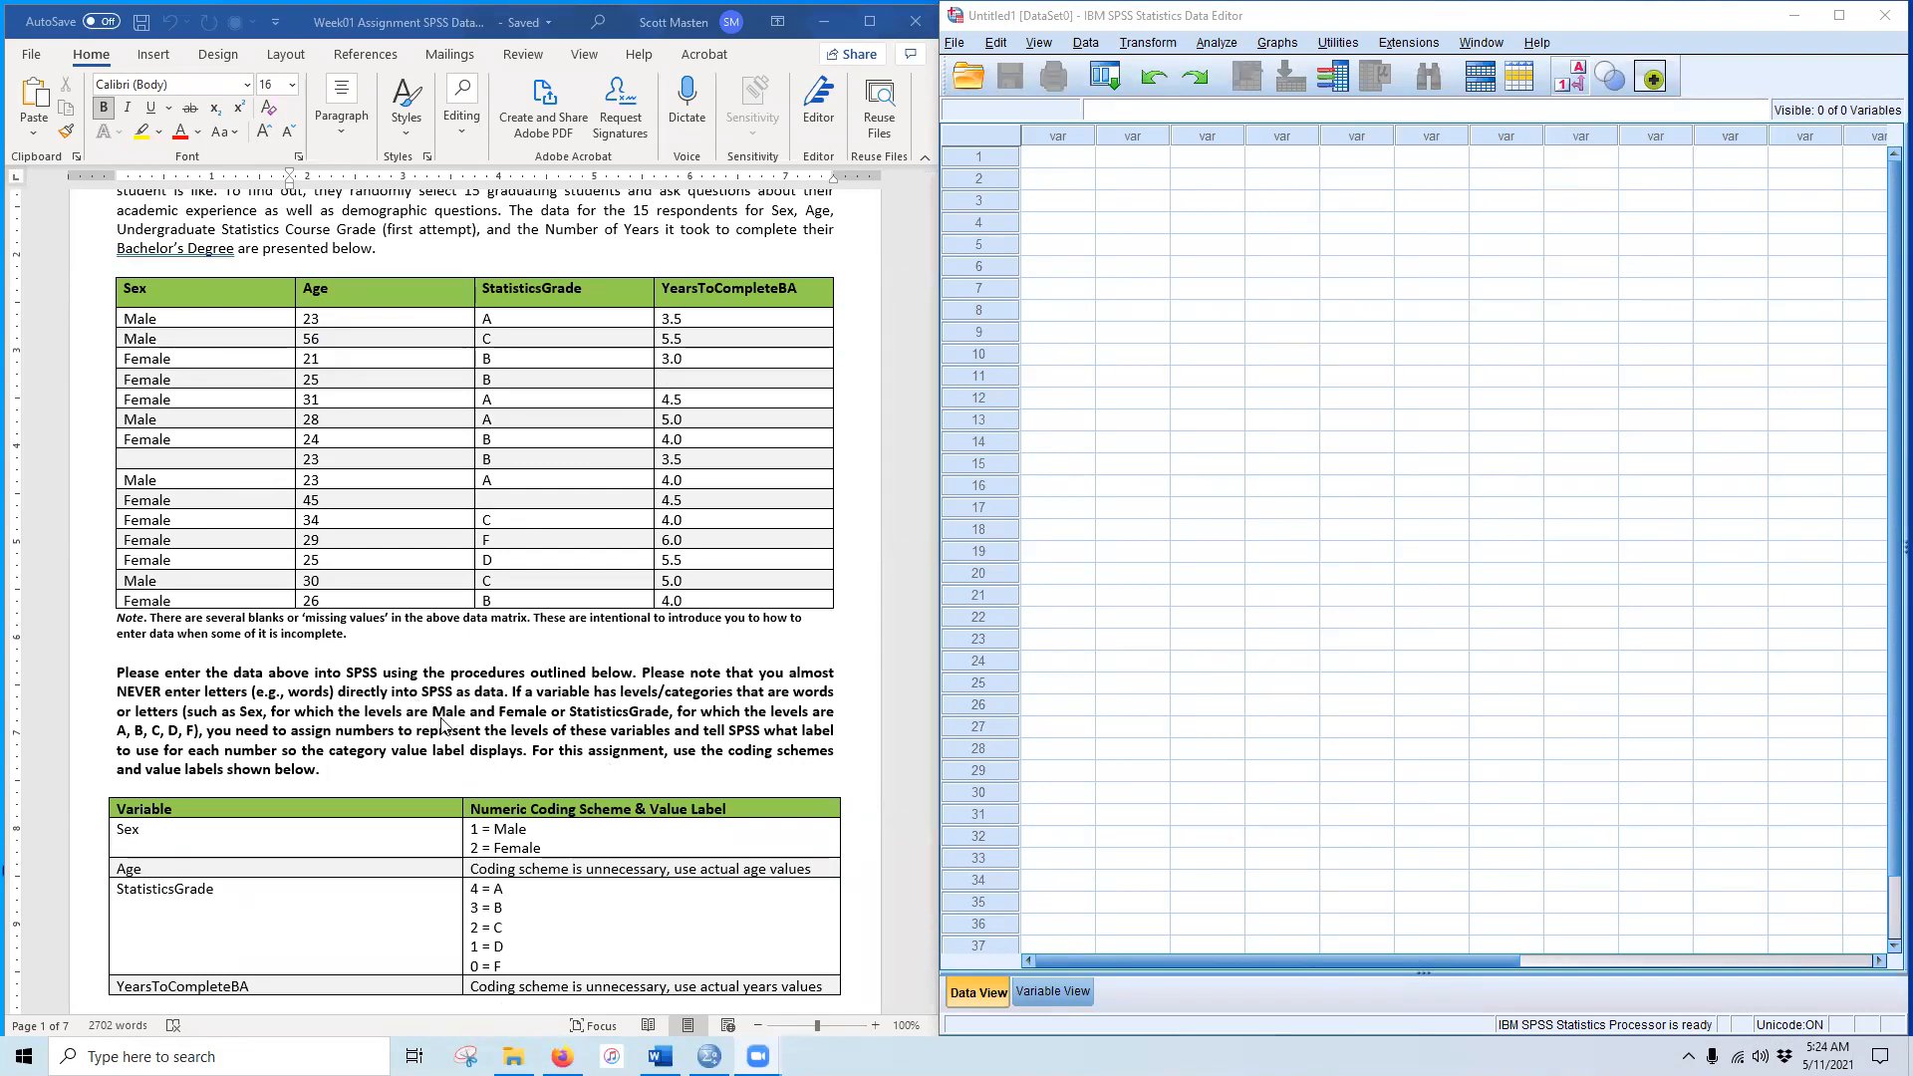
Step: Scroll the Word handout past the data table to the Defining New Variables instructions on page 2
scroll(446, 725, down, 3)
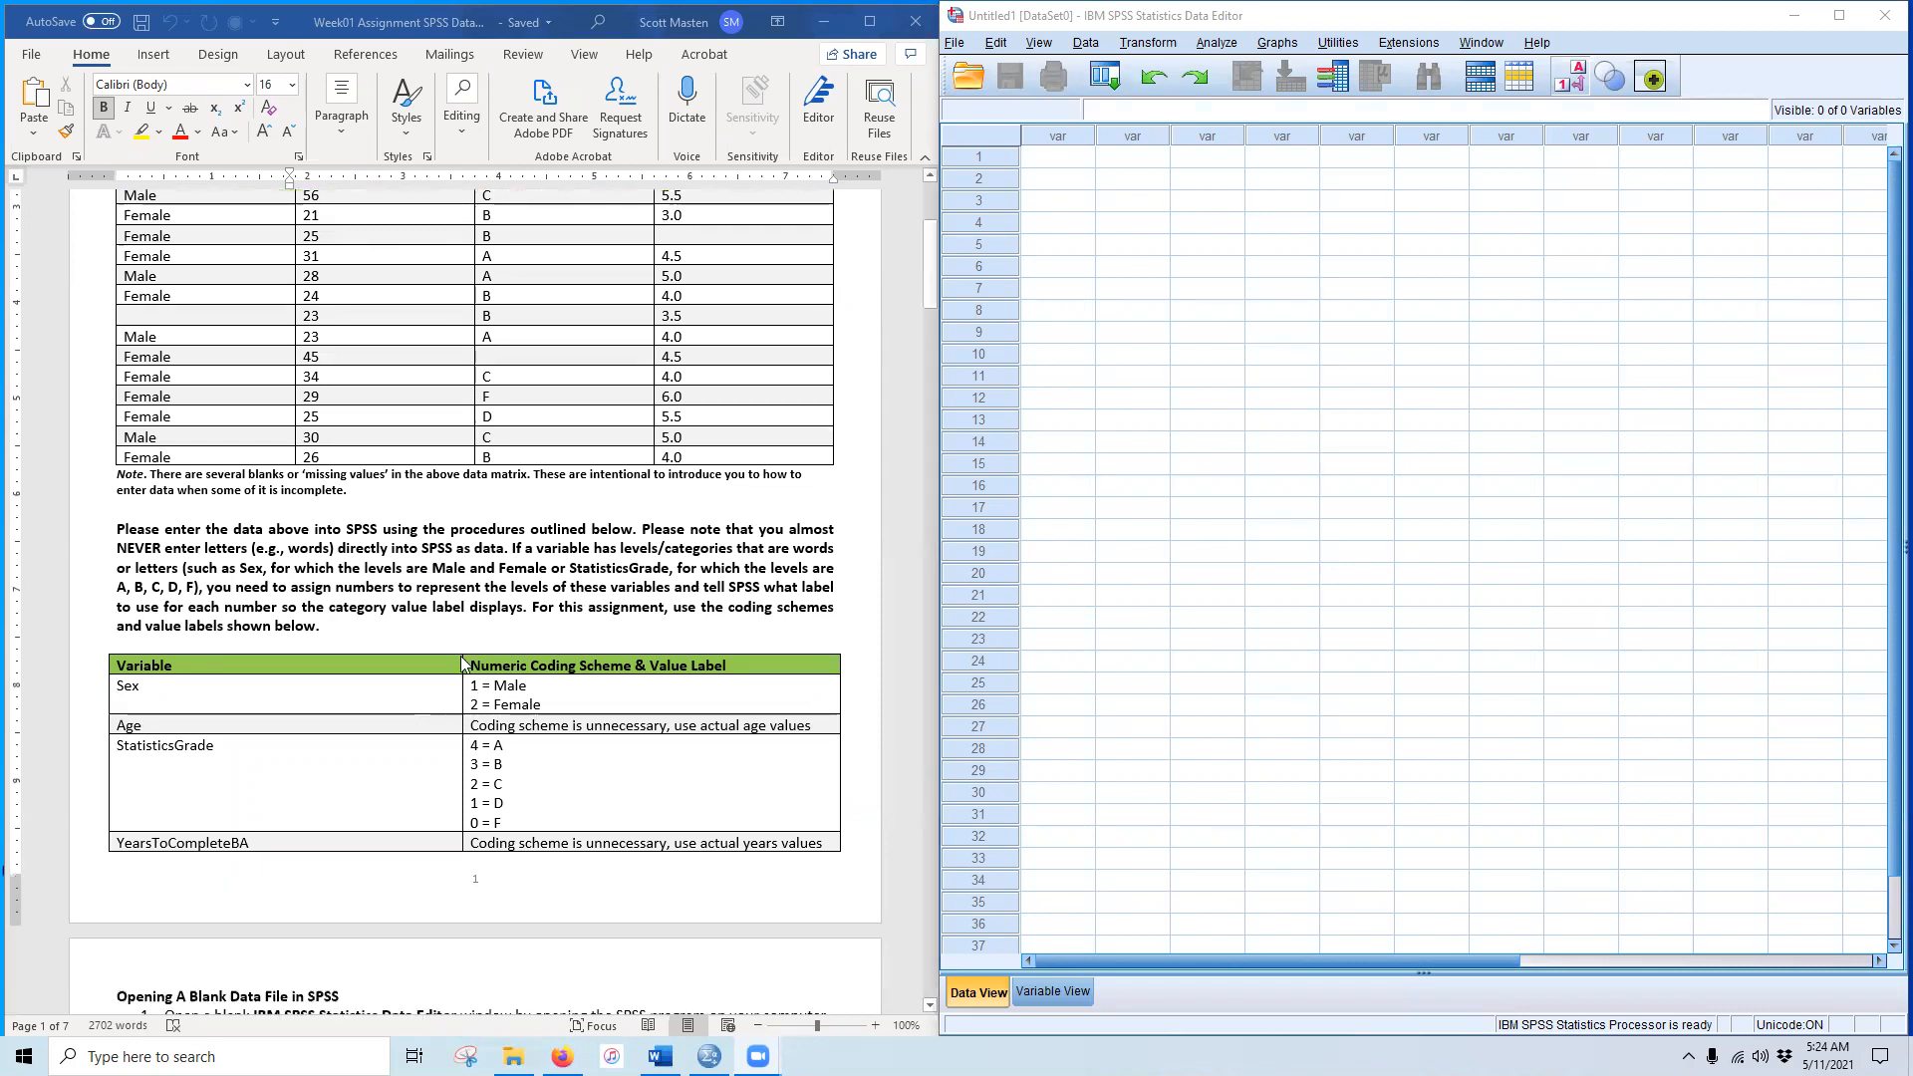
scroll(504, 412, up, 5)
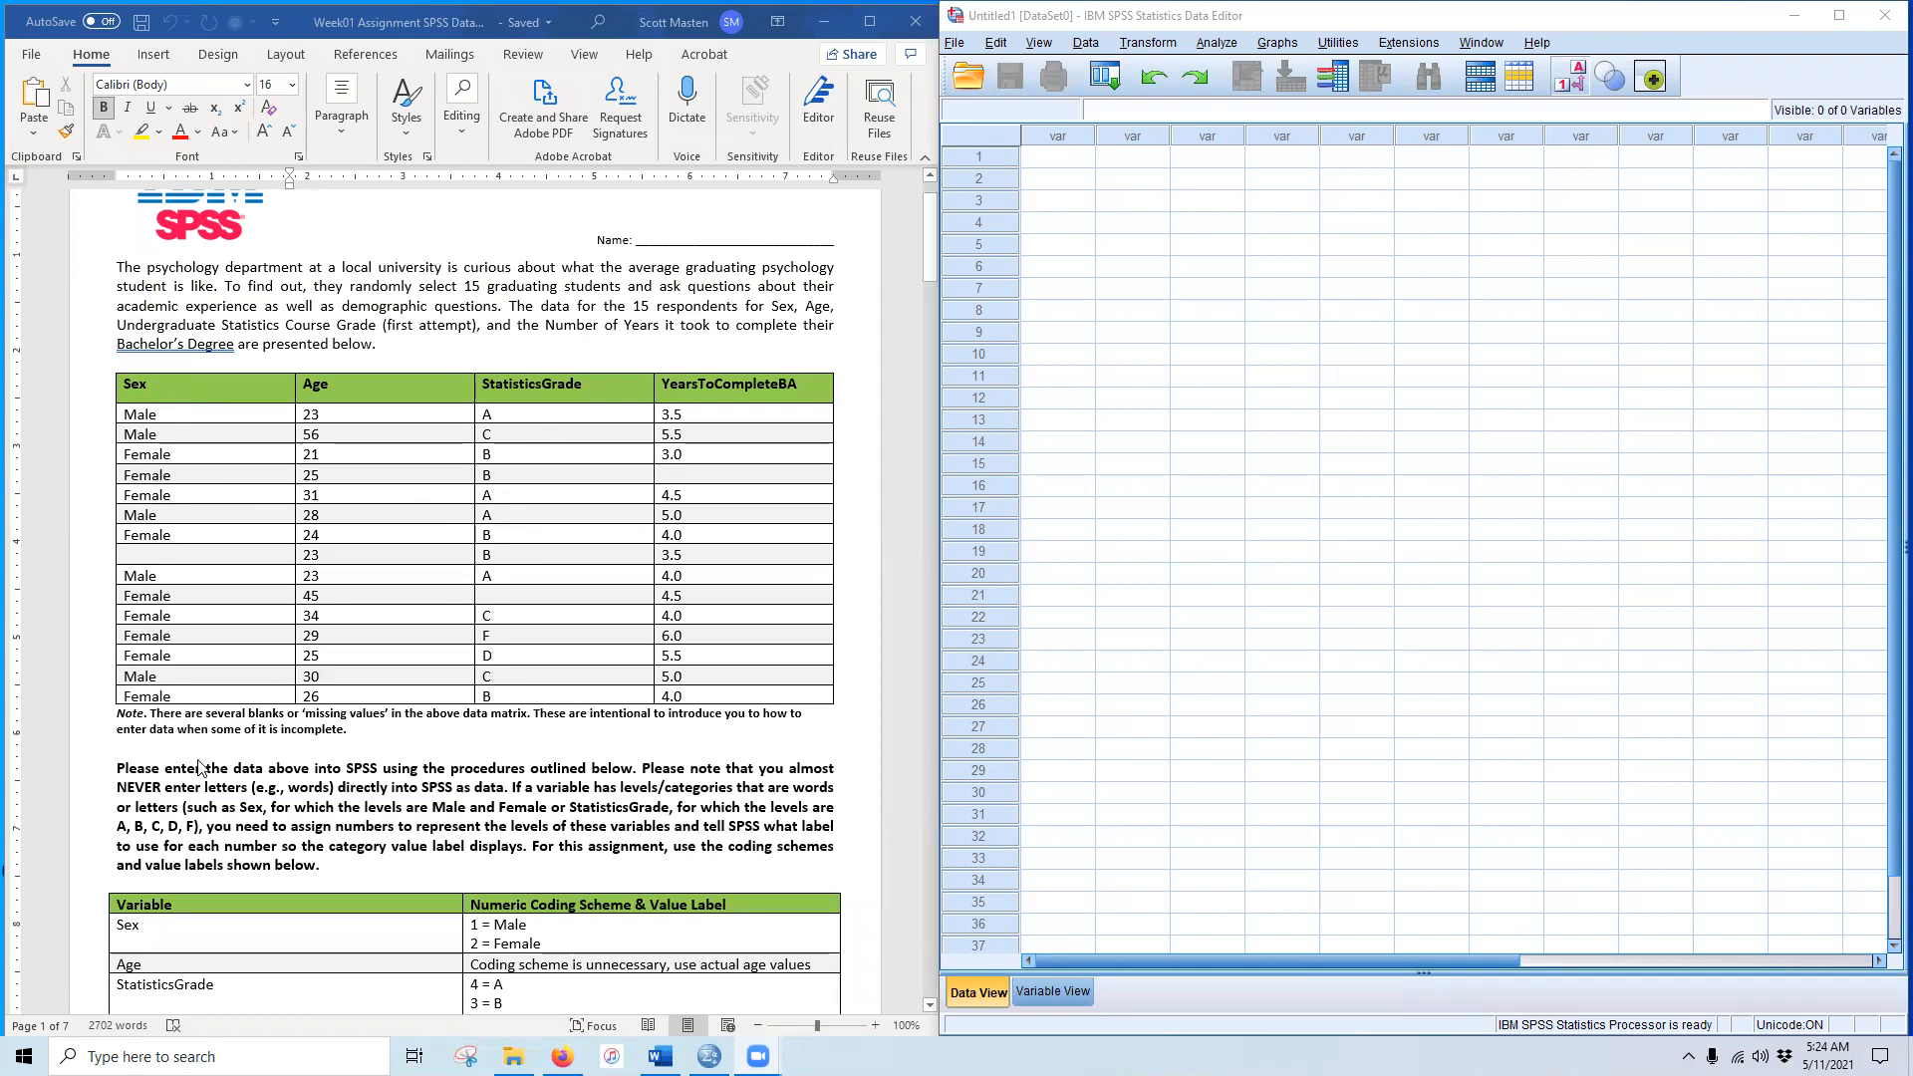
scroll(397, 875, down, 15)
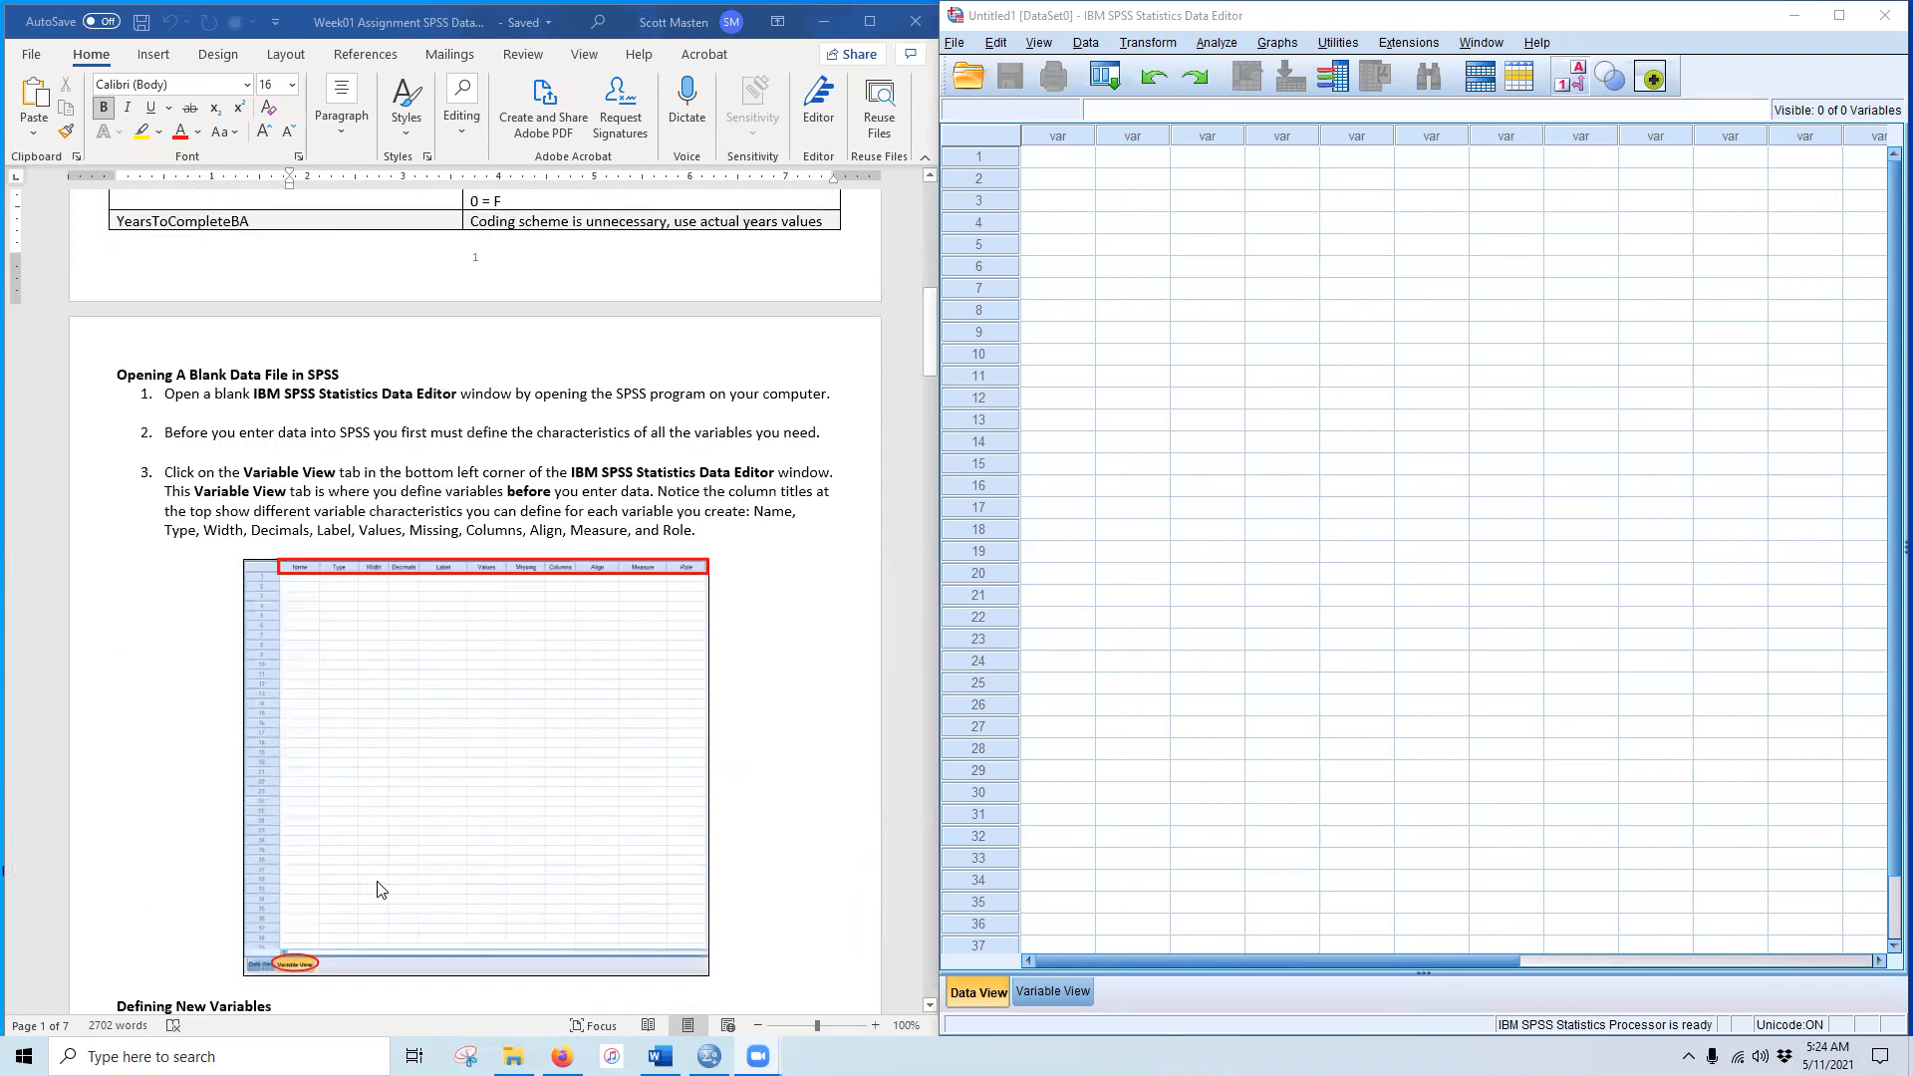
scroll(383, 882, down, 3)
scroll(374, 849, down, 8)
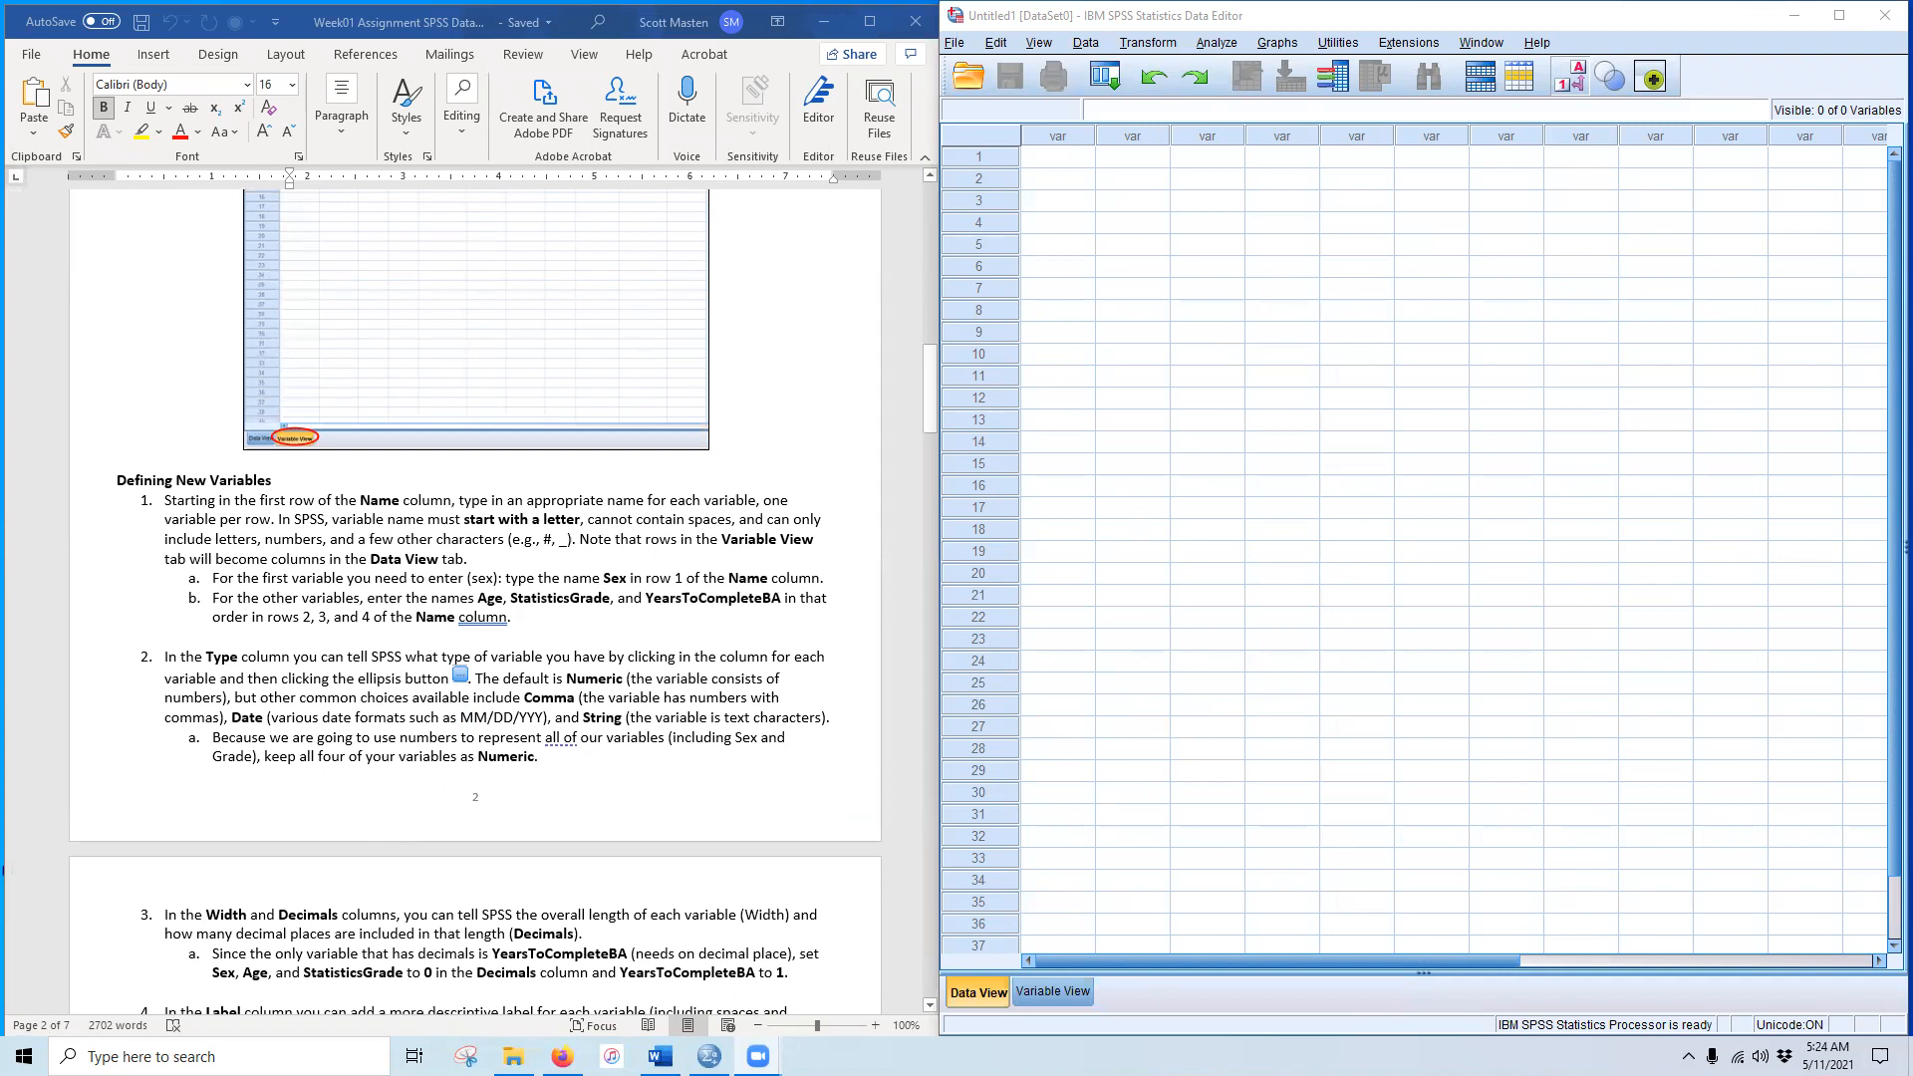
Step: Show SPSS Variable View, read ahead, then return the handout to its page-1 data table
click(1034, 996)
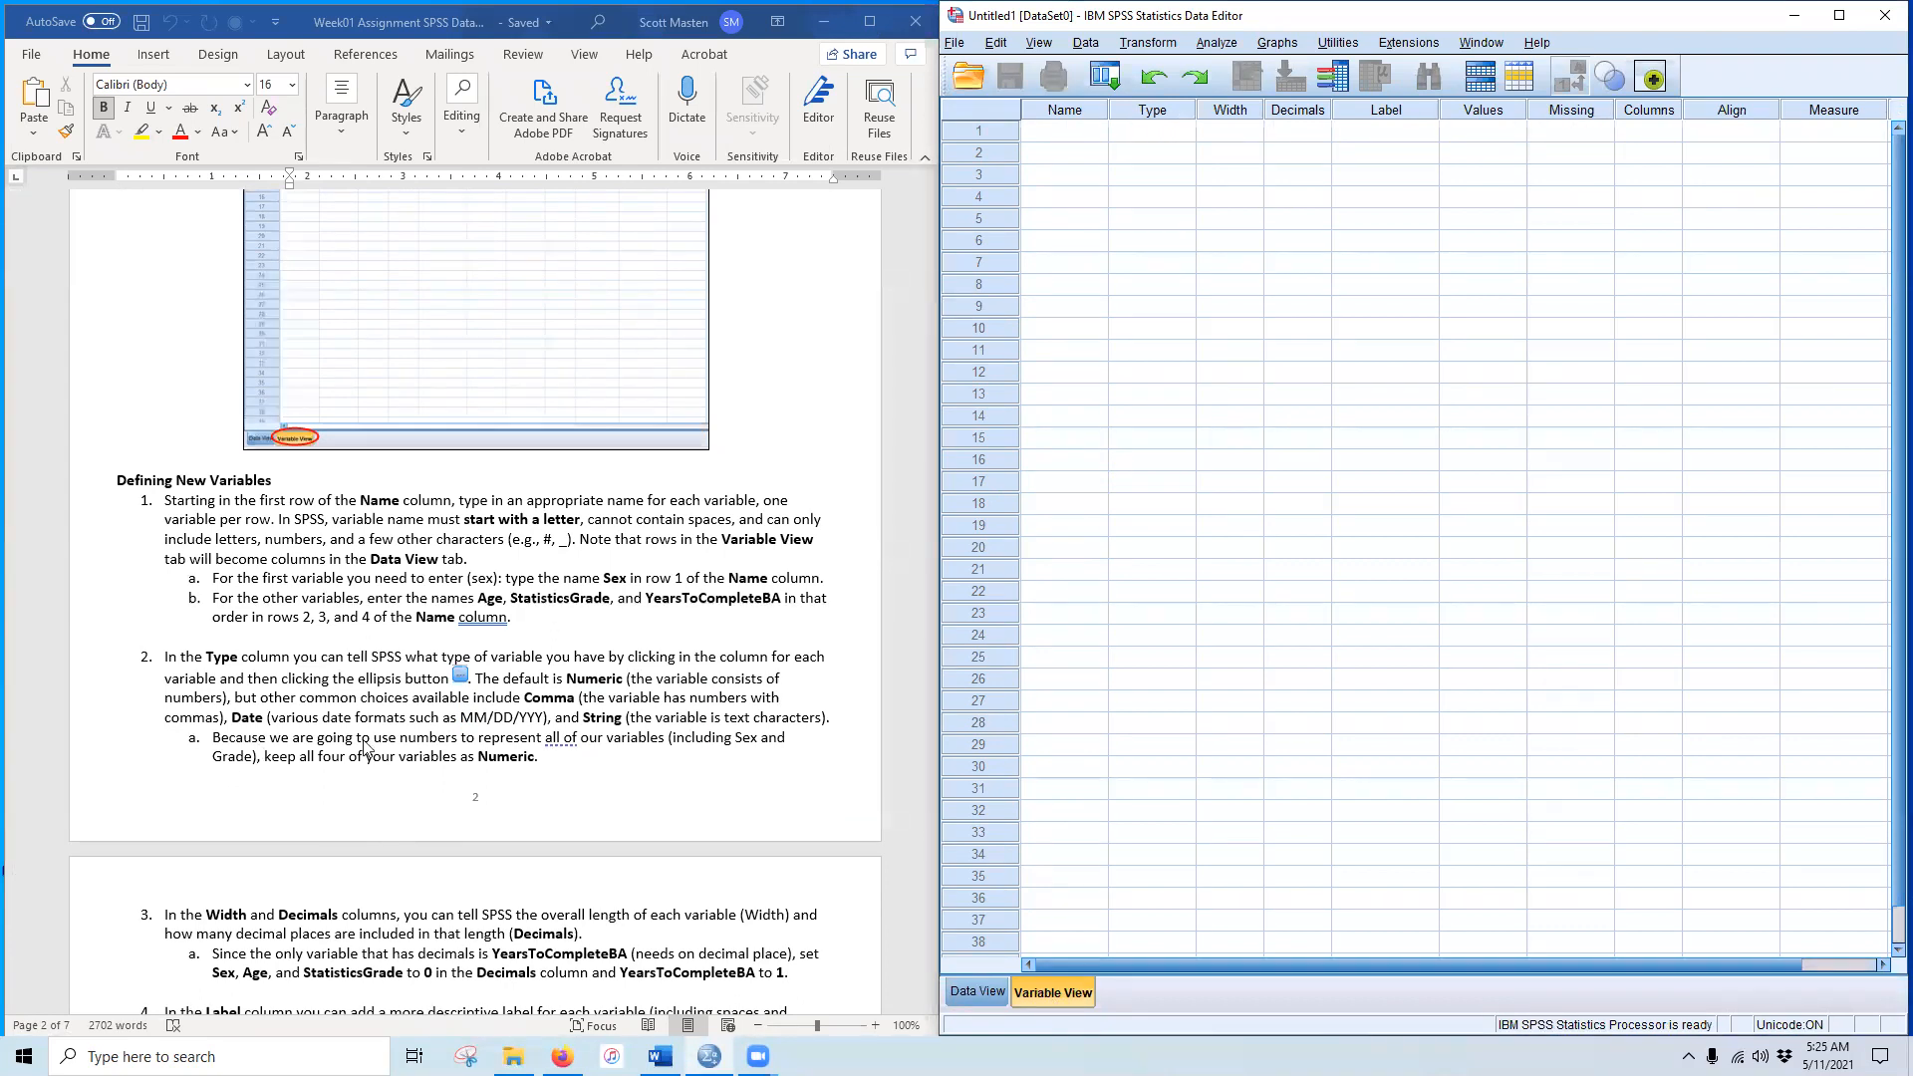
scroll(369, 749, down, 6)
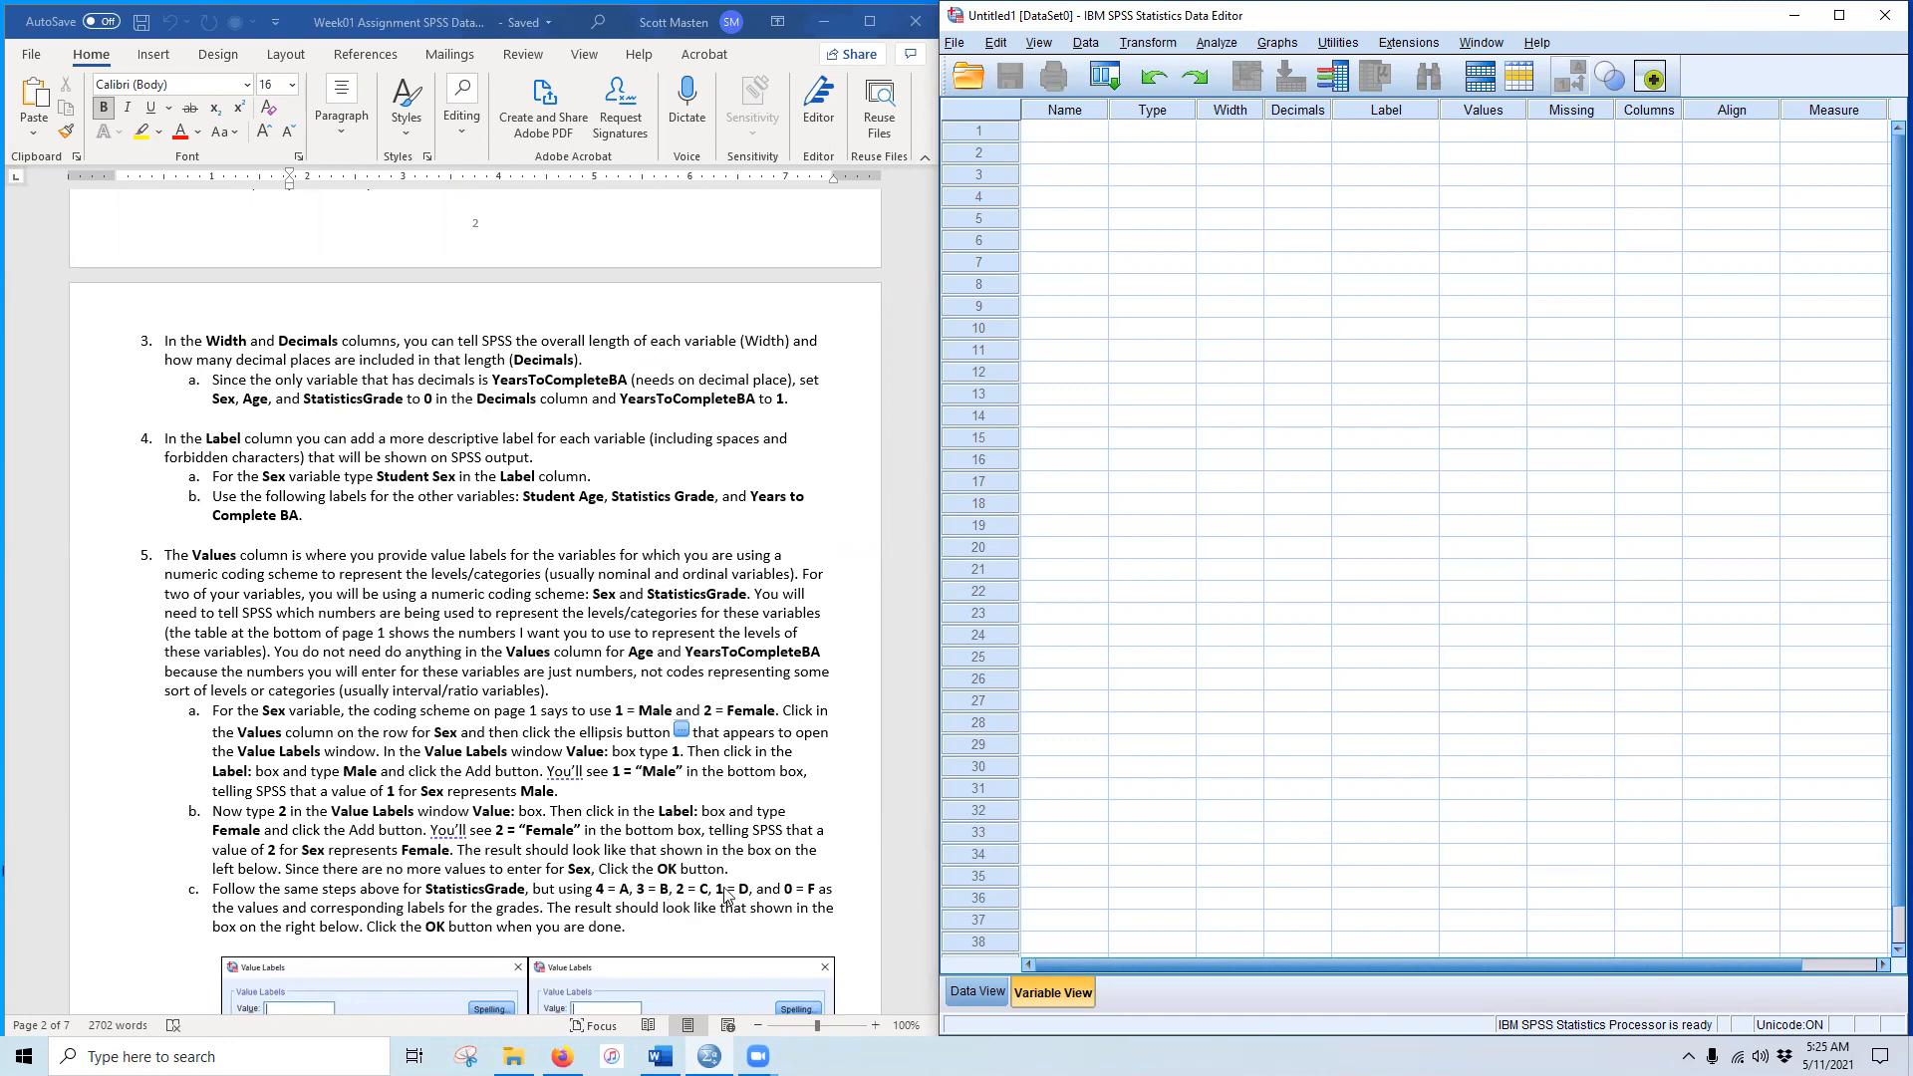
scroll(508, 833, down, 5)
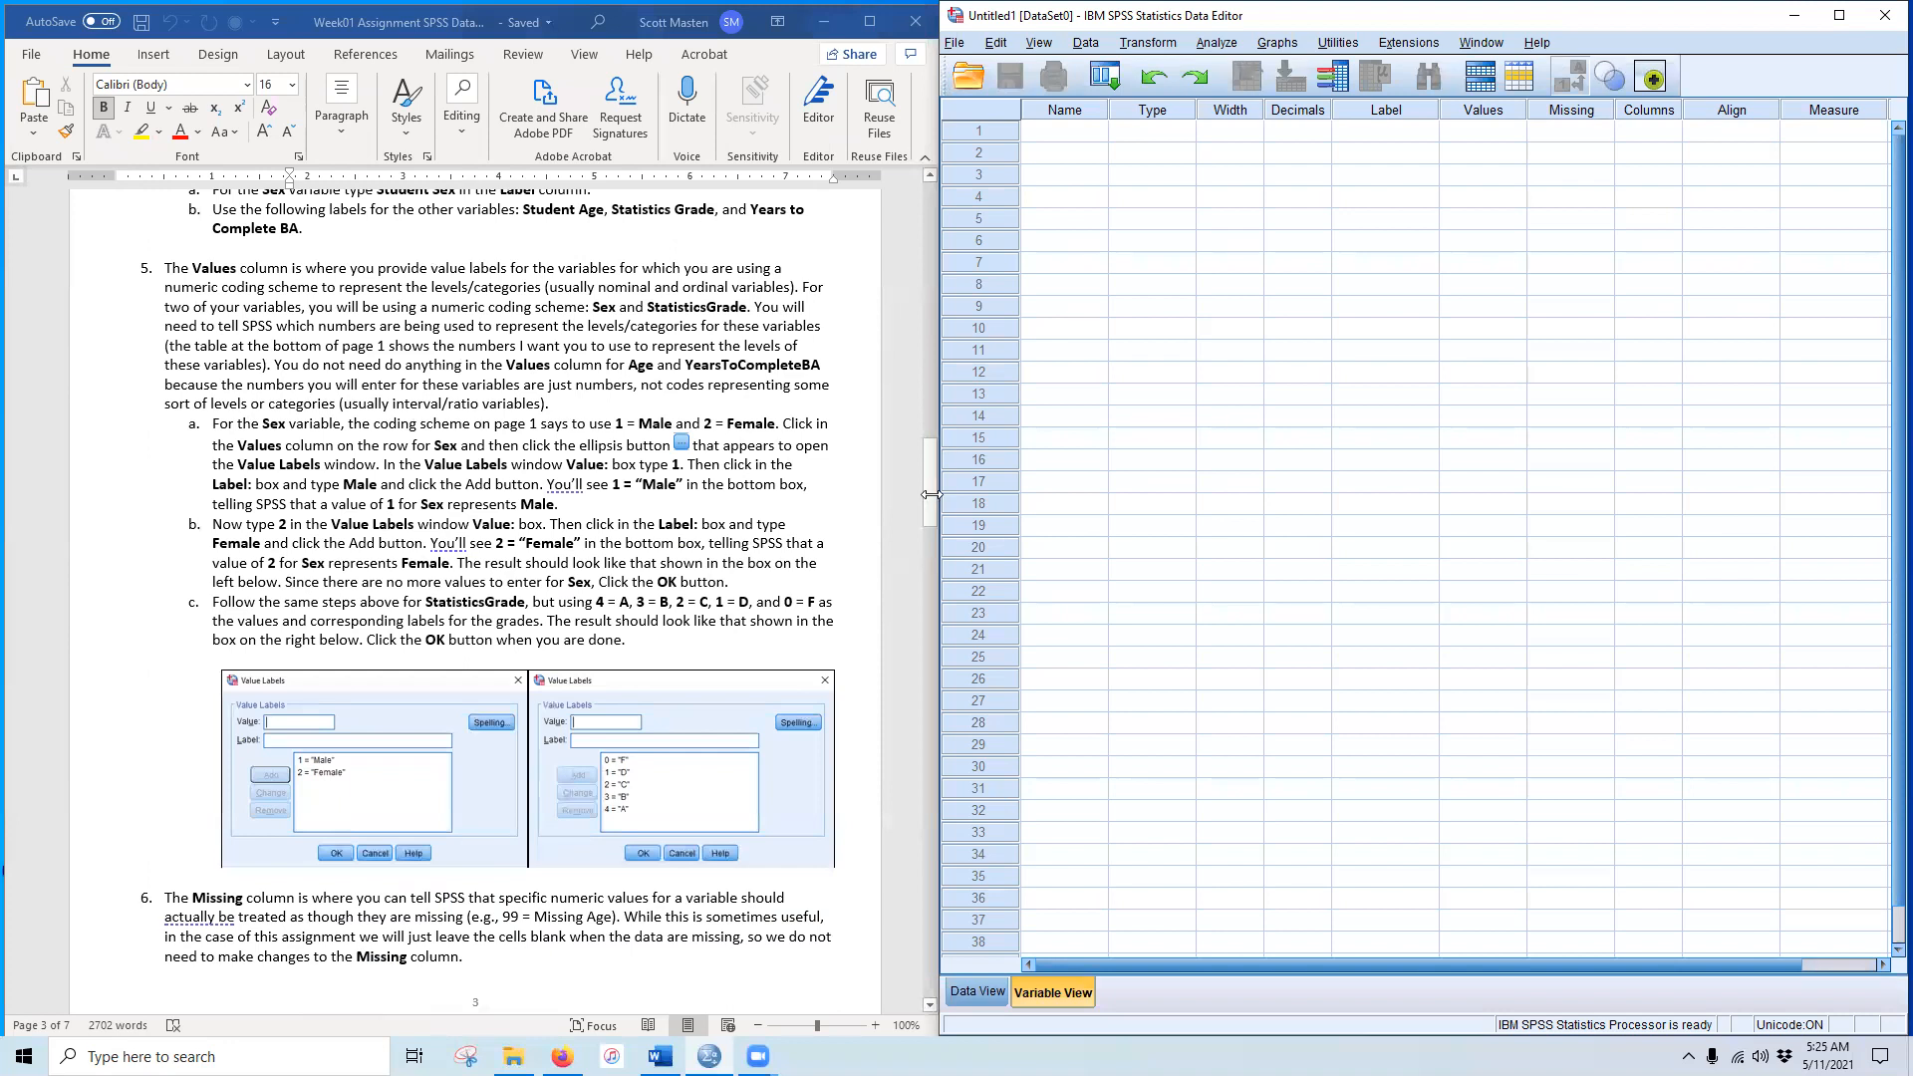
drag(925, 513, 921, 251)
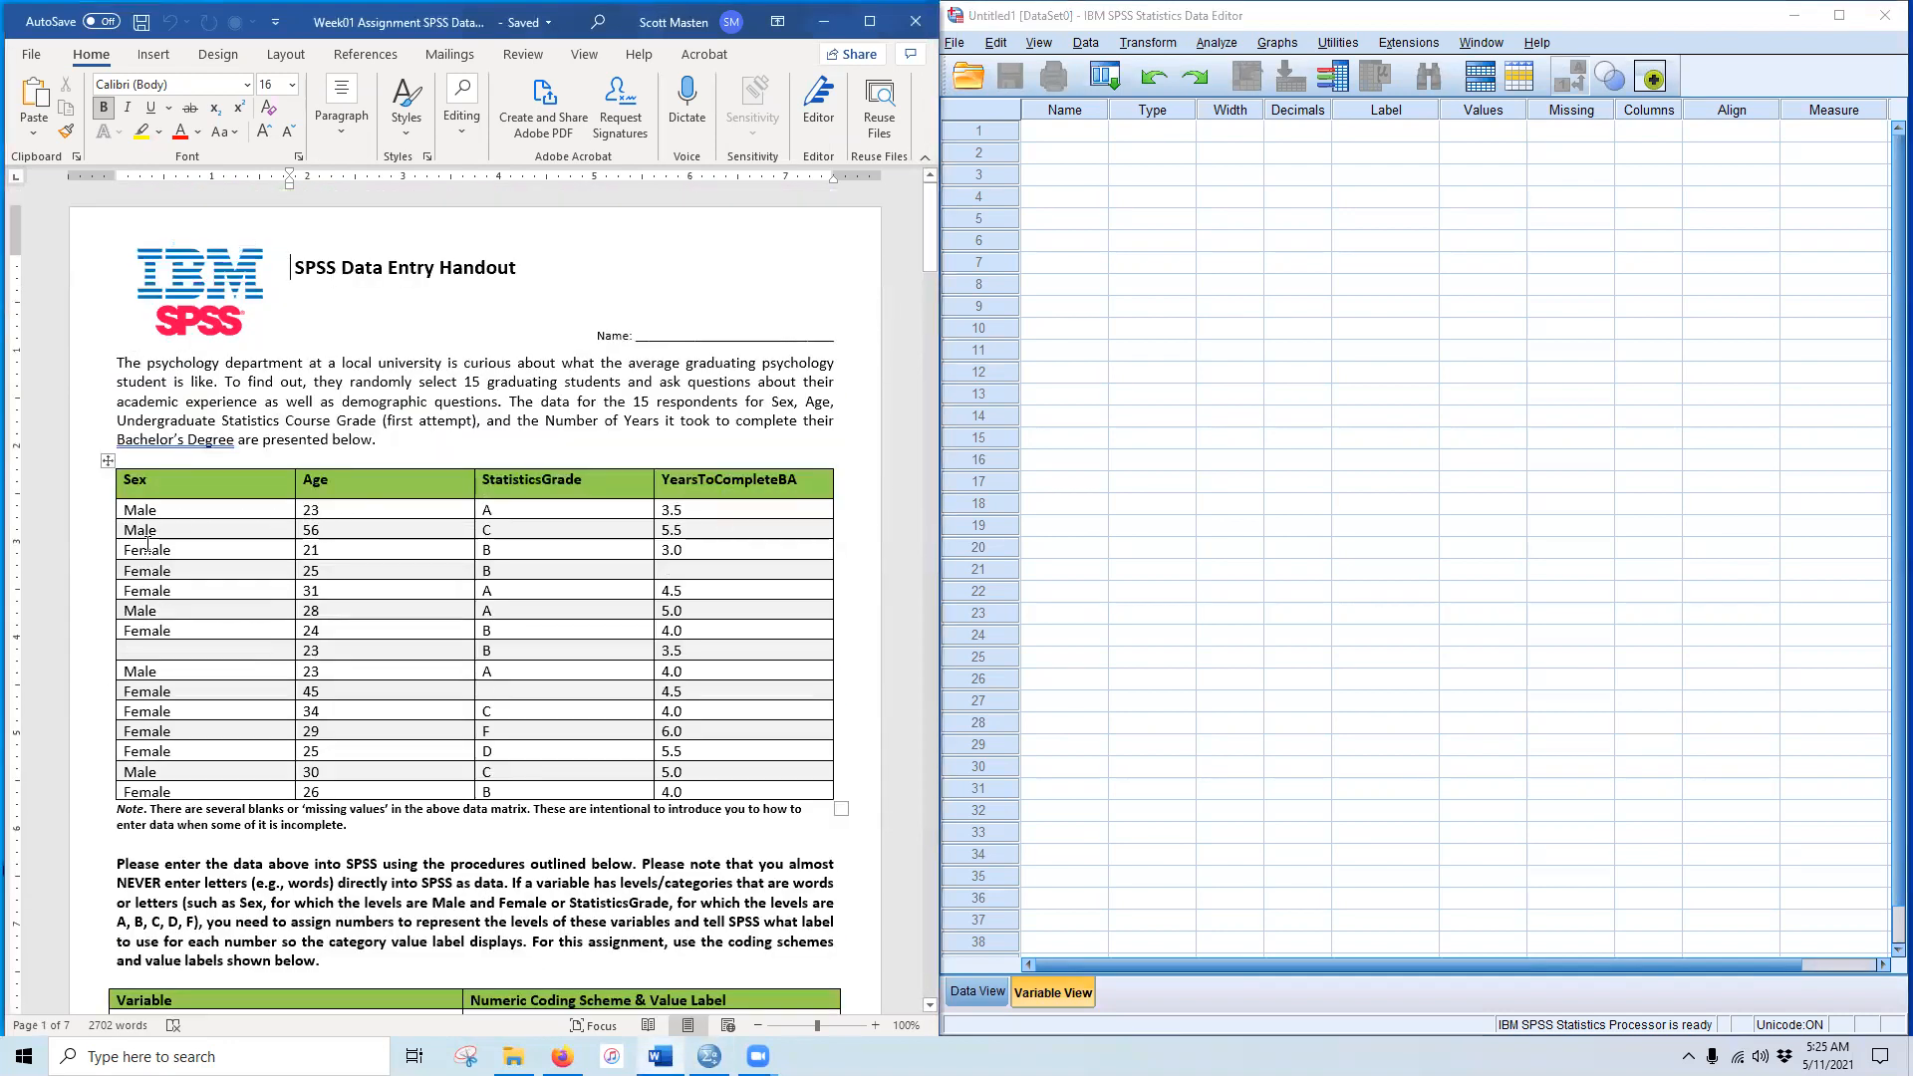
Step: Paste Sex and Age from the handout as the first two variable names
double_click(136, 479)
key(ctrl+c)
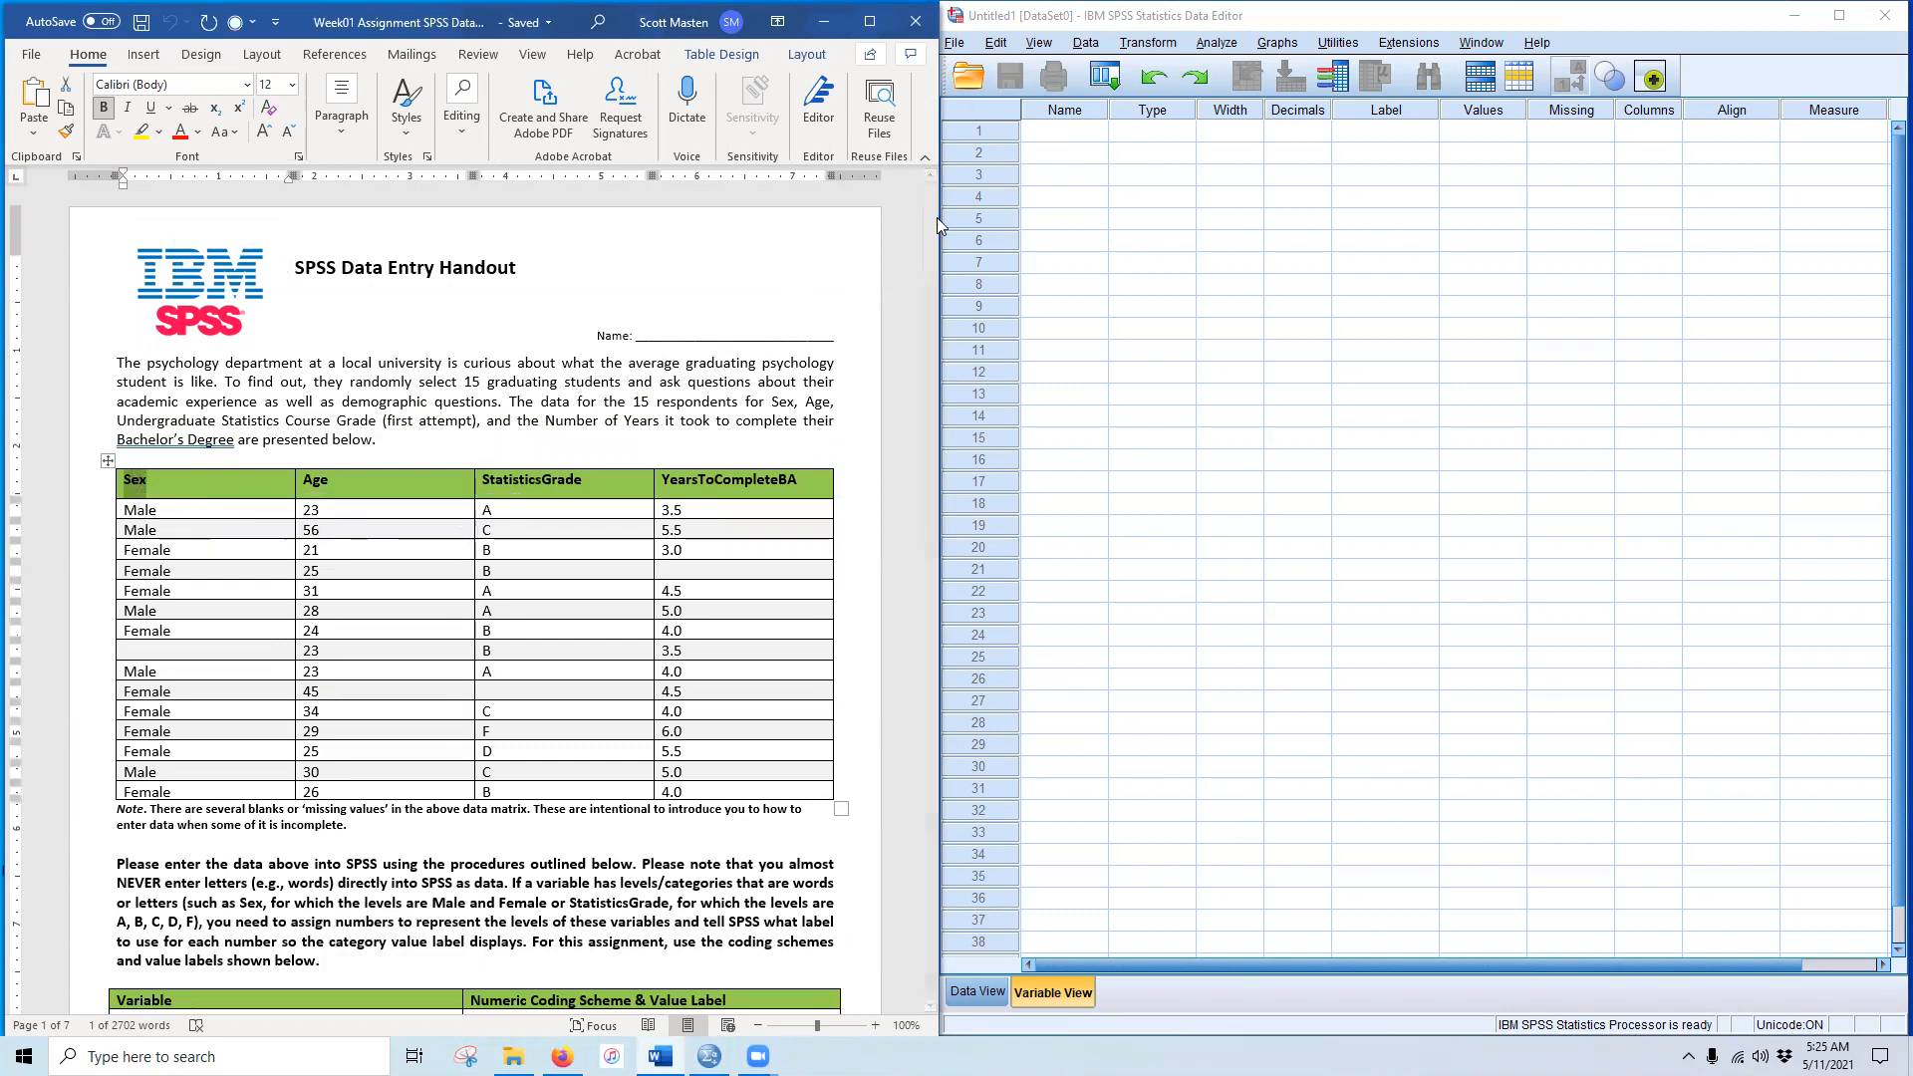
click(1064, 131)
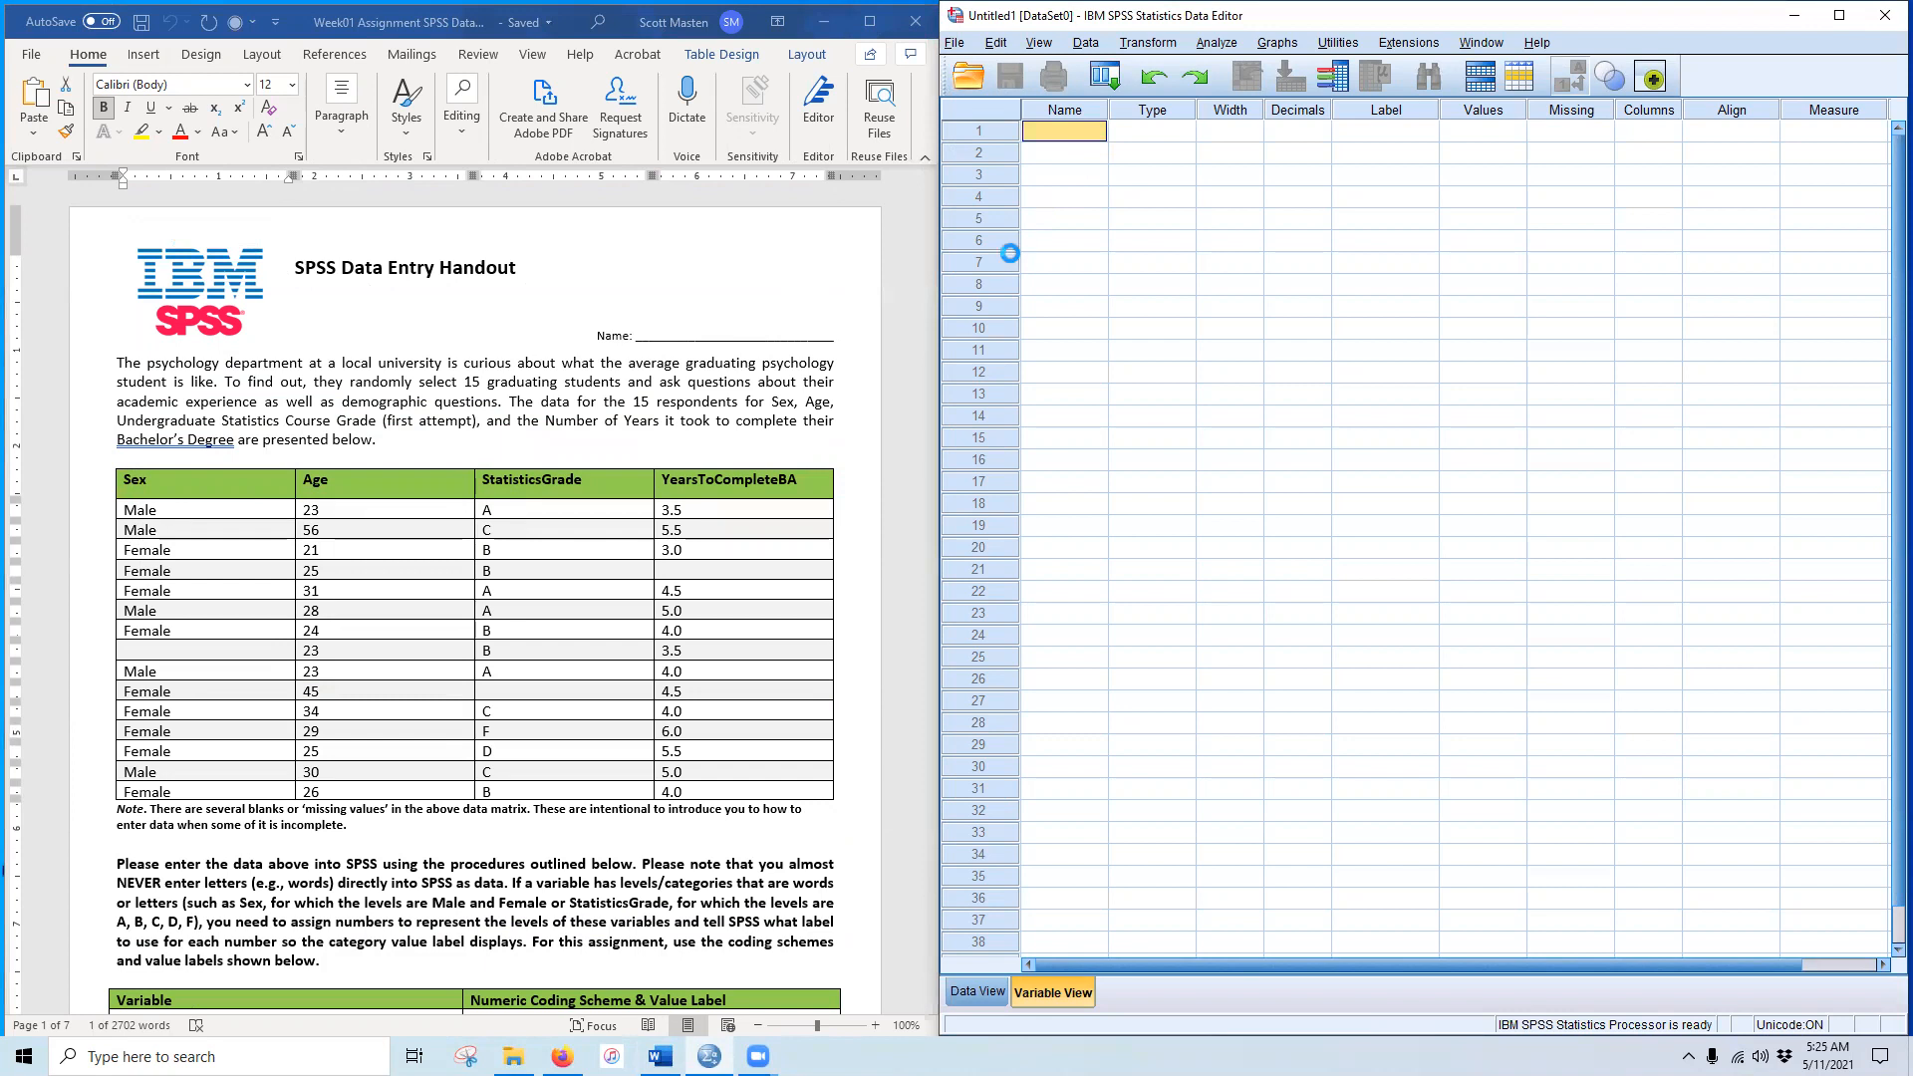
key(ctrl+v)
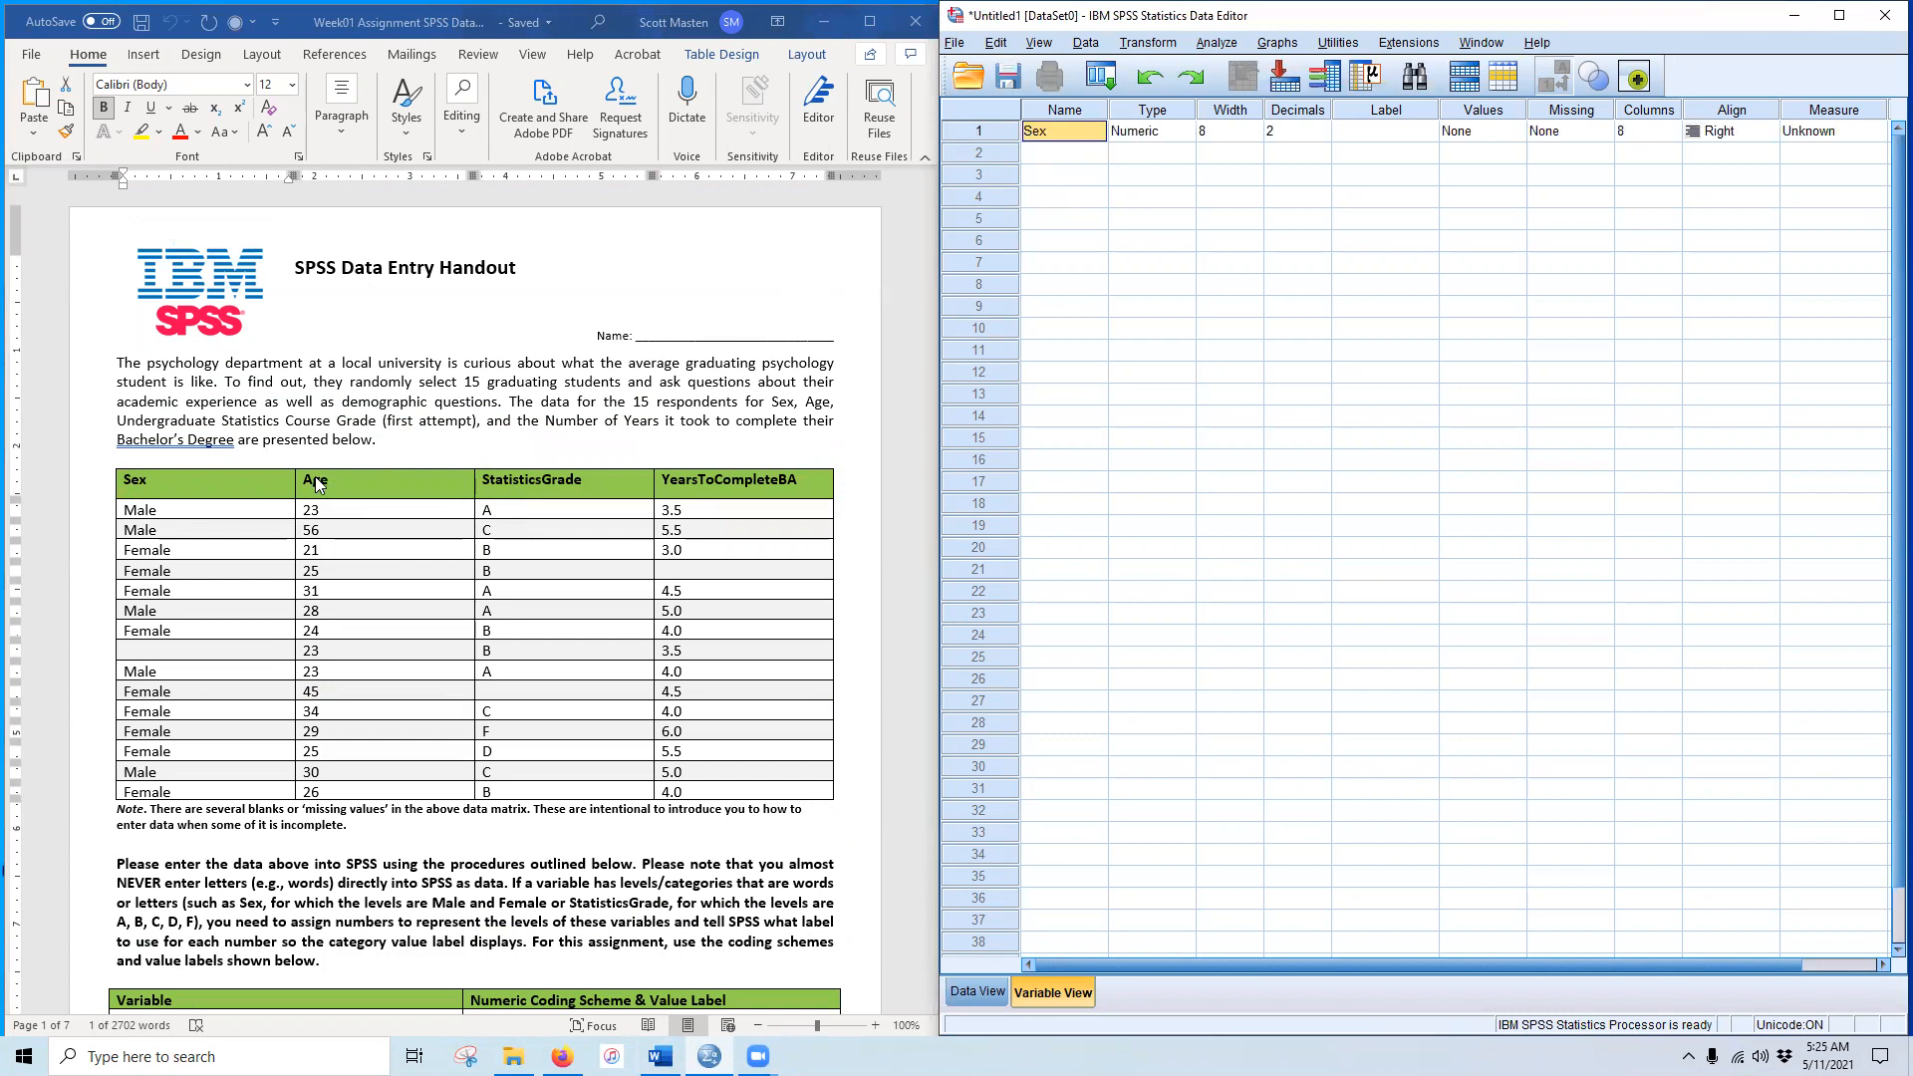
double_click(317, 483)
key(ctrl+c)
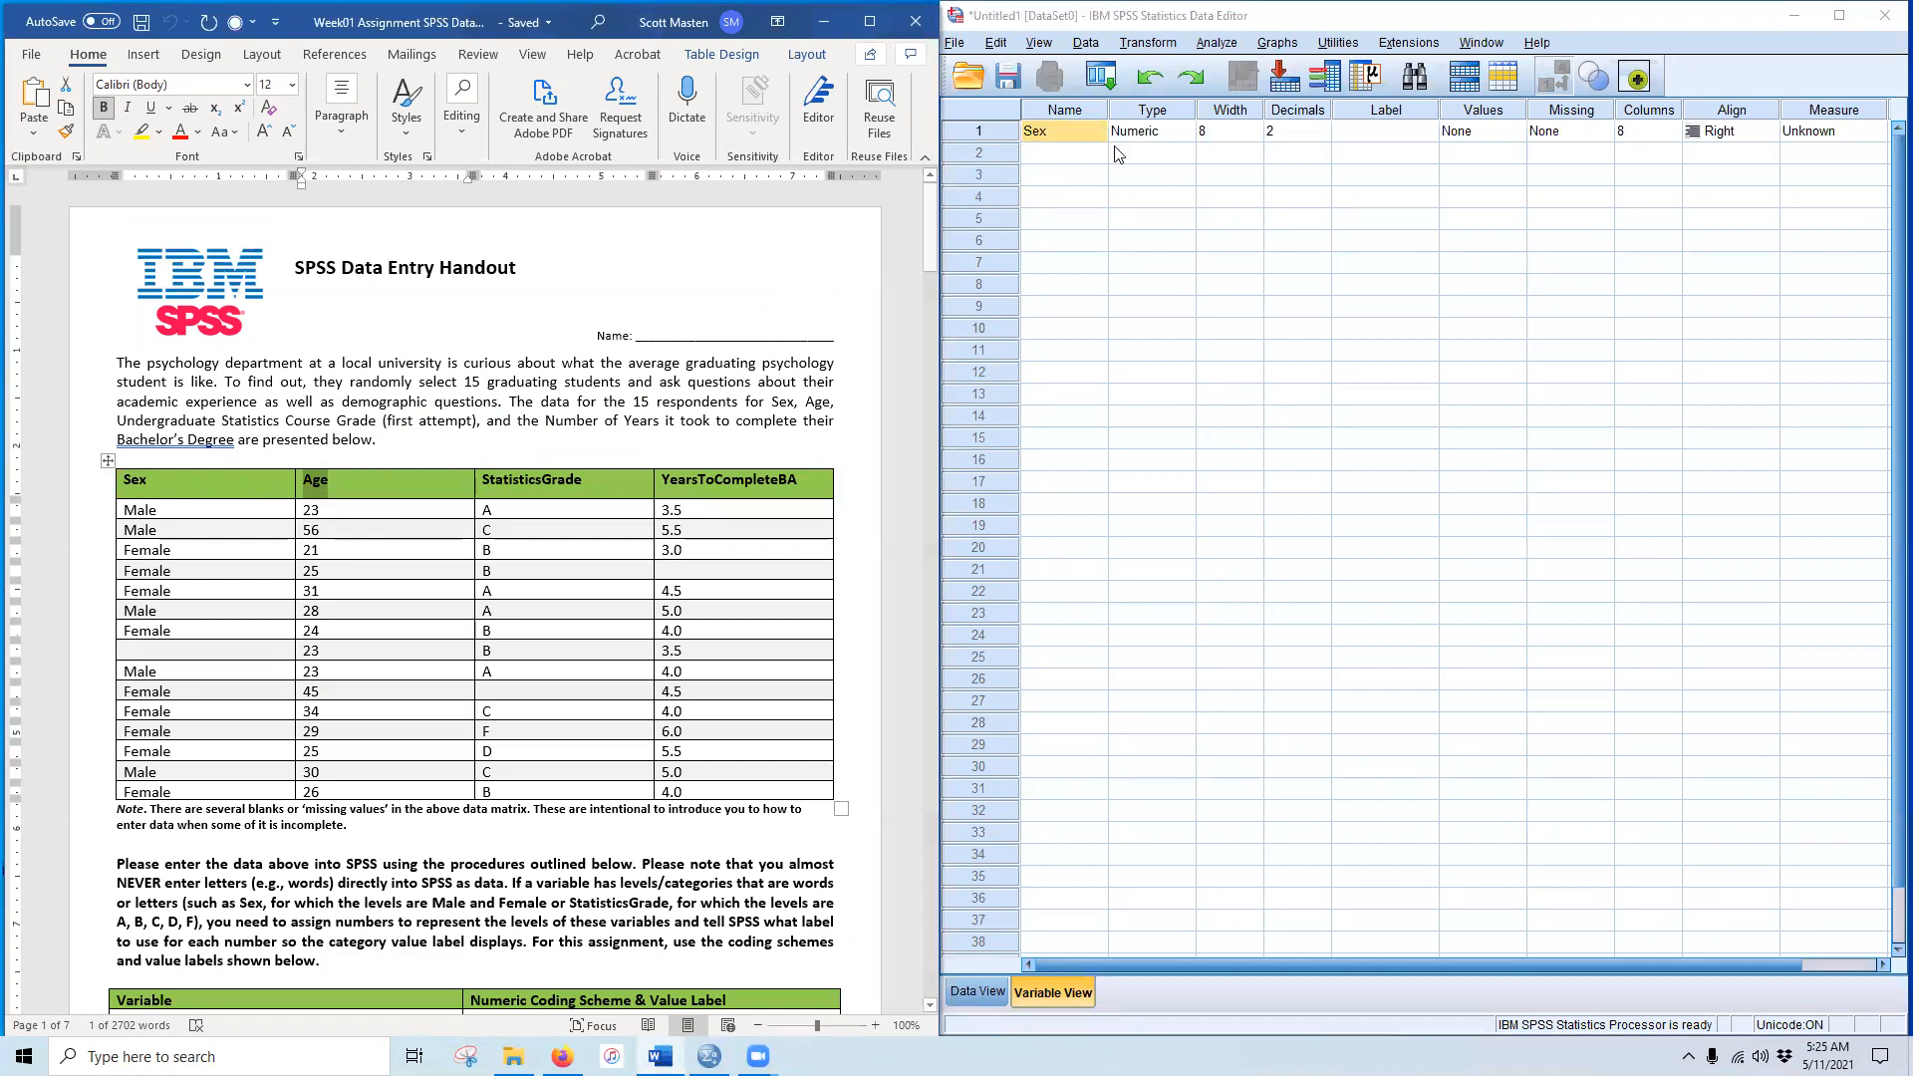
click(1071, 158)
key(ctrl+v)
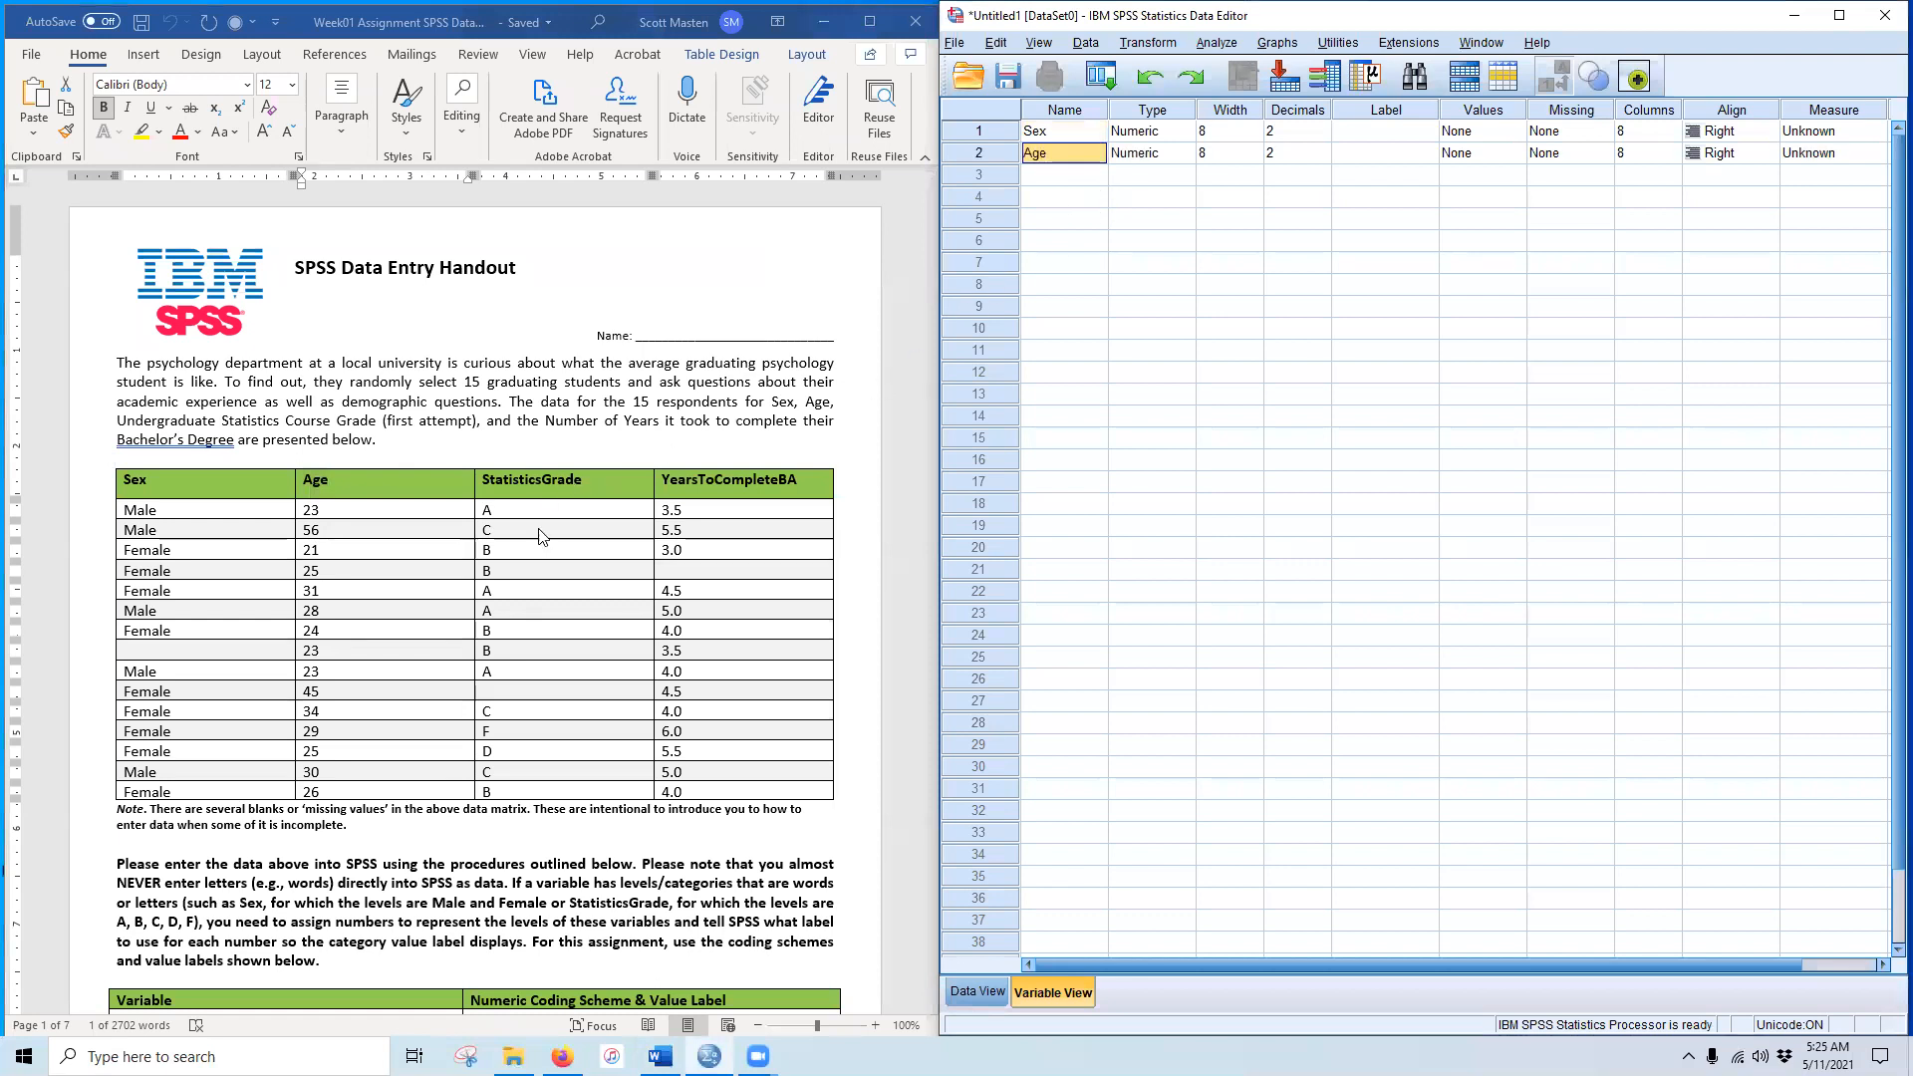
Step: Paste StatisticsGrade and YearsToCompleteBA as the third and fourth names, then lower Sex's decimals
click(584, 484)
double_click(558, 480)
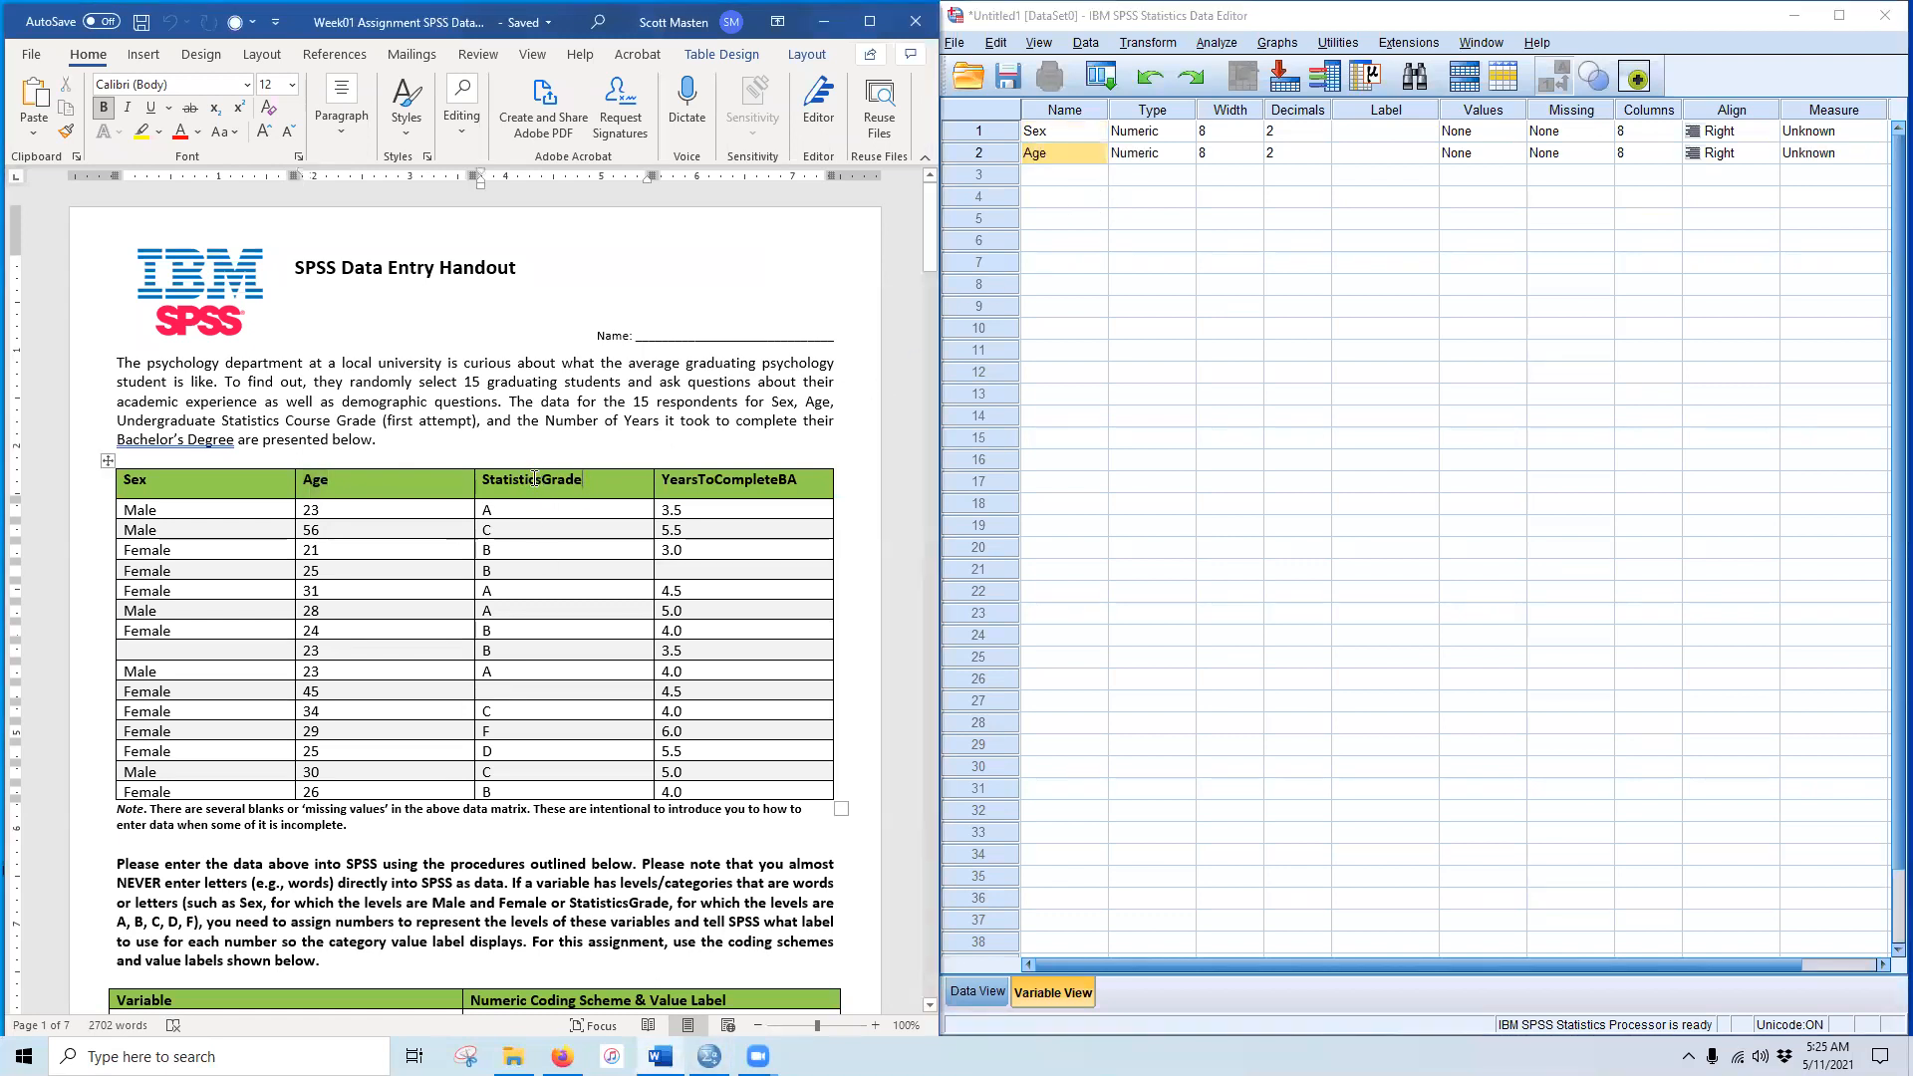
click(1058, 178)
text(StatisticsGrade)
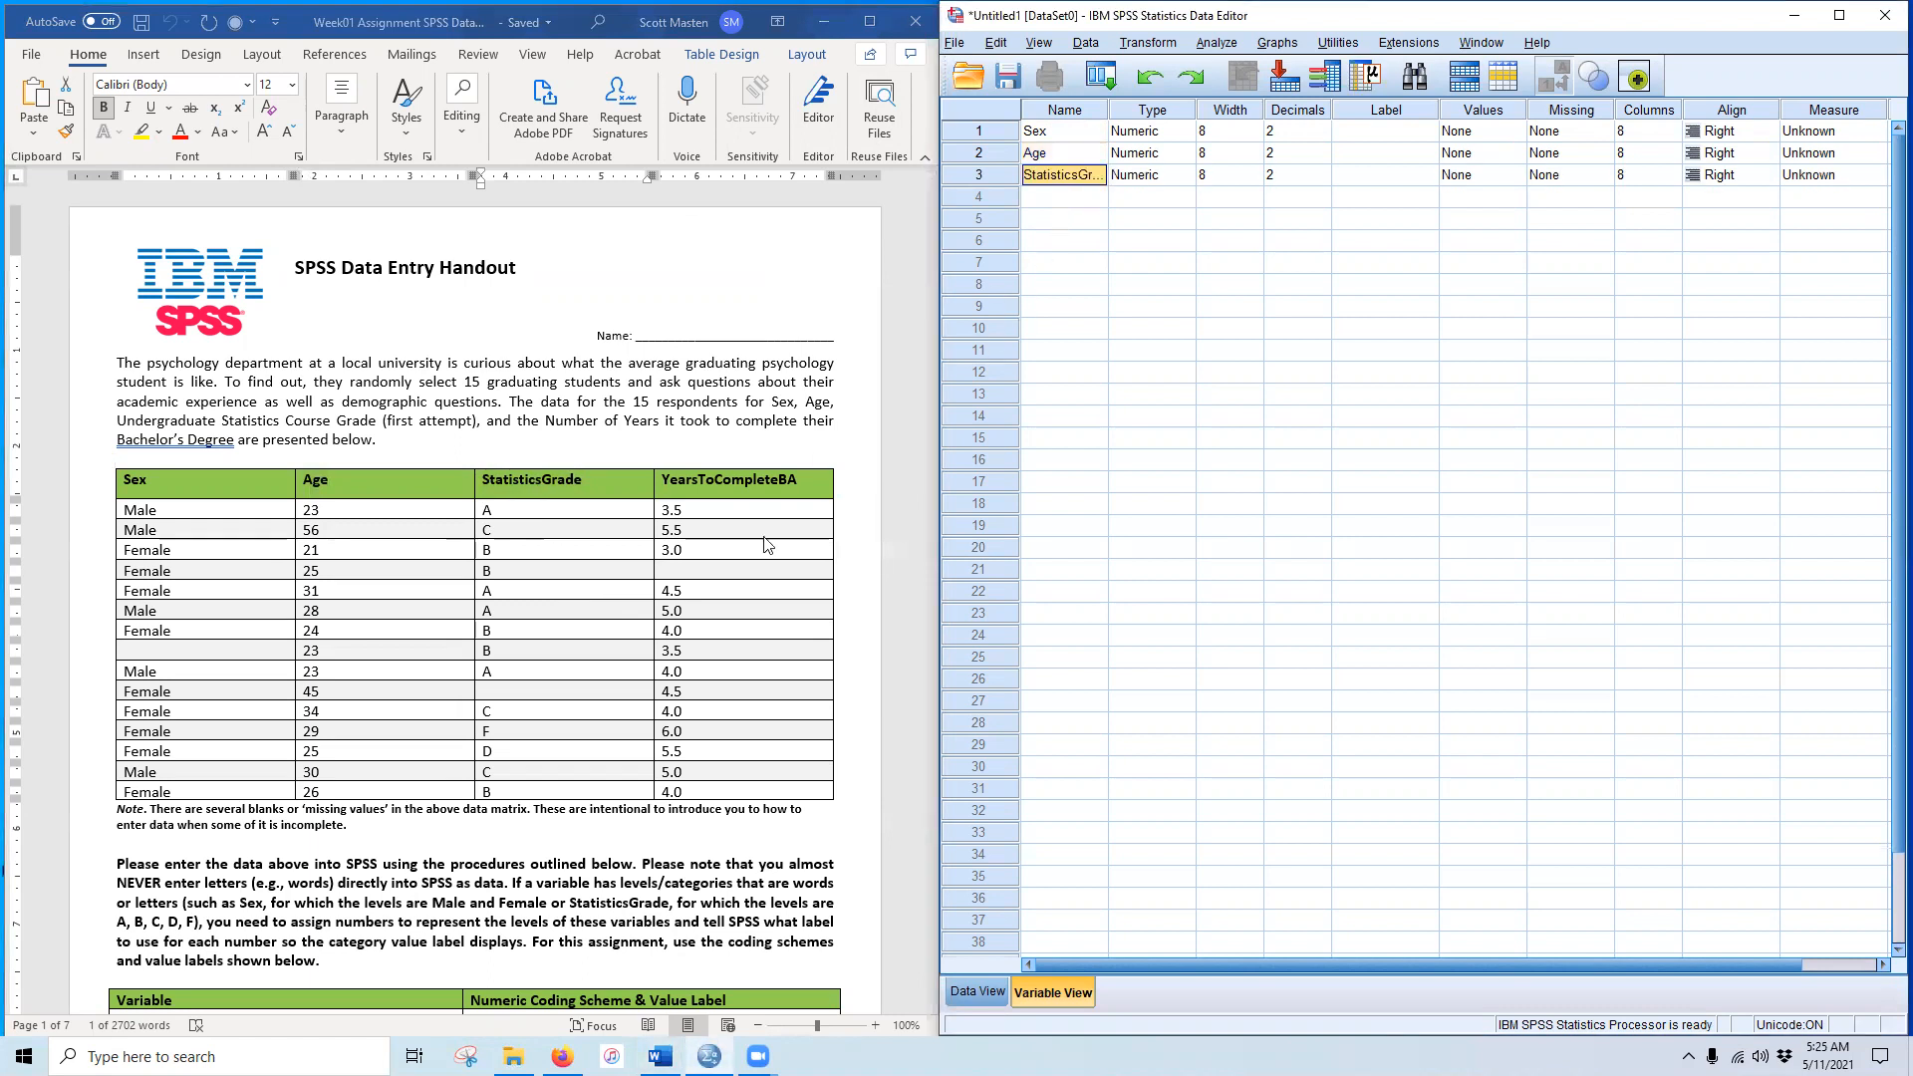
double_click(707, 481)
key(ctrl+c)
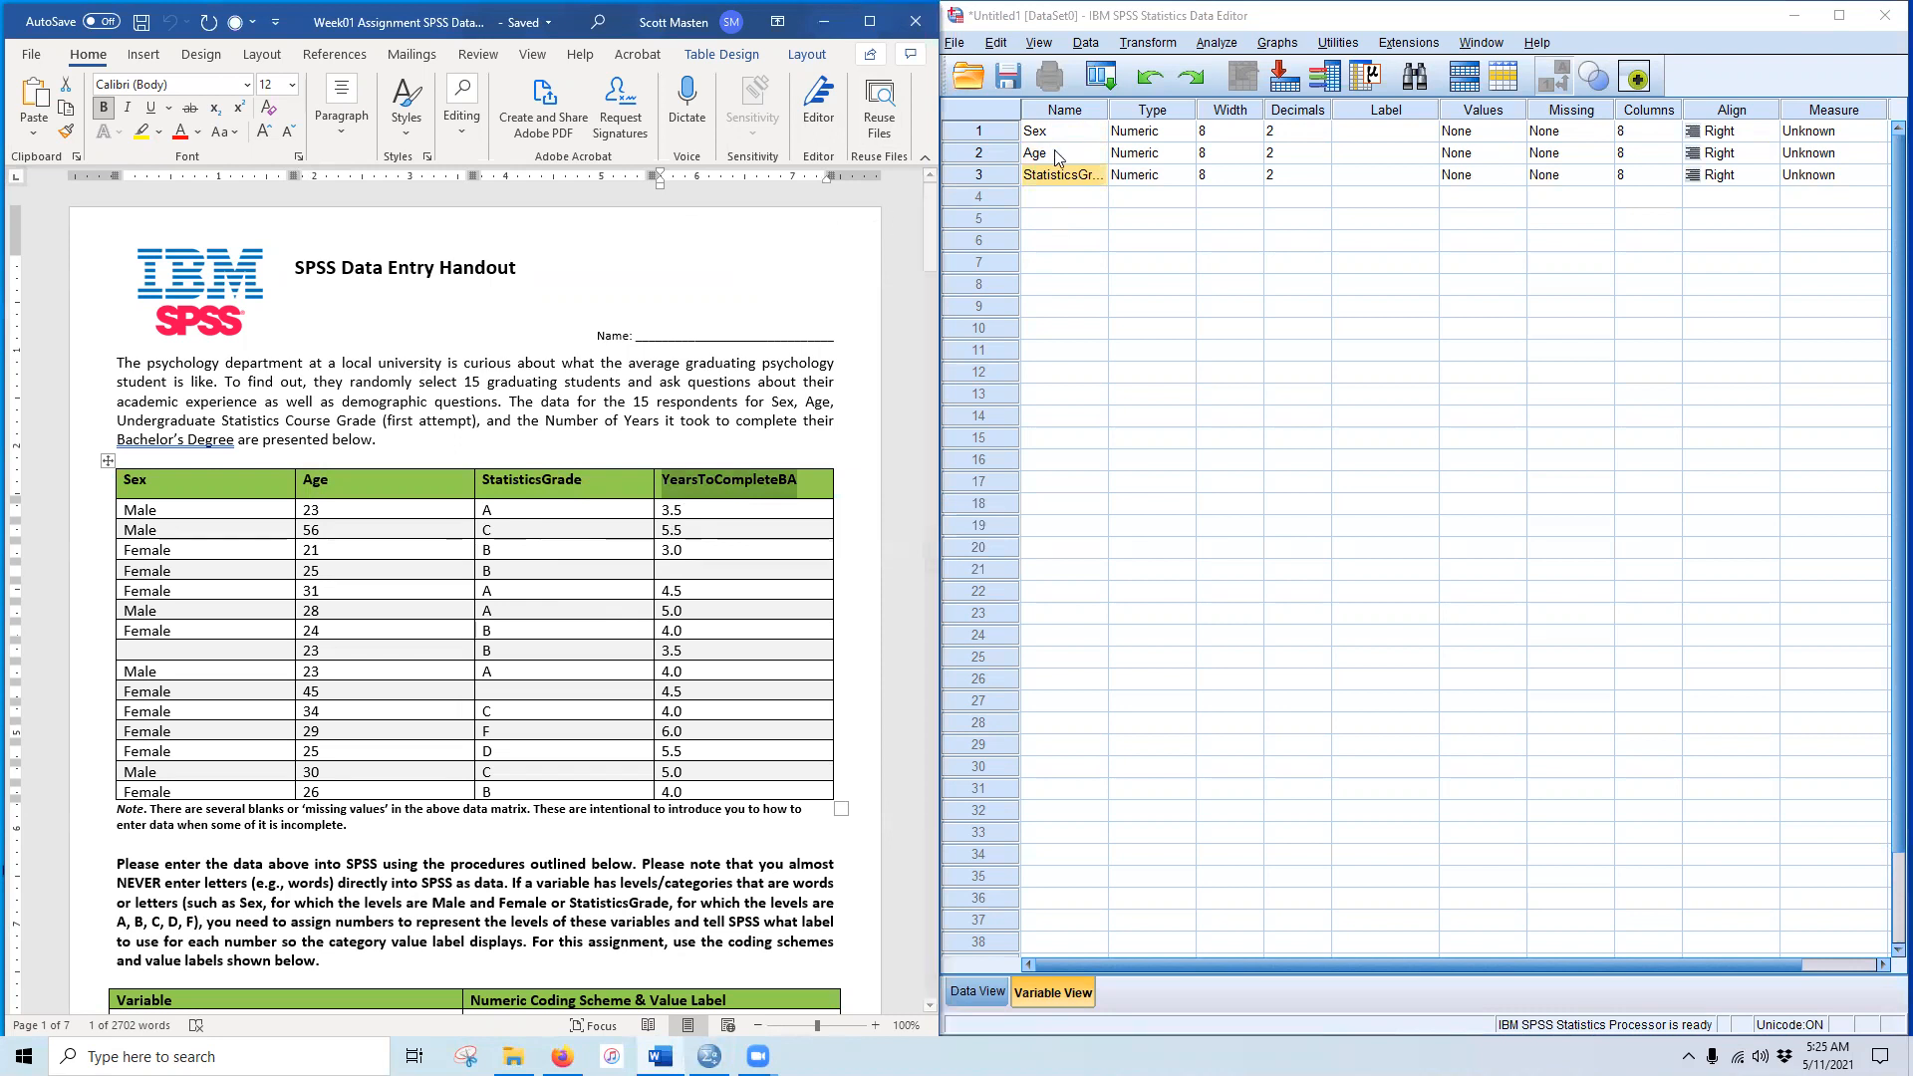
click(1062, 196)
key(ctrl+v)
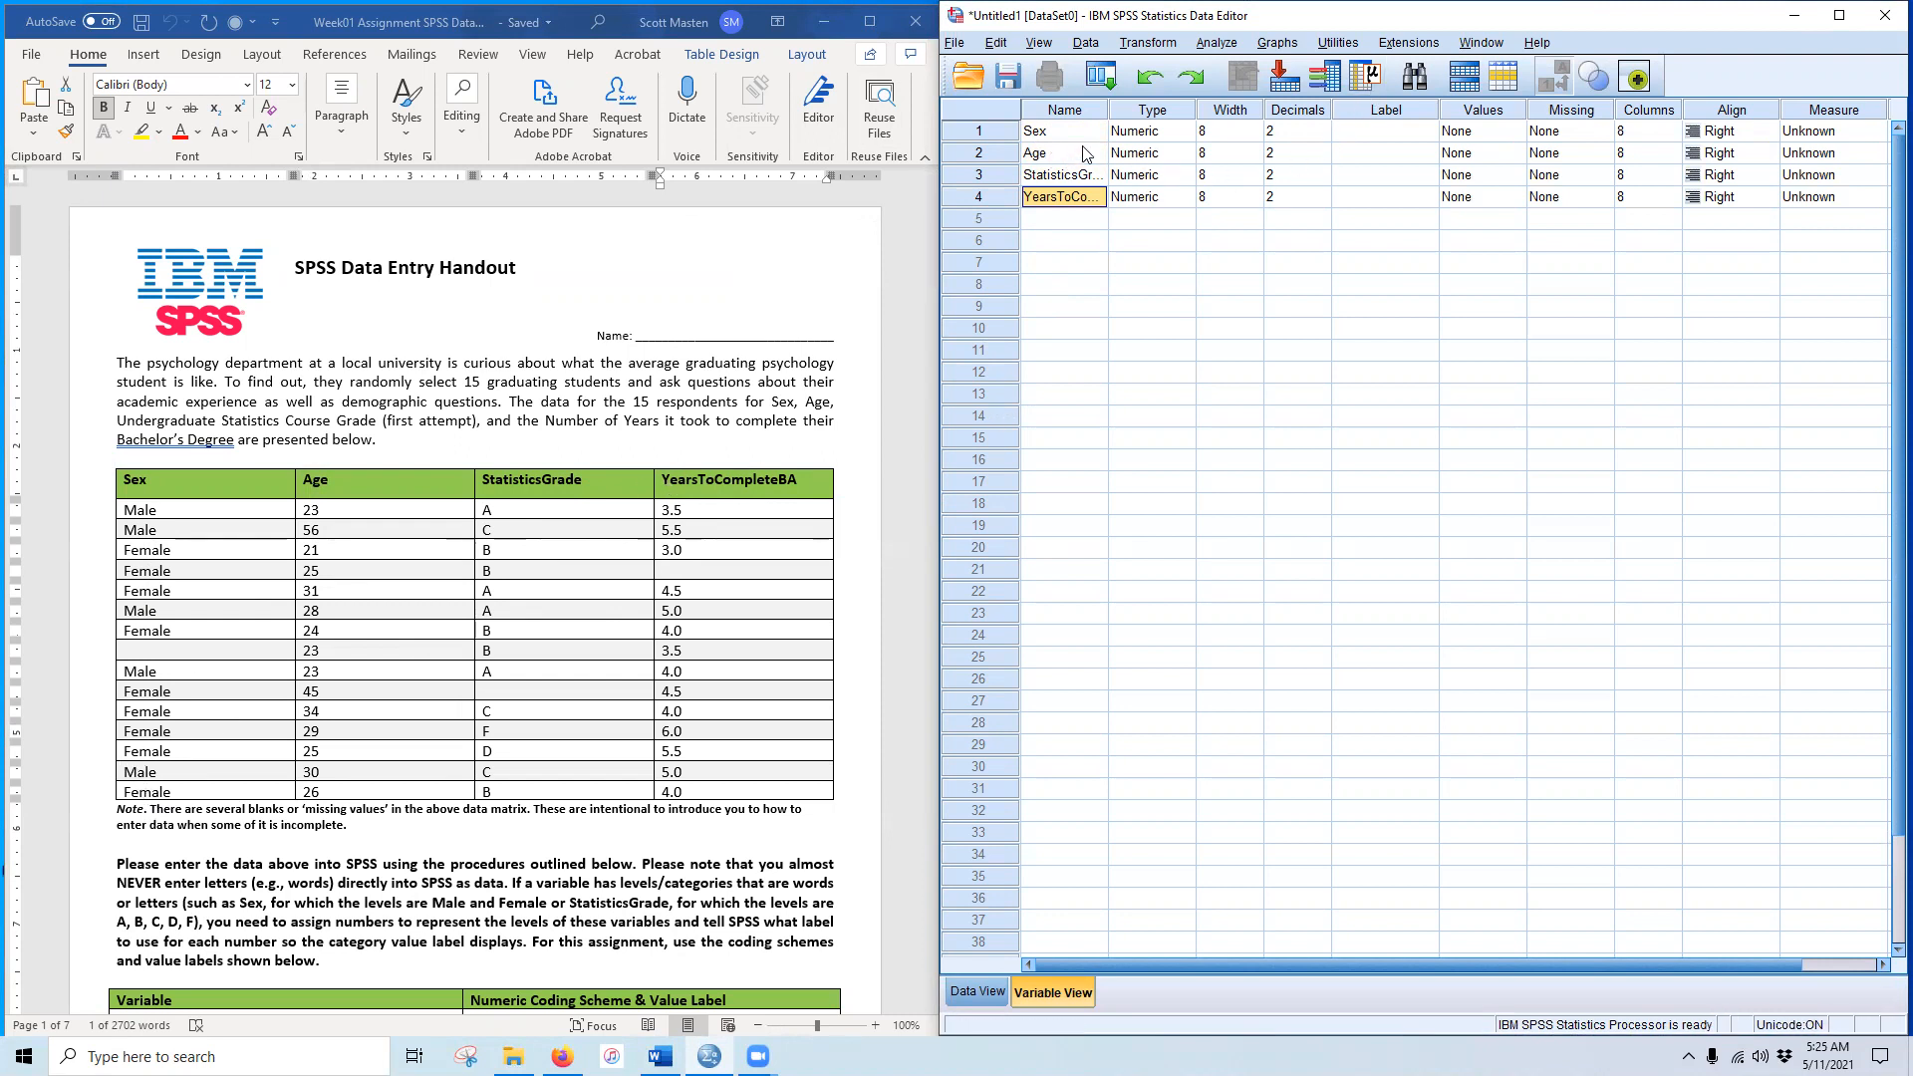
double_click(1321, 140)
click(1322, 140)
Step: Set decimals to 0 for Sex and StatisticsGrade and 1 for YearsToCompleteBA
click(1321, 139)
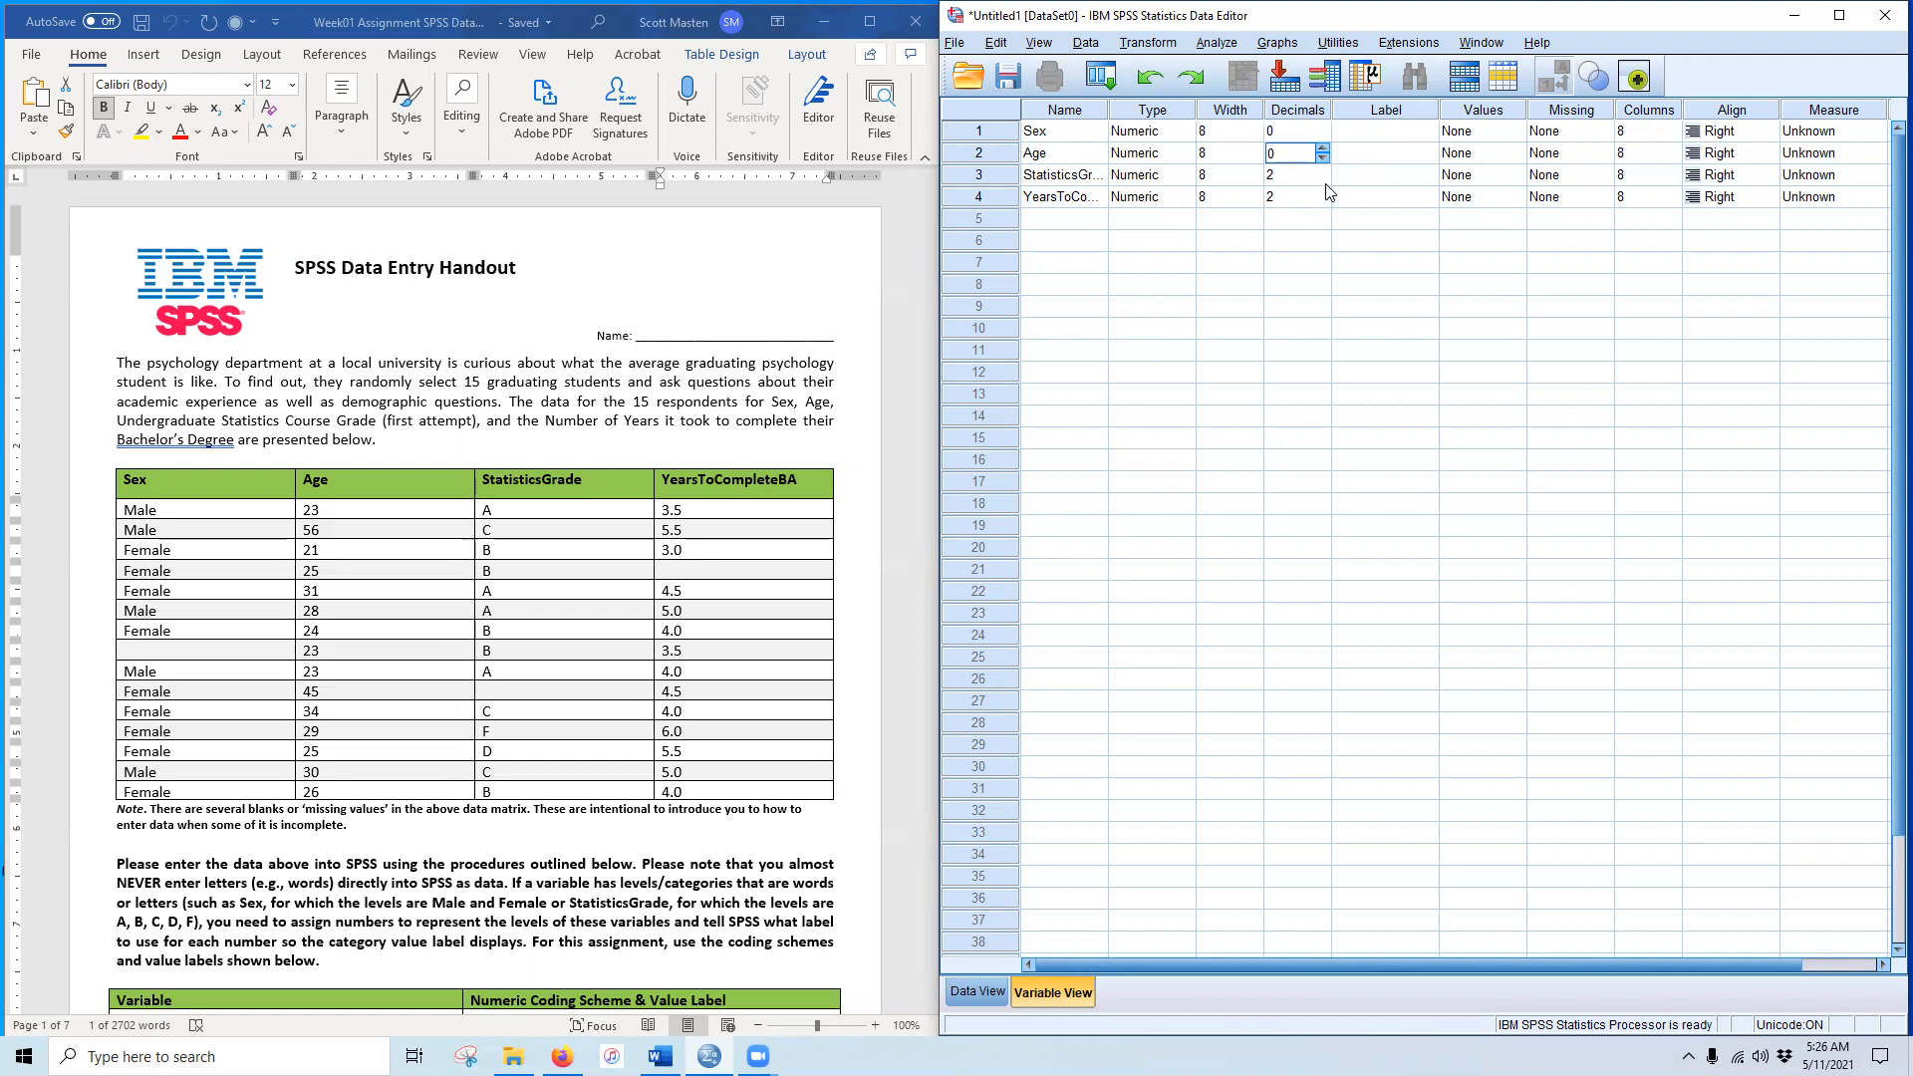
click(1326, 181)
click(1322, 182)
click(1323, 203)
Step: Set widths of Sex, Age, StatisticsGrade and YearsToCompleteBA to 1, 2, 1 and 3
click(1244, 136)
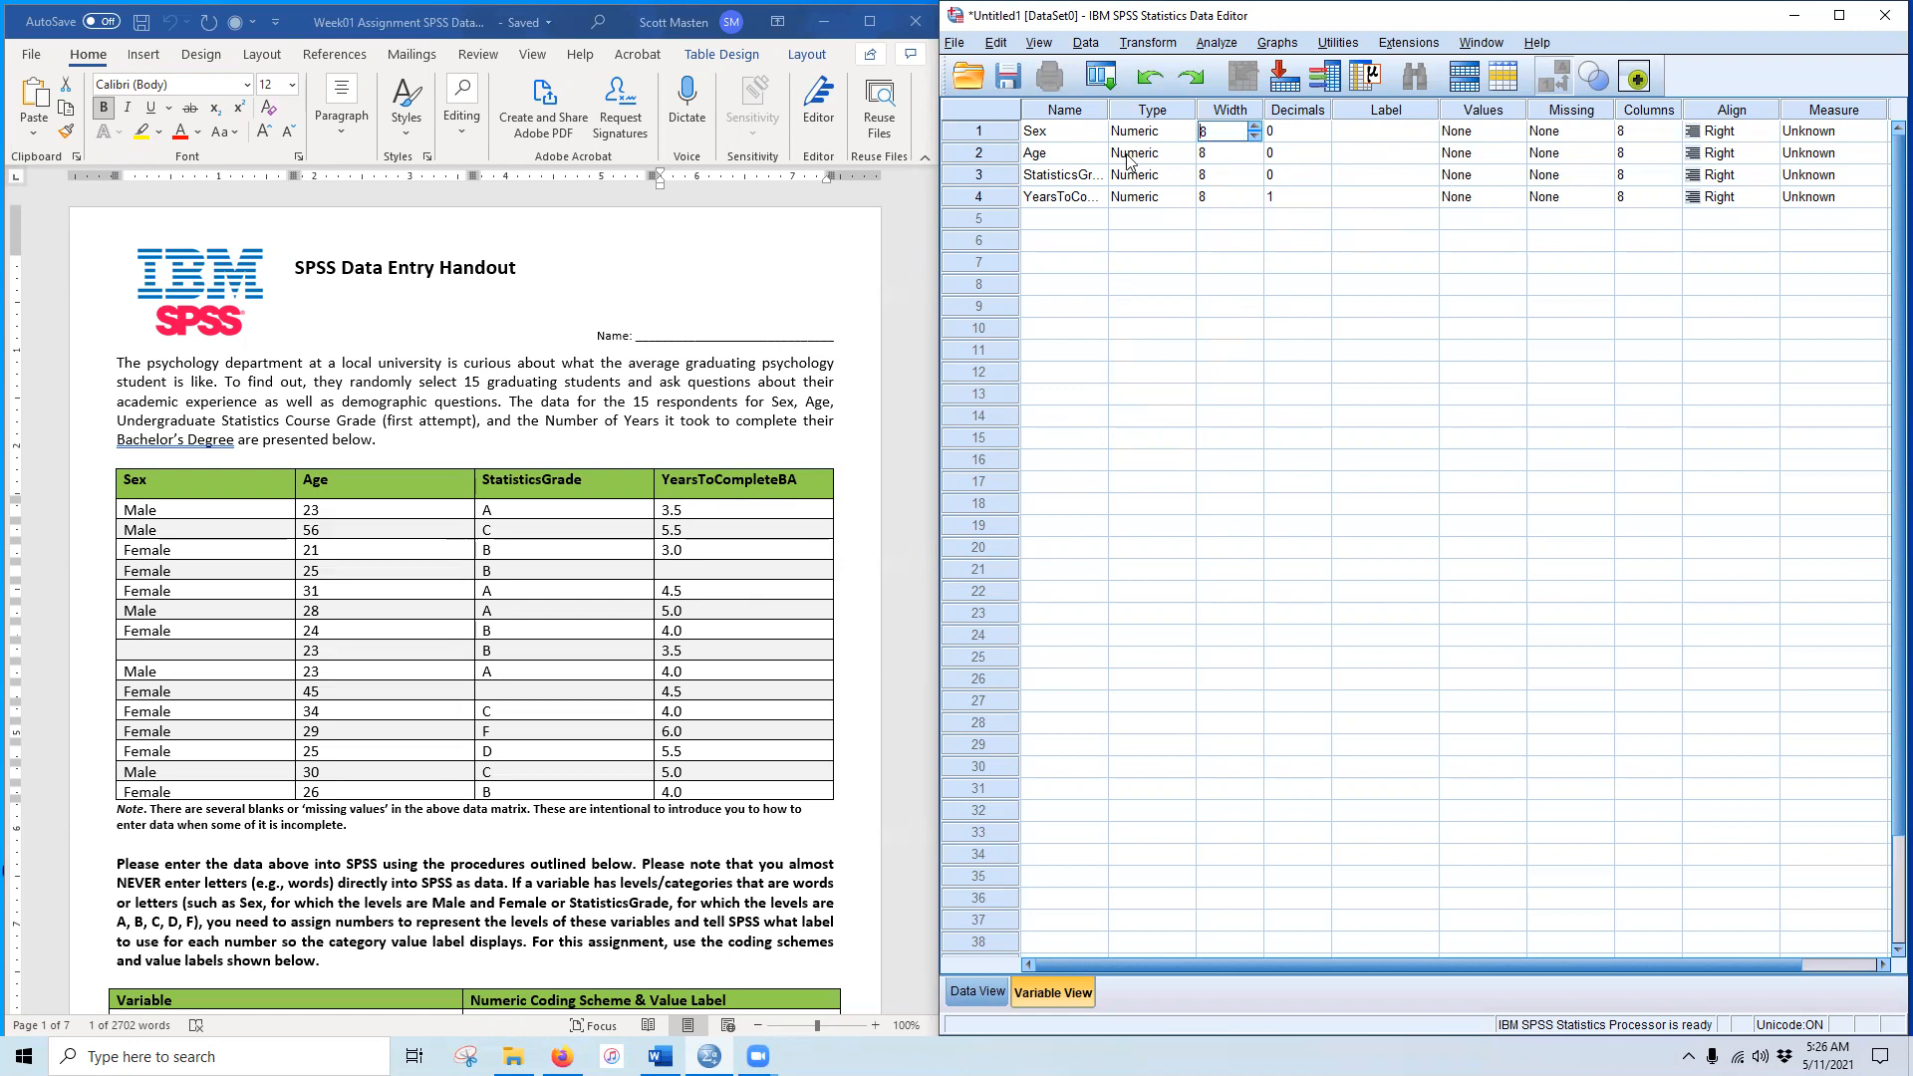
click(1253, 138)
click(1368, 135)
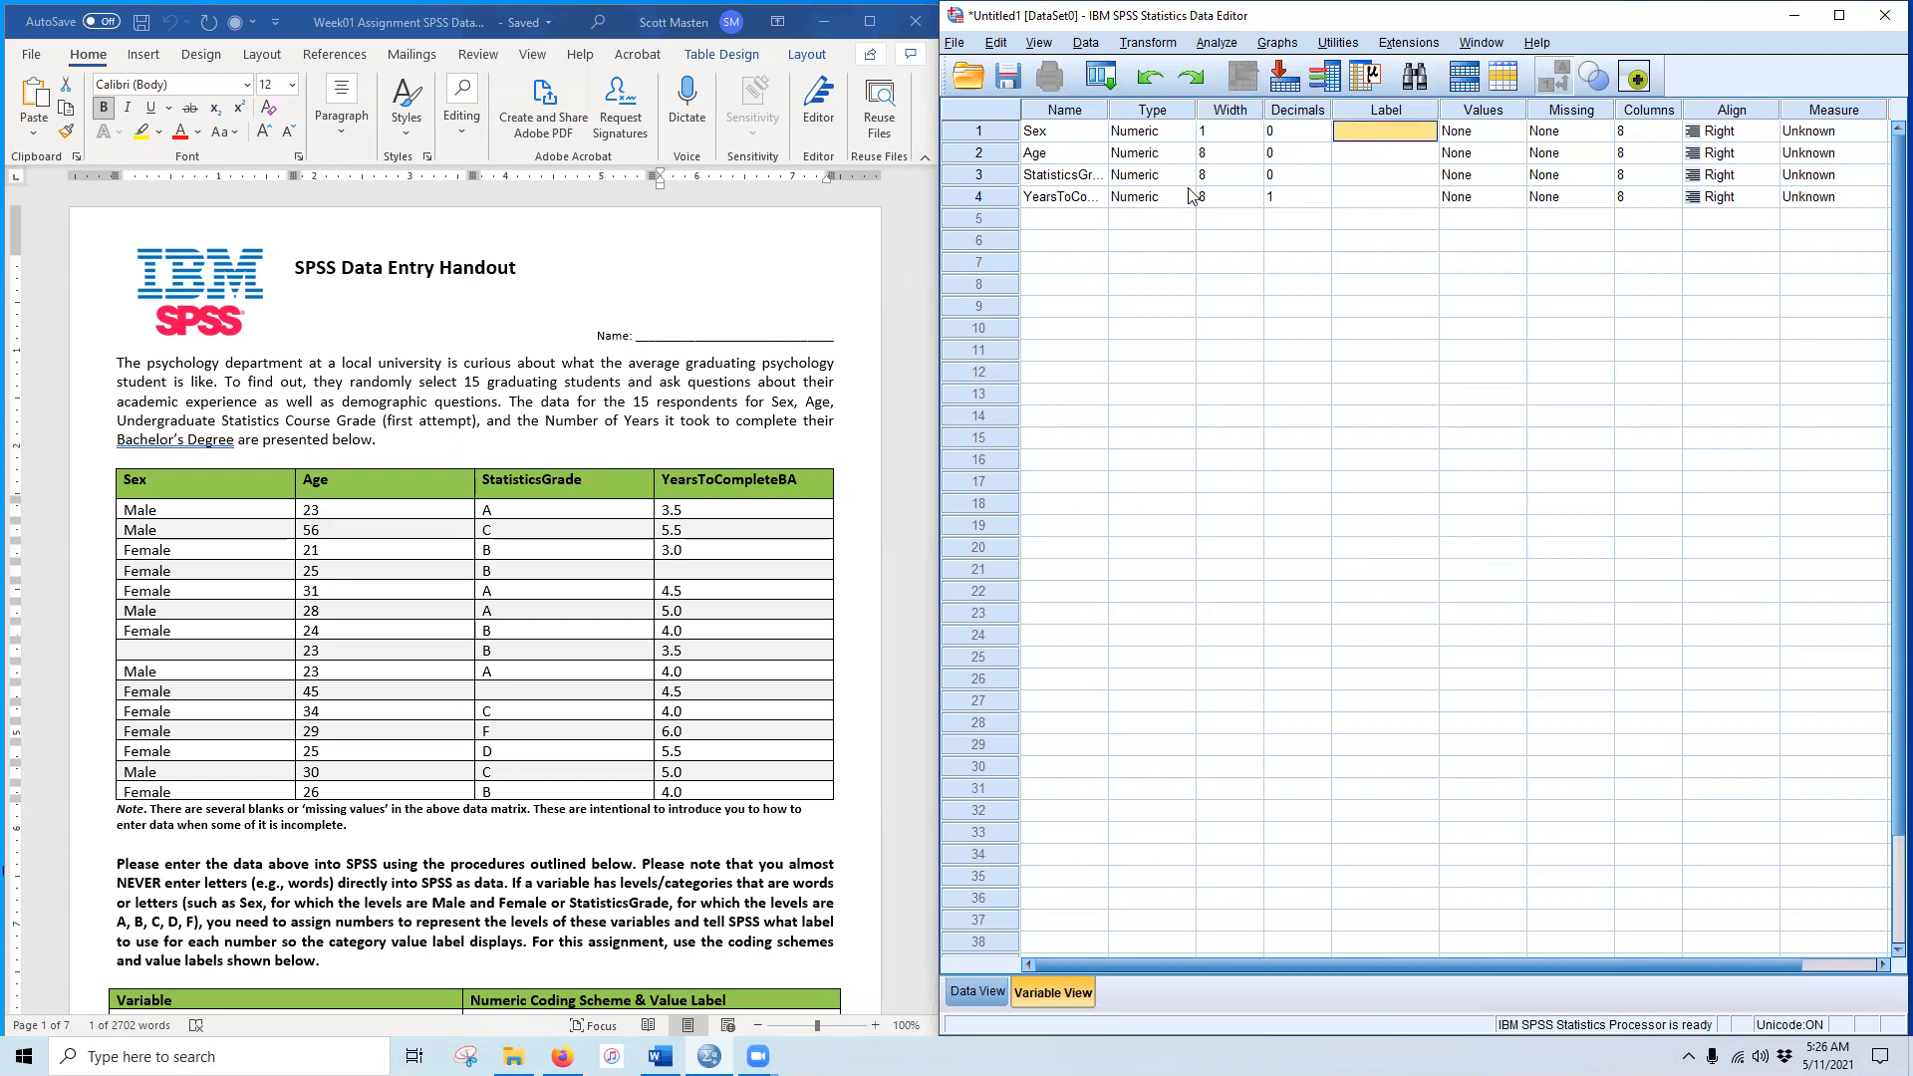
click(1256, 160)
click(1258, 160)
click(1259, 160)
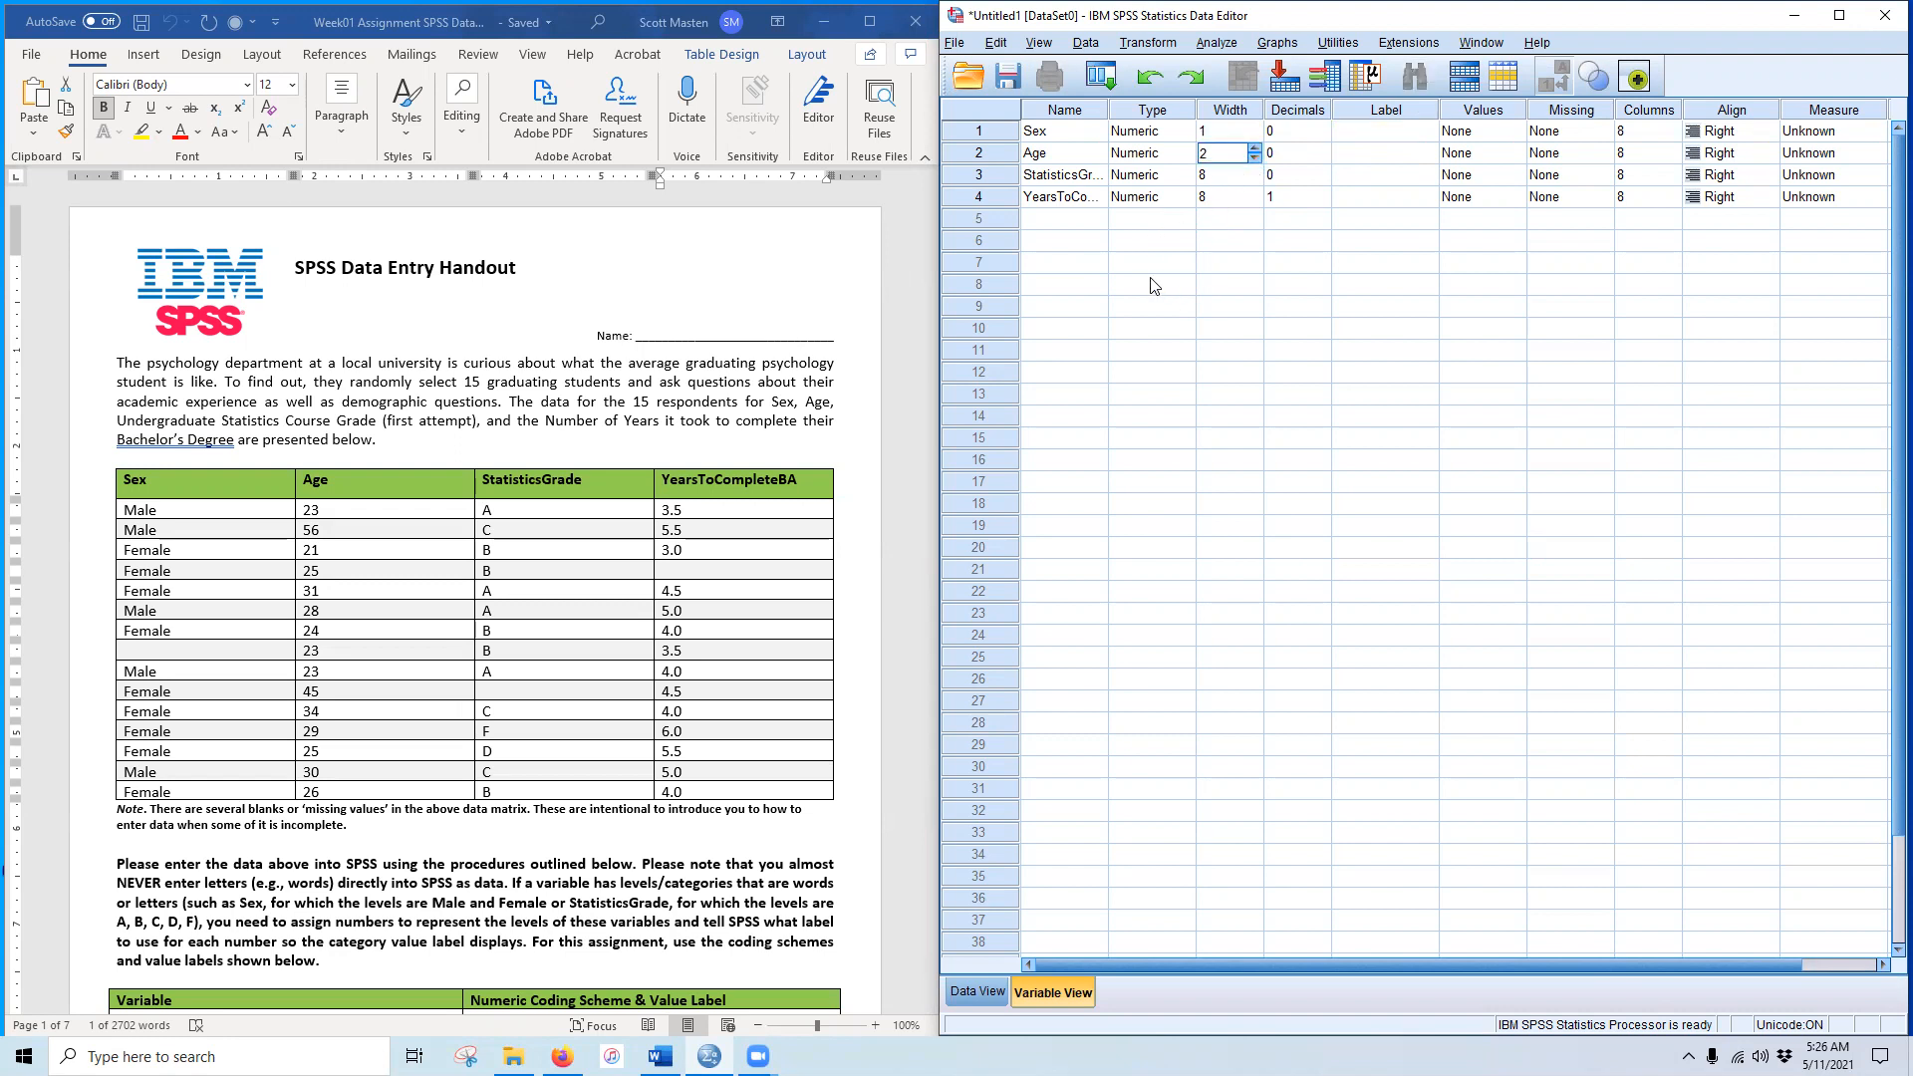
click(1258, 183)
click(1259, 183)
click(1255, 180)
click(1255, 201)
click(1257, 207)
click(1377, 139)
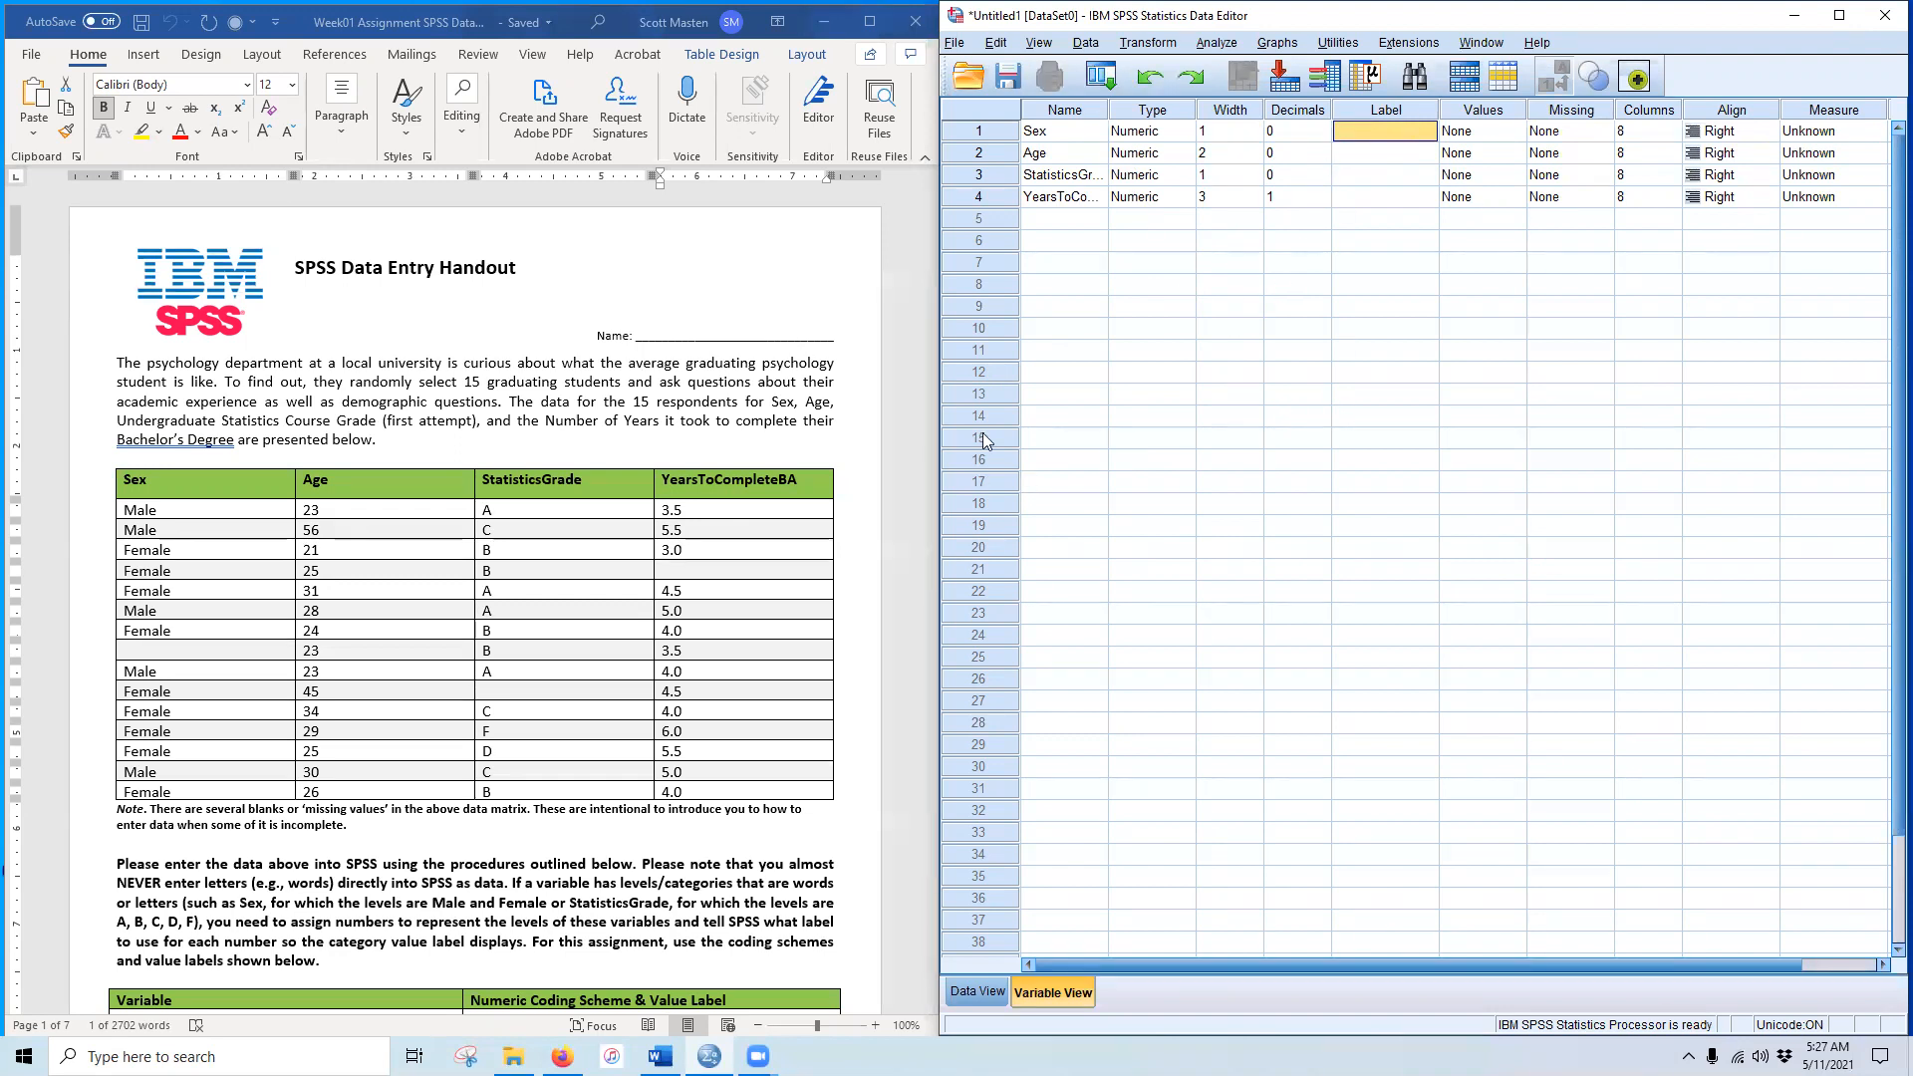
scroll(600, 580, down, 10)
Step: Give Sex the label 'Student Sex', copied from the handout
scroll(588, 588, up, 5)
scroll(588, 596, down, 15)
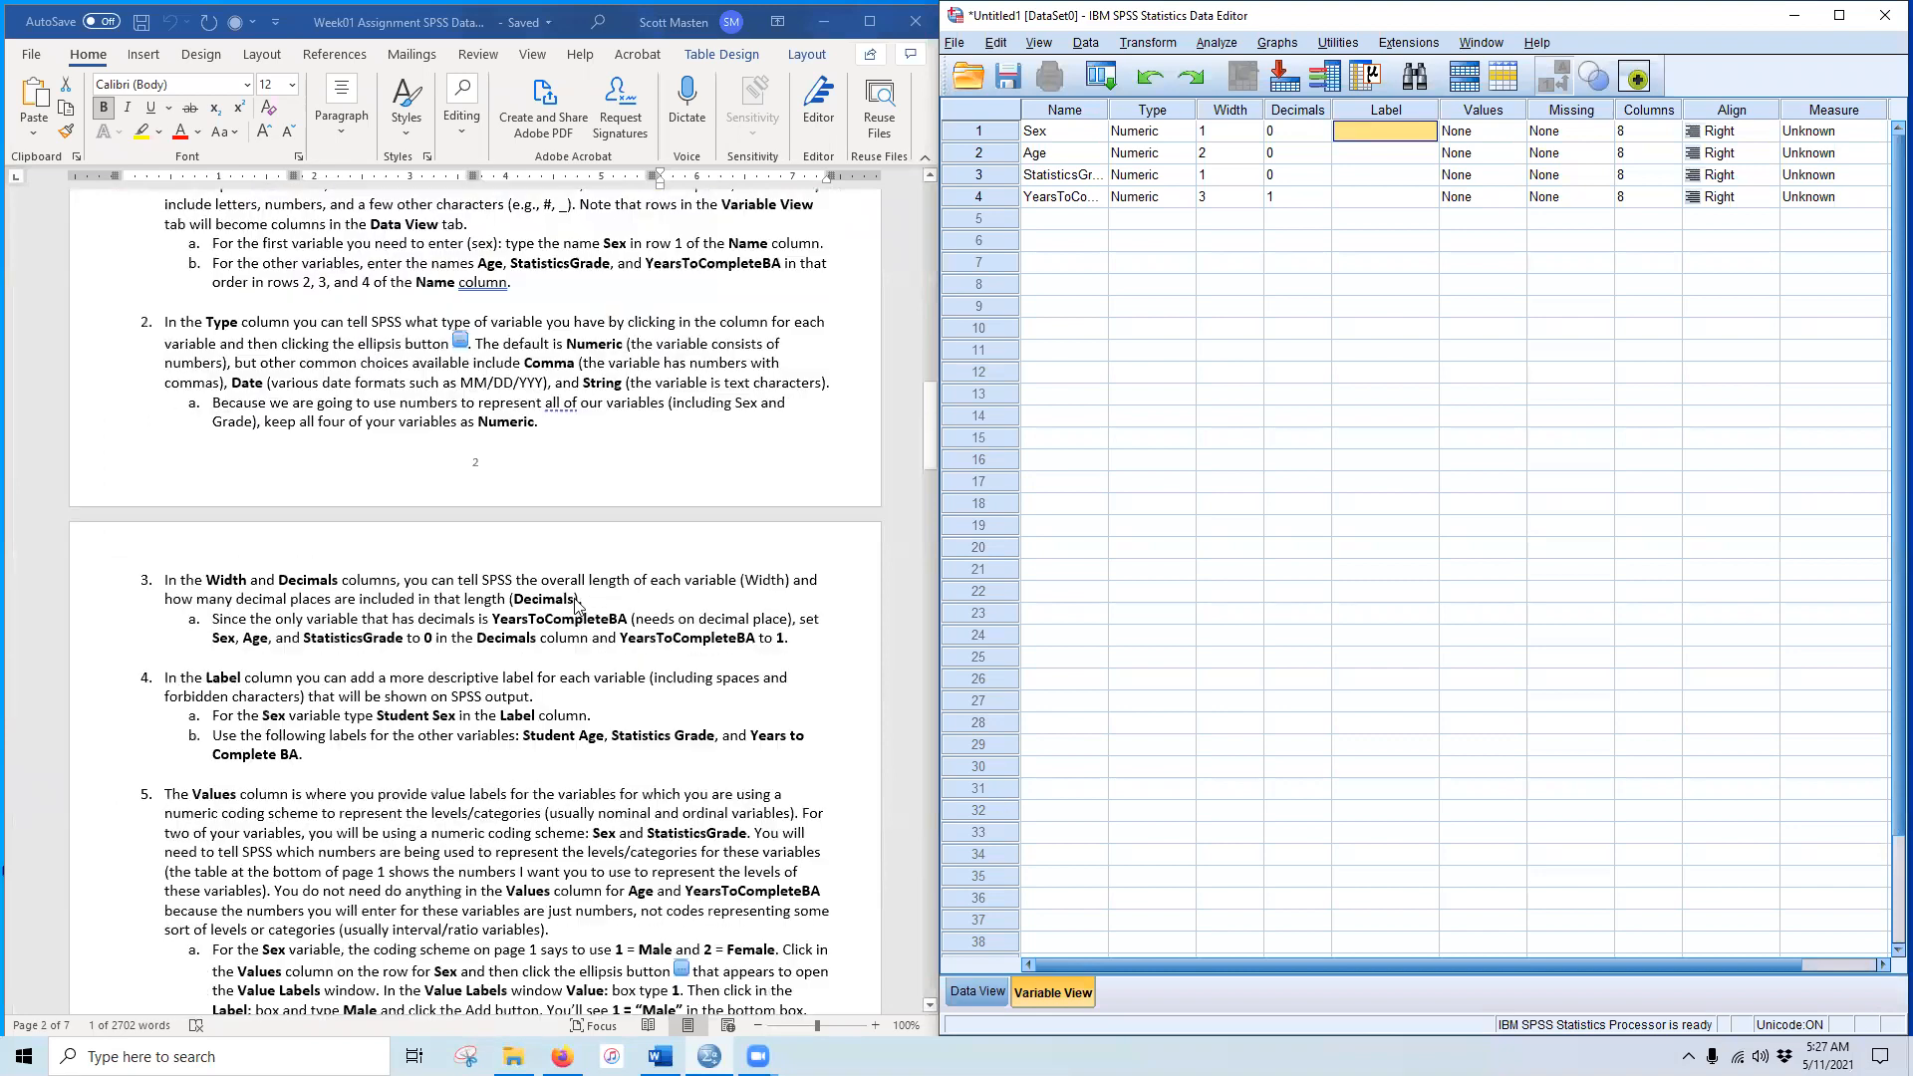
scroll(563, 620, down, 3)
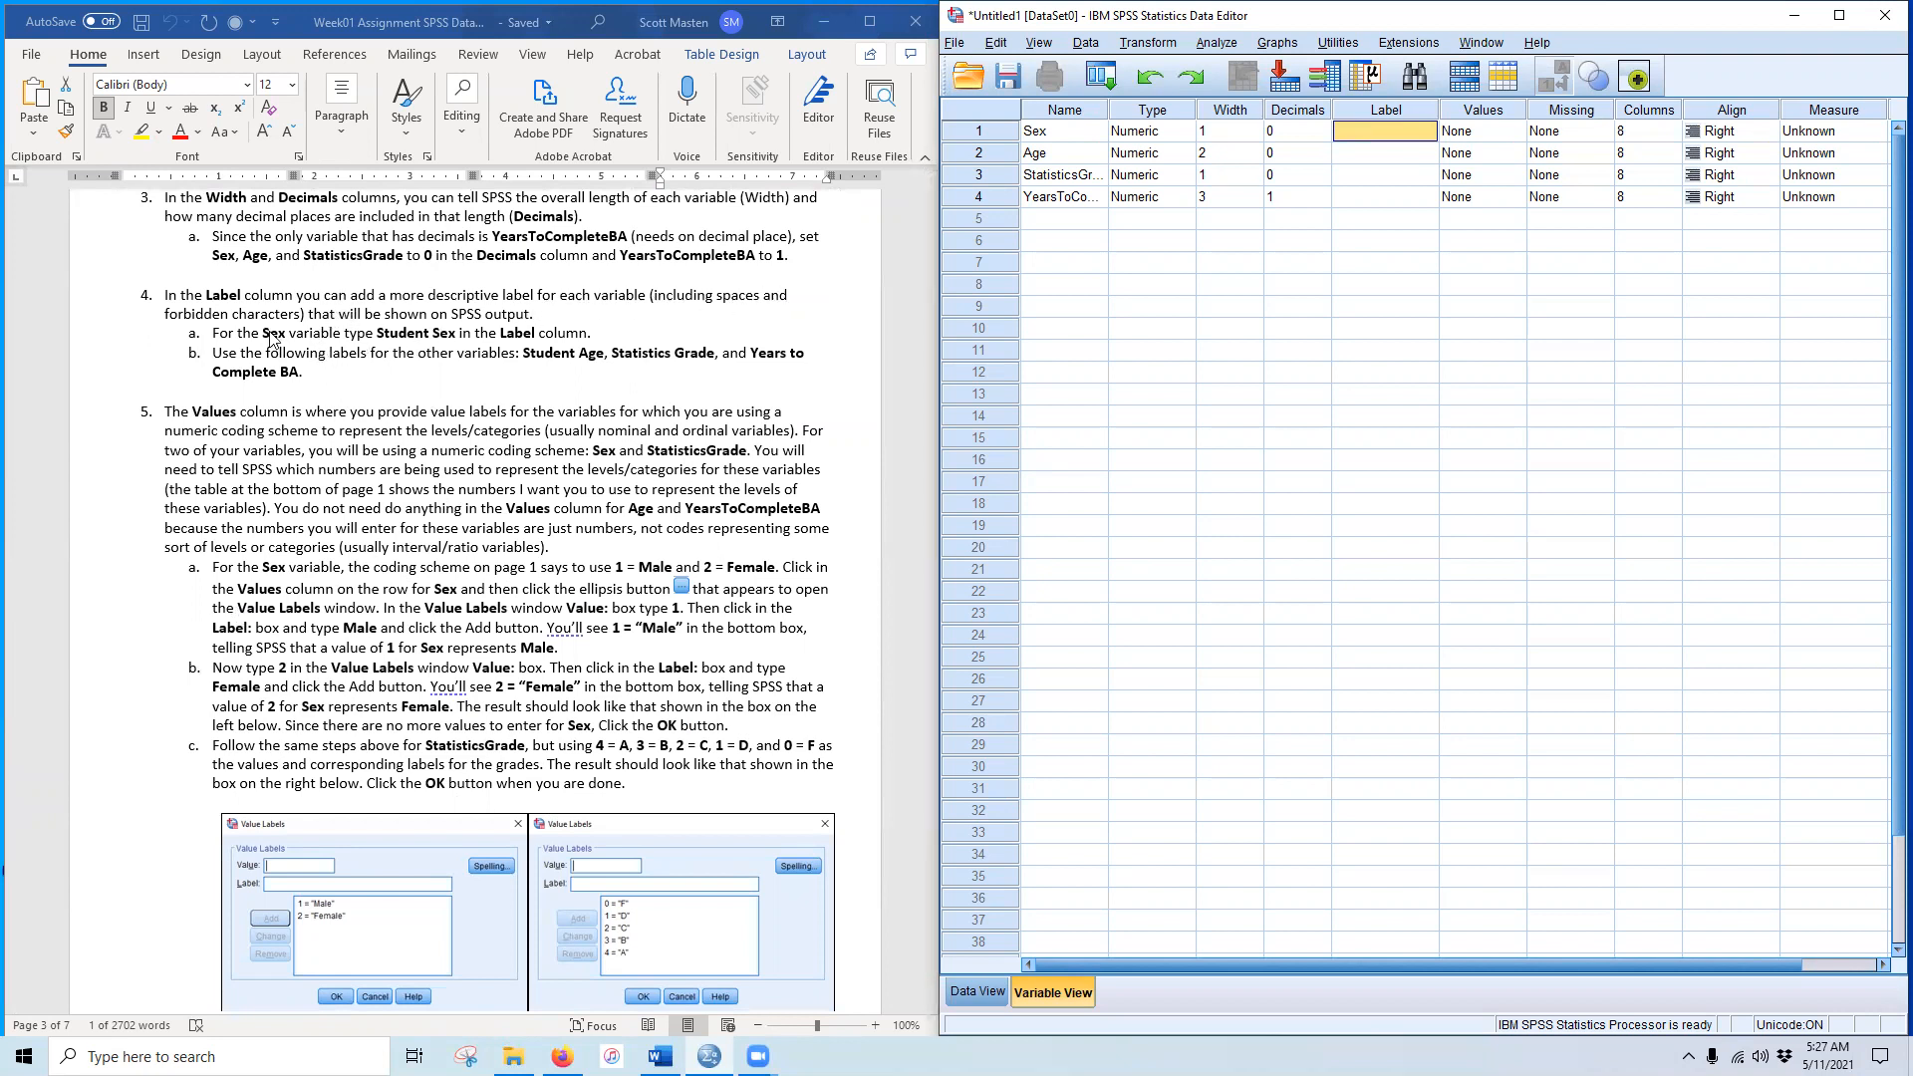
click(391, 331)
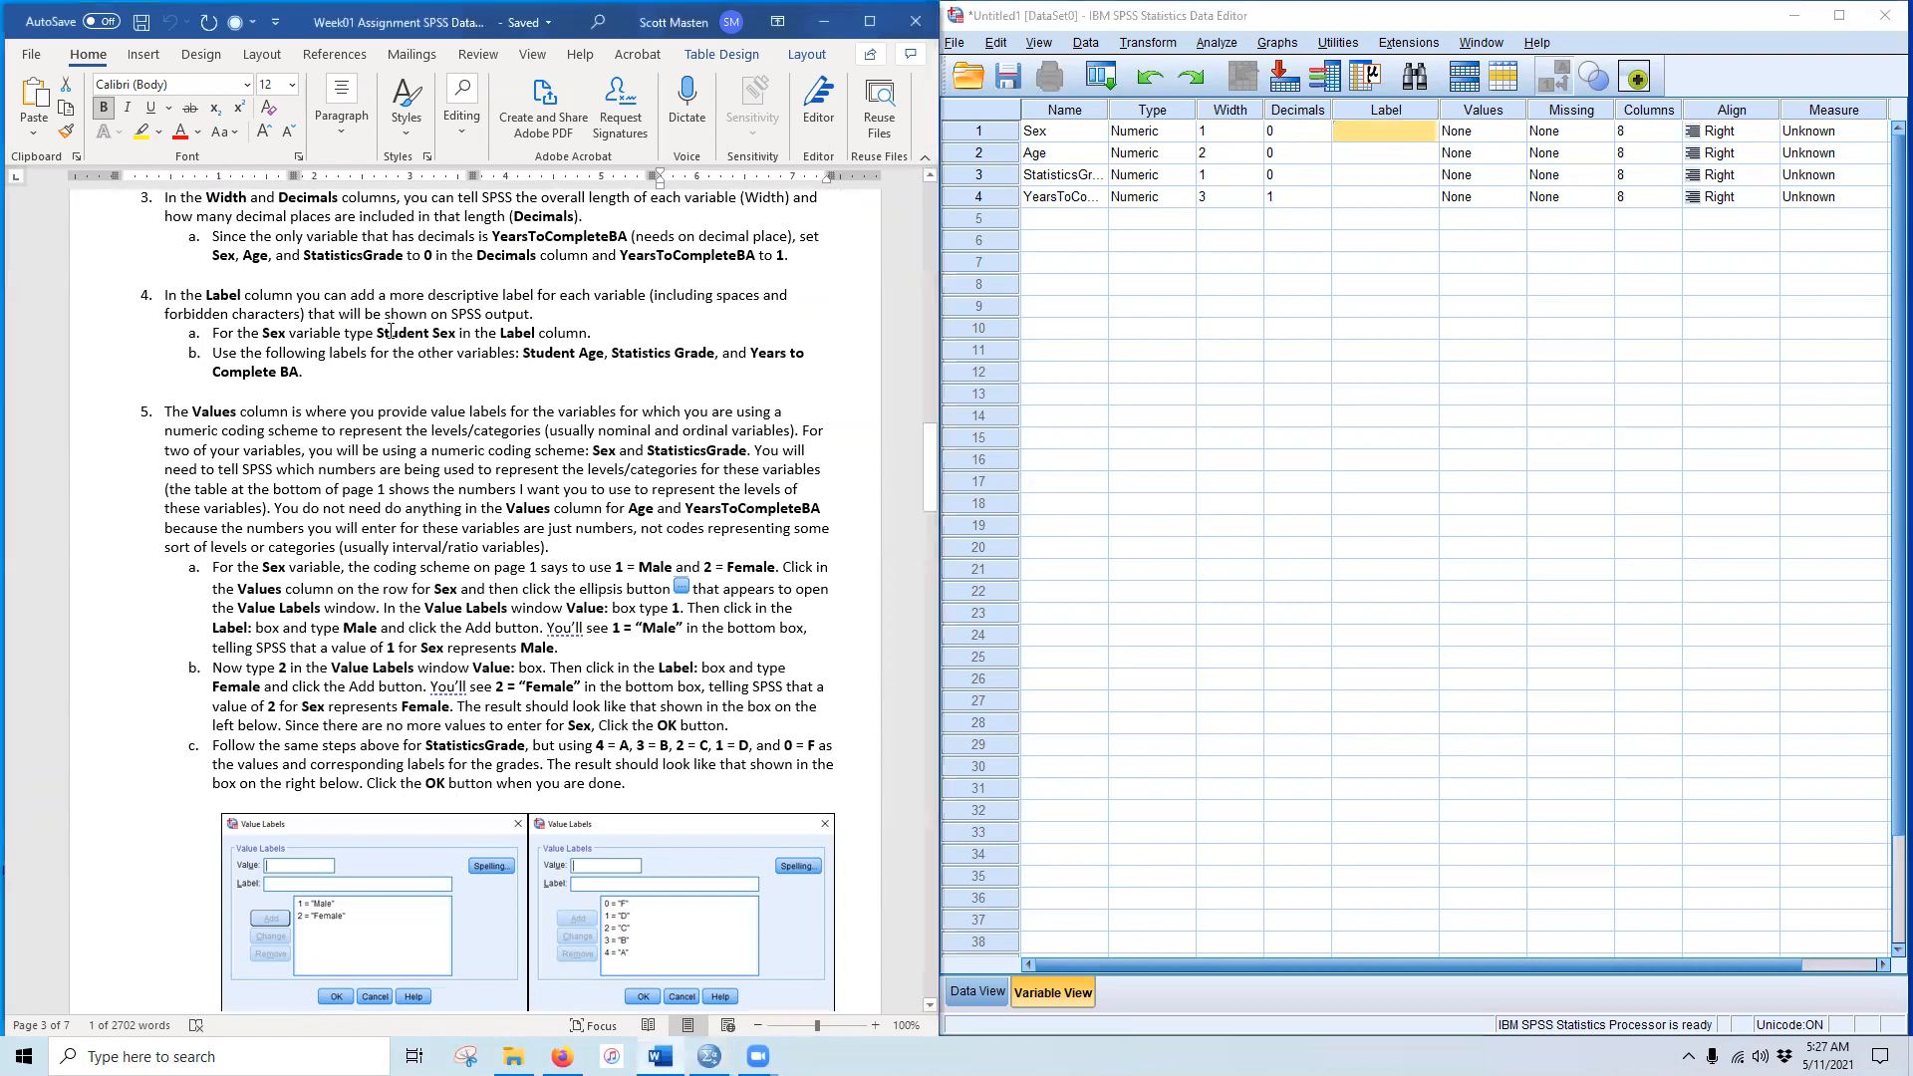
drag(376, 332, 461, 330)
click(408, 331)
drag(381, 332, 459, 334)
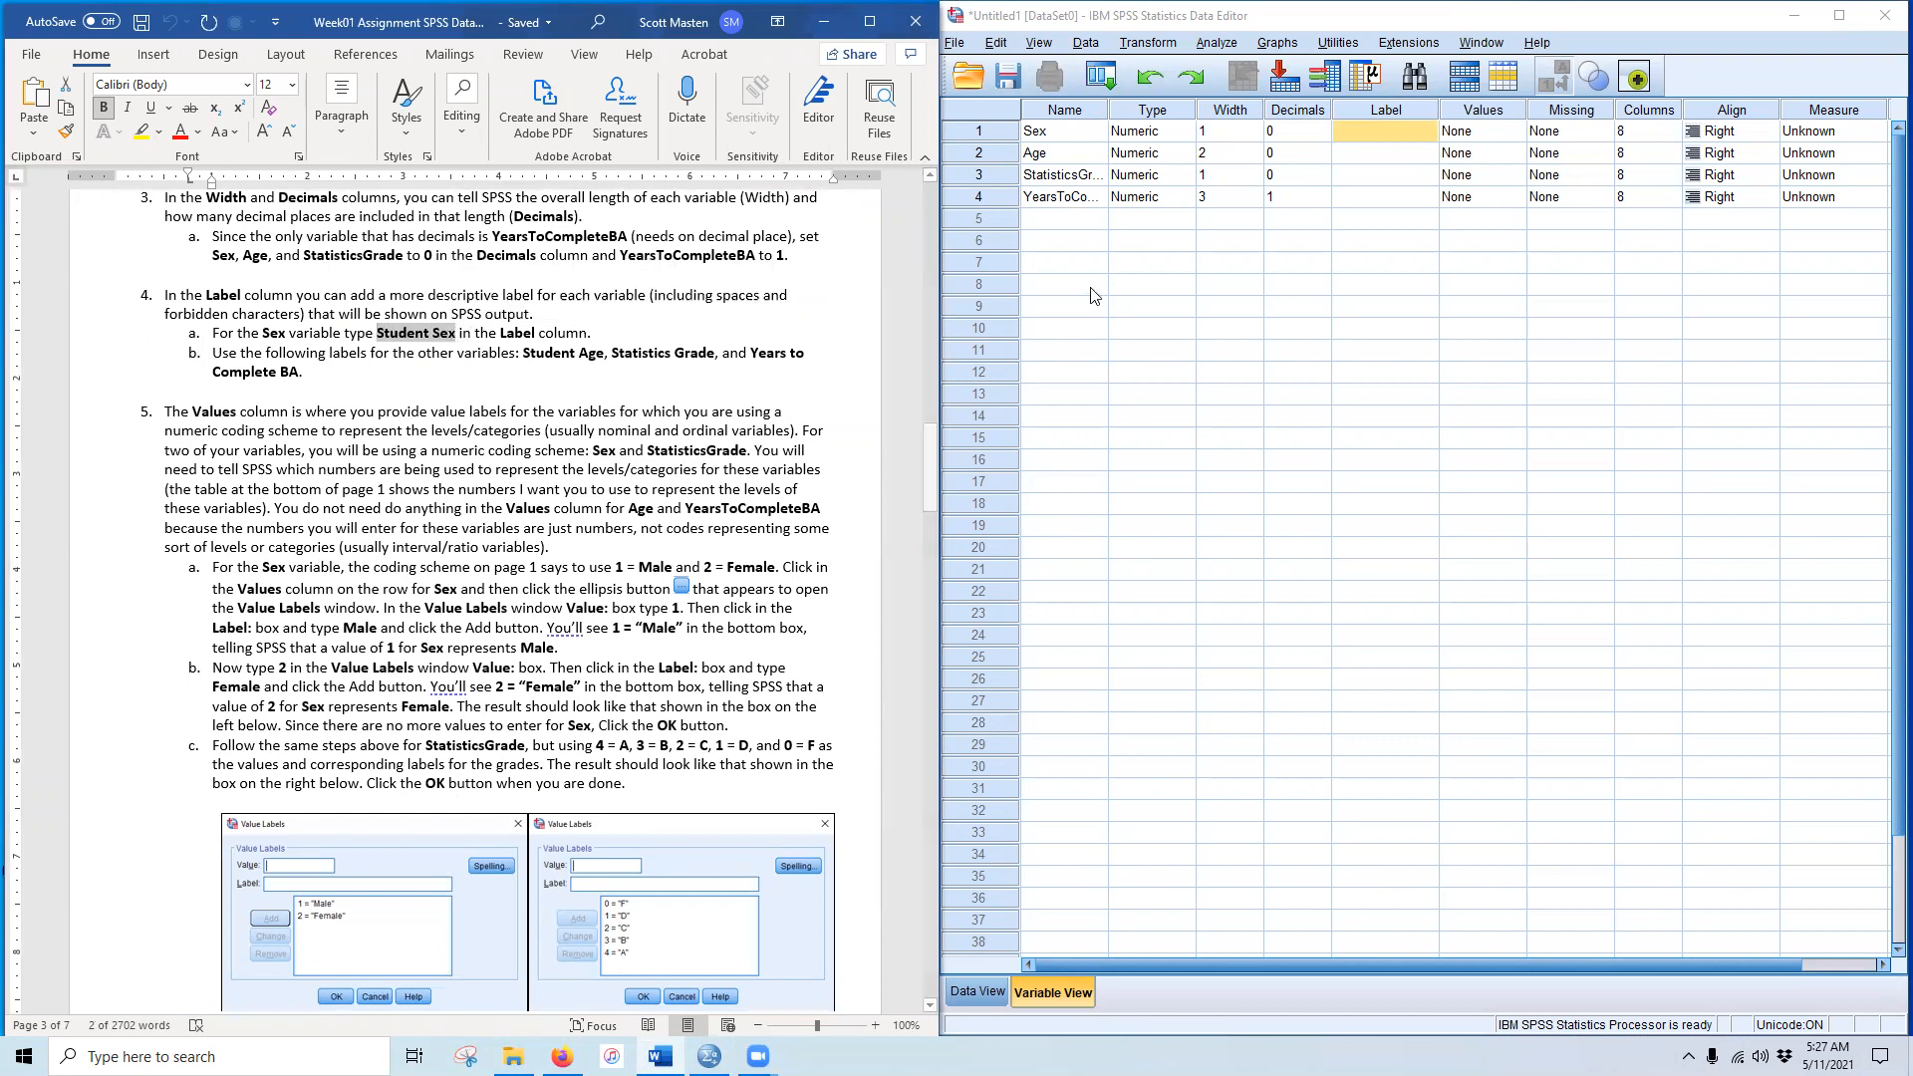
click(1392, 140)
key(ctrl+v)
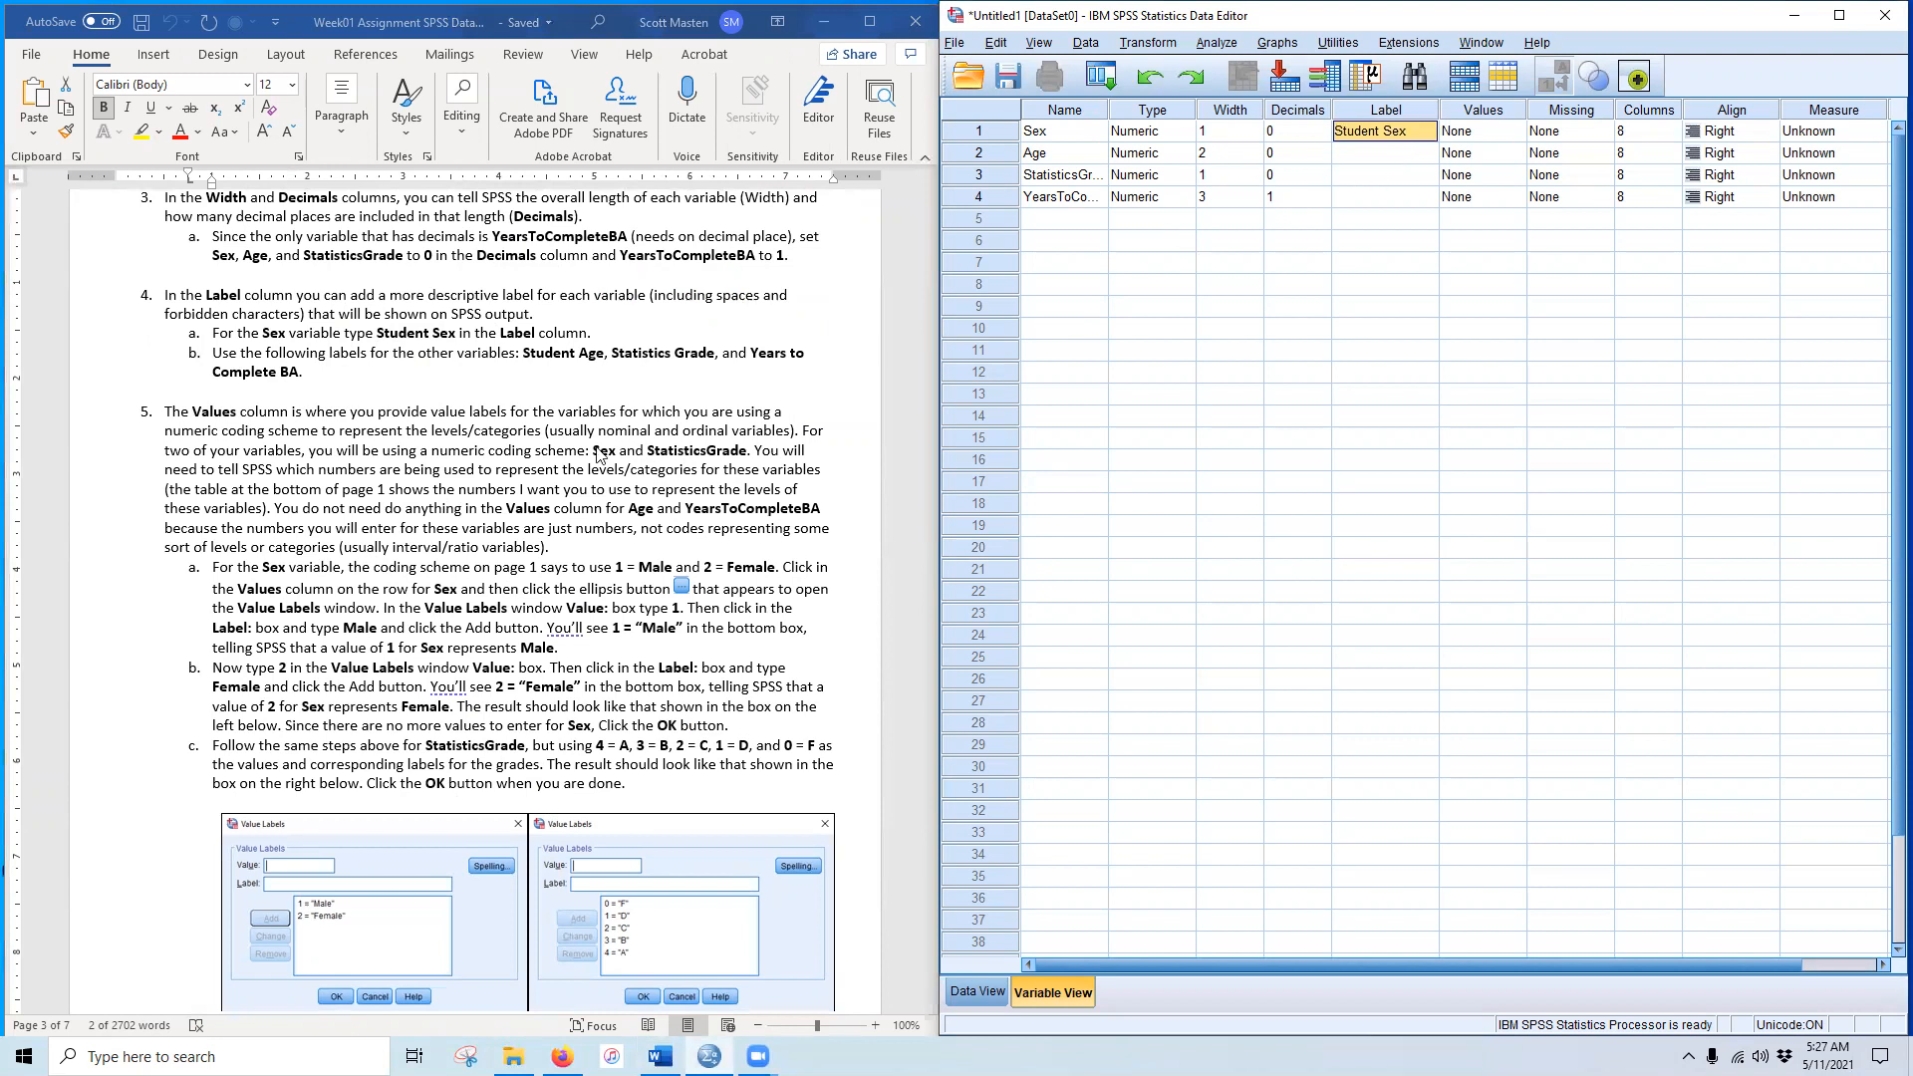
Step: Paste labels 'Student Age' and 'Statistics Grade' for Age and StatisticsGrade
key(alt+Tab)
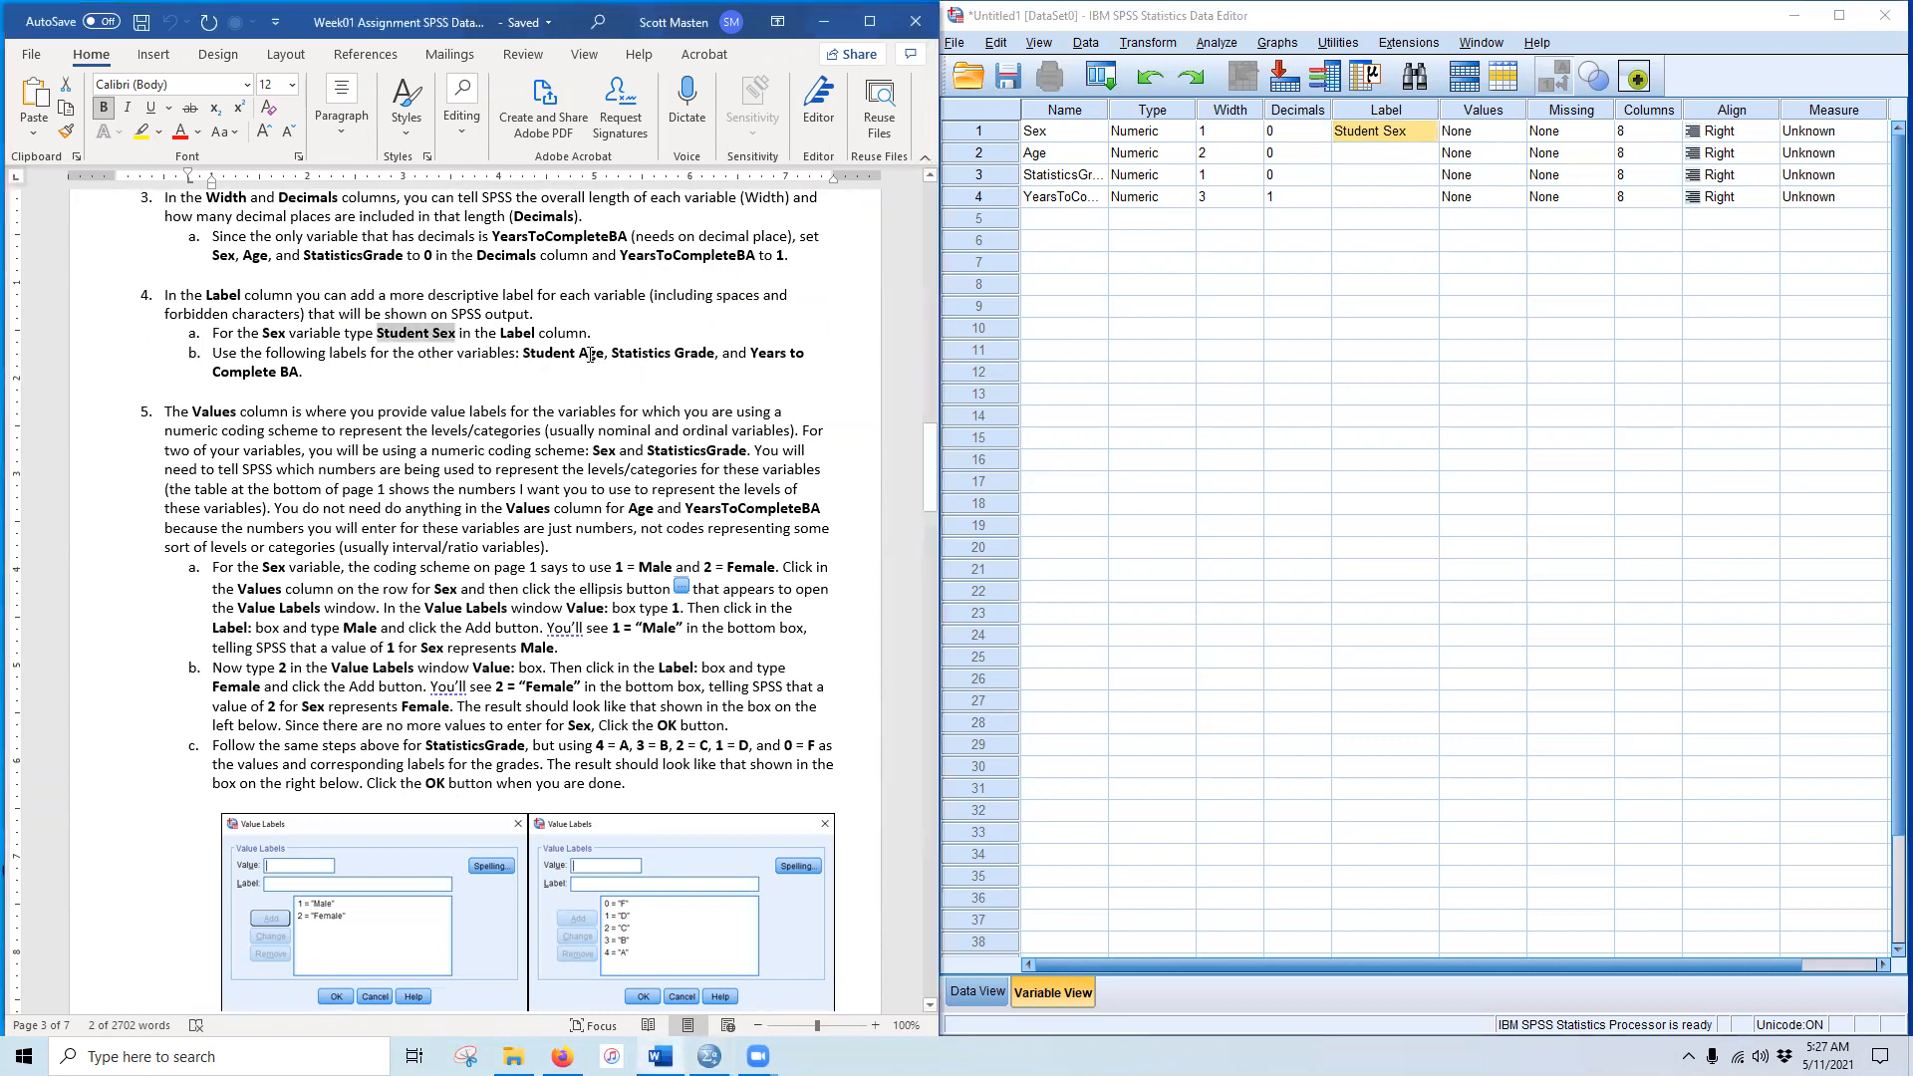
drag(535, 351, 602, 352)
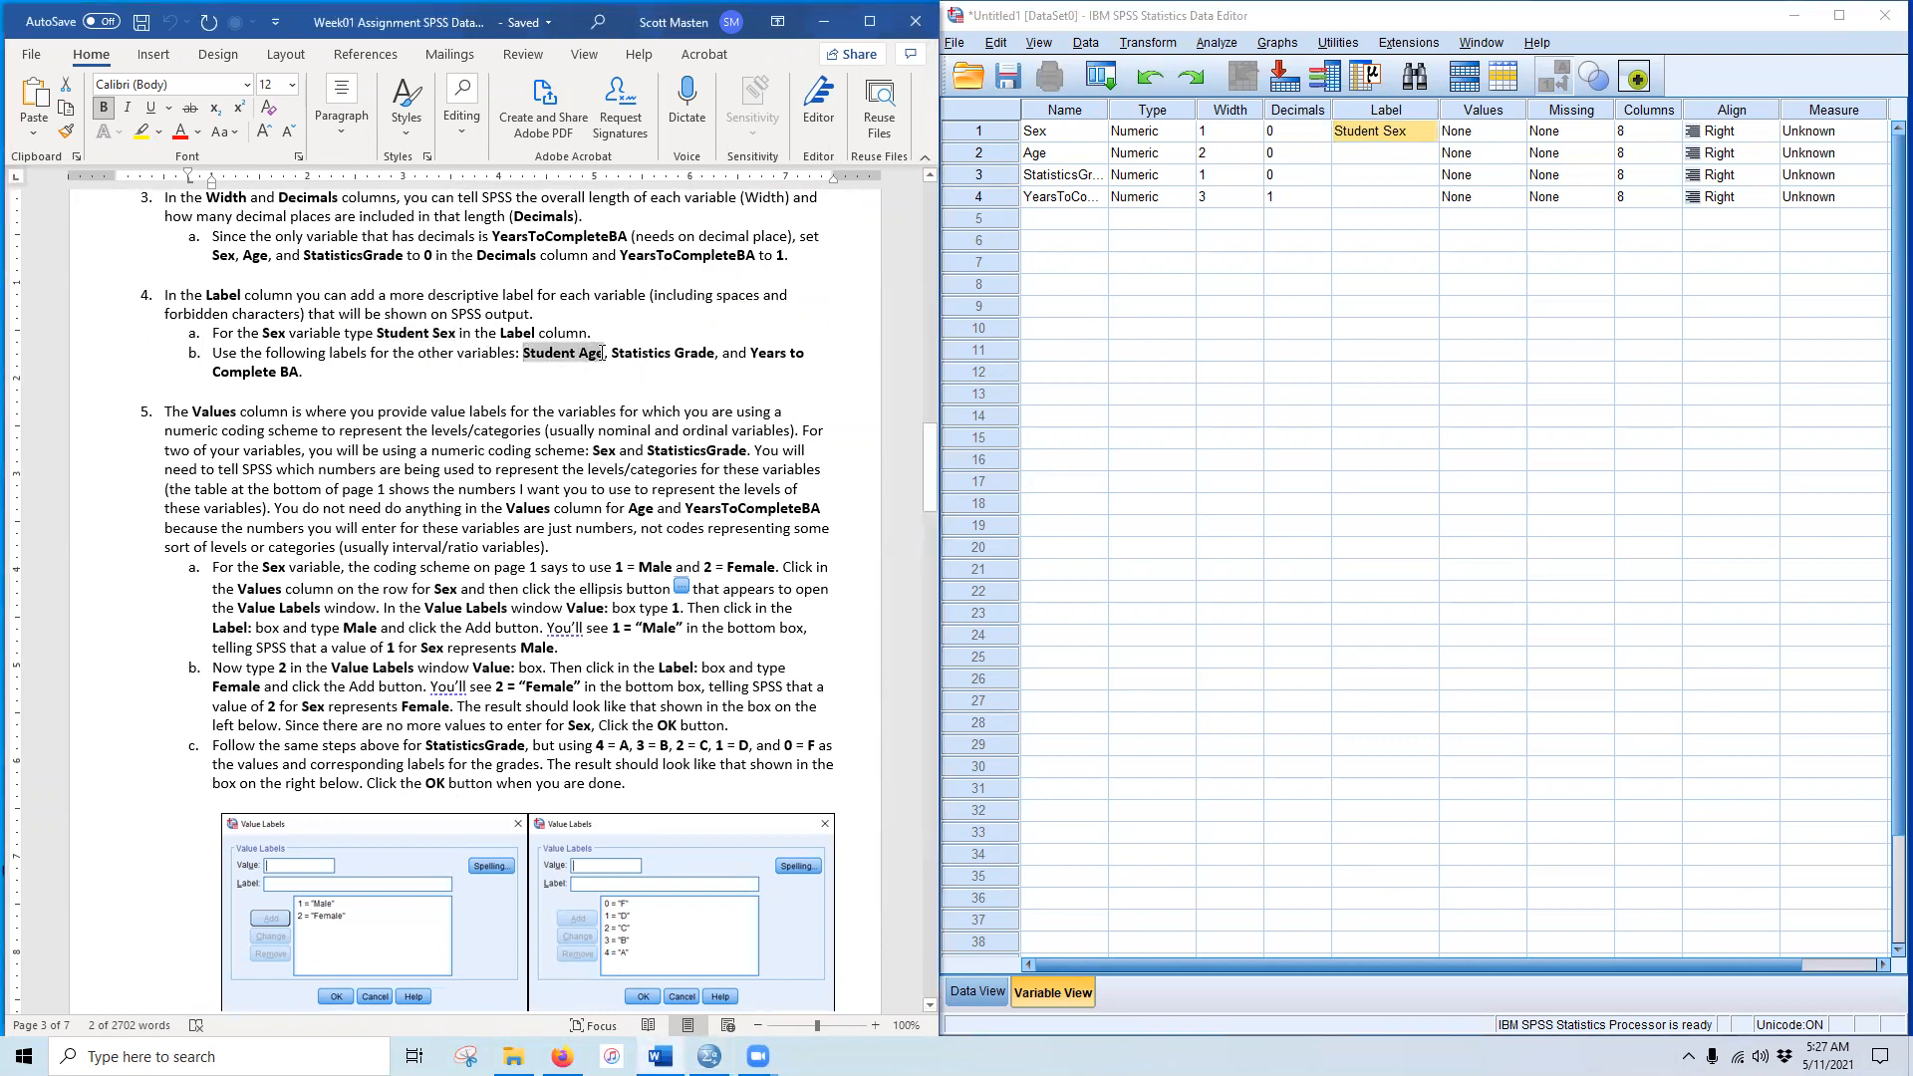
key(ctrl+c)
click(1374, 155)
key(ctrl+v)
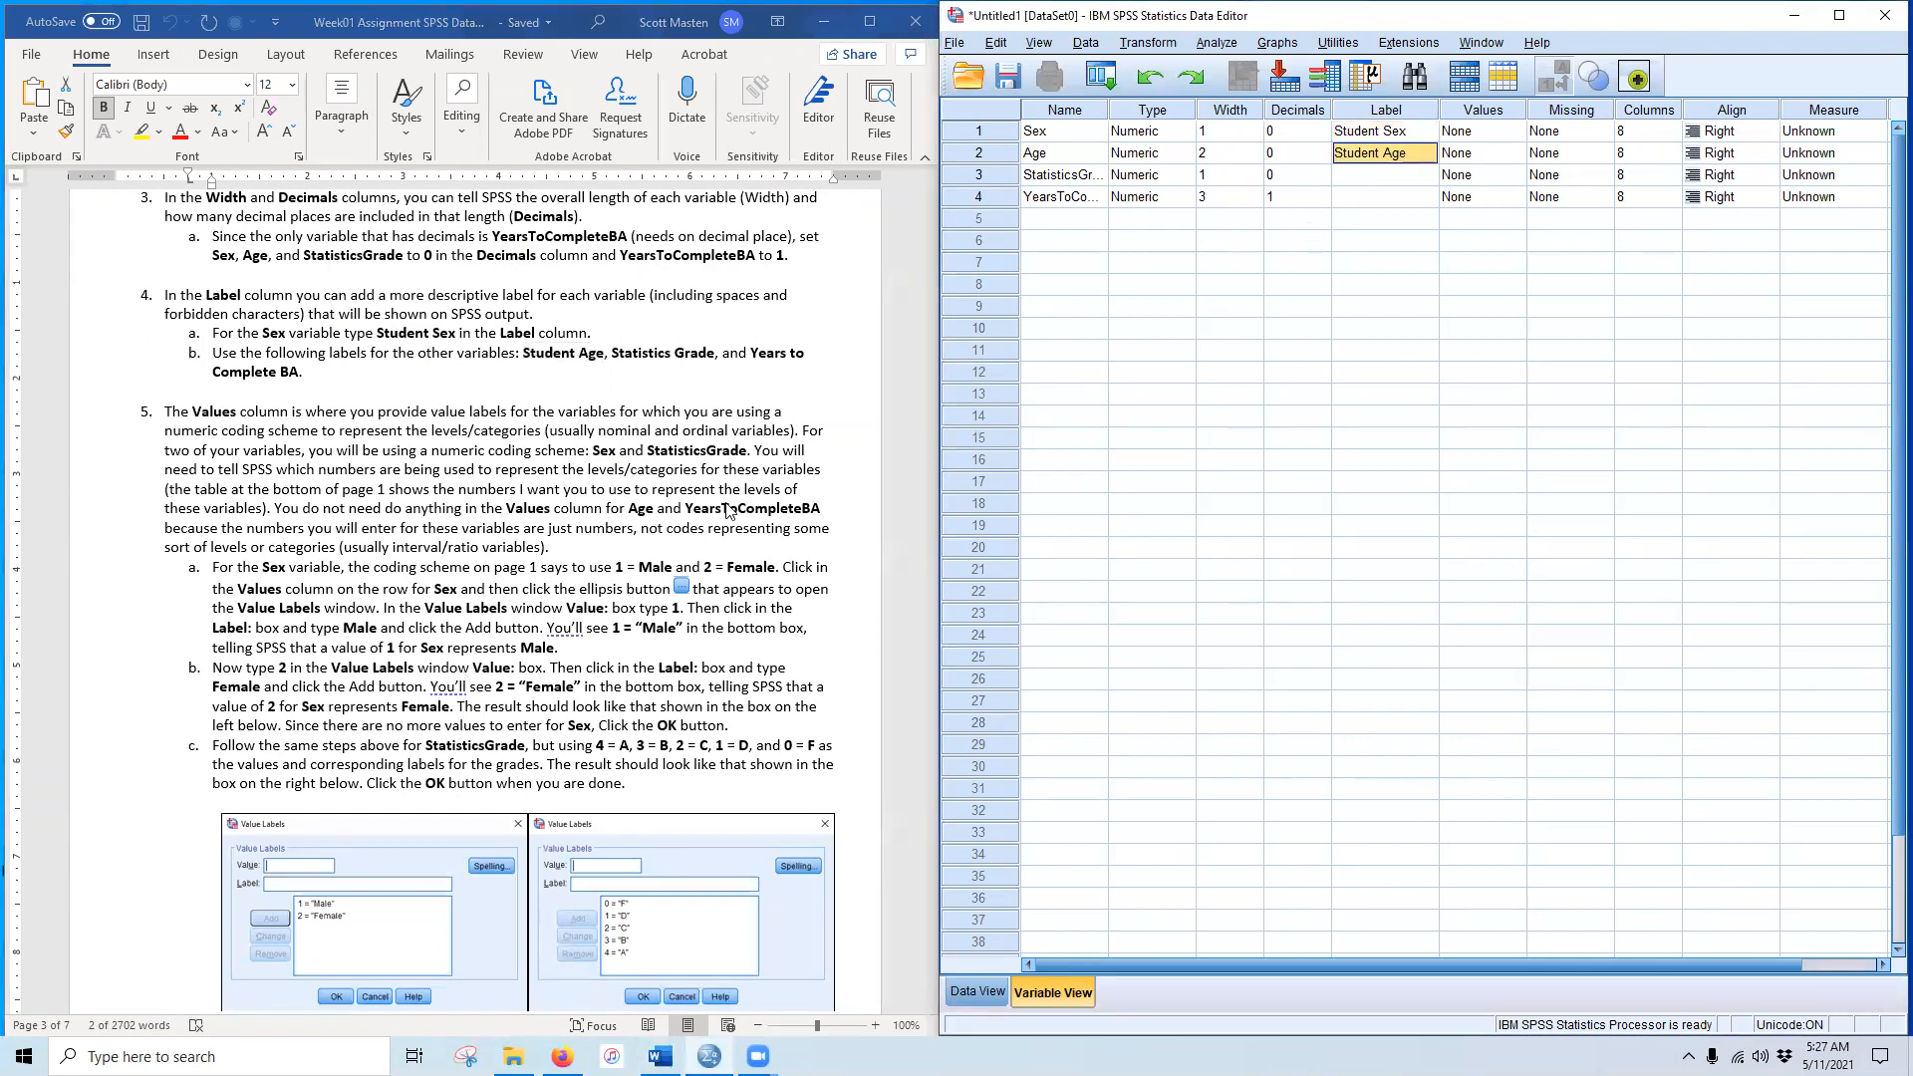
key(alt+Tab)
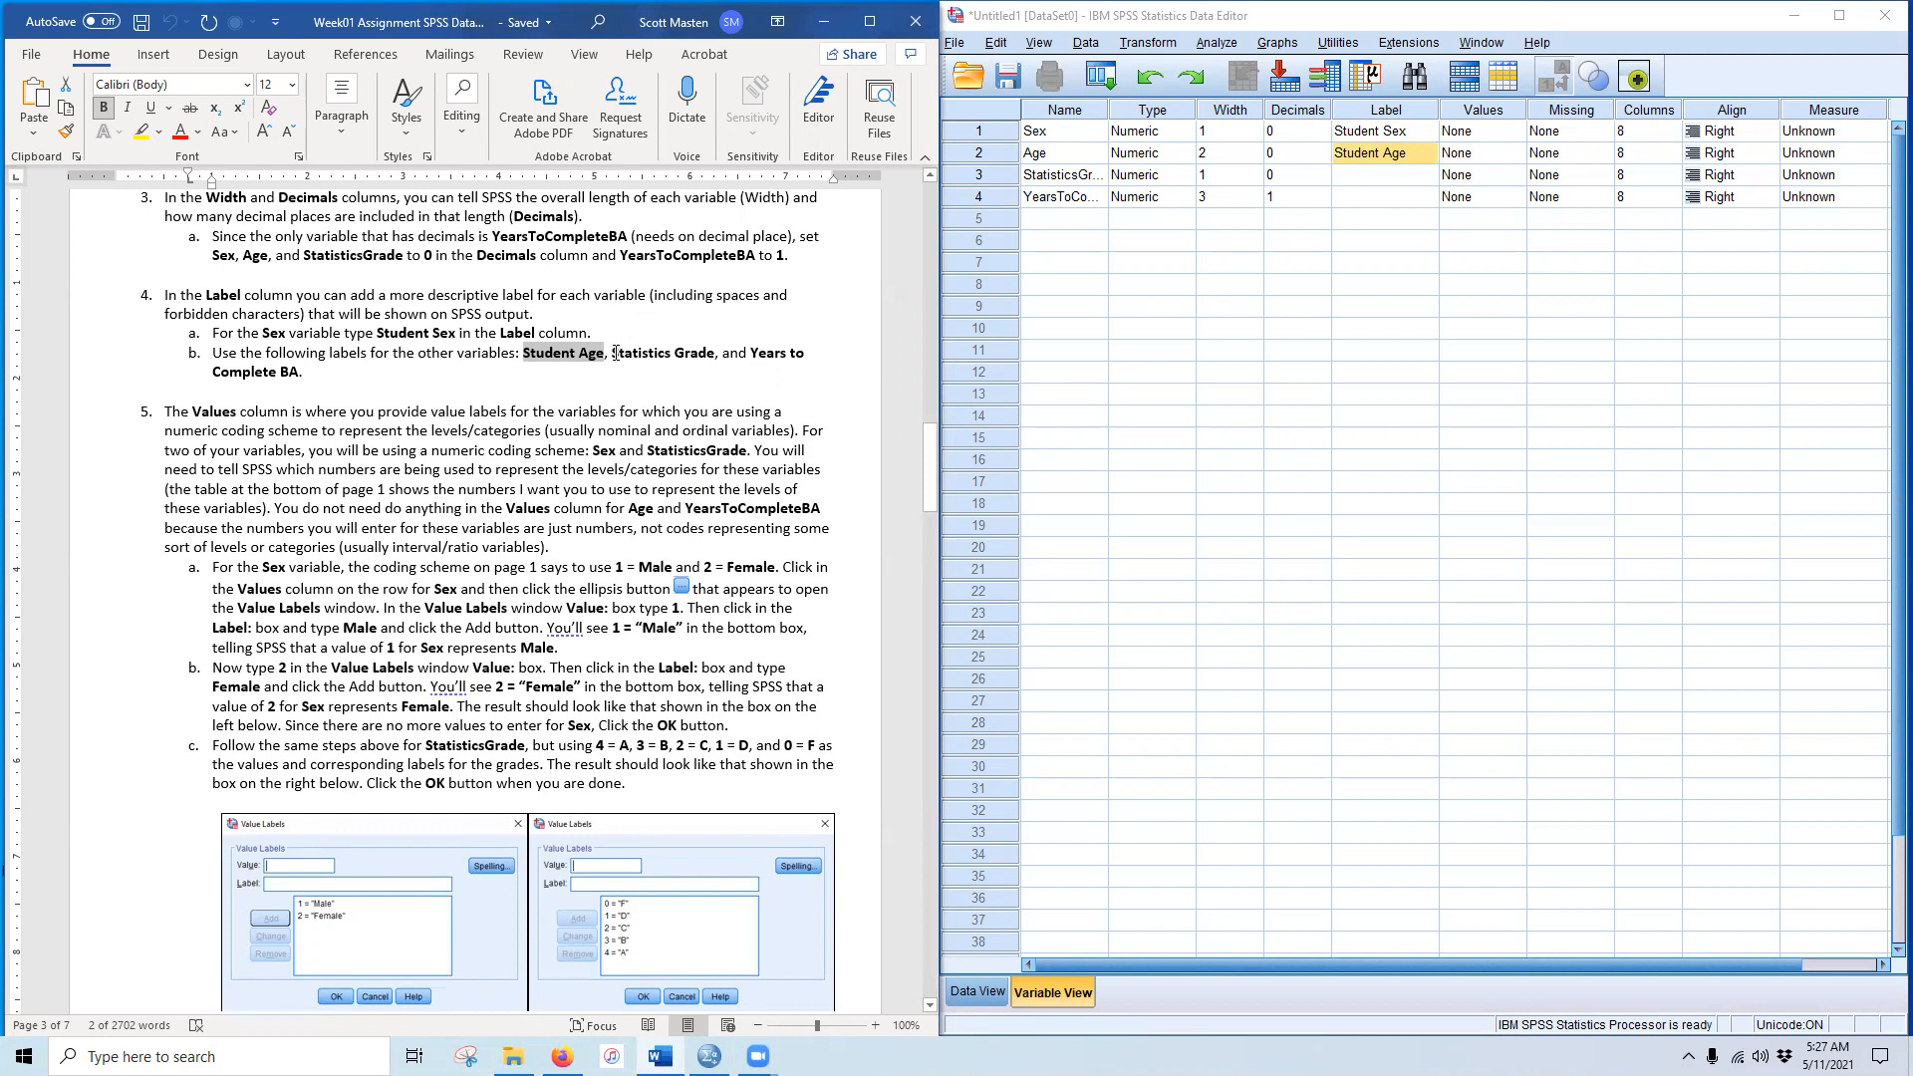
drag(615, 352, 710, 354)
key(ctrl+c)
key(alt+Tab)
key(Down)
key(ctrl+v)
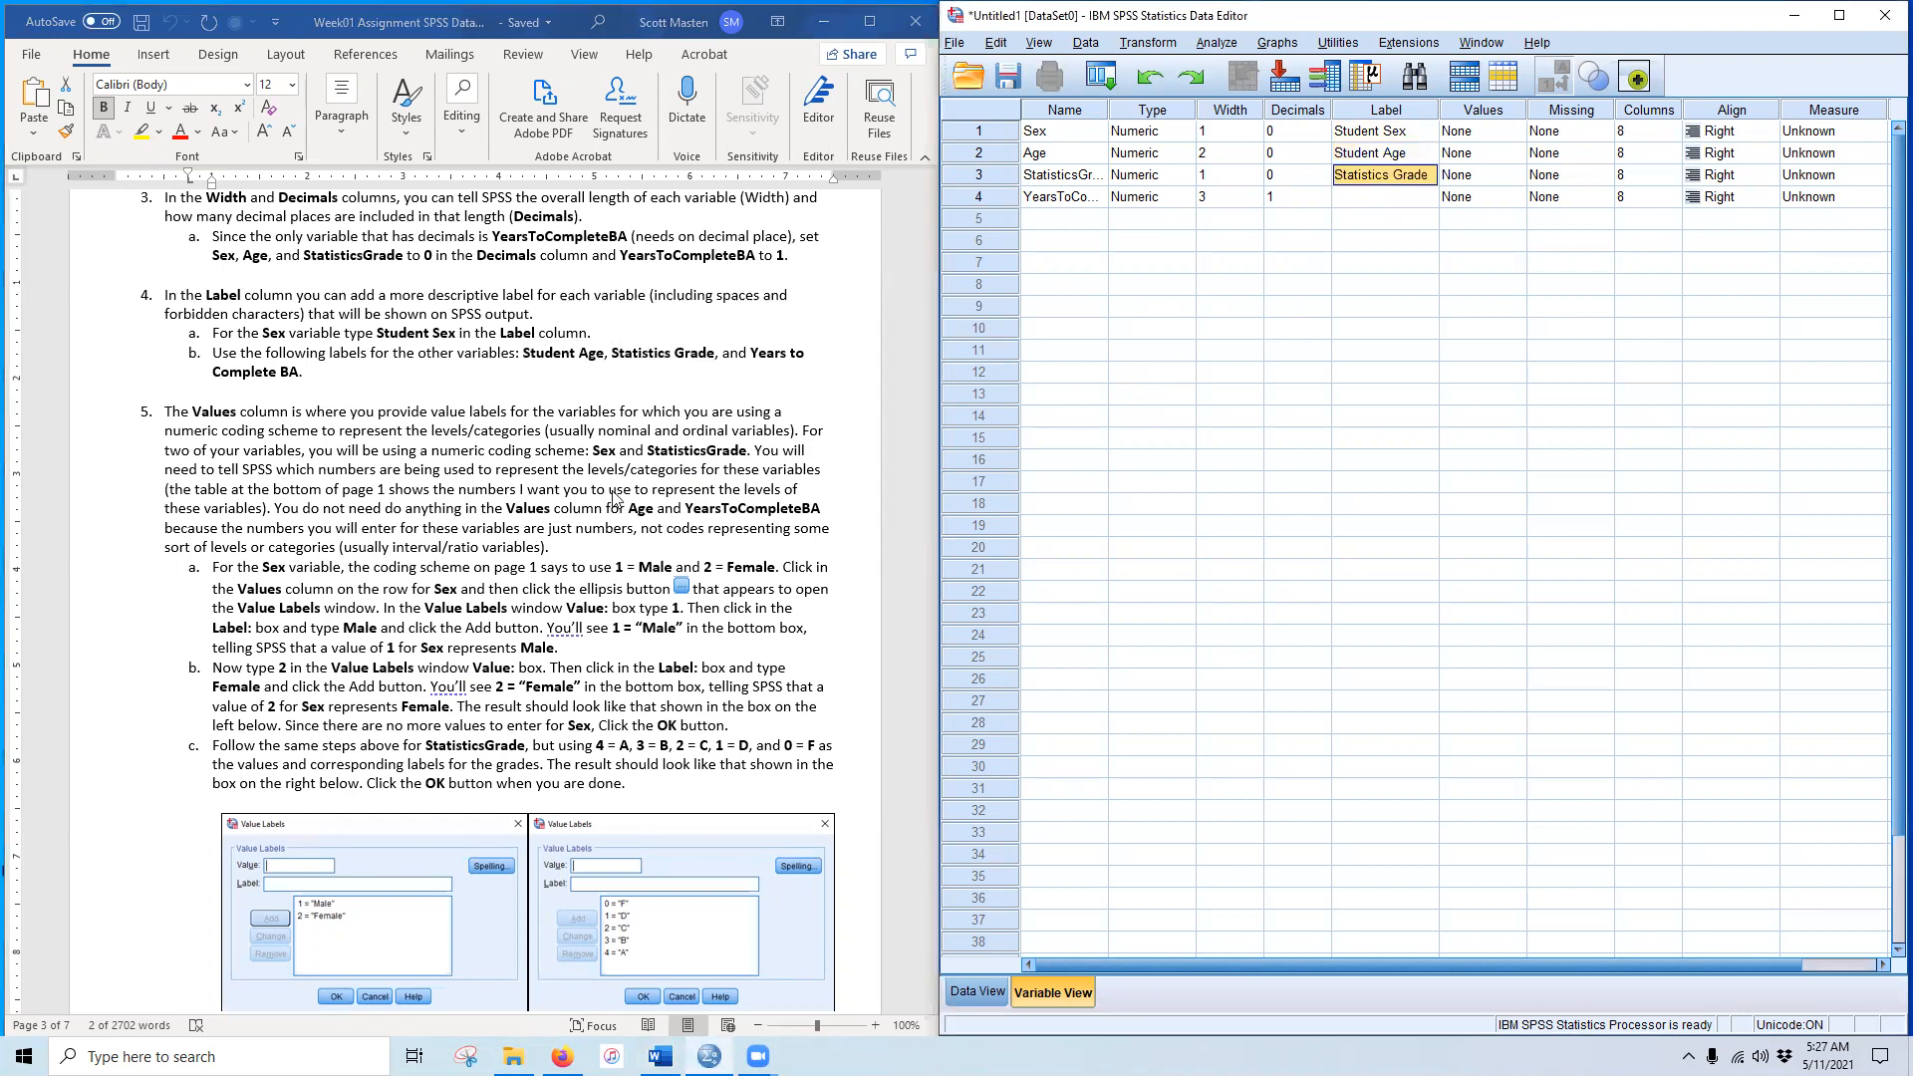
Step: Paste 'Years to Complete BA' as YearsToCompleteBA's label
key(alt+Tab)
drag(751, 353, 298, 376)
key(ctrl+c)
click(1388, 198)
key(ctrl+v)
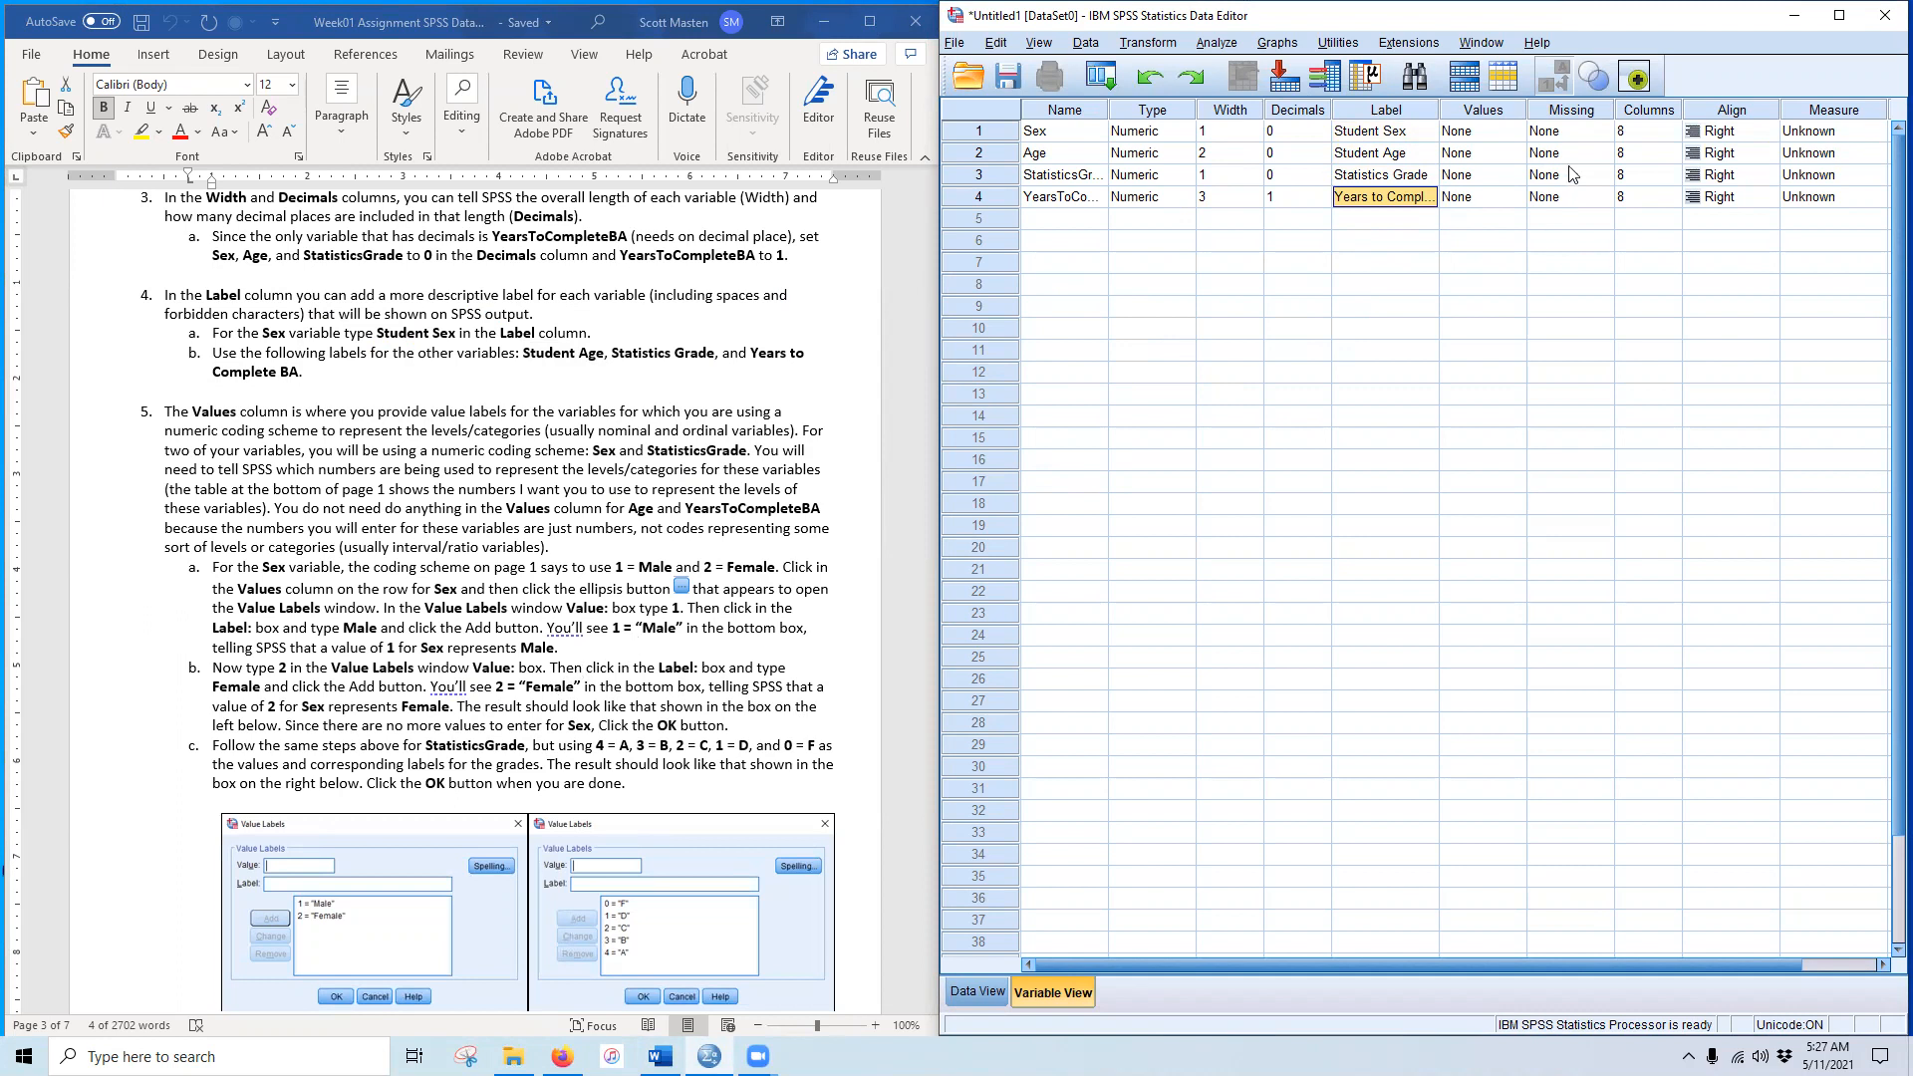
click(1470, 137)
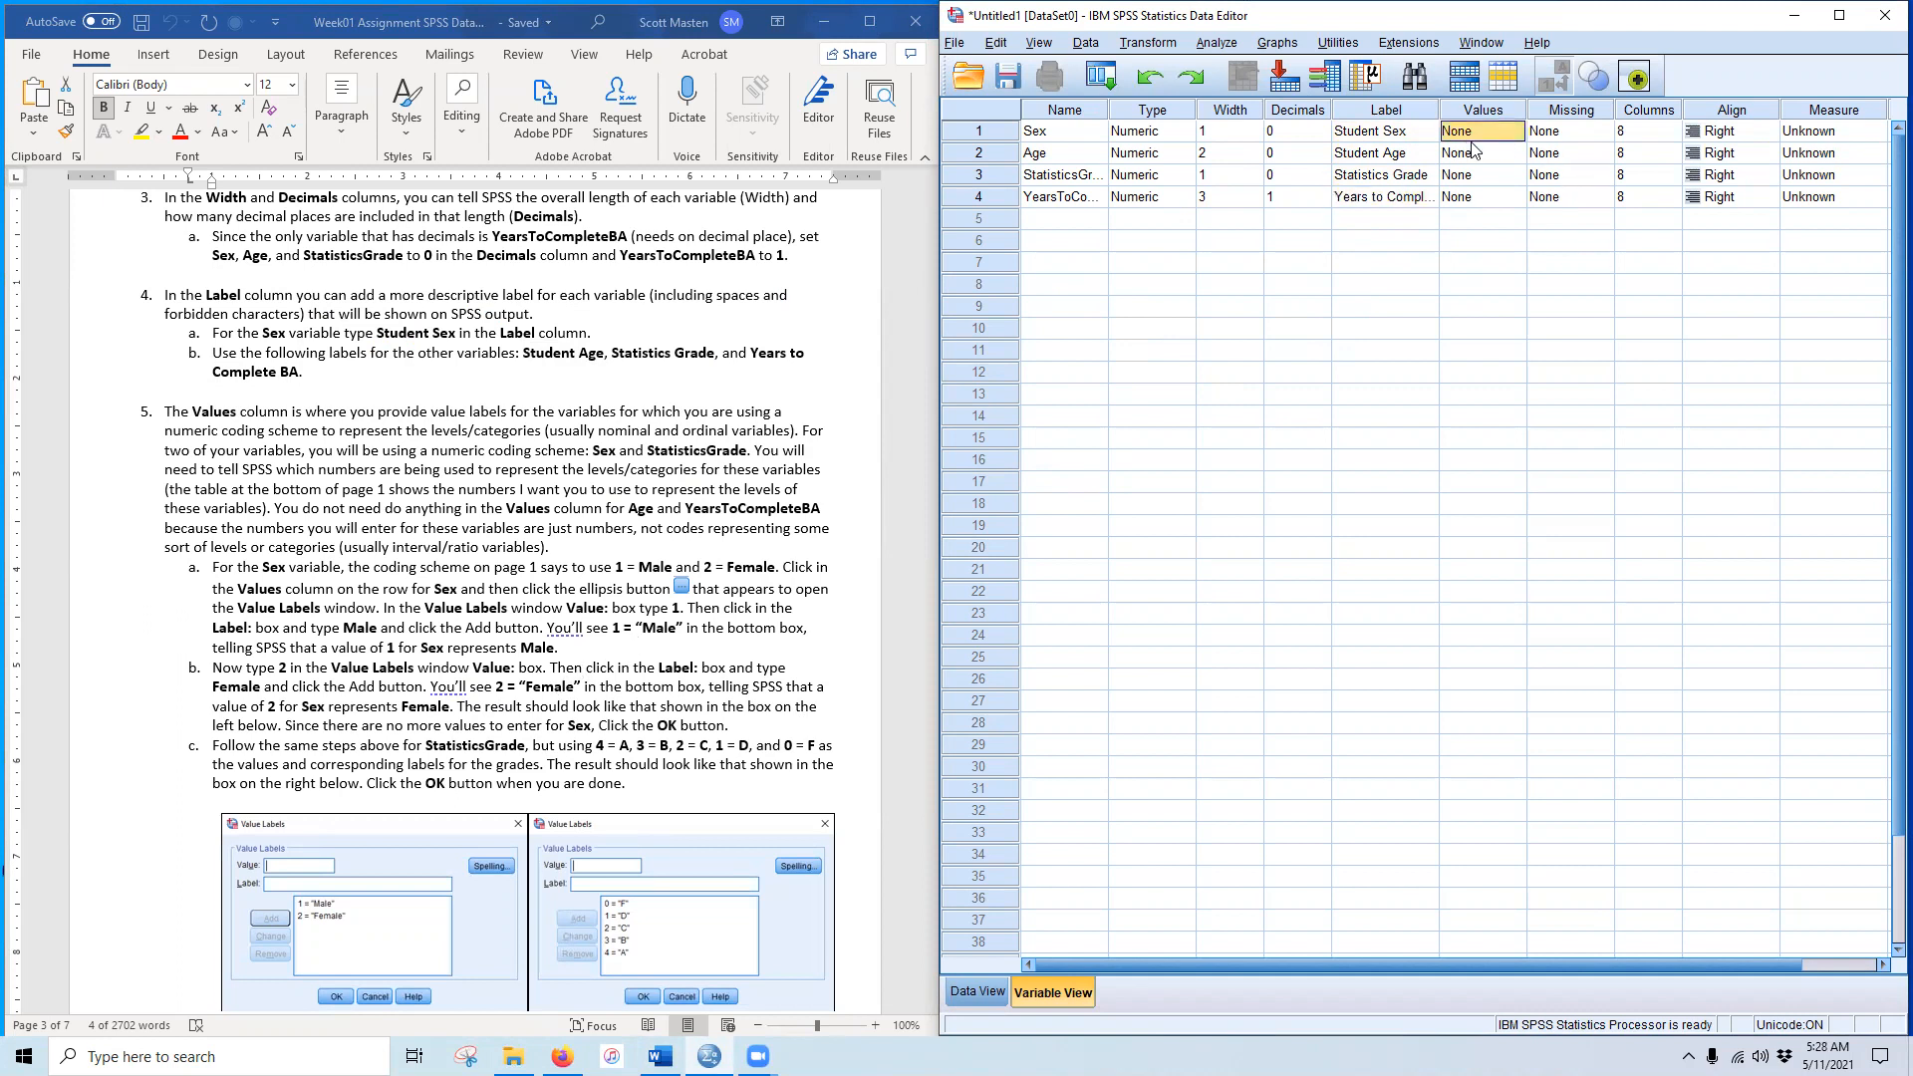
Step: Add value labels 1 = Male and 2 = Female to Sex and confirm
click(1516, 131)
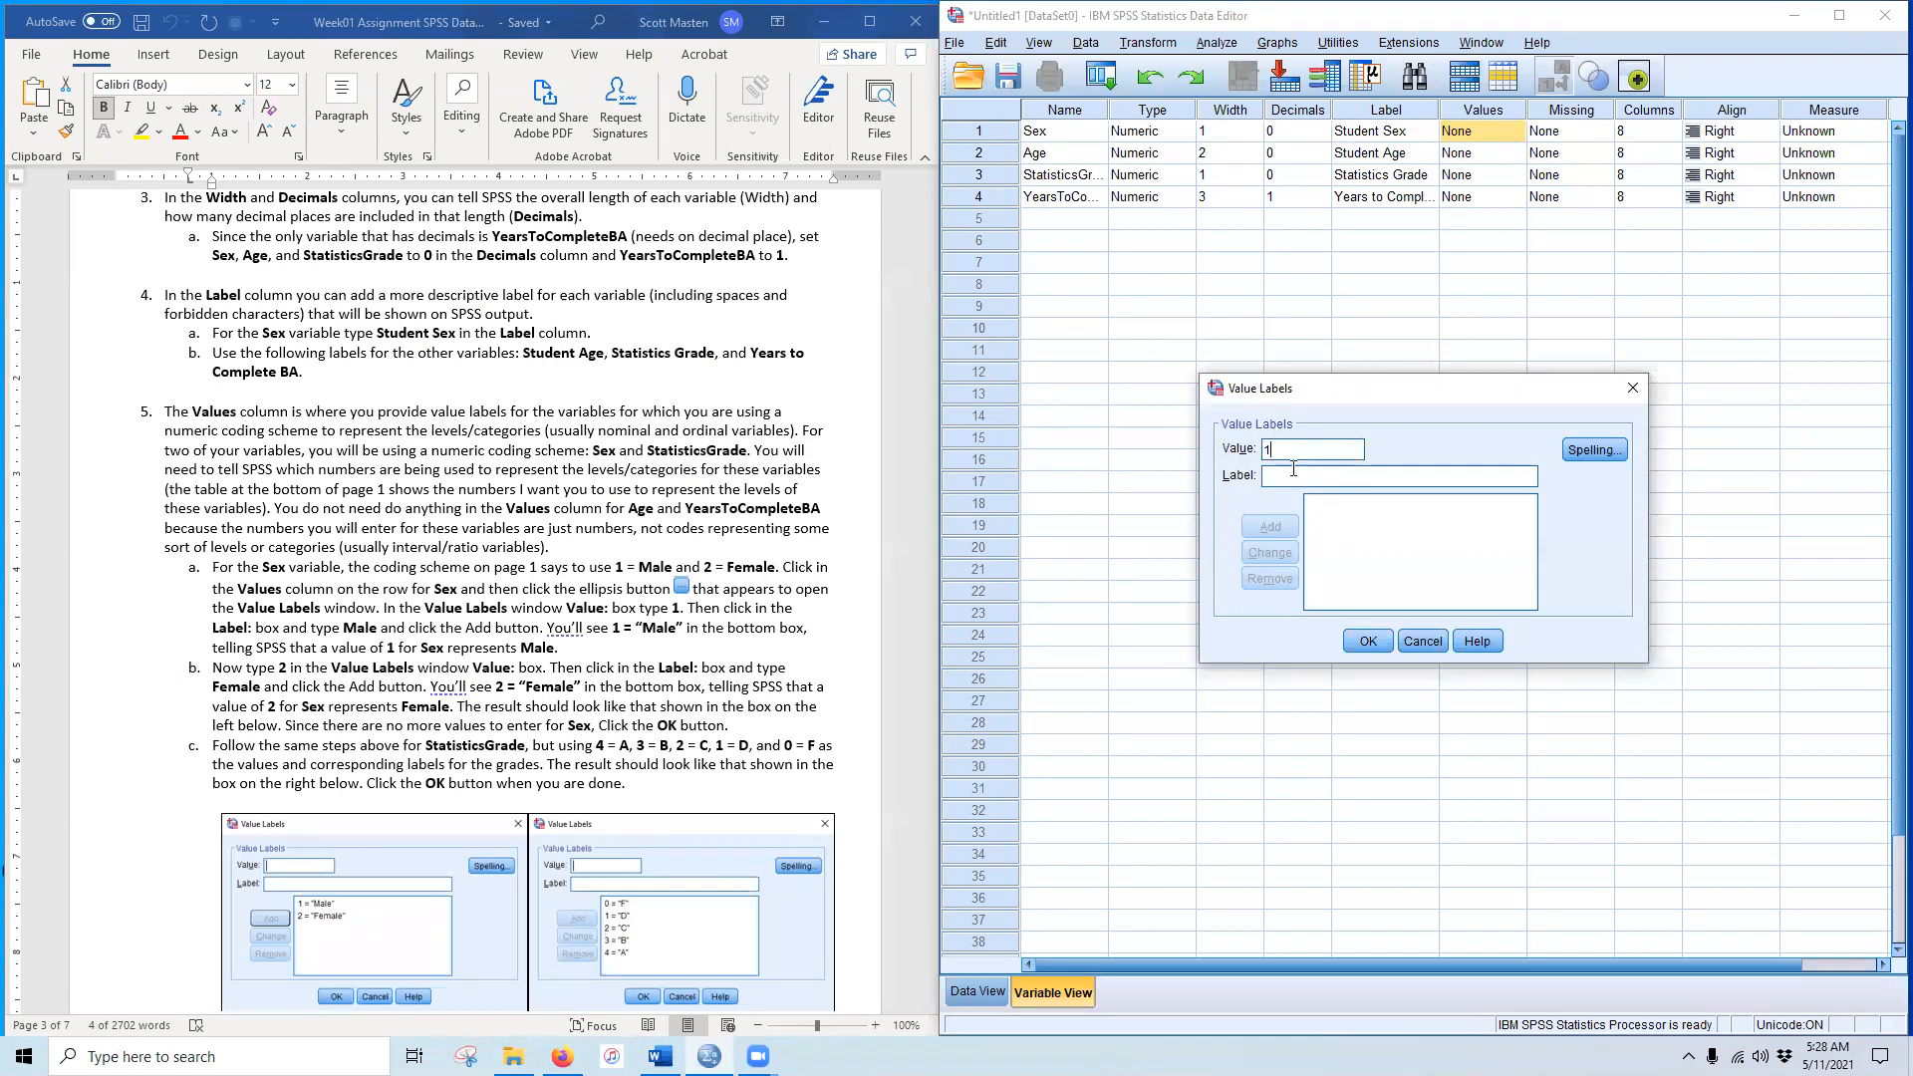
text(Male)
click(1271, 526)
text(Female)
click(1271, 527)
click(1368, 640)
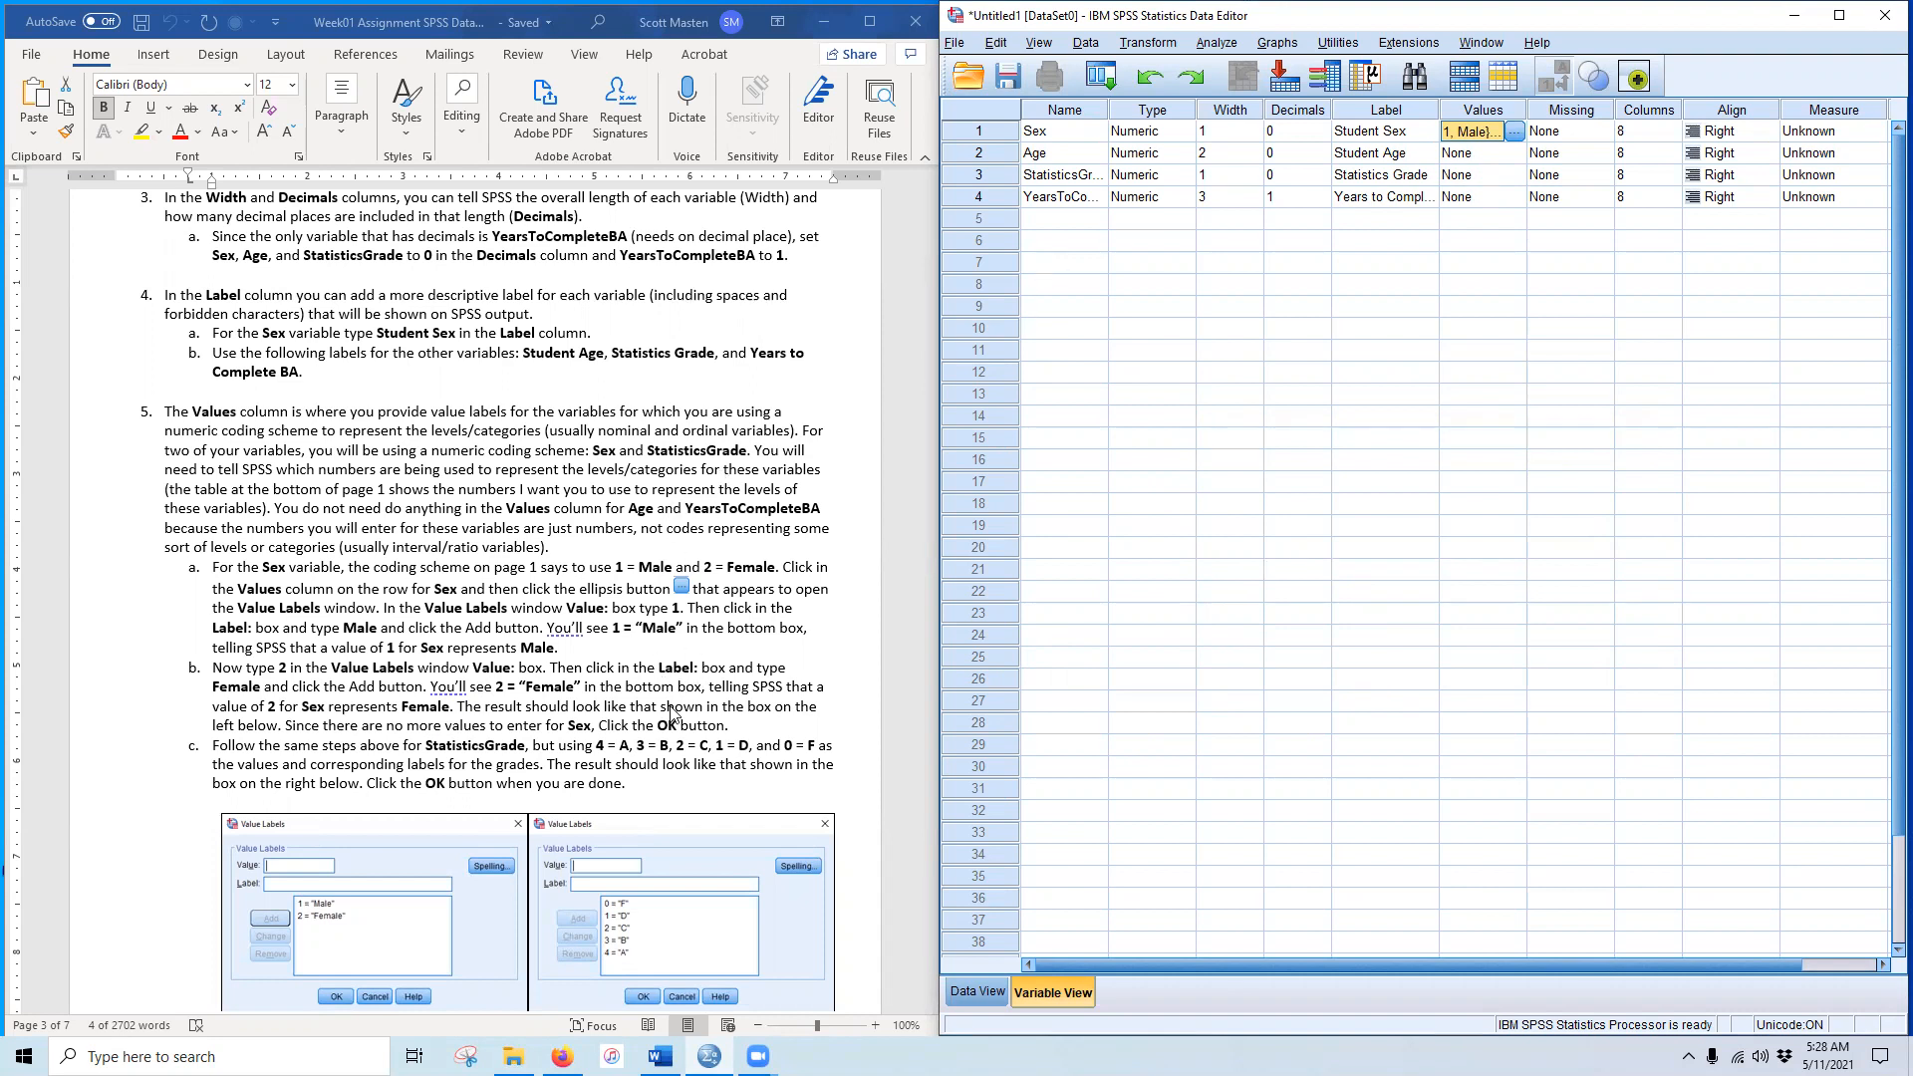
click(1485, 176)
Step: In StatisticsGrade's Value Labels, add 0 = F, 1 = D and 2 = C
click(1515, 178)
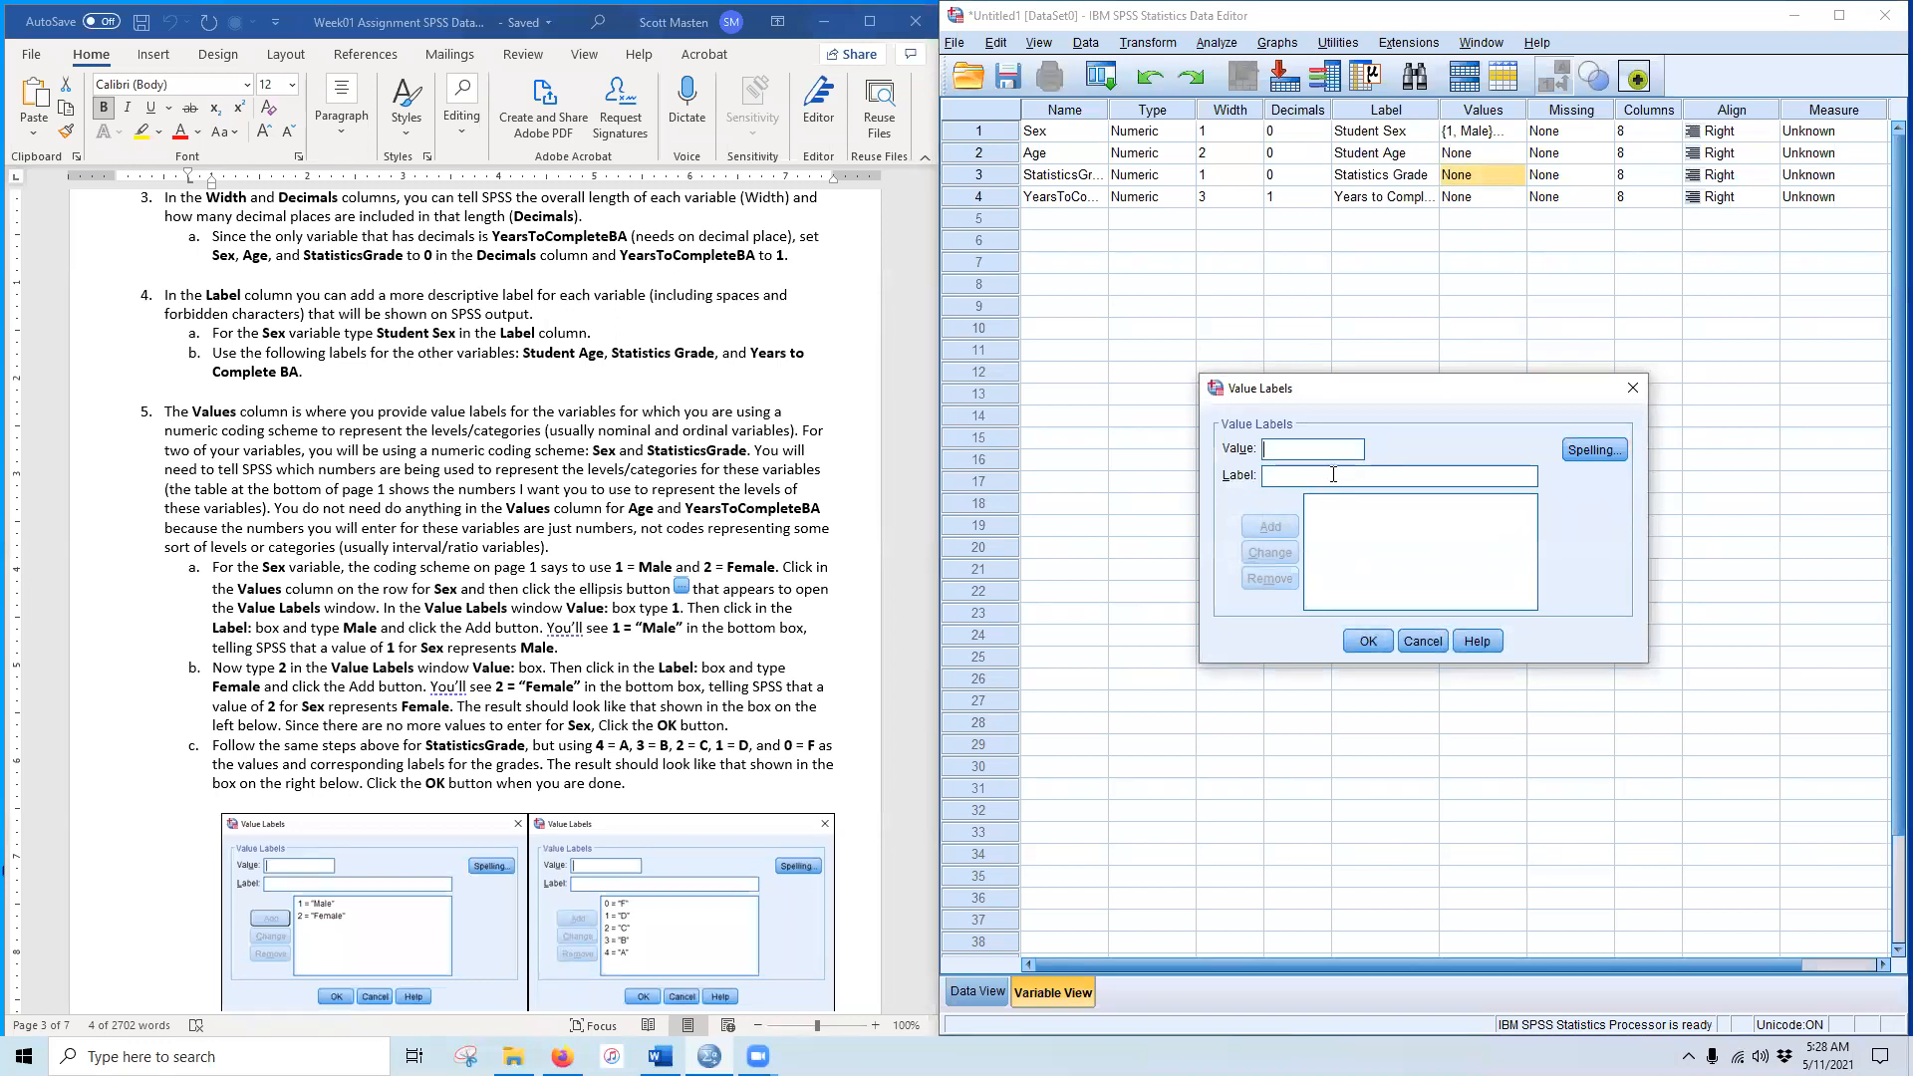
text(F)
key(Return)
text(1)
click(1285, 478)
text(D)
key(Return)
text(2)
click(1292, 478)
text(C)
click(1269, 531)
Step: Add 3 = B and 4 = A to the grade labels and confirm them
text(3)
click(1340, 474)
text(B)
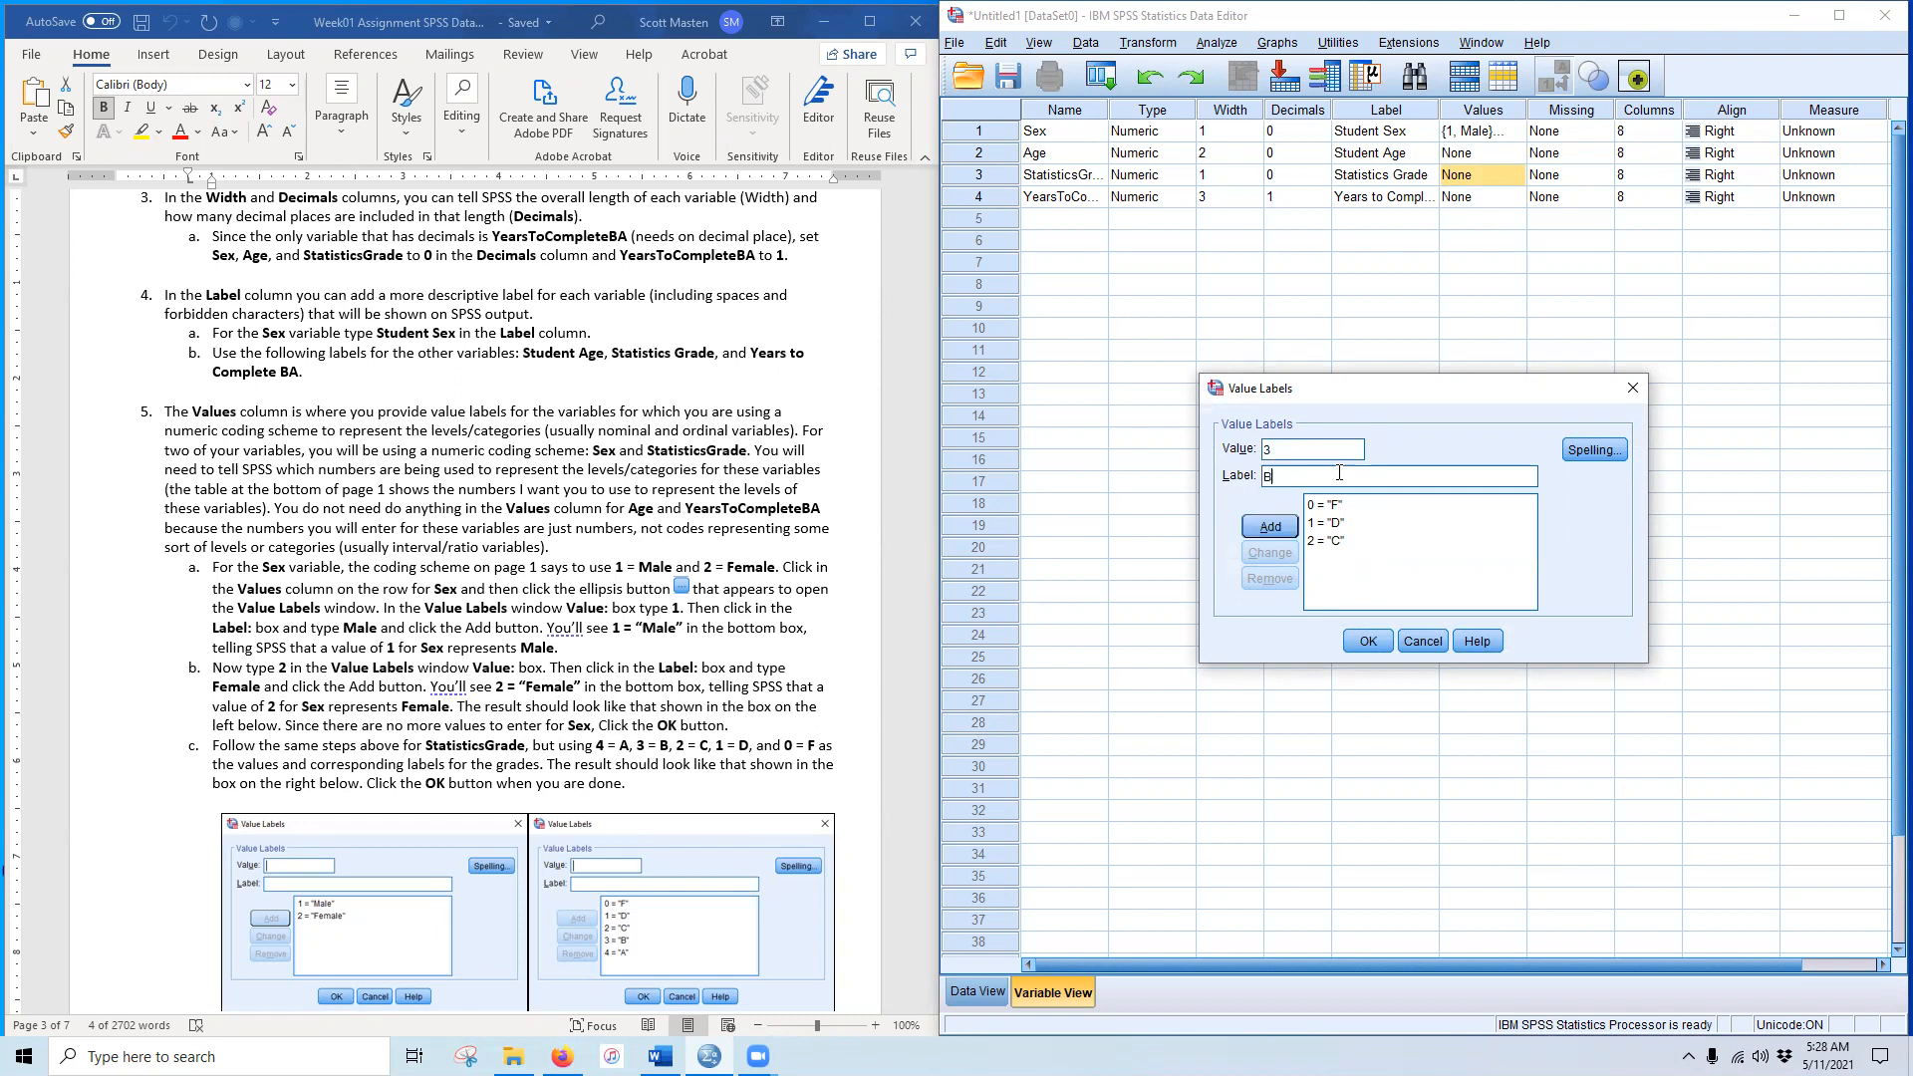
click(1271, 529)
text(4)
click(1353, 474)
text(A)
click(1271, 526)
click(1367, 639)
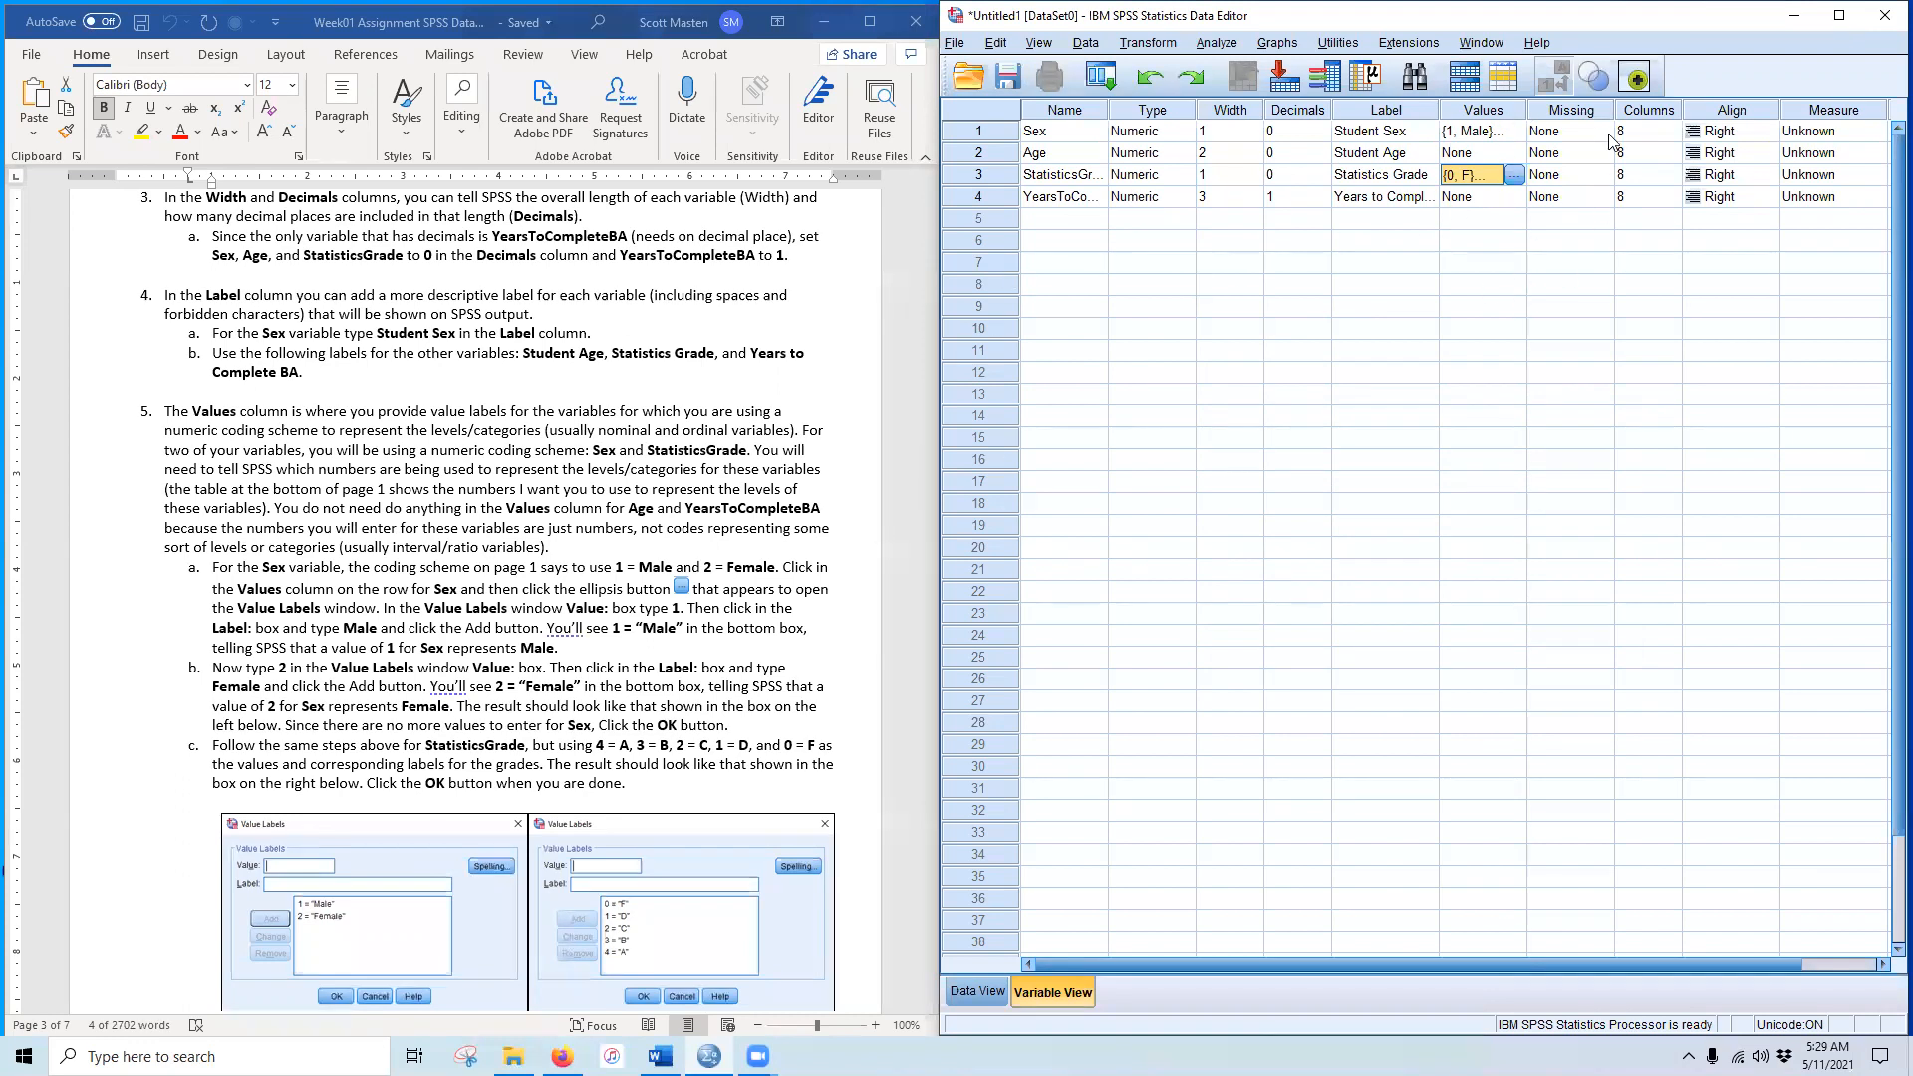
drag(1104, 967, 1190, 970)
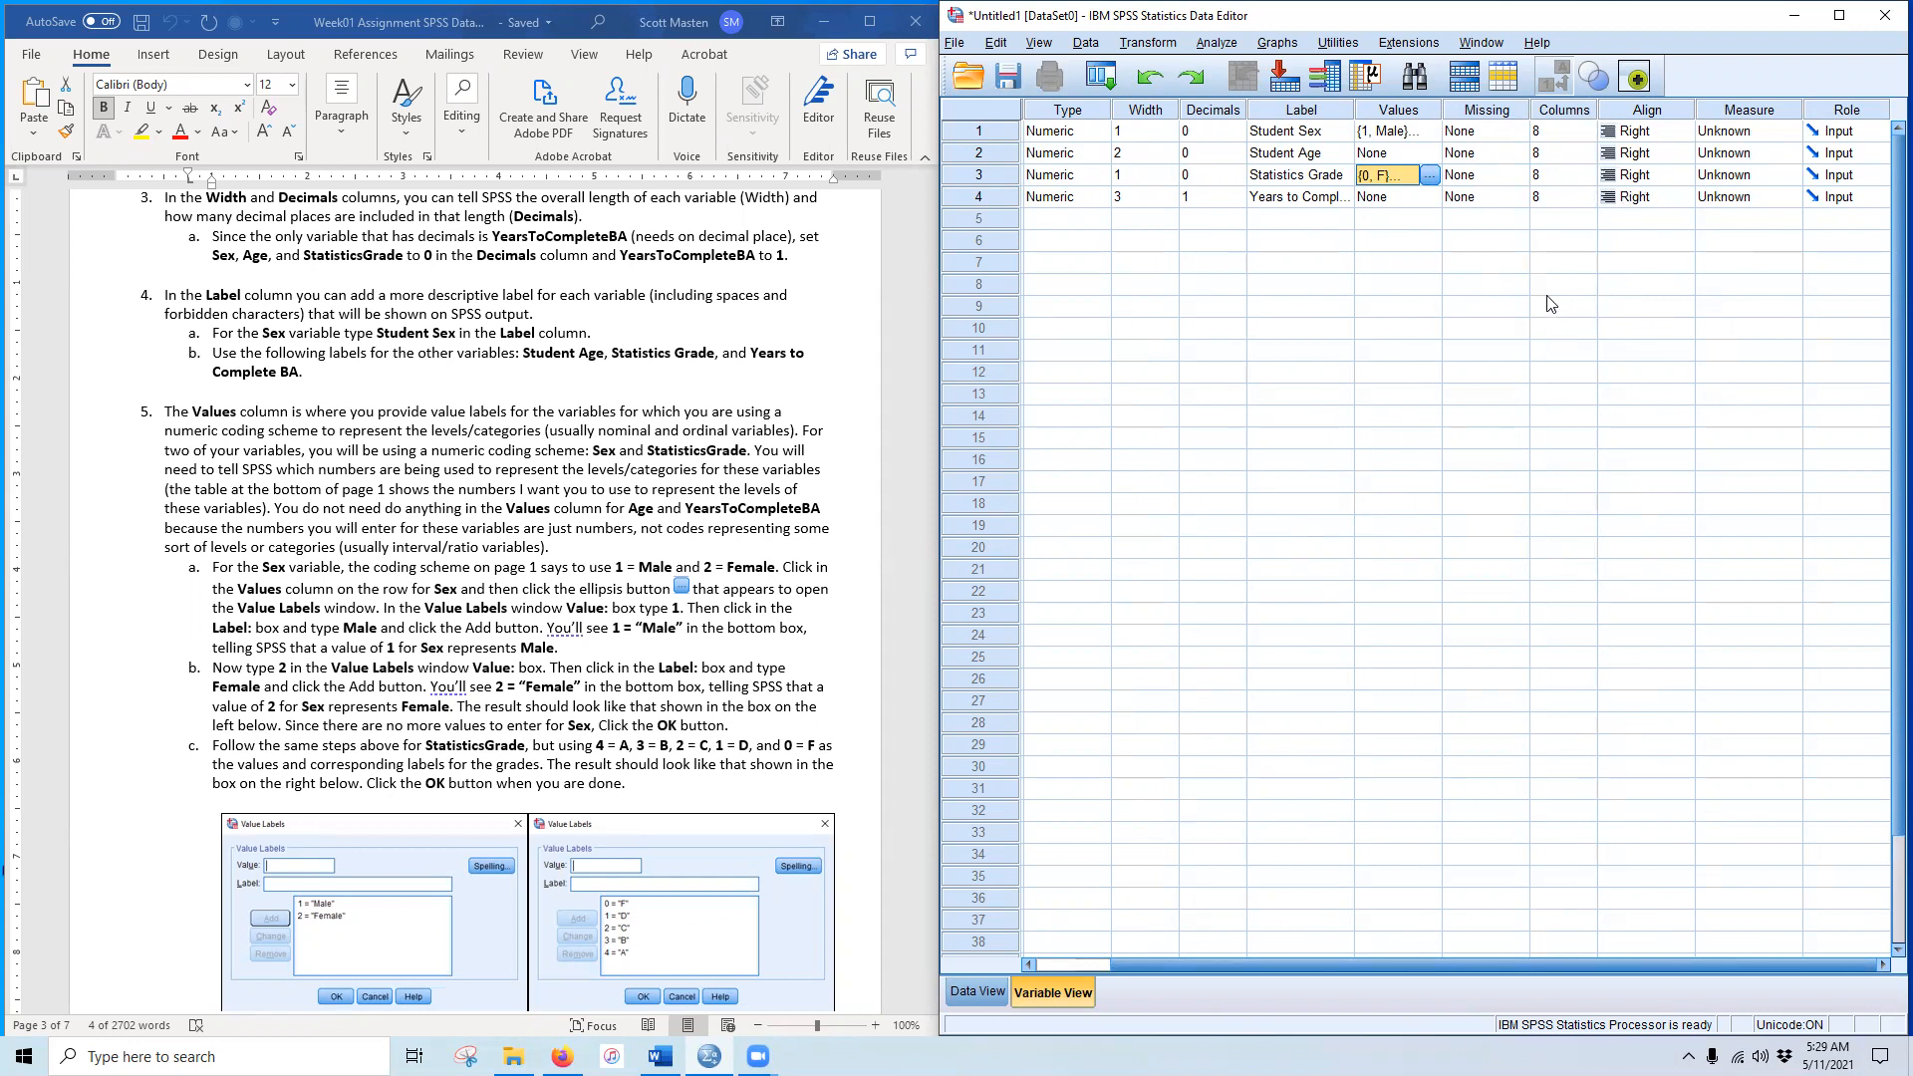
Step: Choose Nominal for Sex, Scale for Age, Ordinal for StatisticsGrade and Scale for YearsToCompleteBA
click(1785, 134)
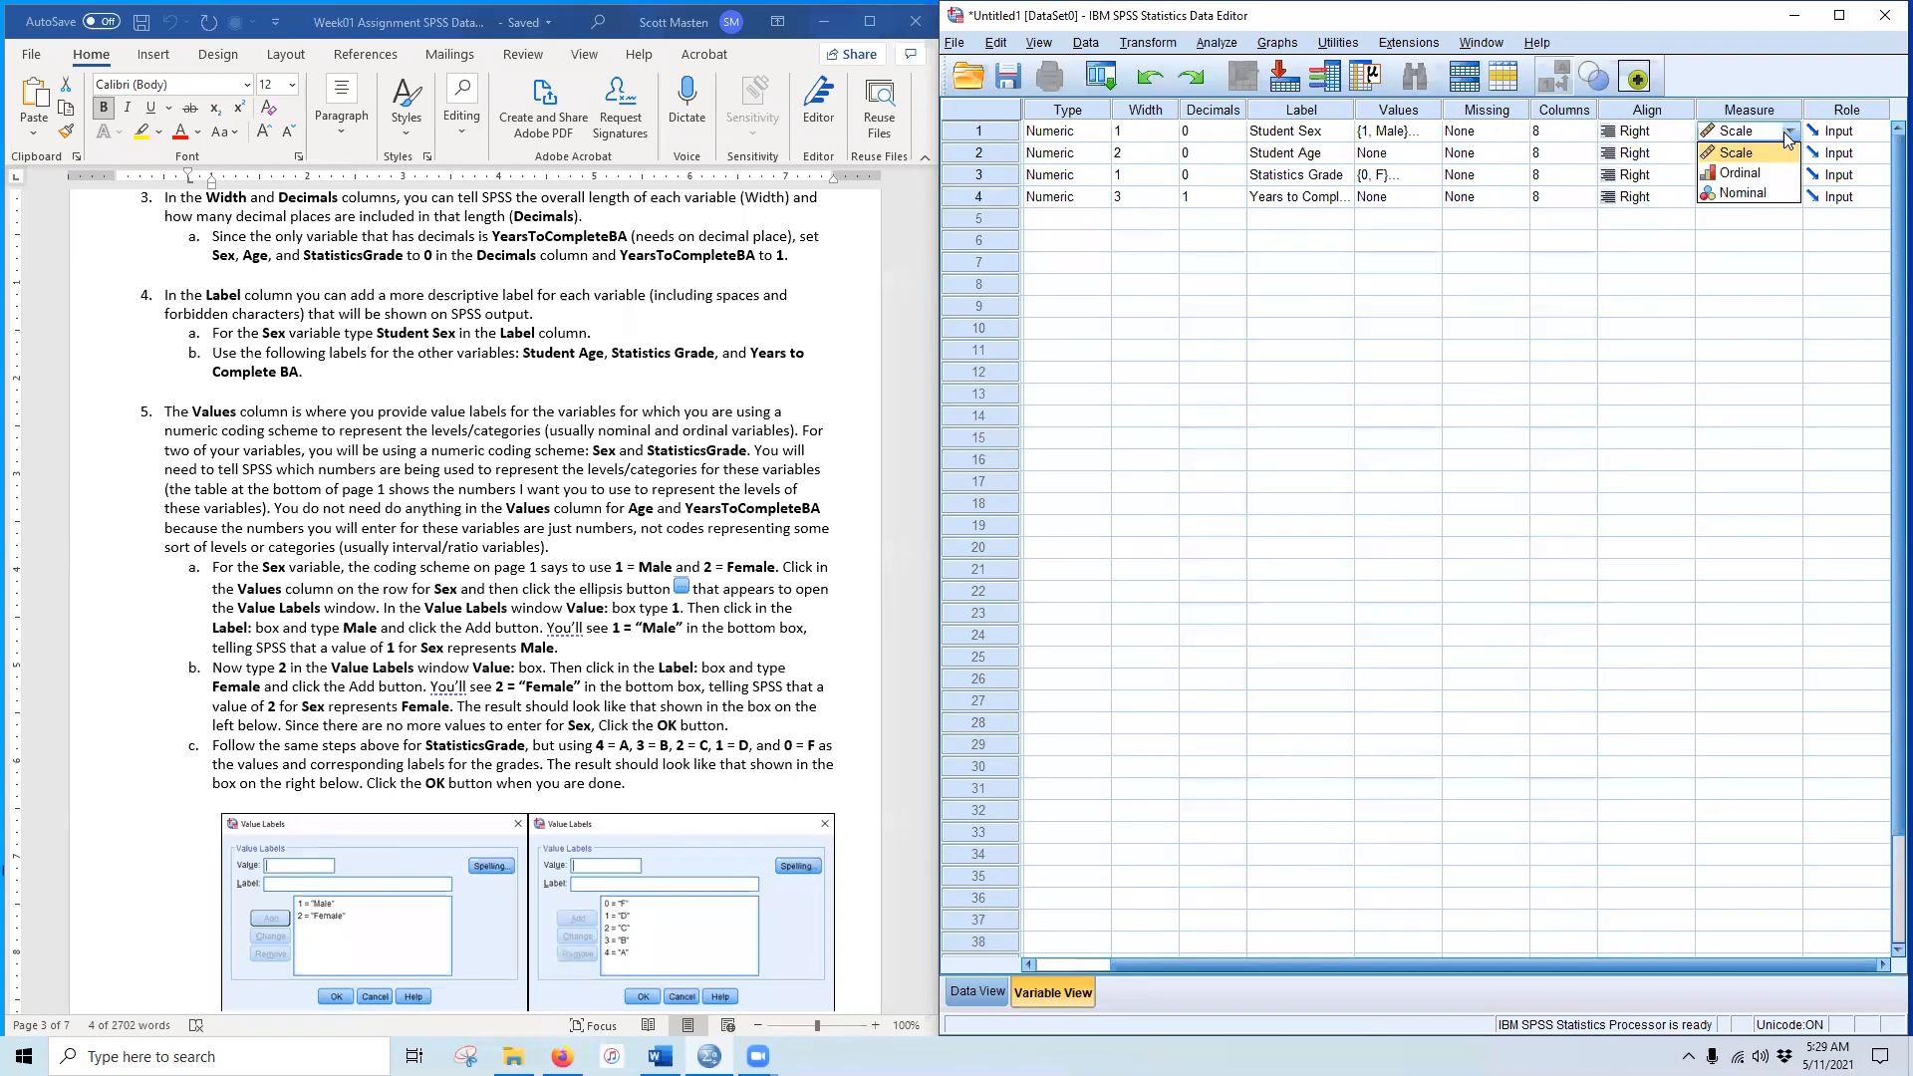
click(1761, 195)
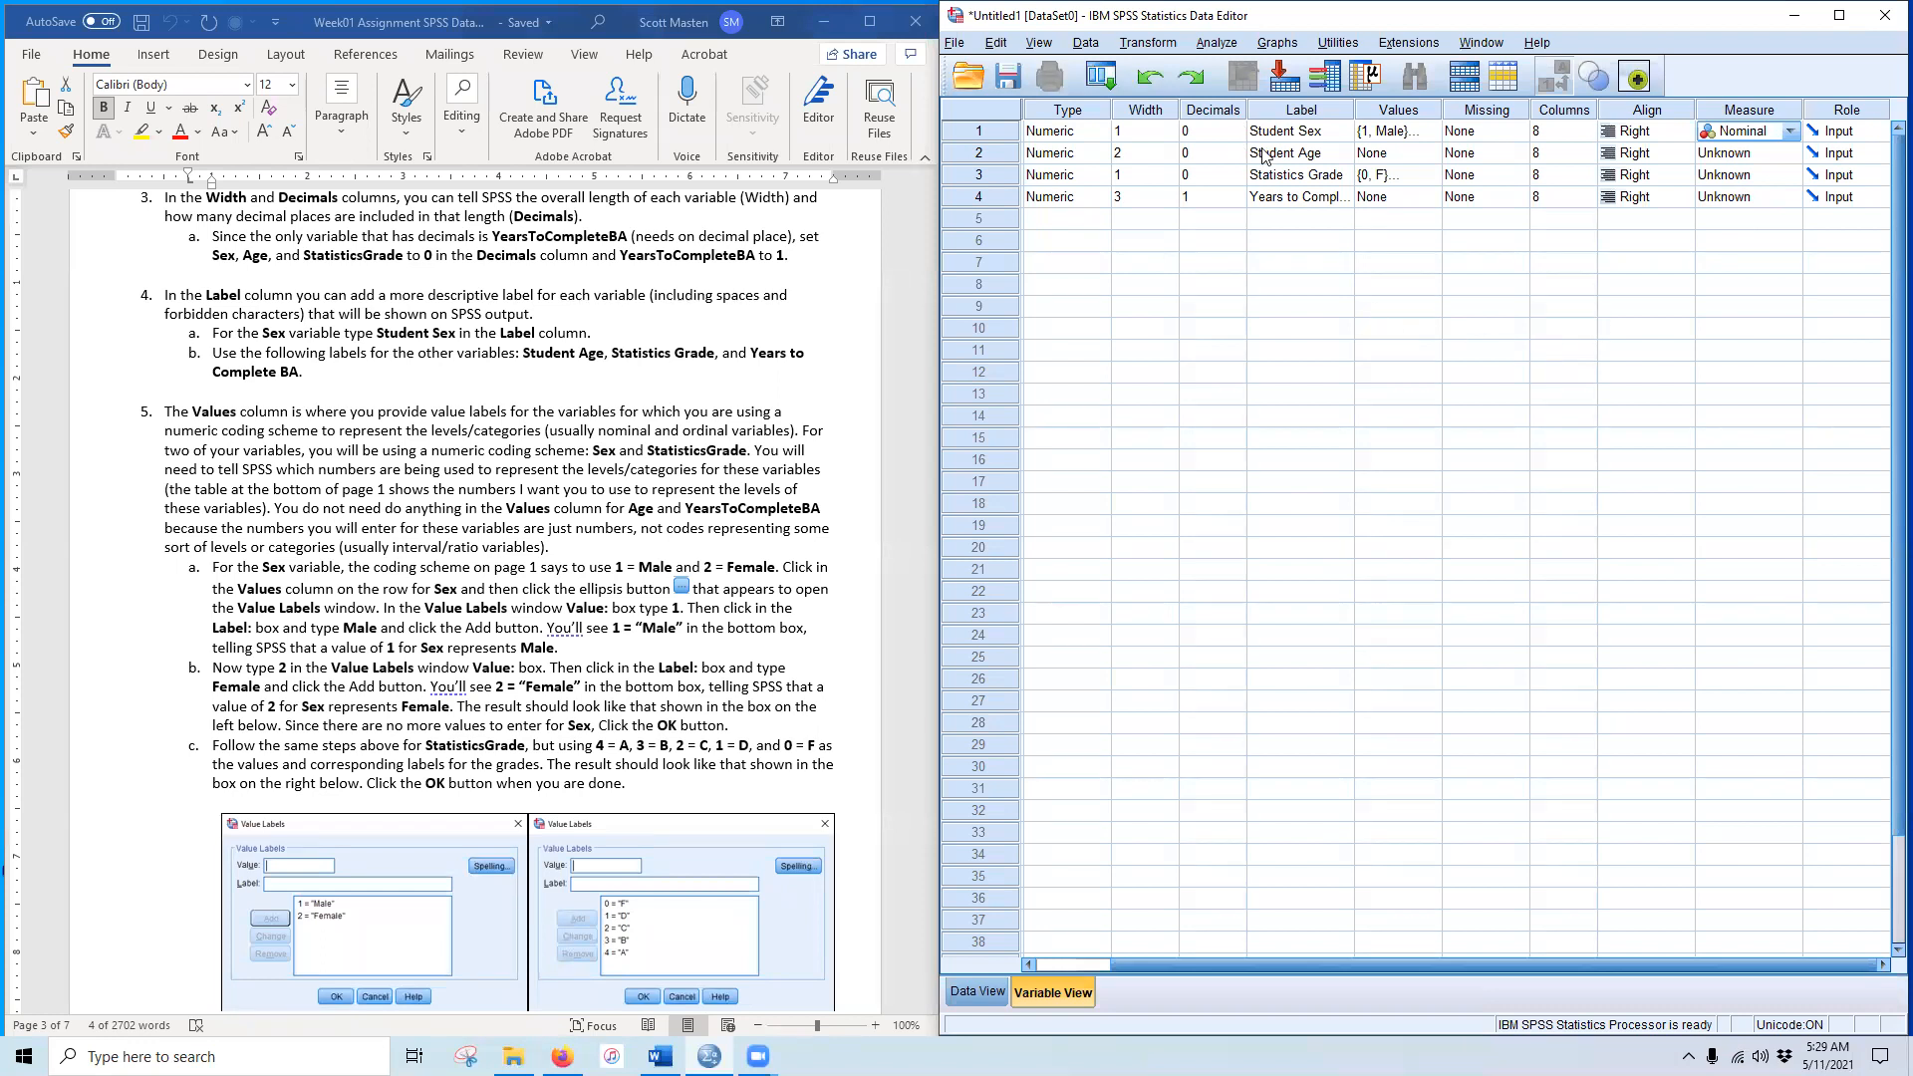
click(1796, 153)
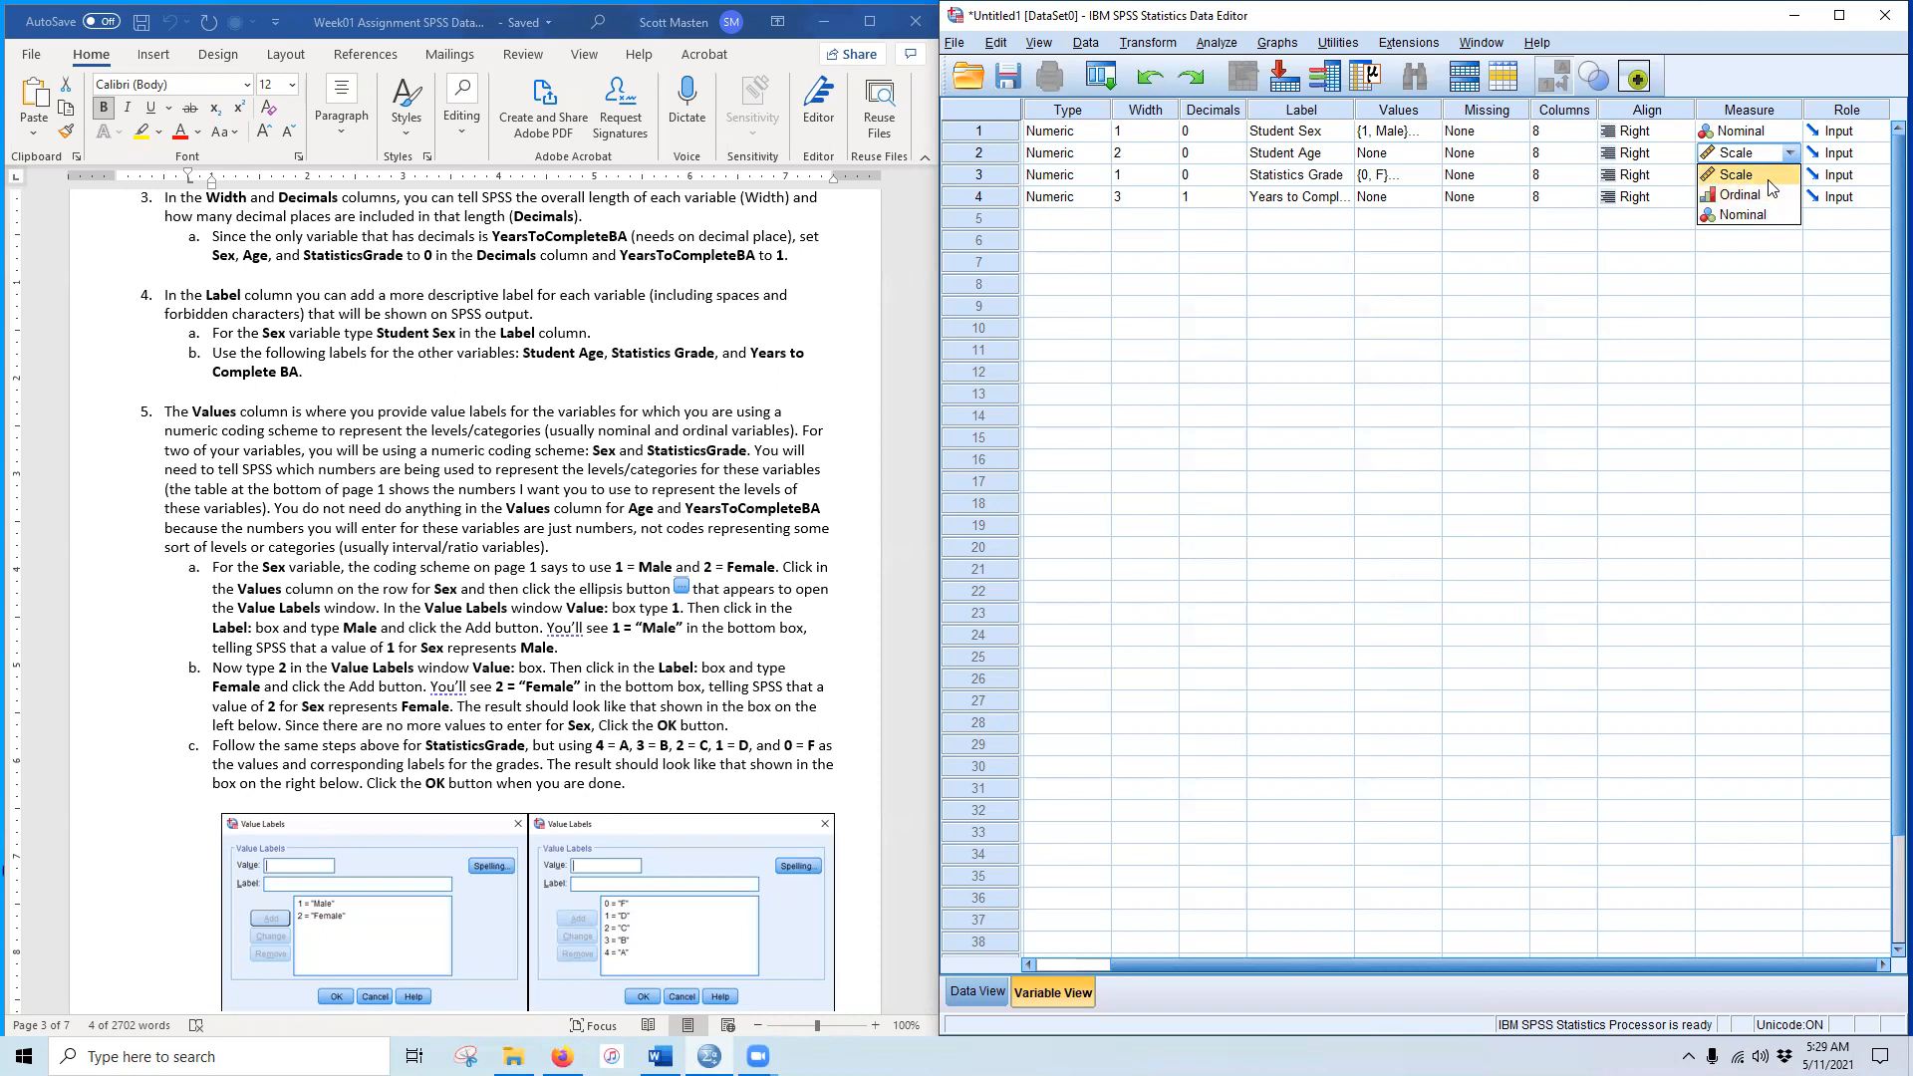
click(1768, 179)
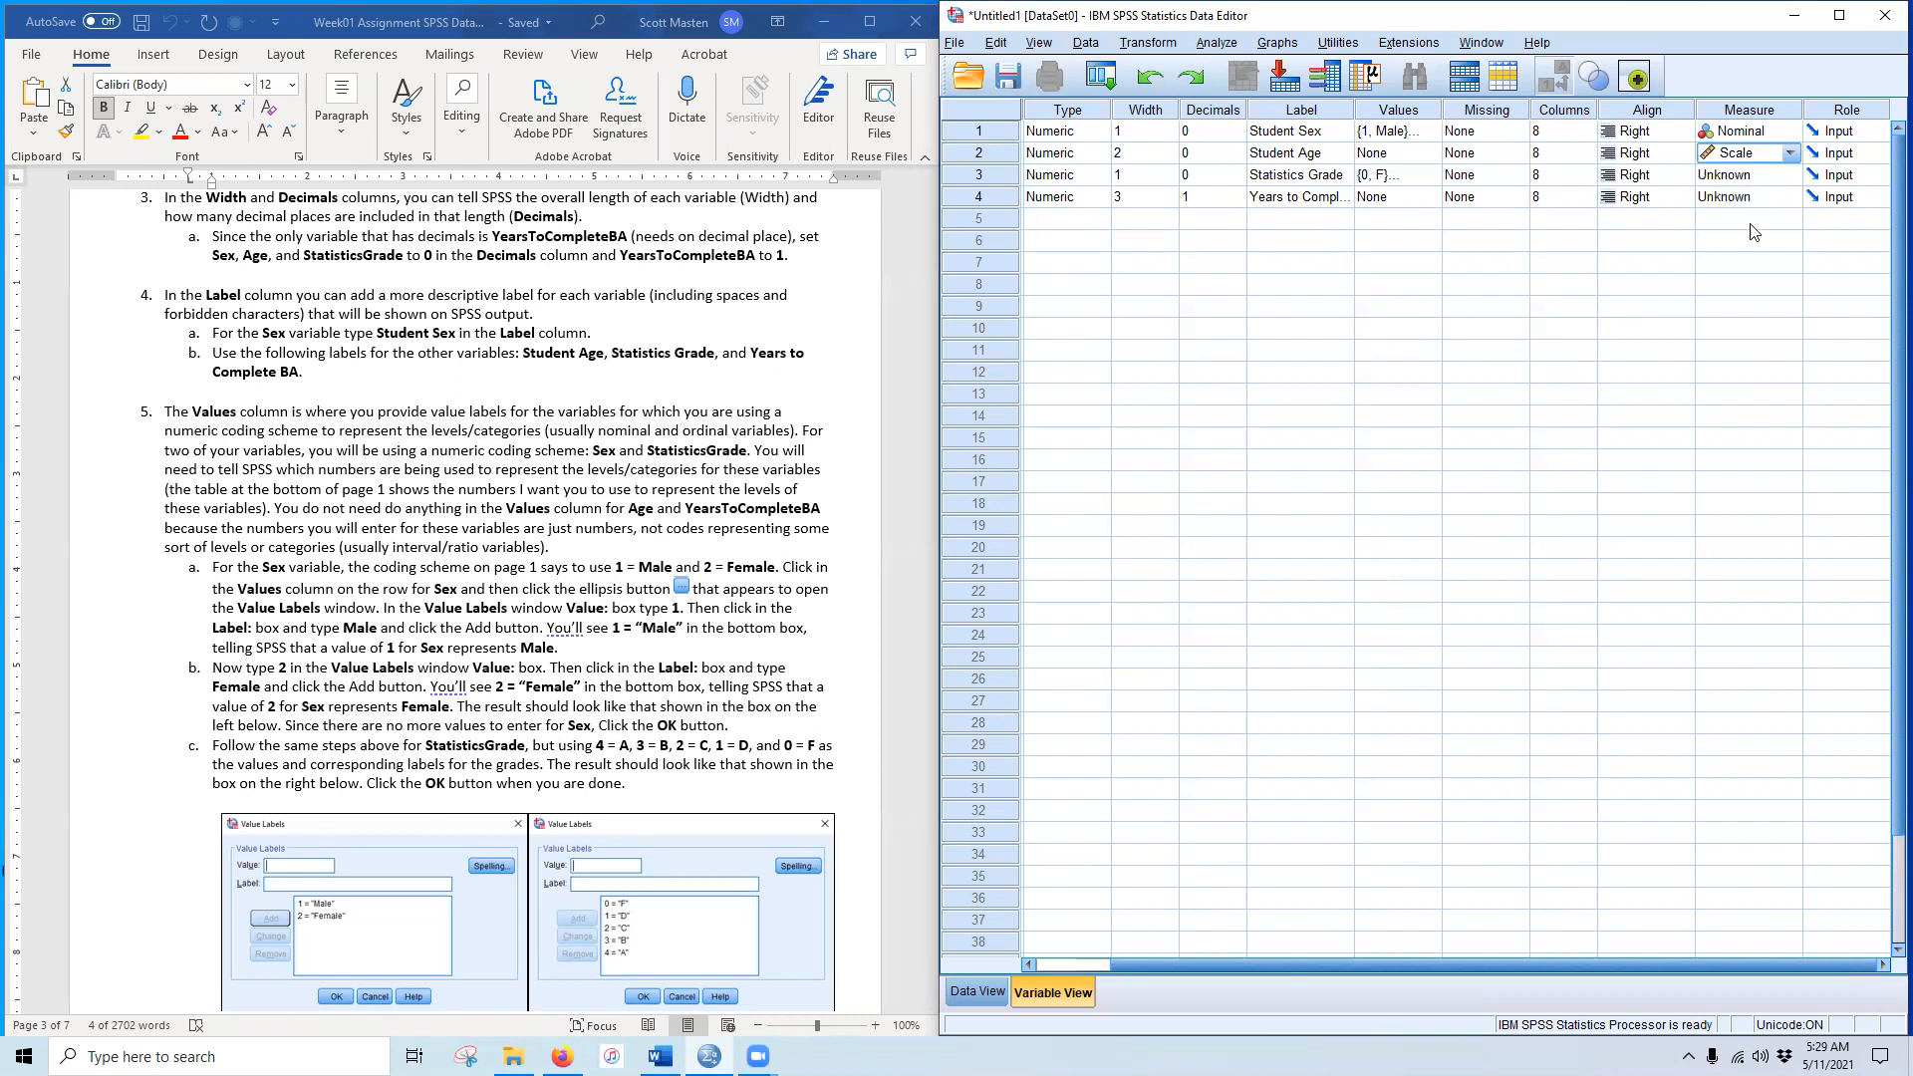
click(1792, 178)
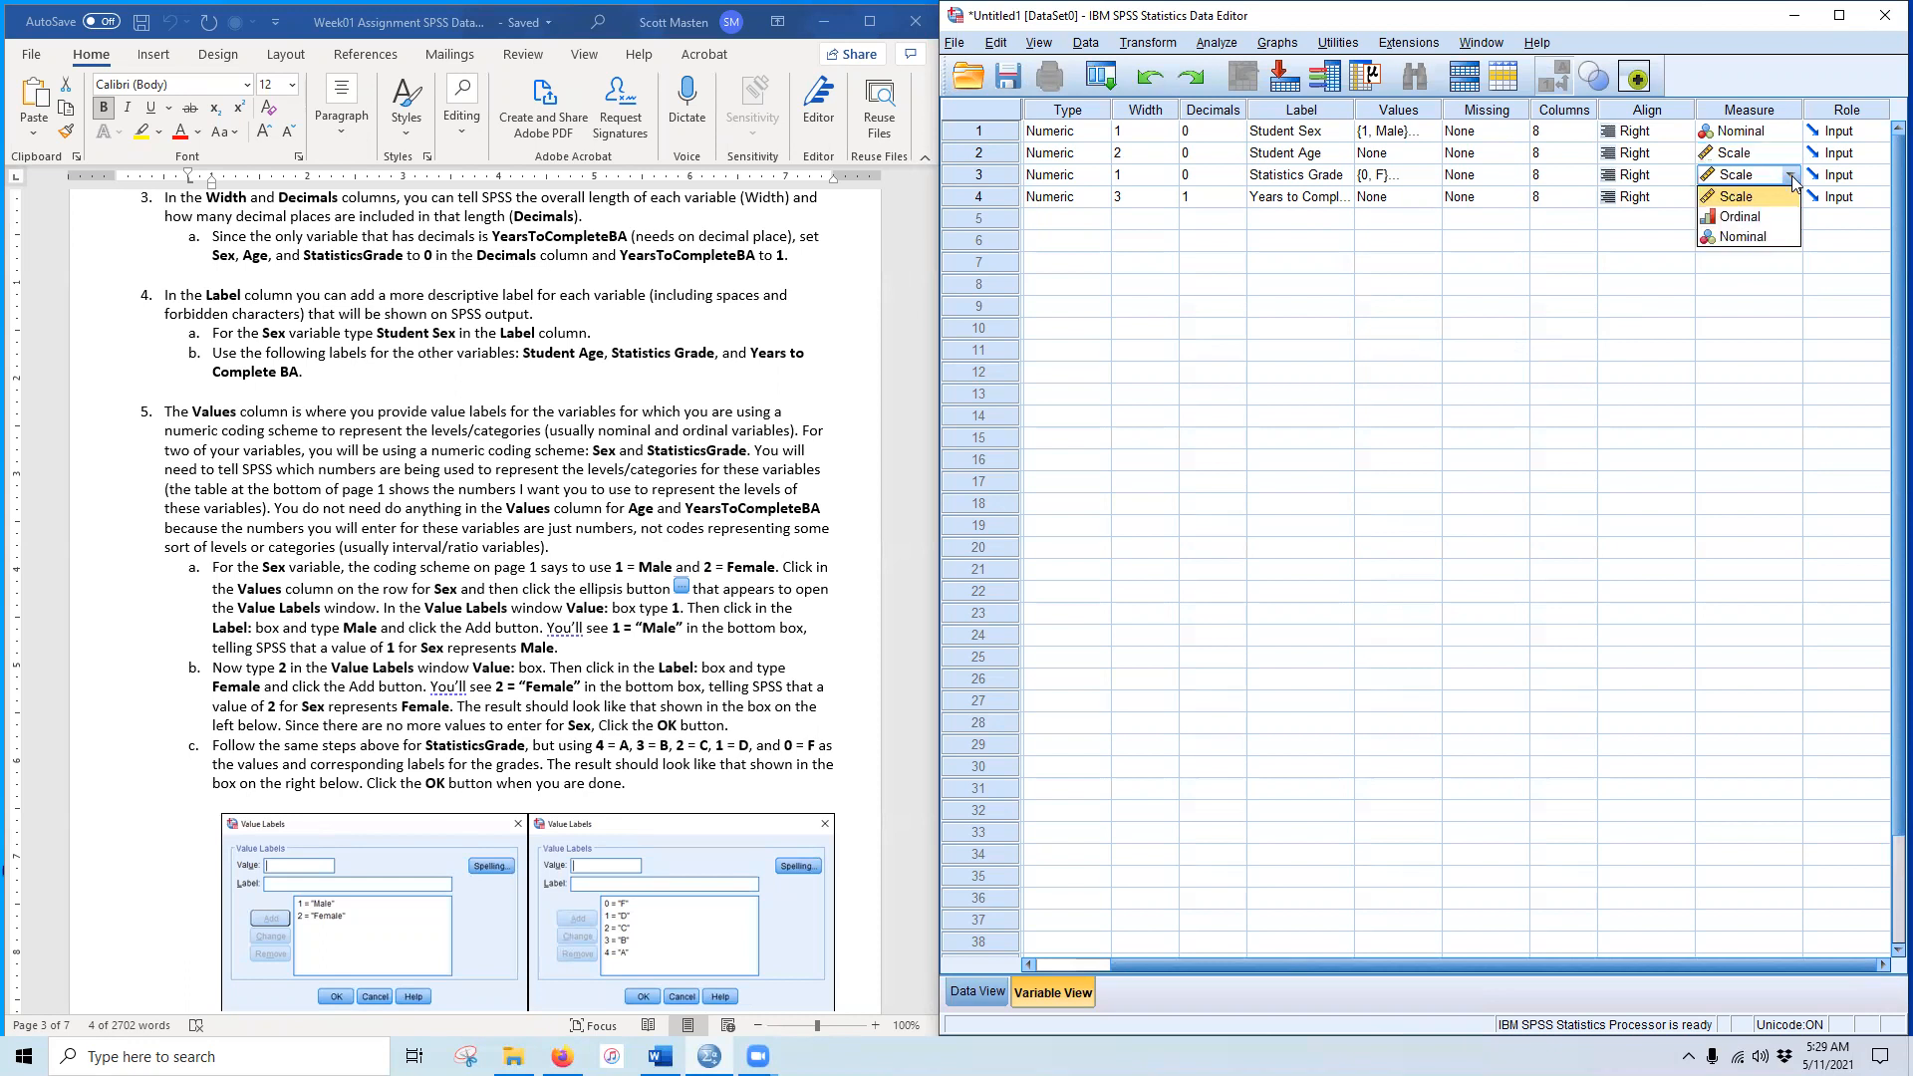
click(1762, 224)
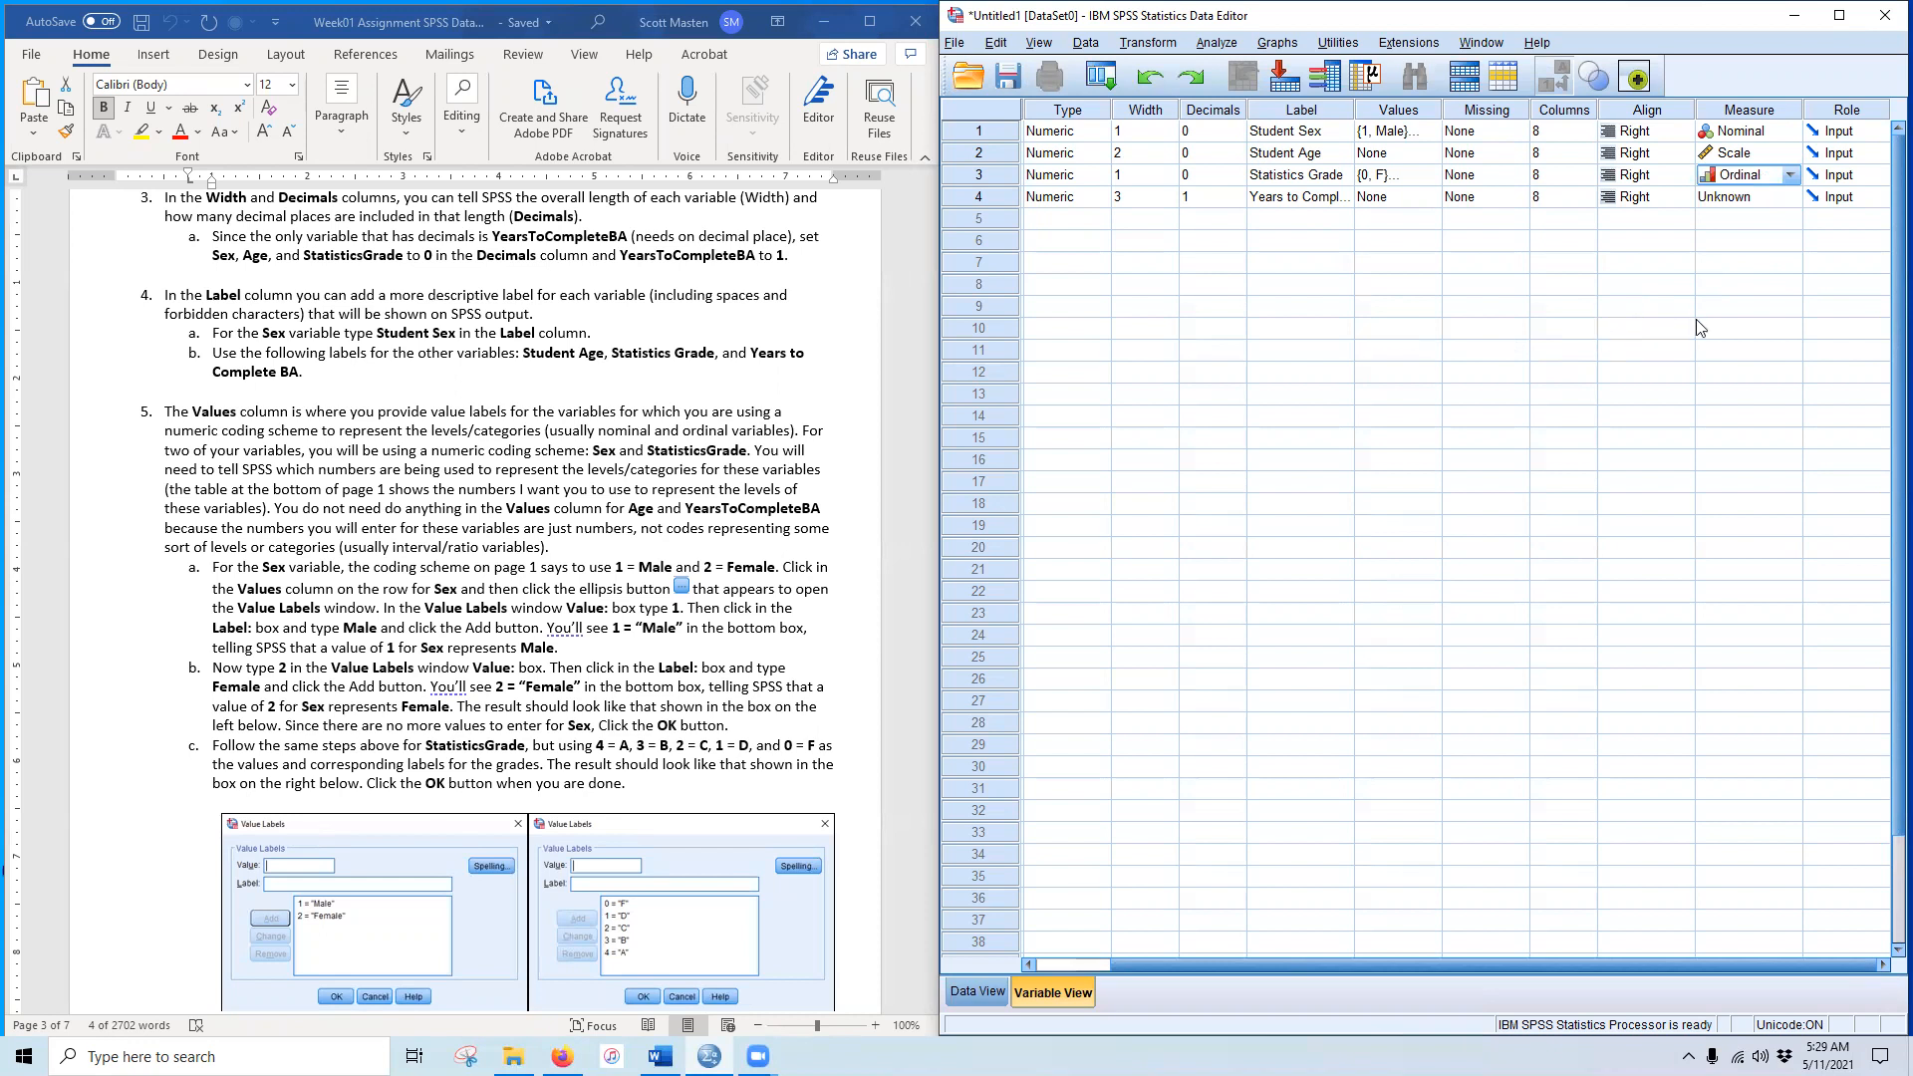
click(1786, 202)
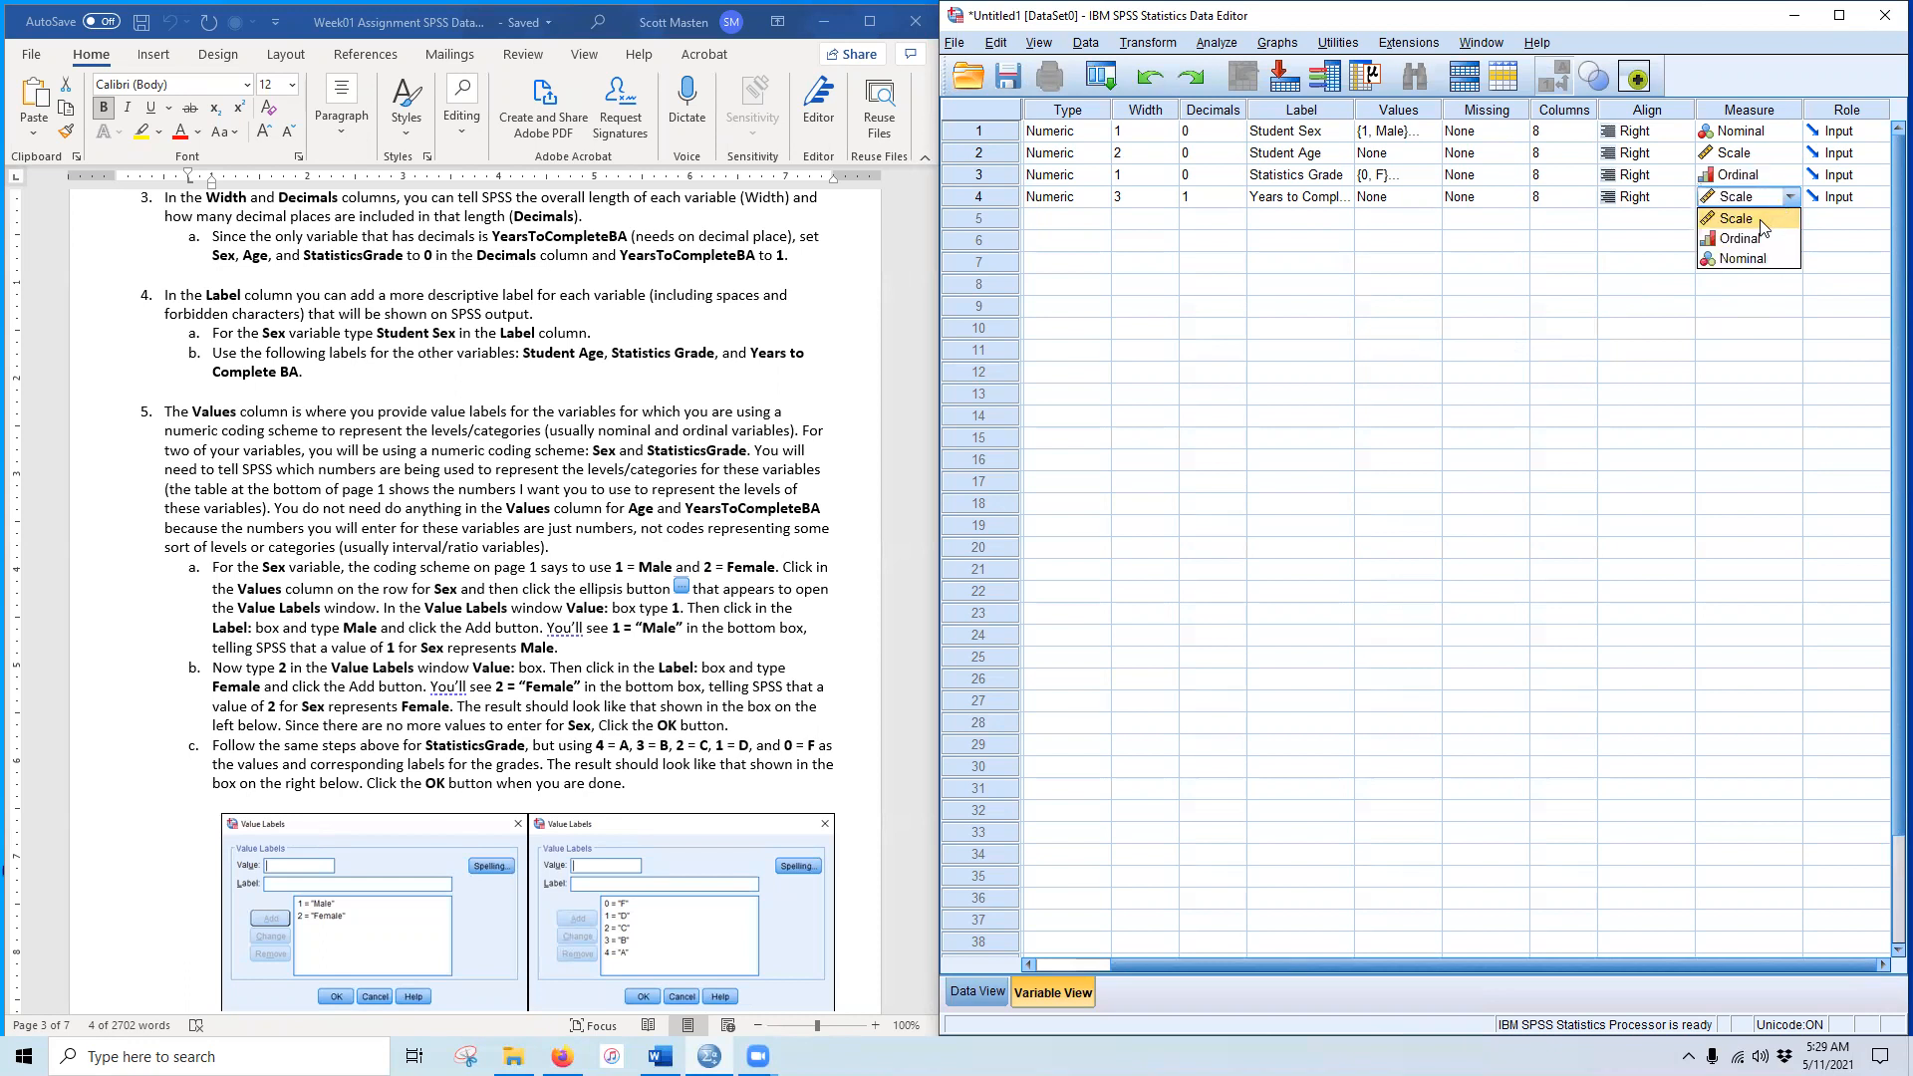
click(1764, 217)
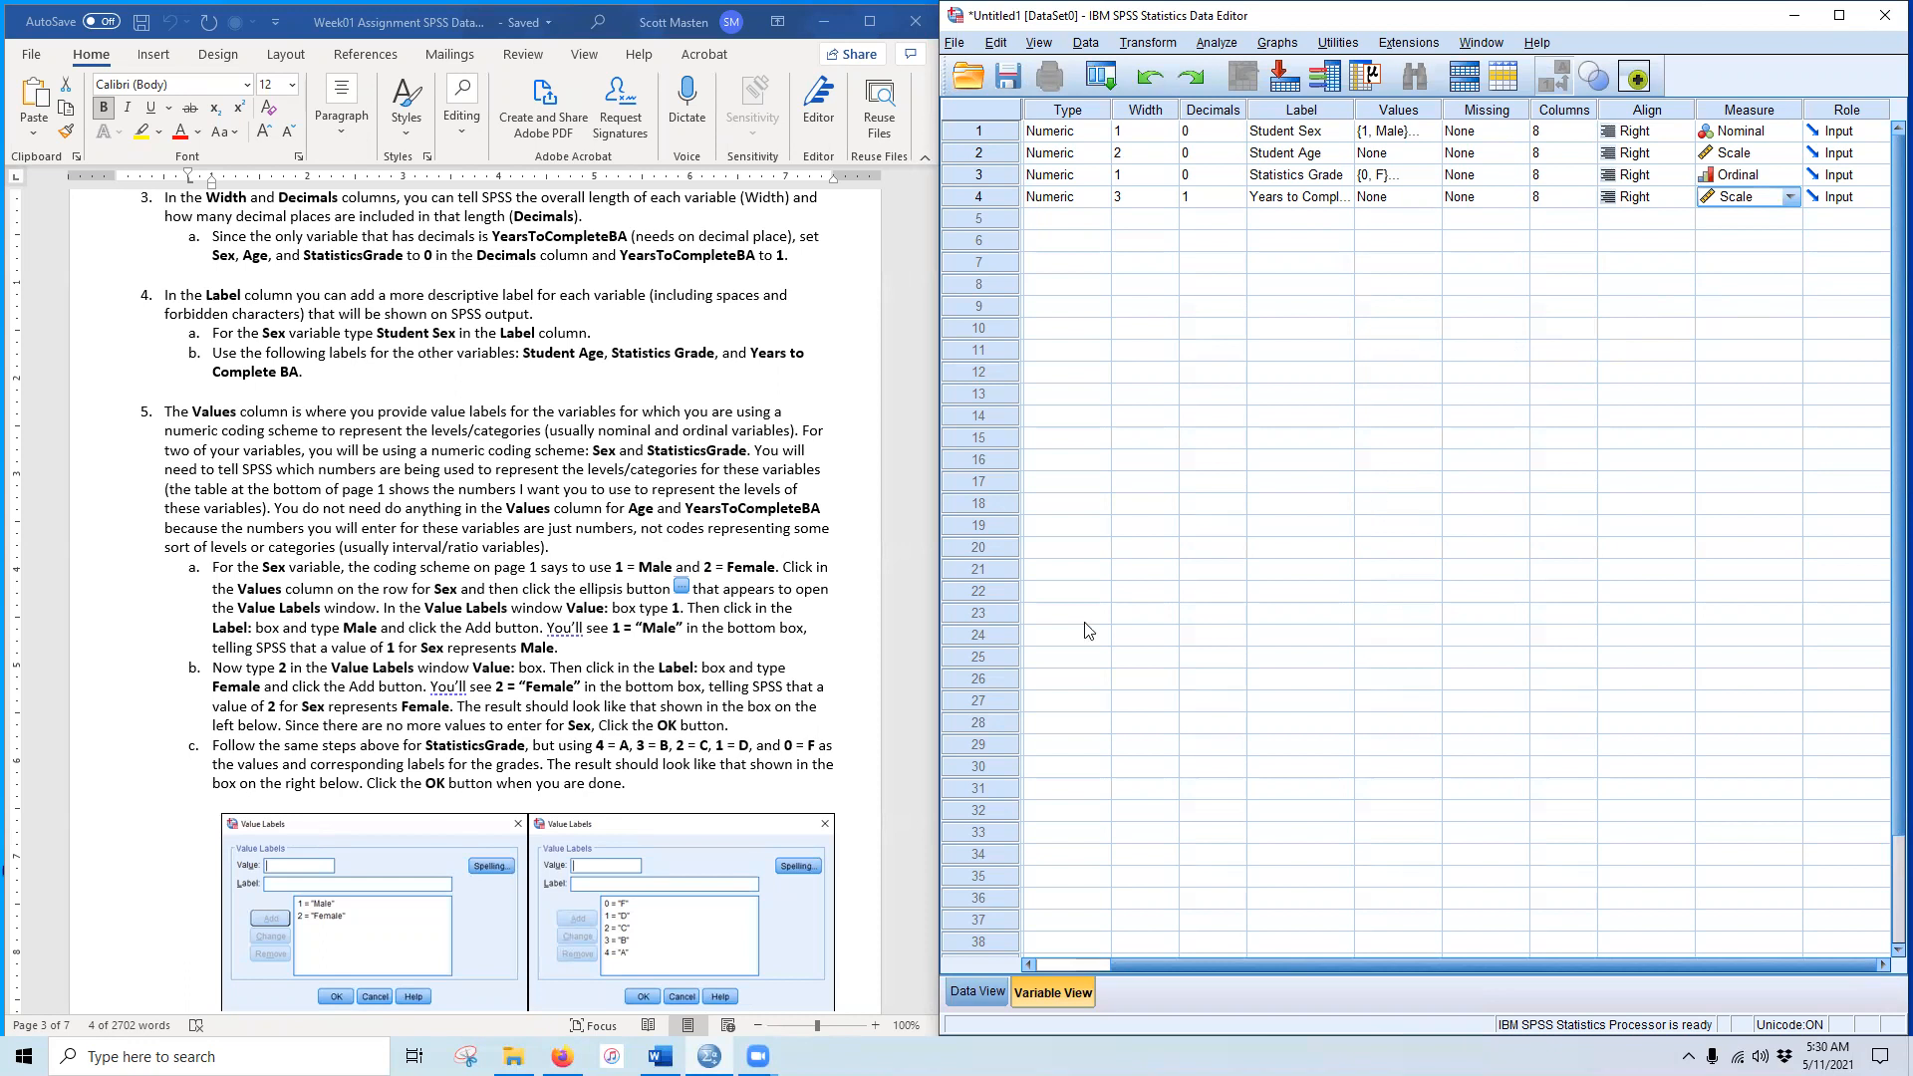
scroll(665, 739, down, 20)
Step: Set the Columns width to 13 for StatisticsGrade and 18 for YearsToCompleteBA
scroll(675, 751, down, 3)
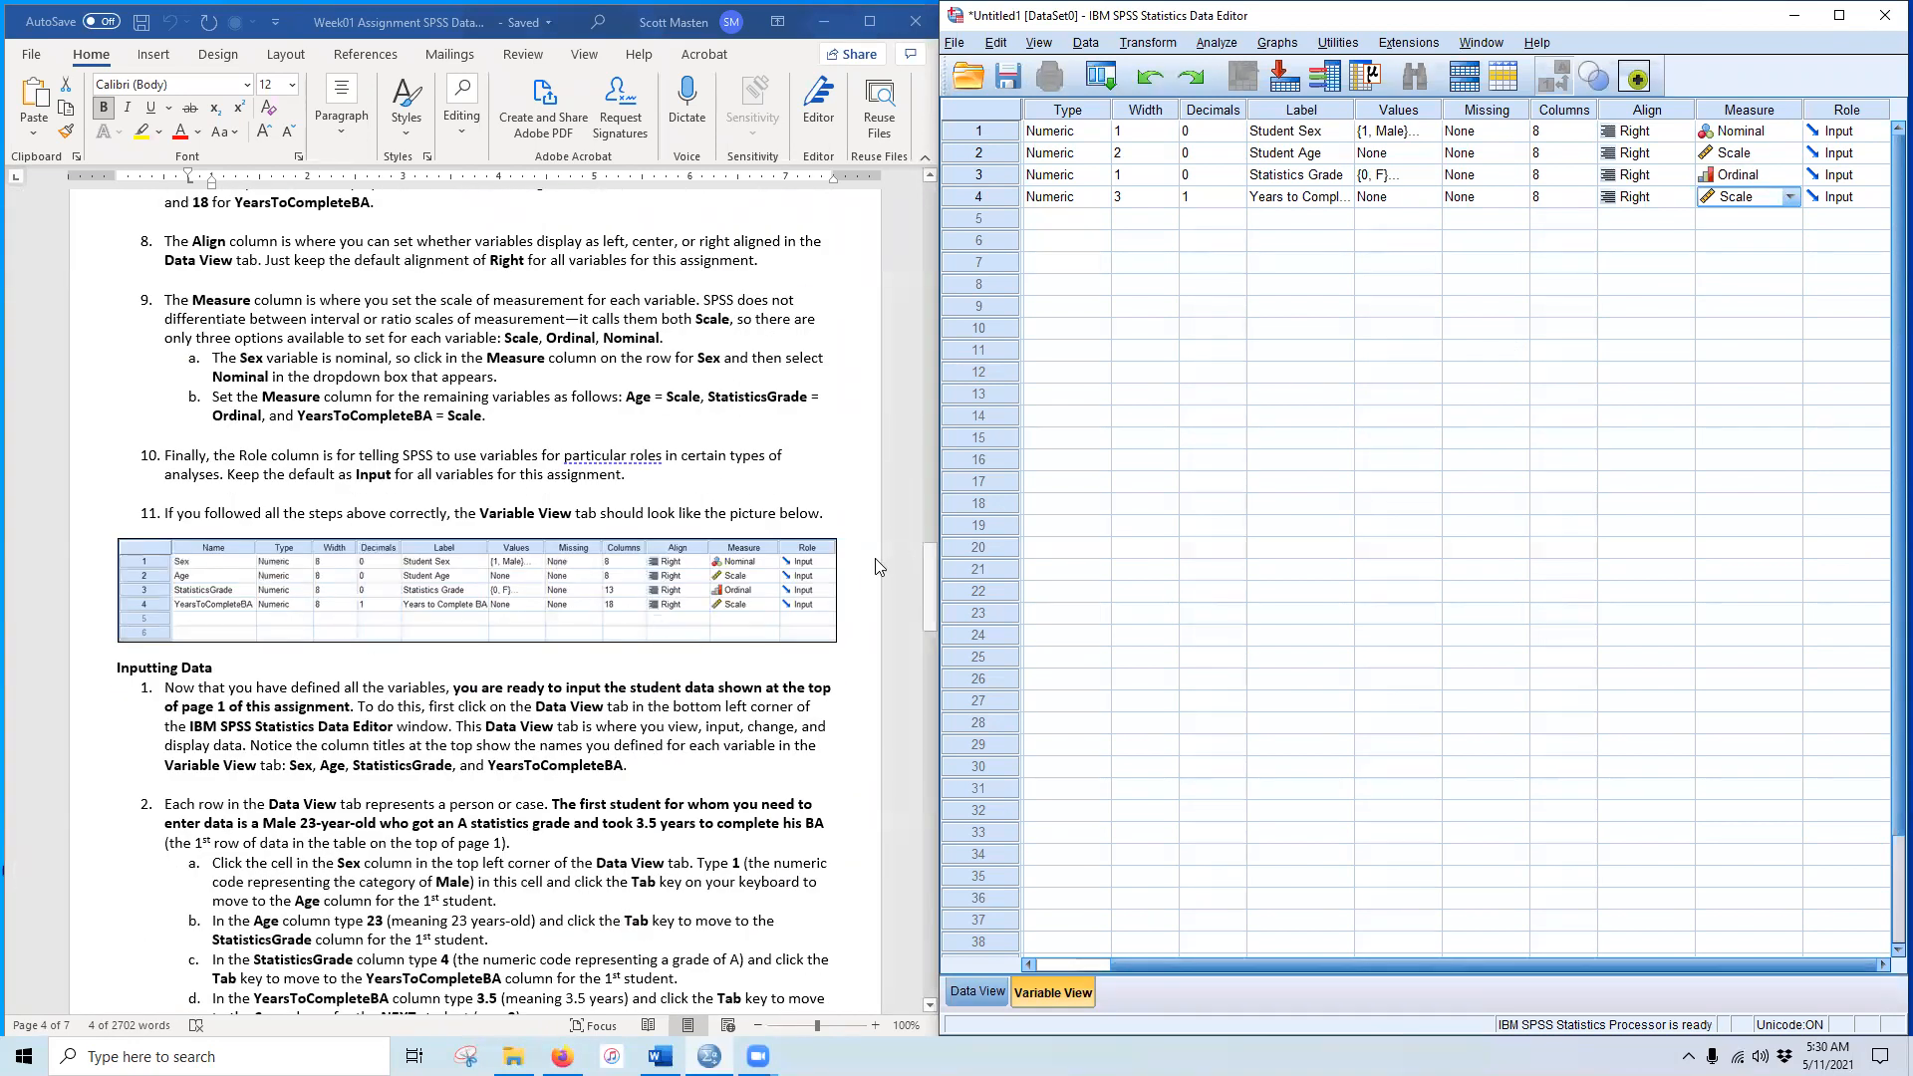
click(1553, 174)
key(BackSpace)
text(1)
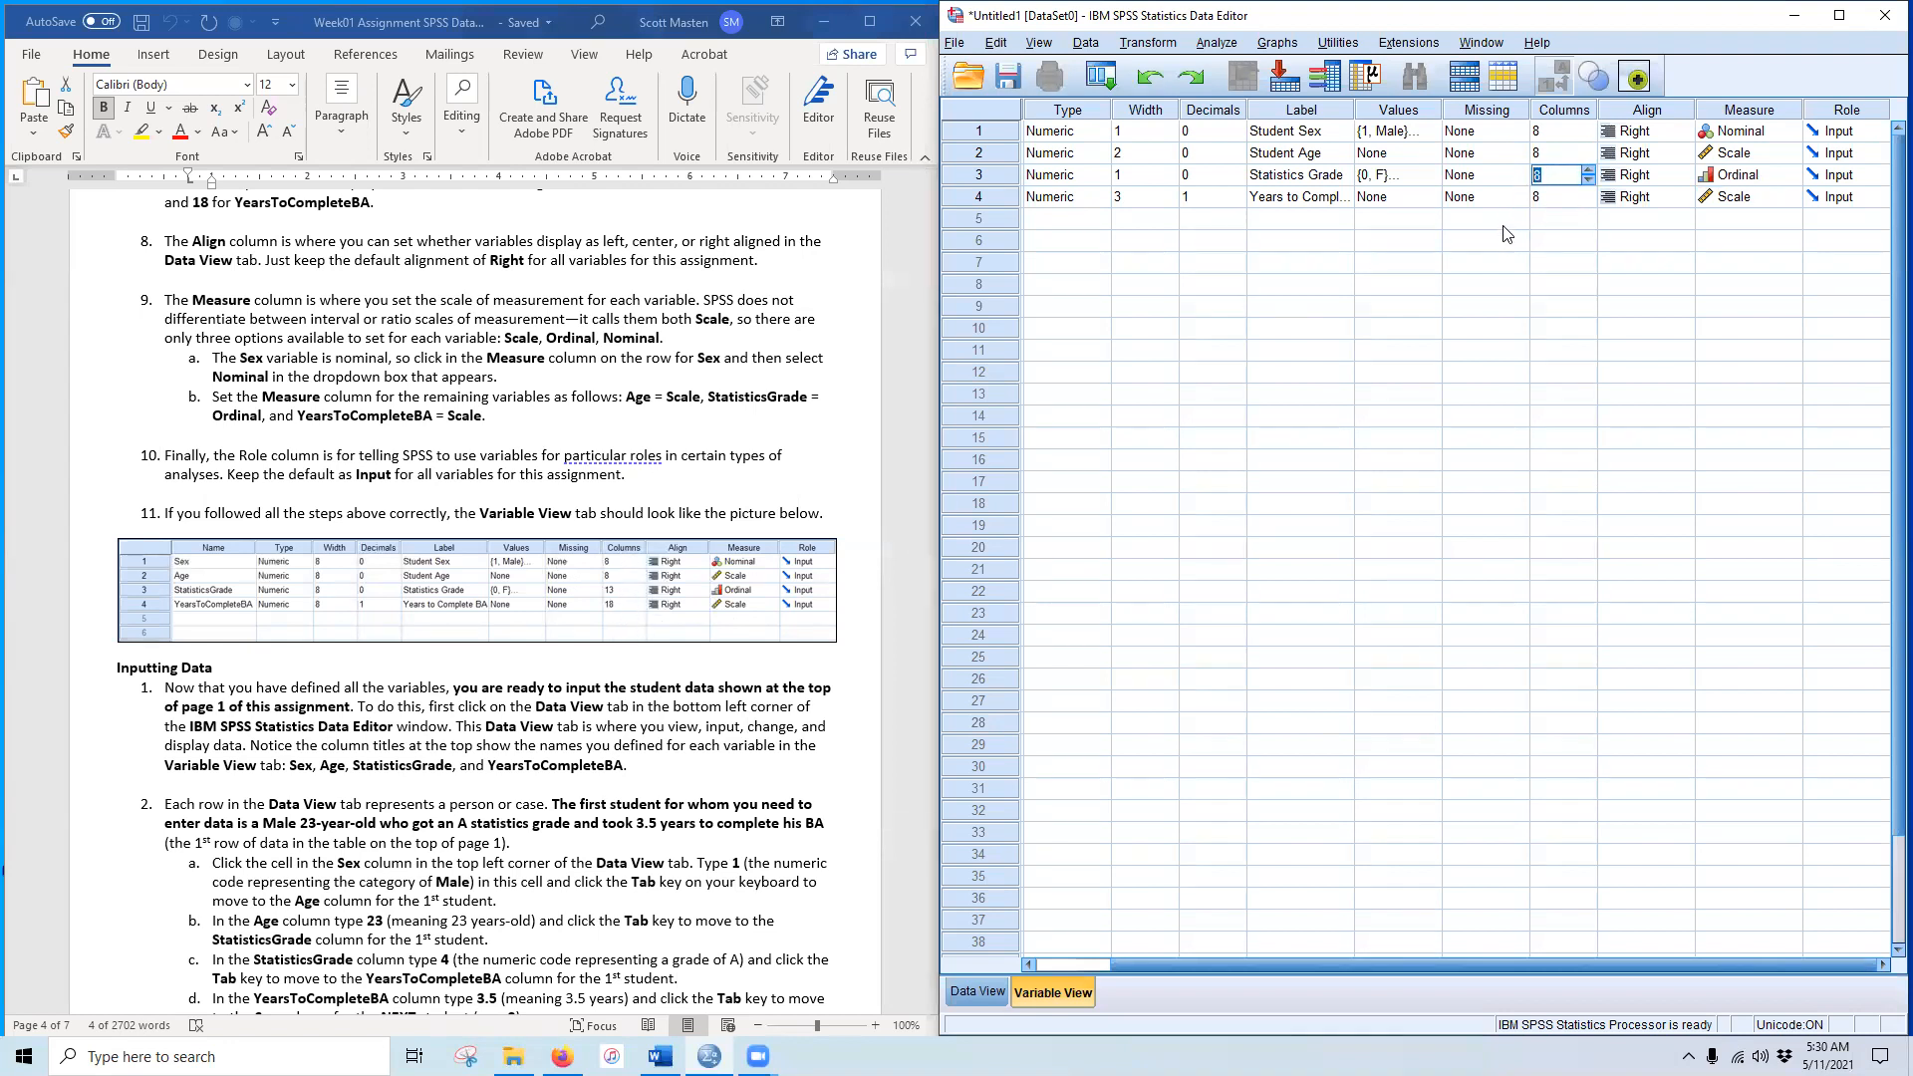
text(3)
key(Return)
text(18)
click(1126, 205)
click(1128, 130)
Step: In Data View, paste the Sex entries from the handout's data table into the grid
click(963, 994)
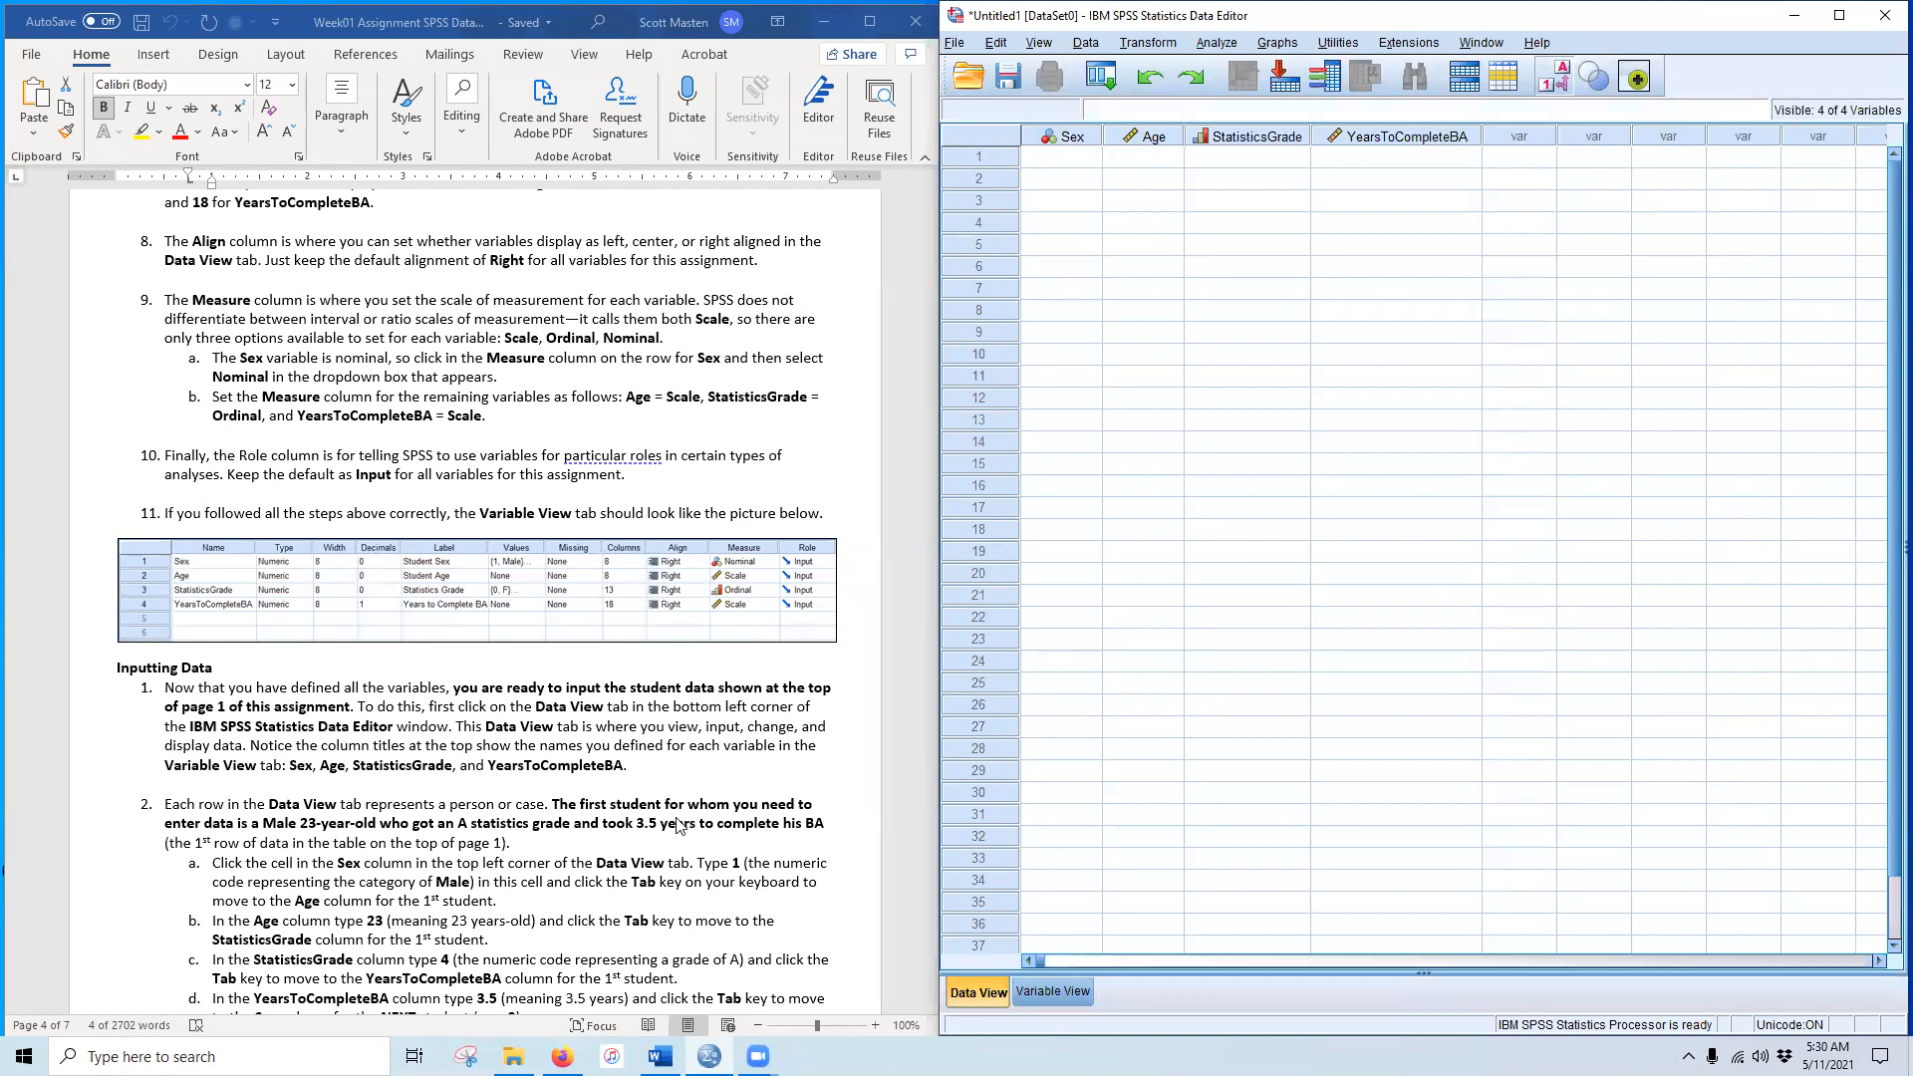
scroll(453, 852, up, 12)
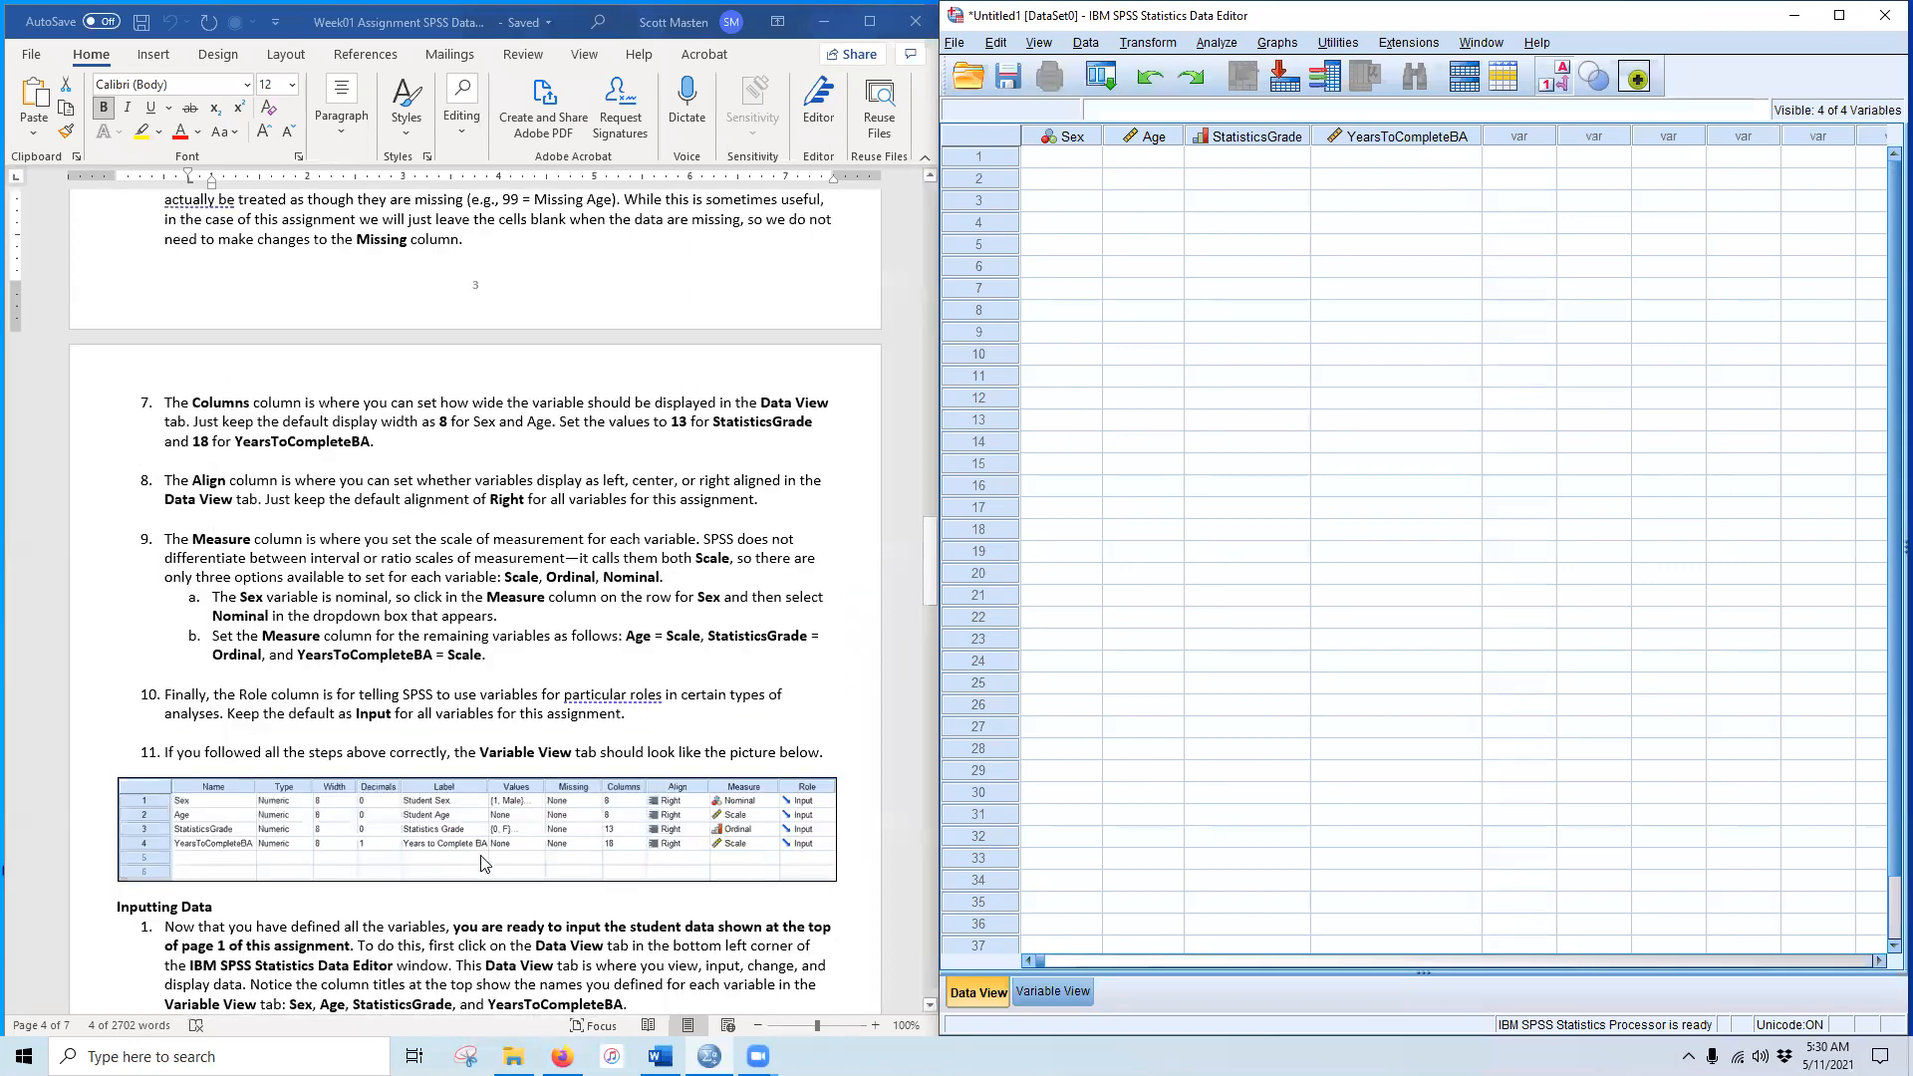
scroll(498, 853, up, 20)
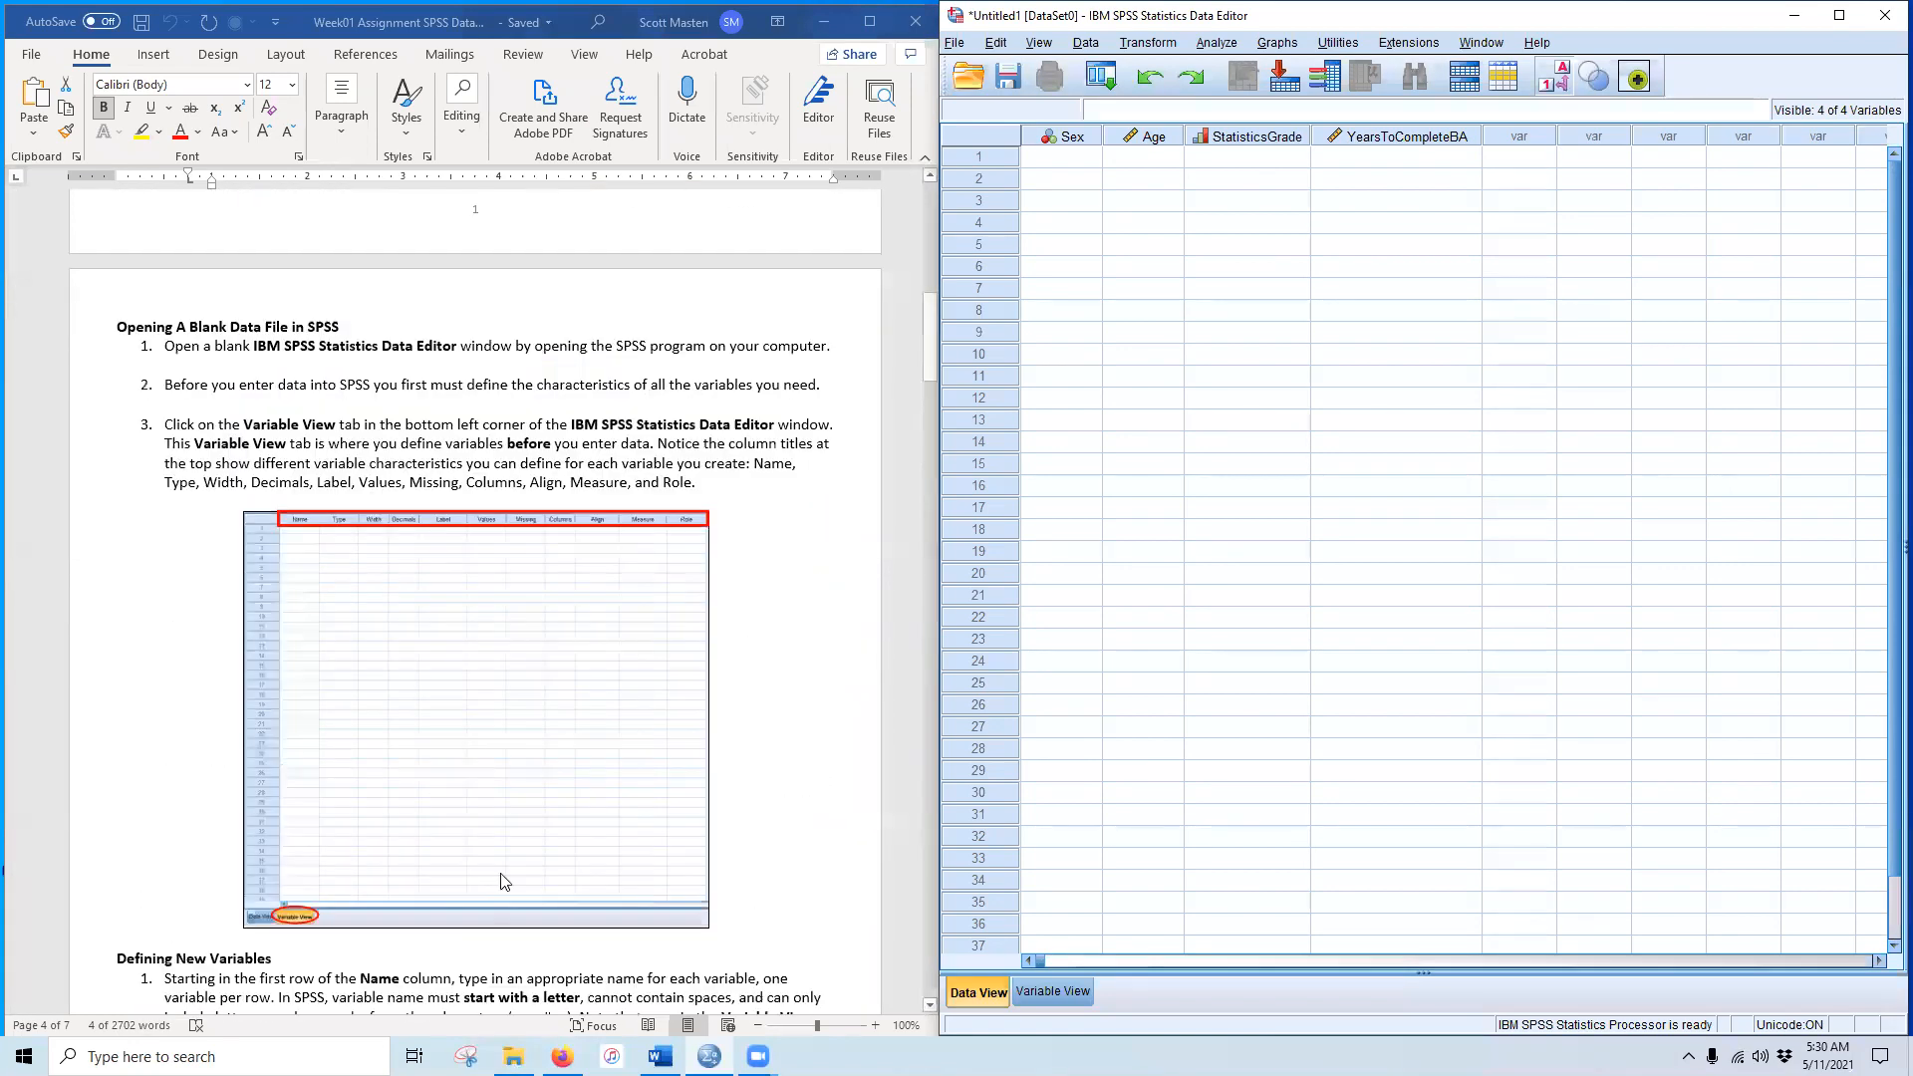
scroll(490, 893, up, 5)
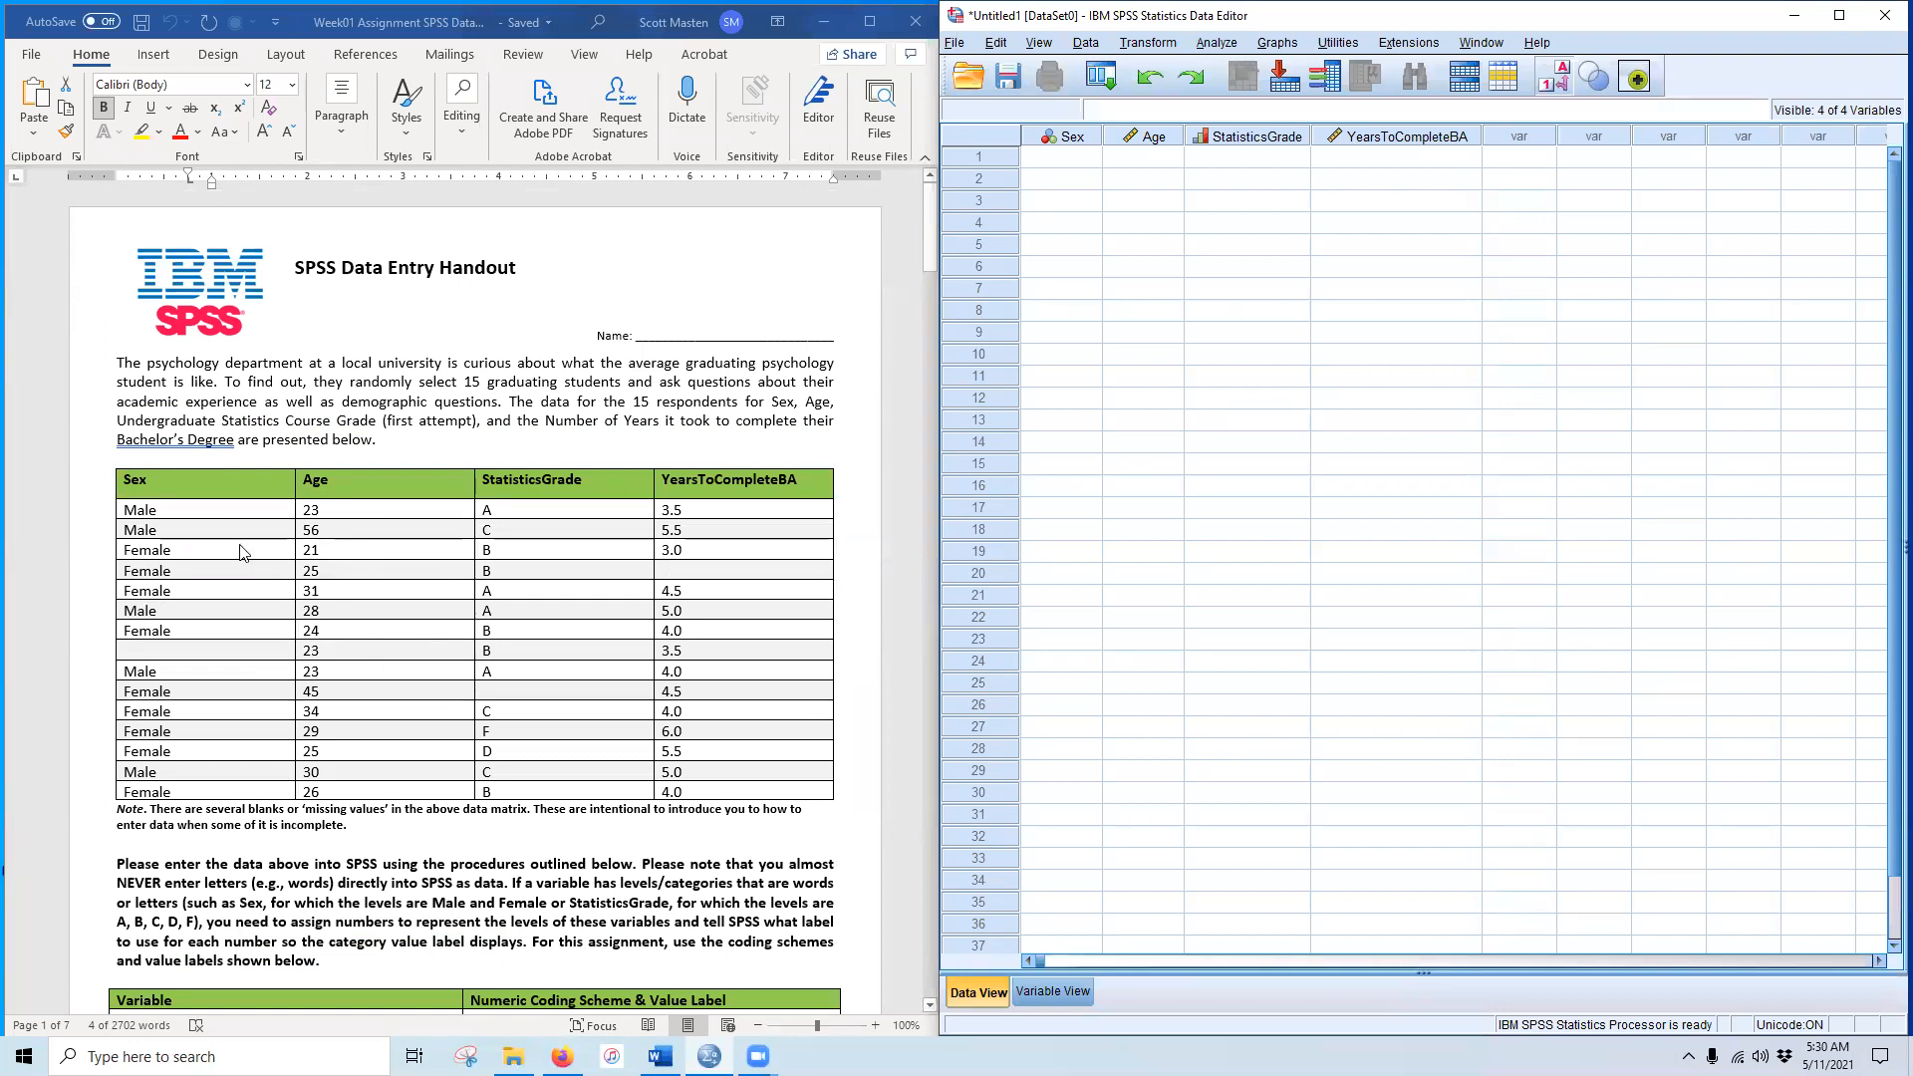
click(179, 583)
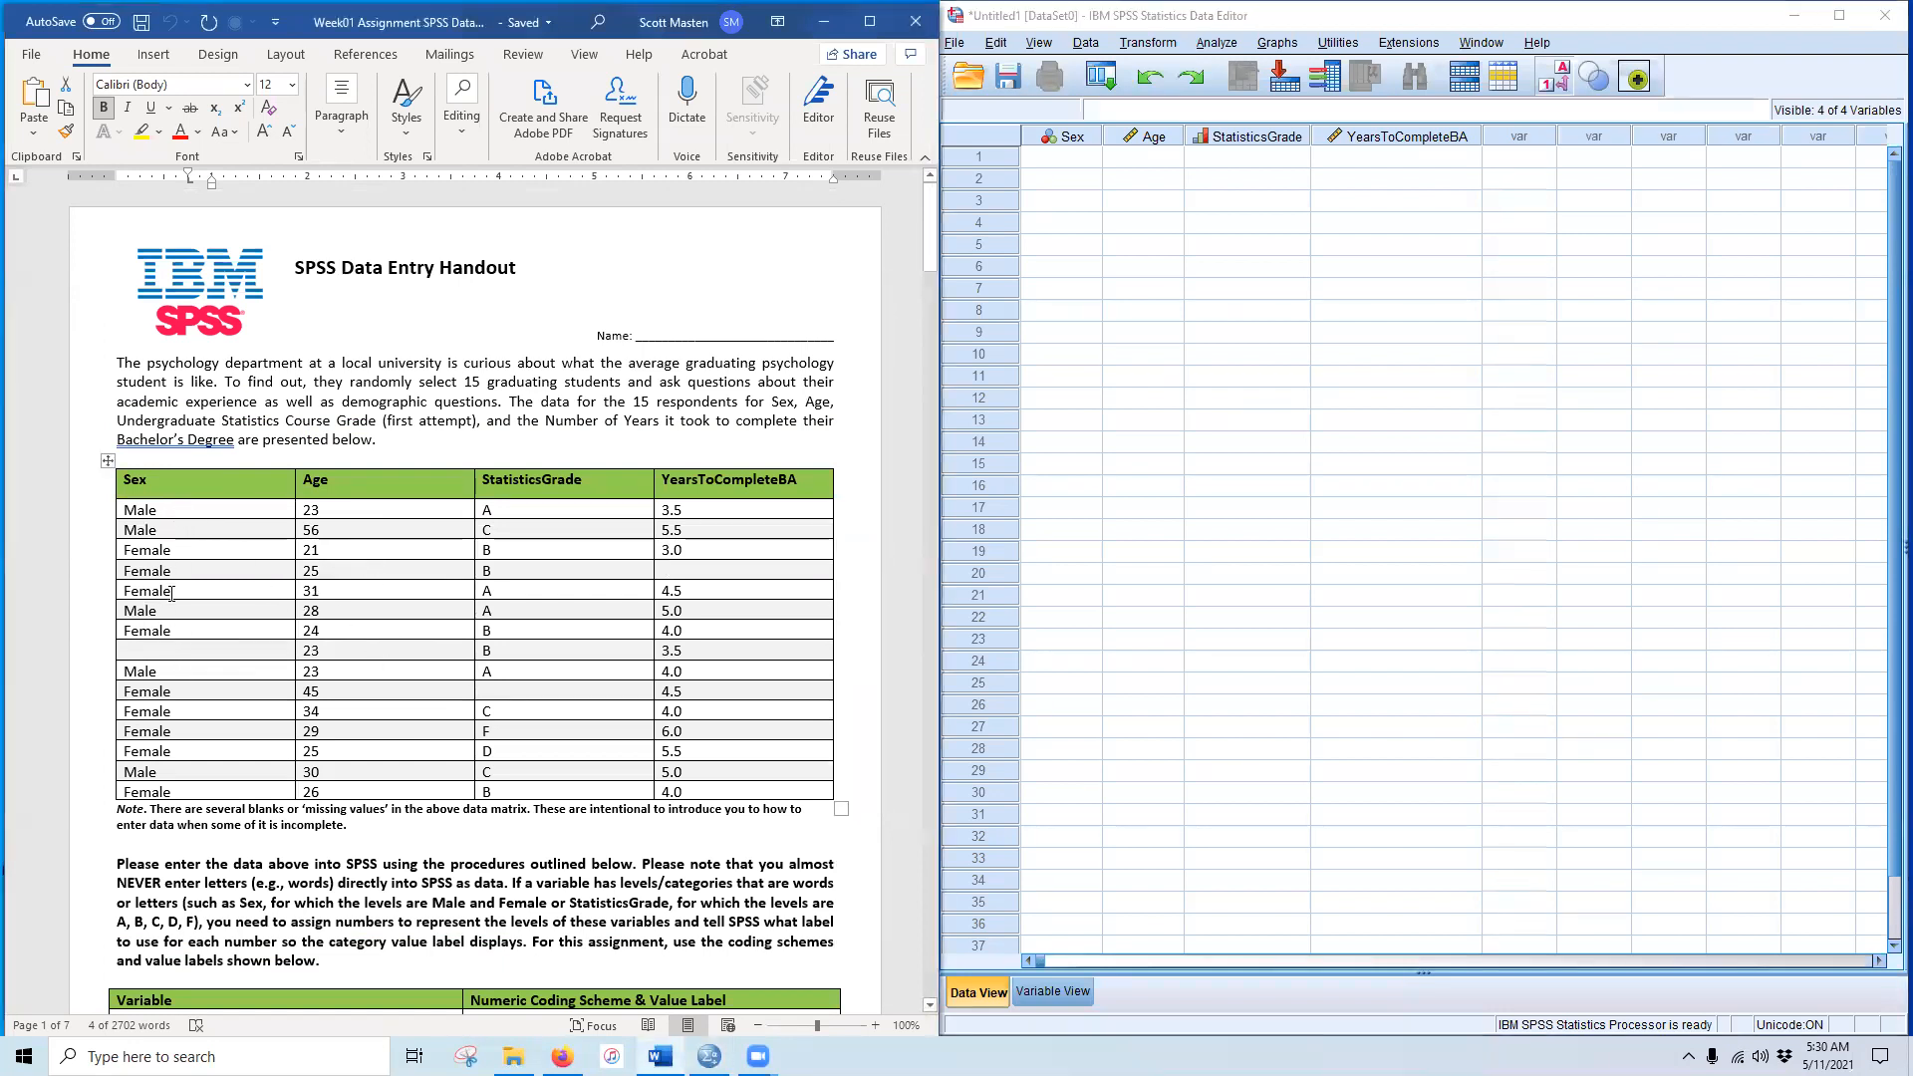
drag(179, 511, 264, 790)
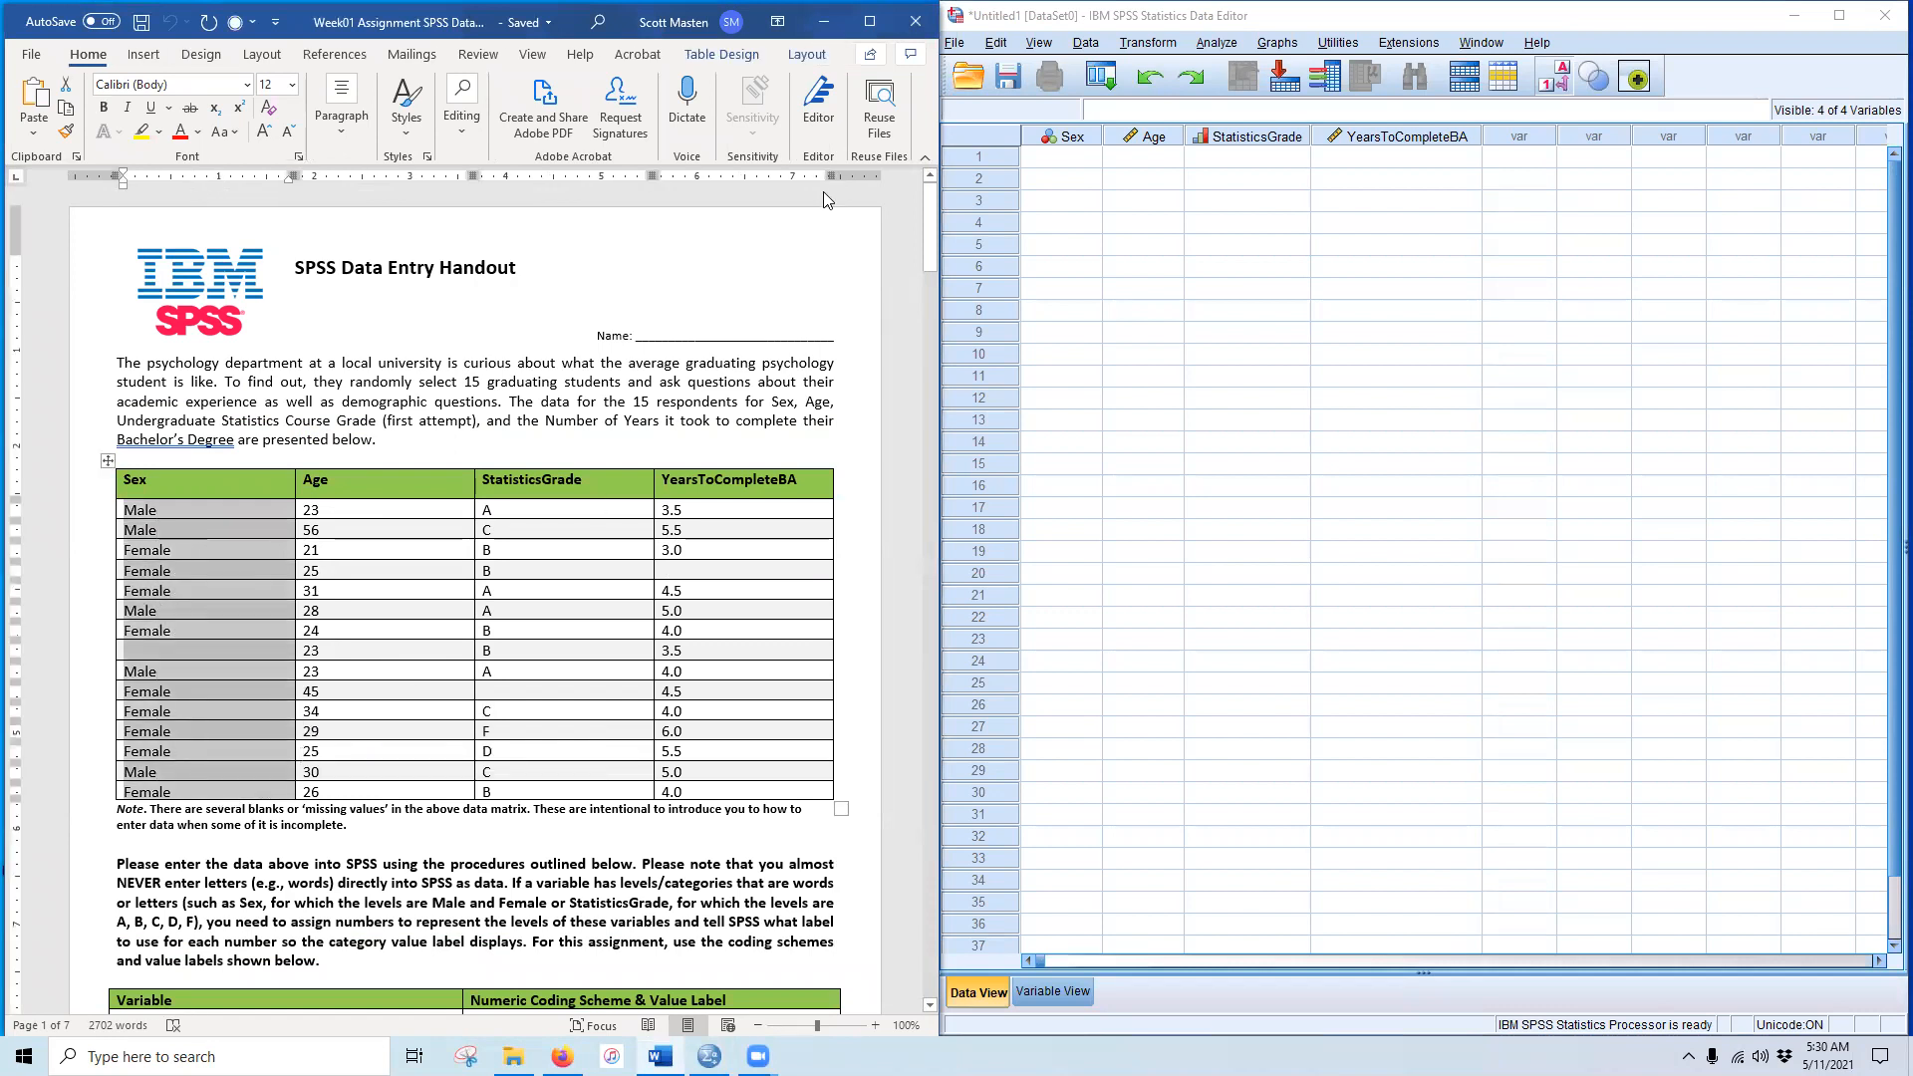
click(1068, 162)
key(ctrl+v)
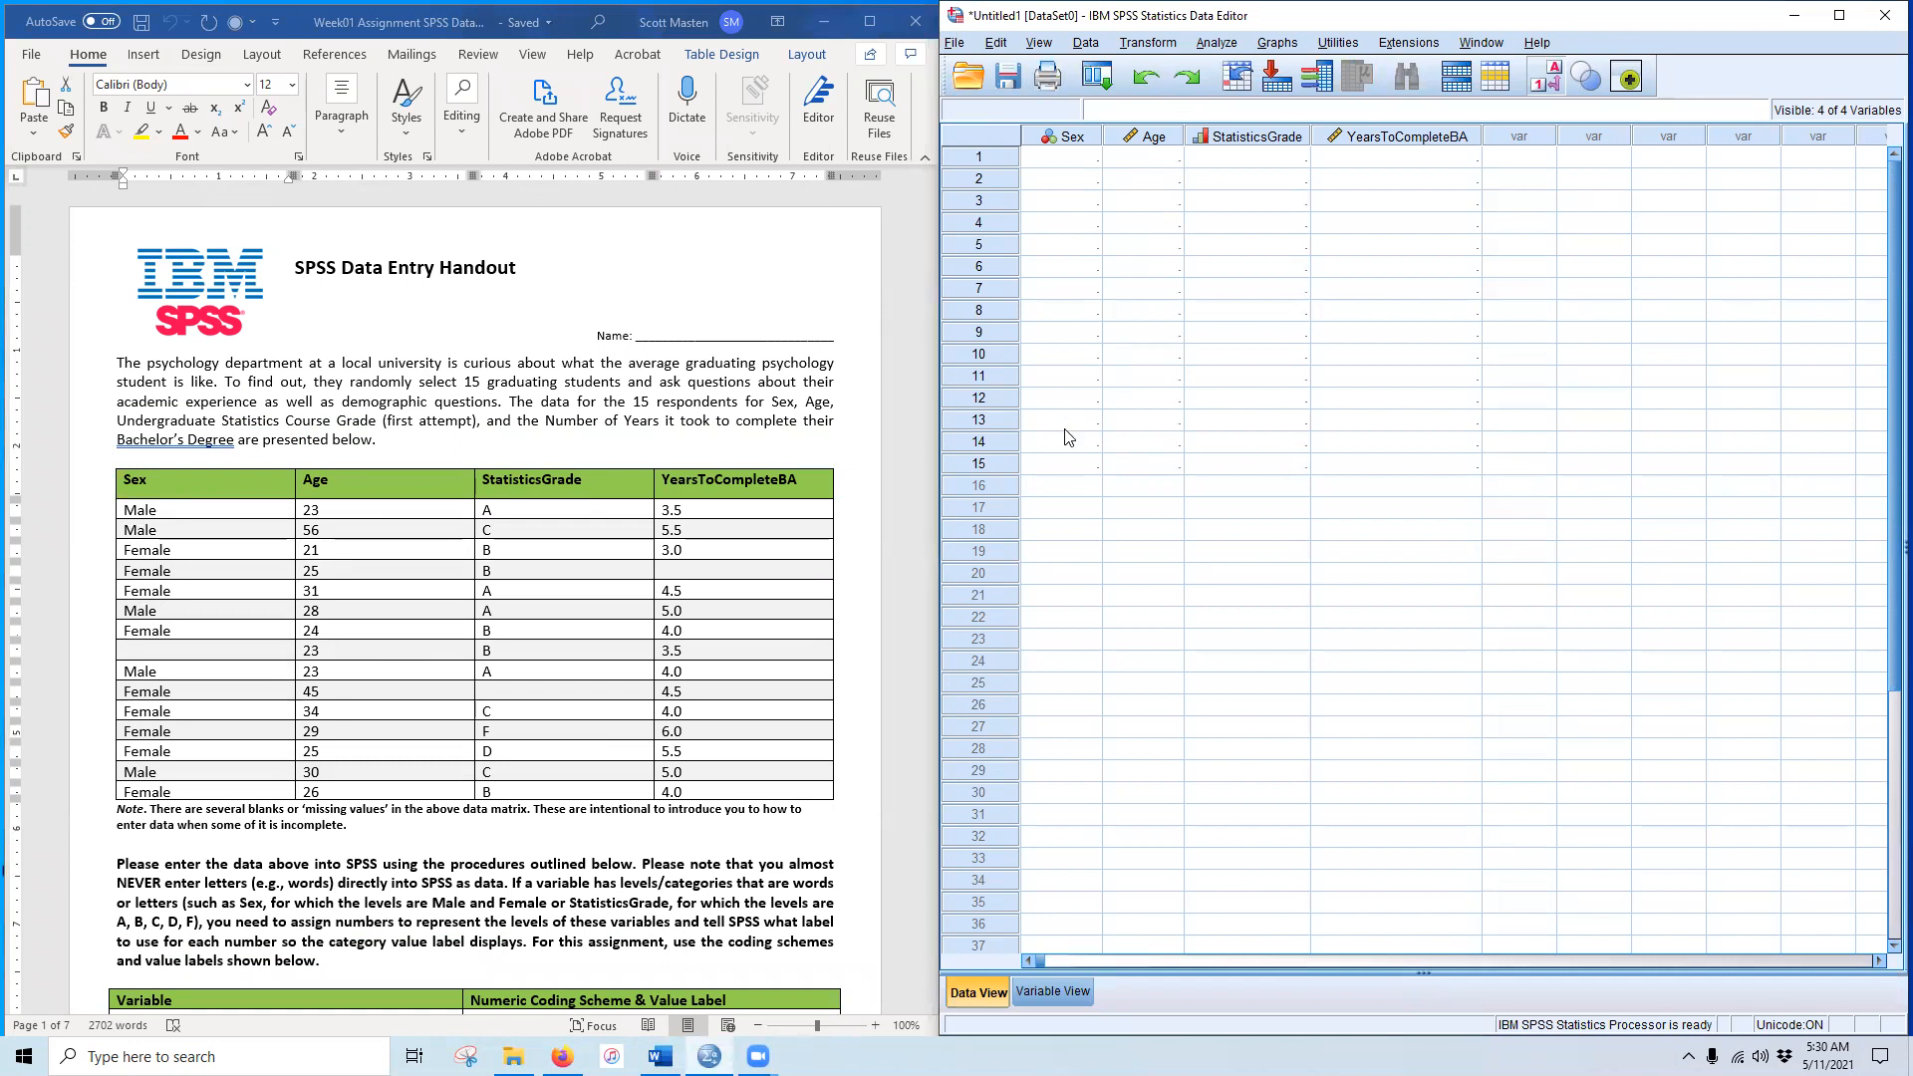
Step: Clear all the pasted cases, then select the Age values in the handout table
click(982, 157)
drag(987, 156, 982, 465)
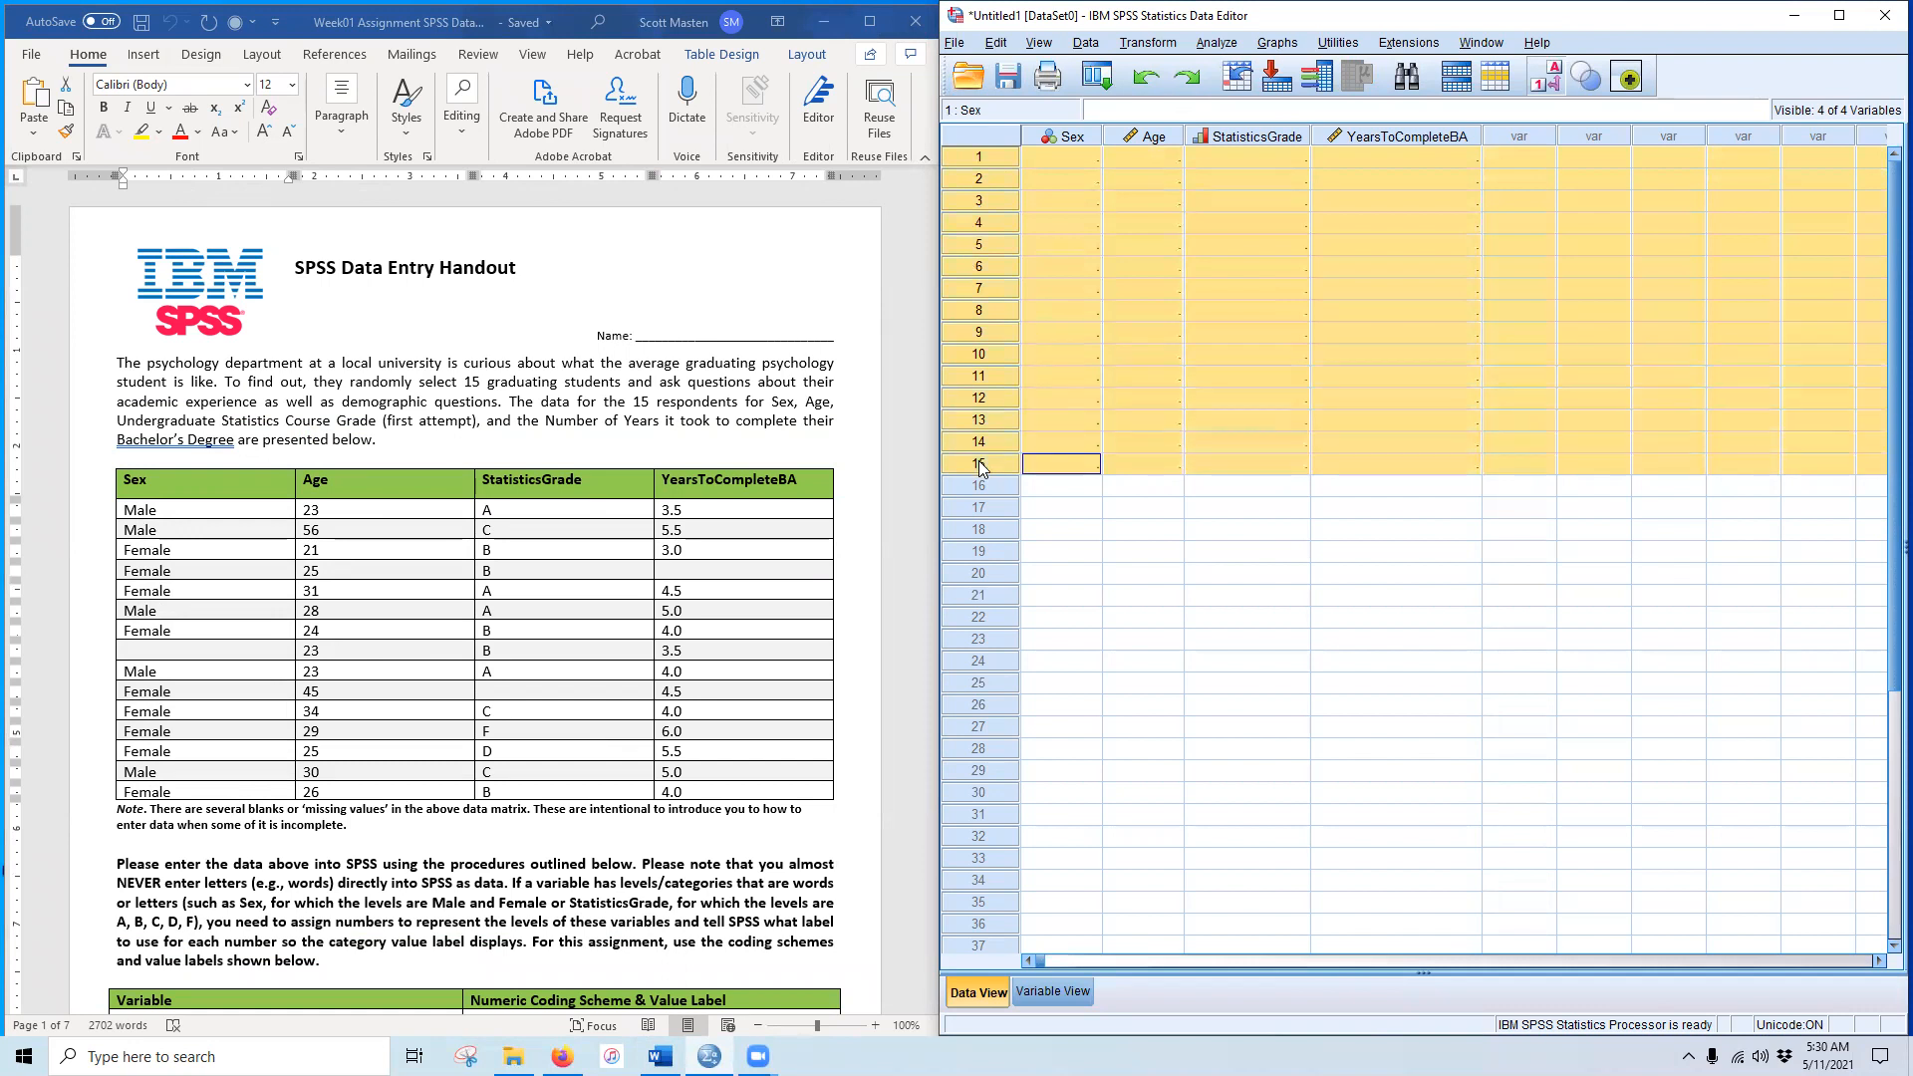
right_click(1038, 431)
click(1096, 592)
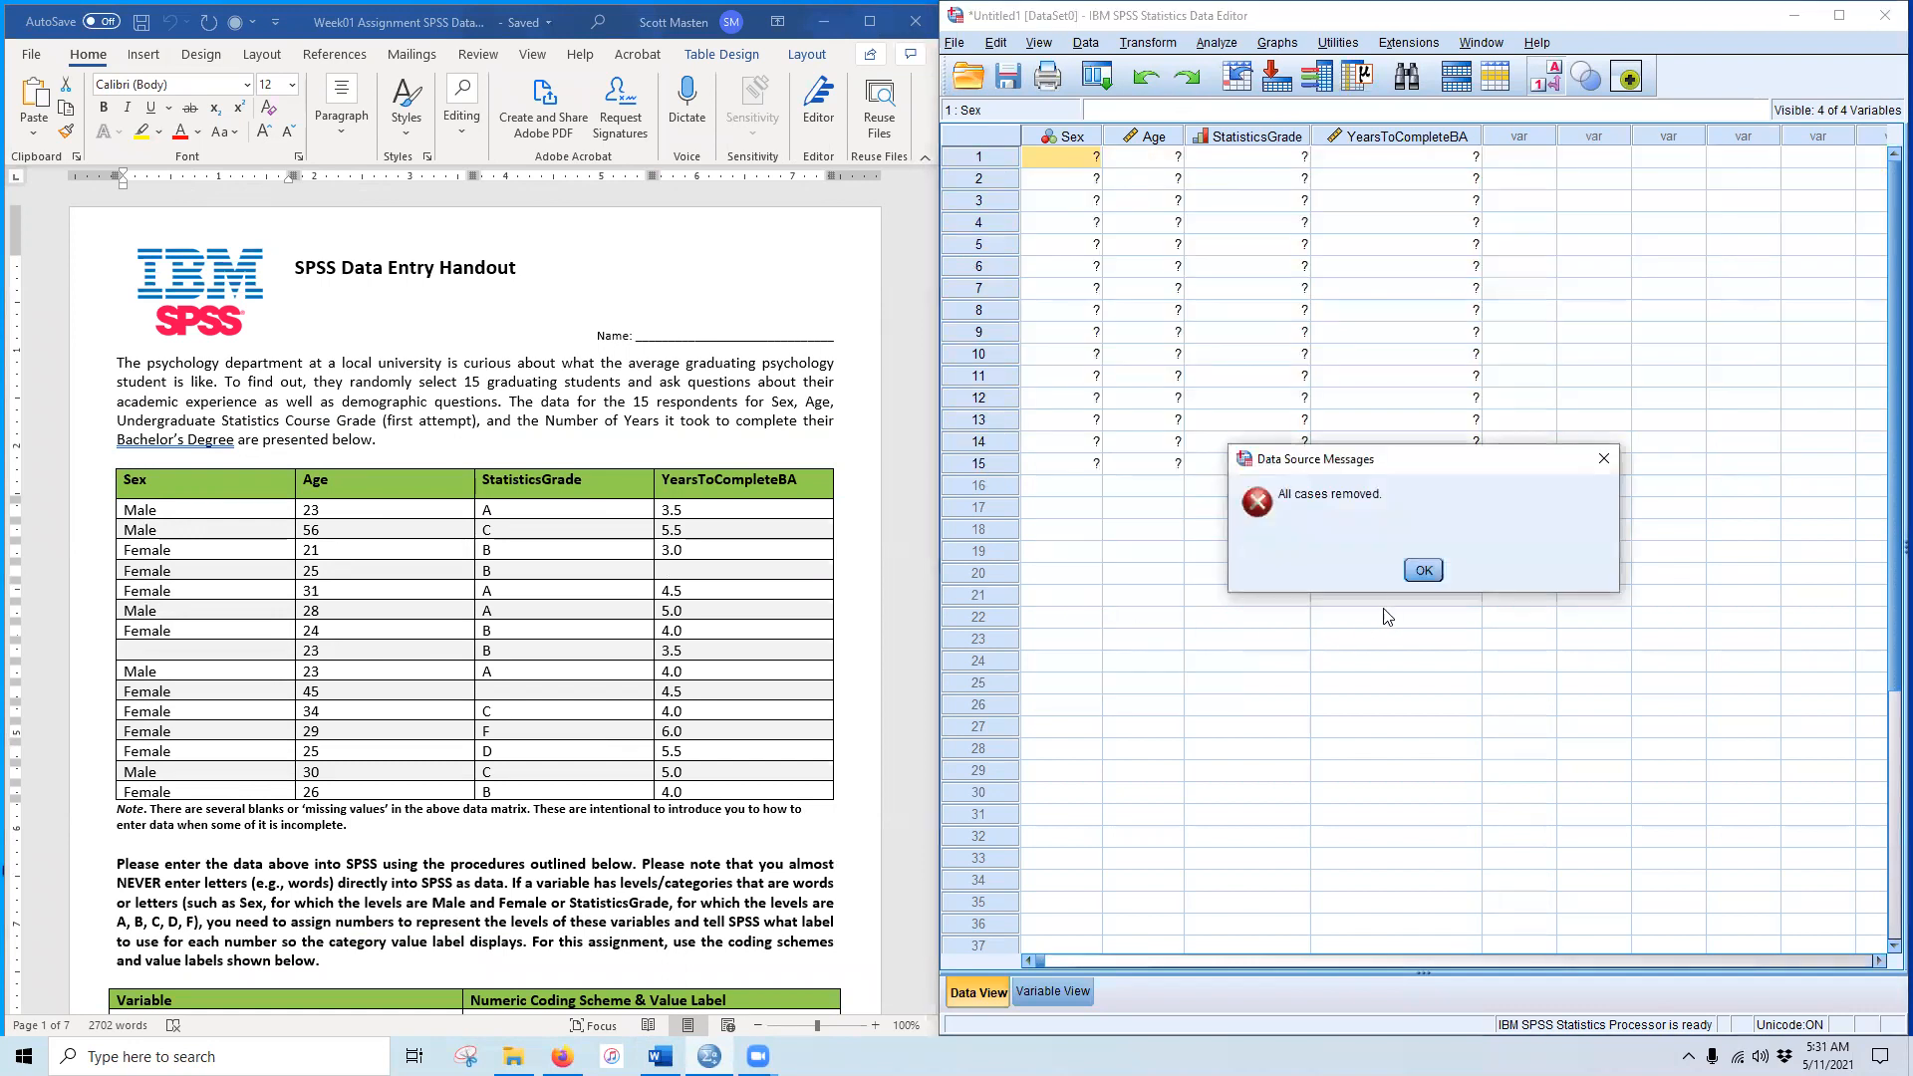
click(1424, 571)
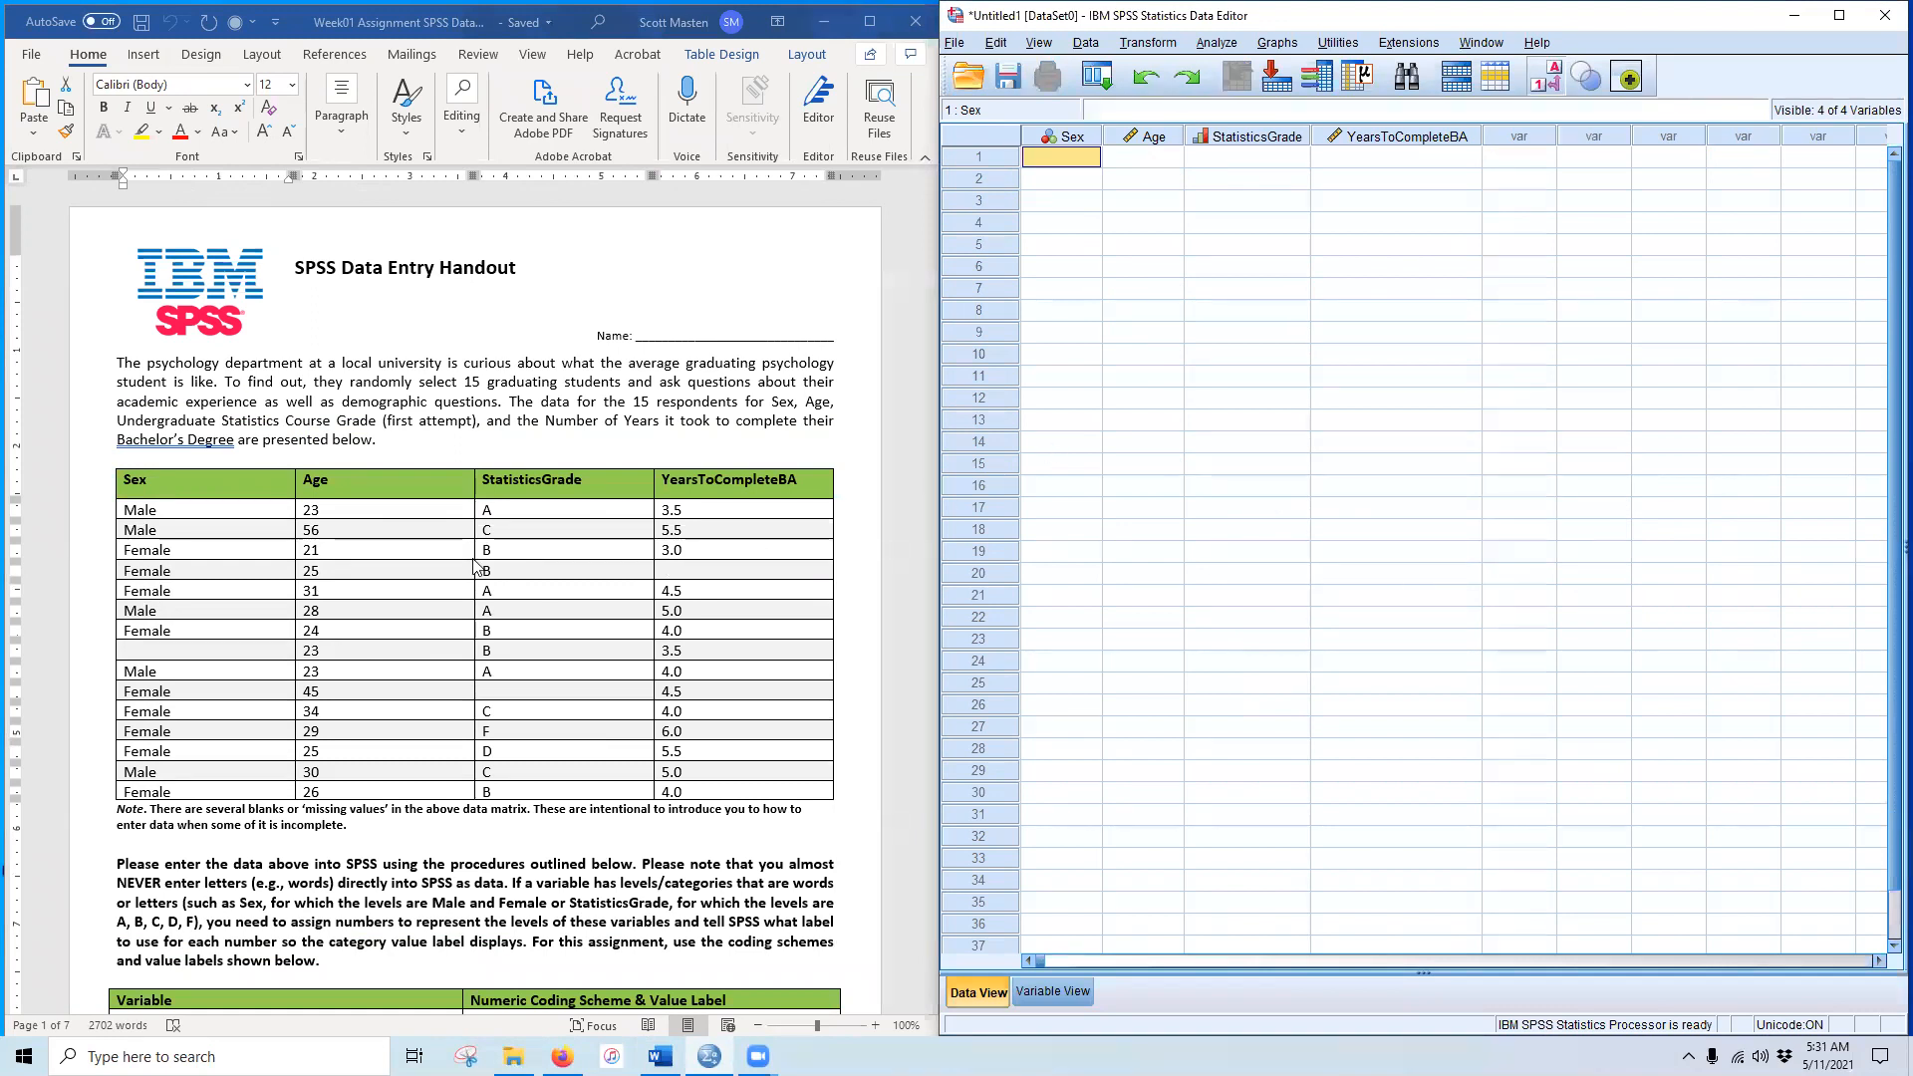
drag(333, 513, 392, 785)
key(ctrl+c)
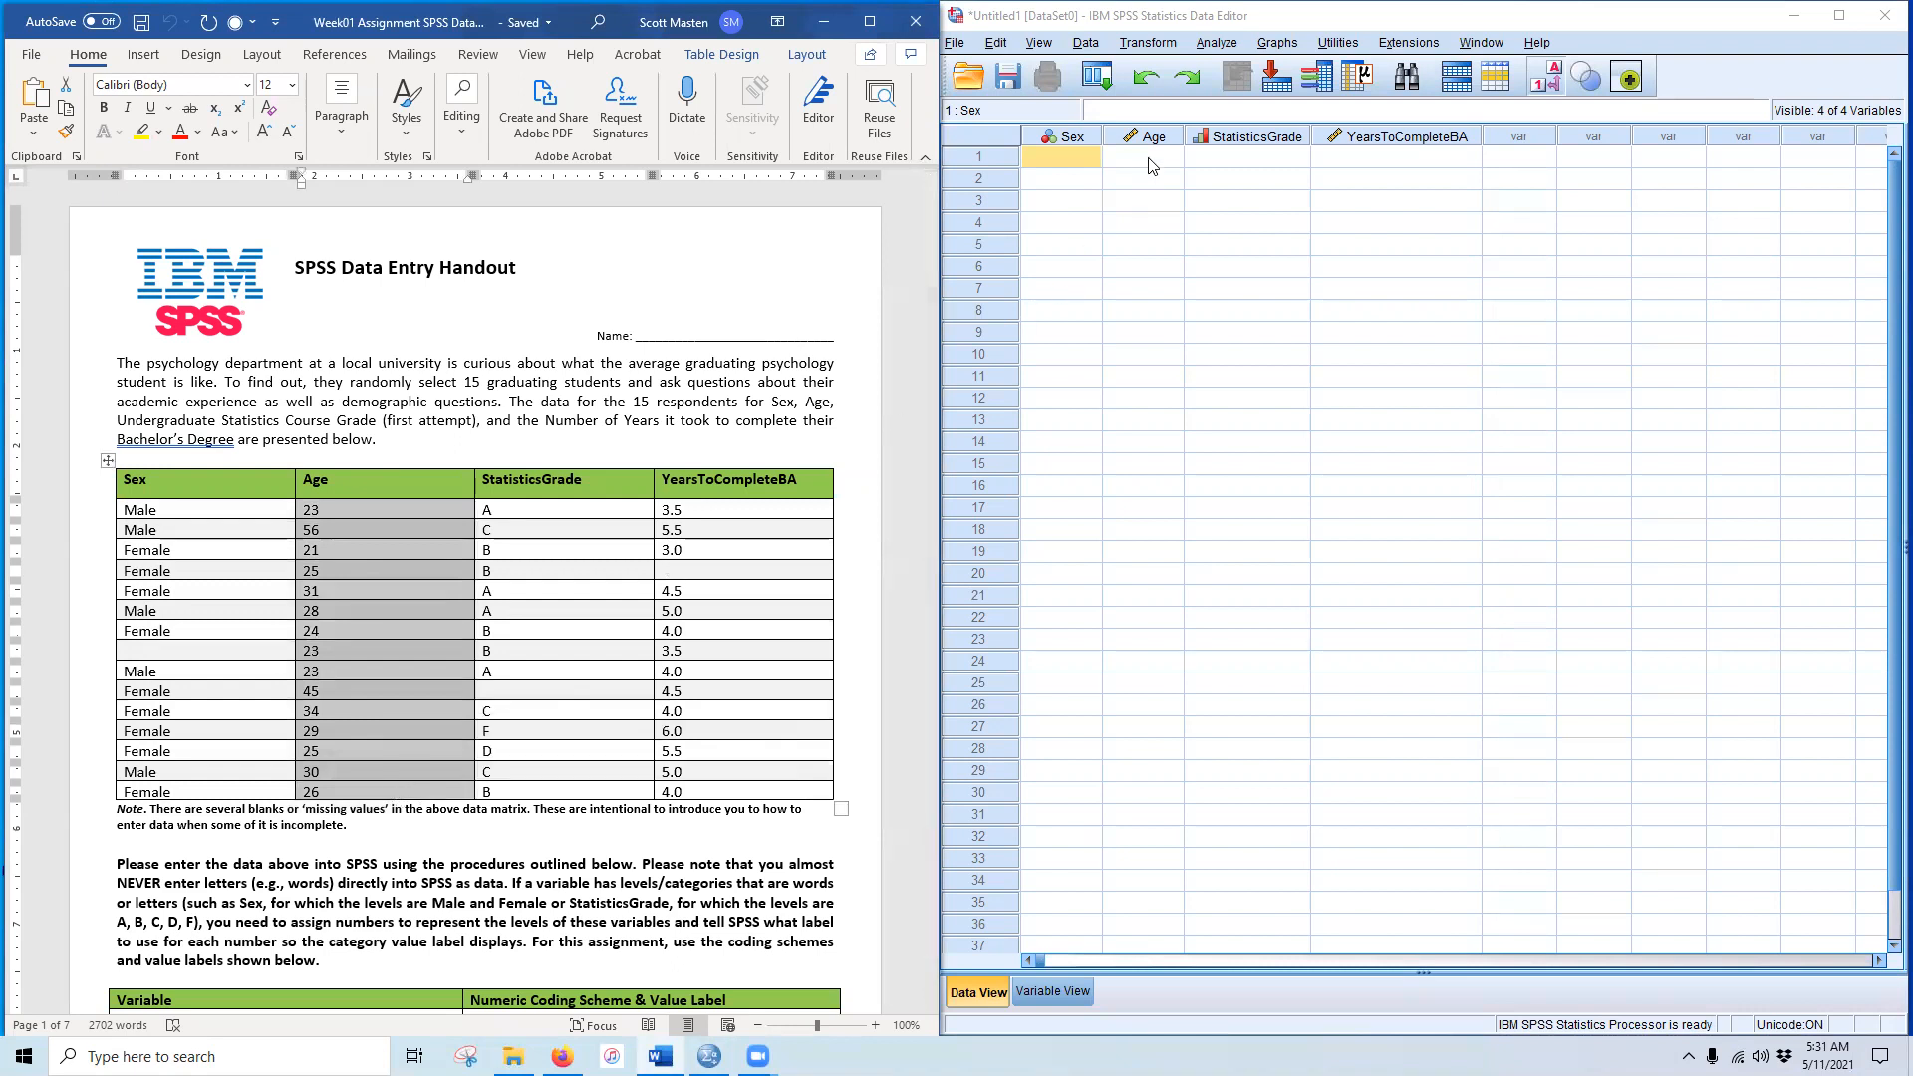
Step: Paste the 15 Age values, then copy the handout's YearsToCompleteBA values into rows 1–15
click(1143, 156)
key(ctrl+v)
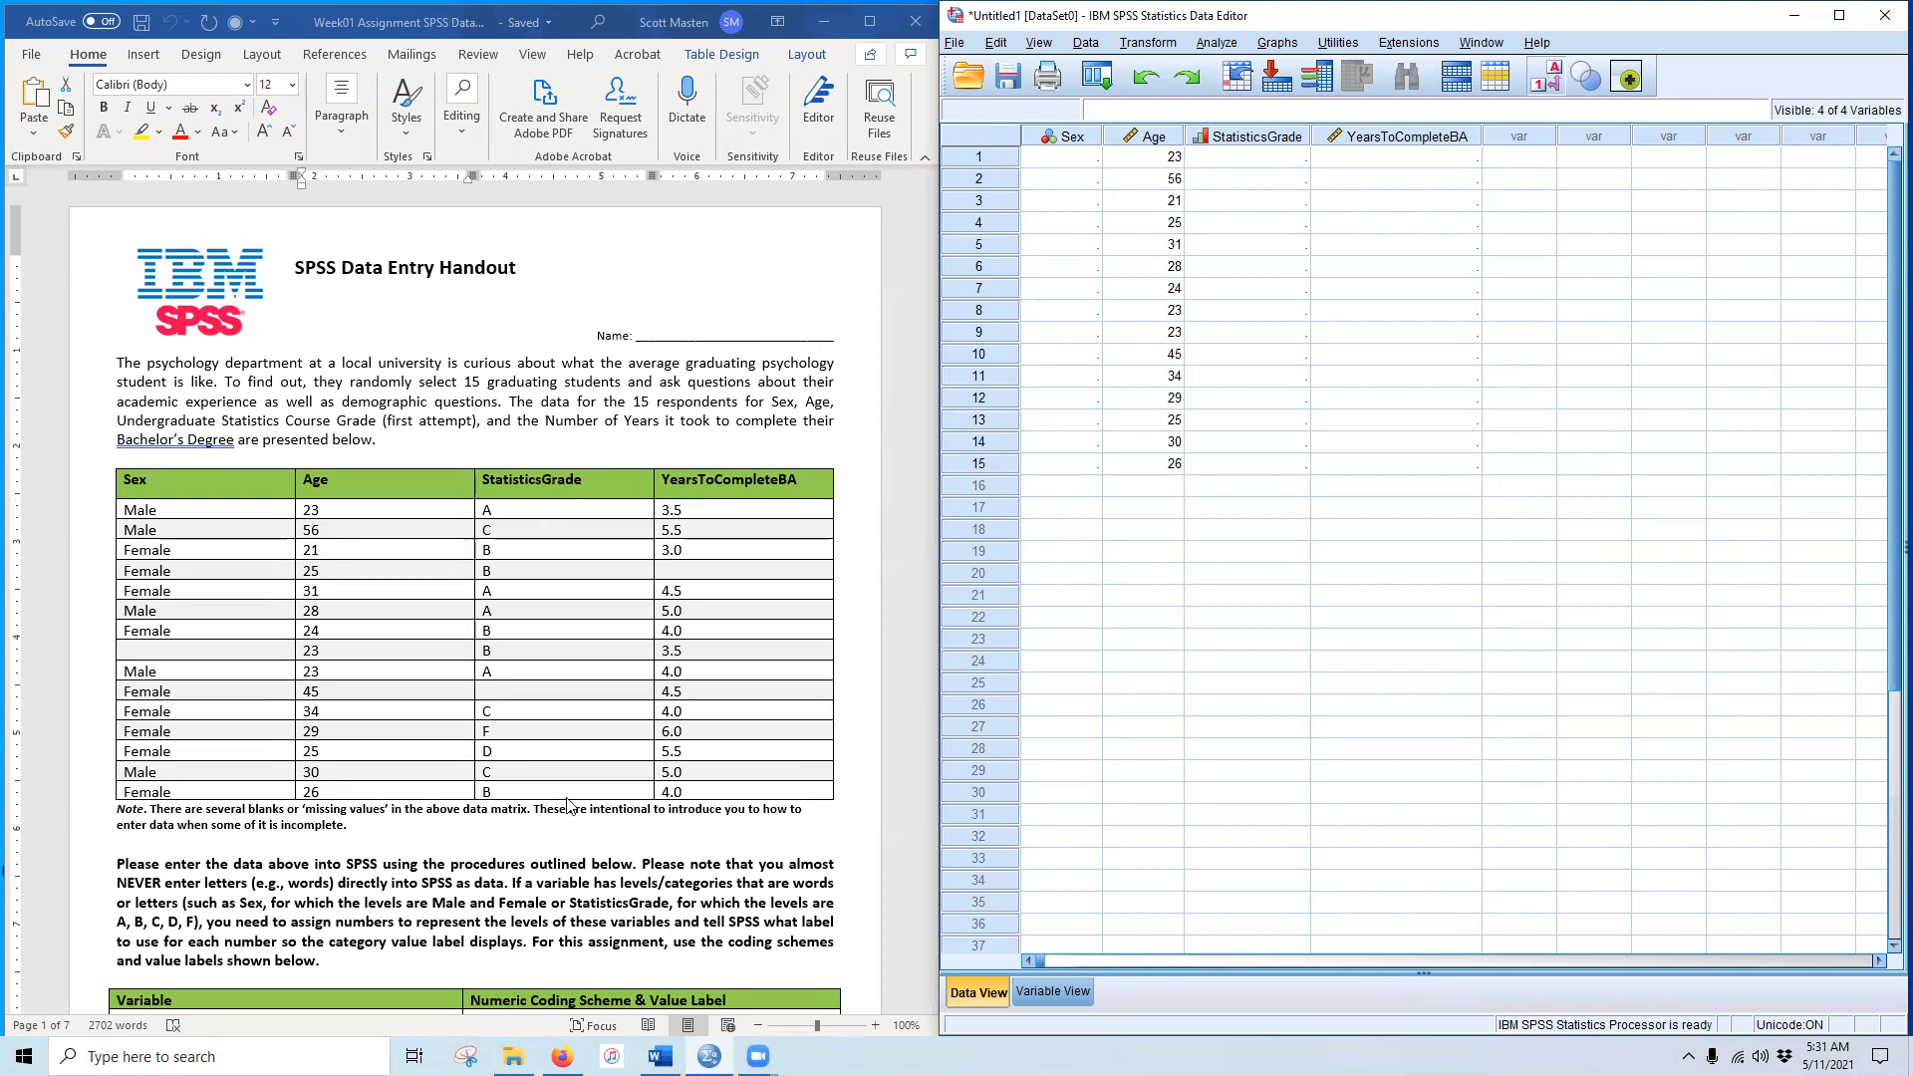
click(710, 508)
drag(710, 508, 703, 787)
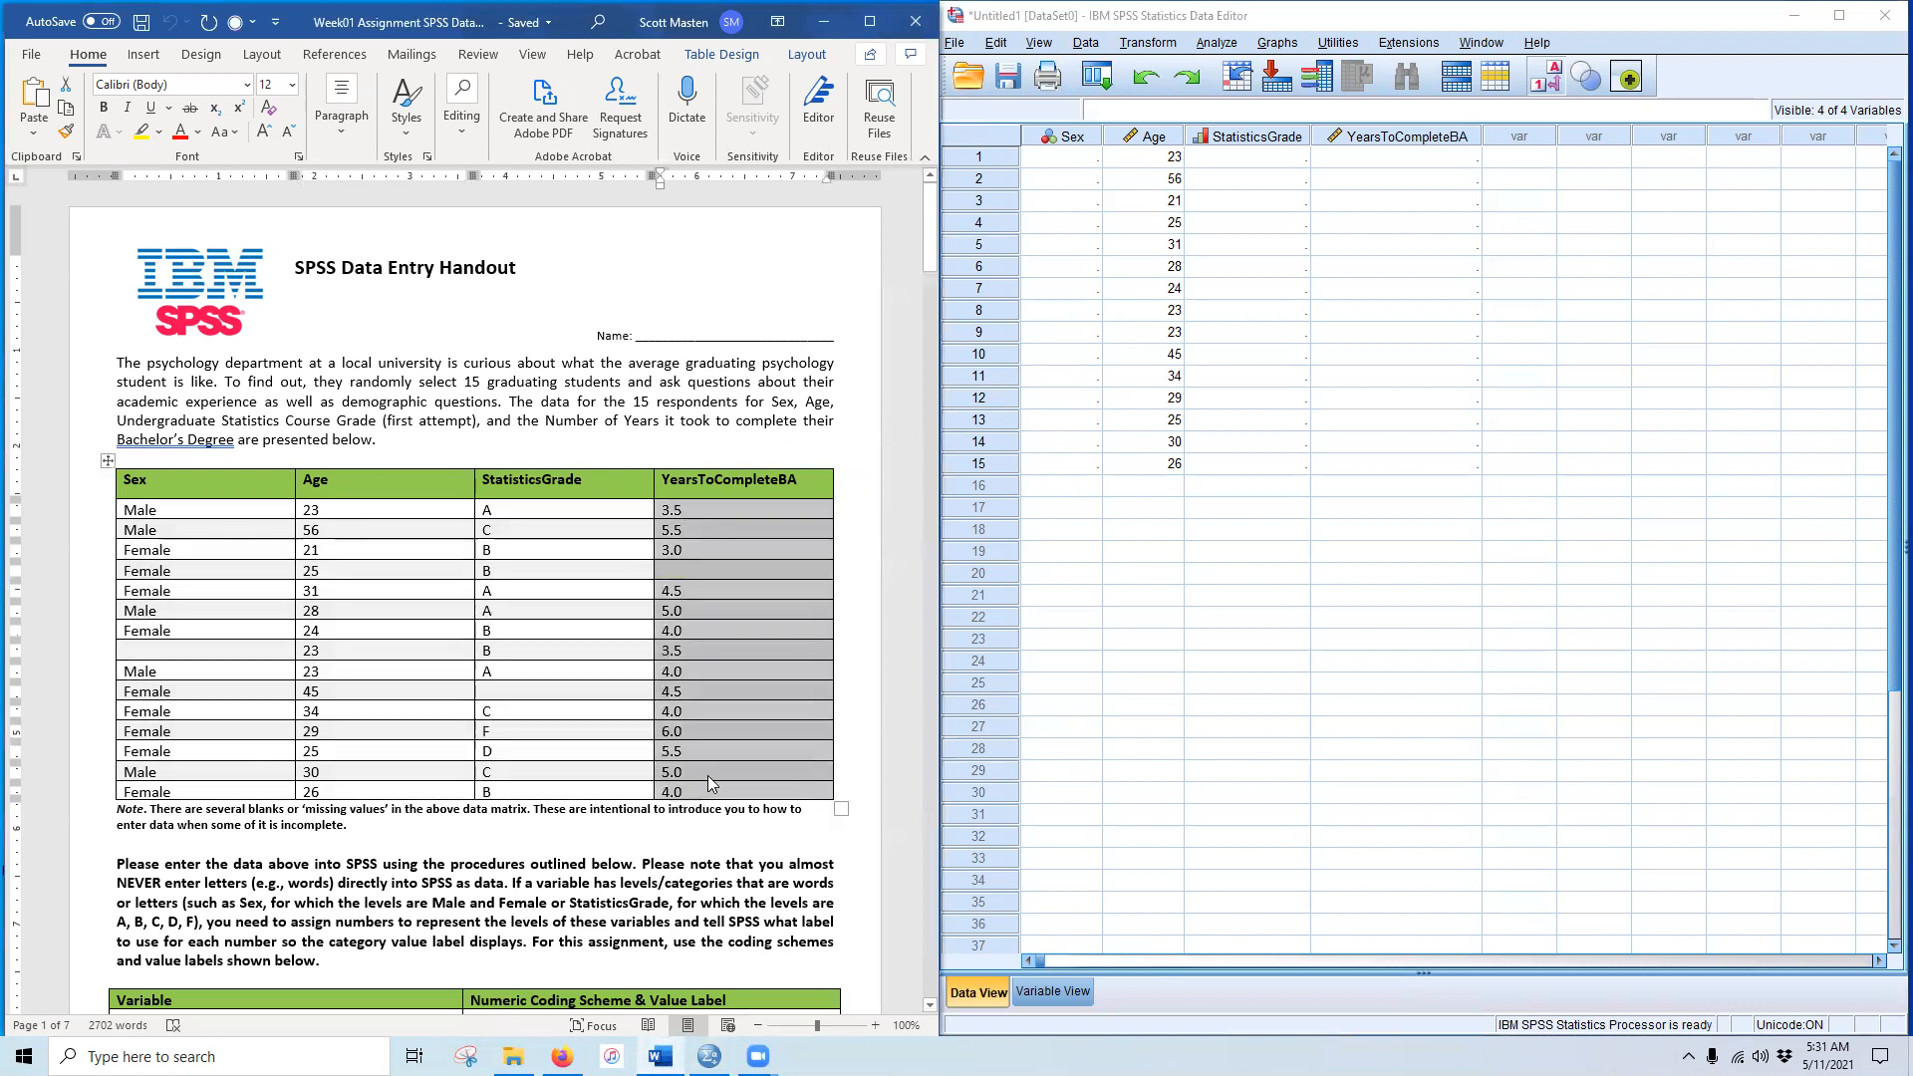
right_click(715, 712)
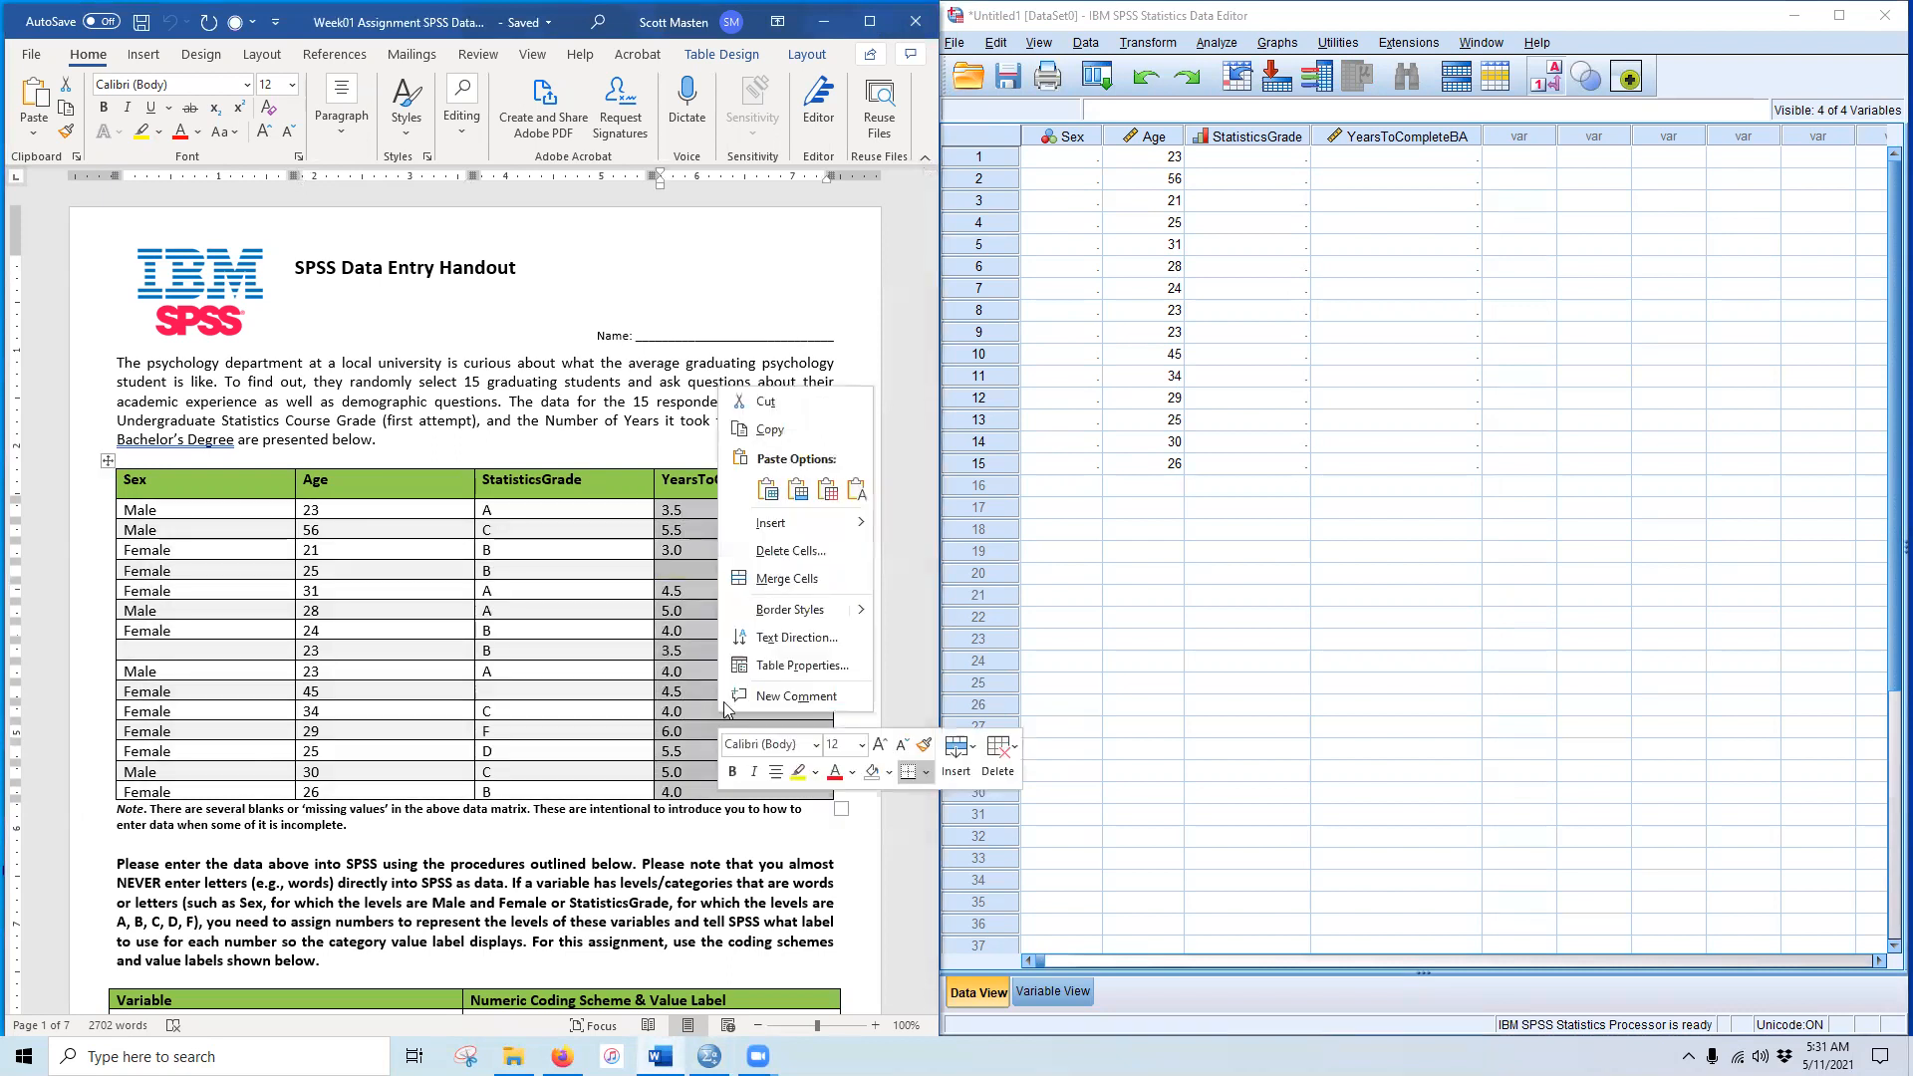
click(815, 434)
drag(1385, 158, 1384, 460)
right_click(1386, 195)
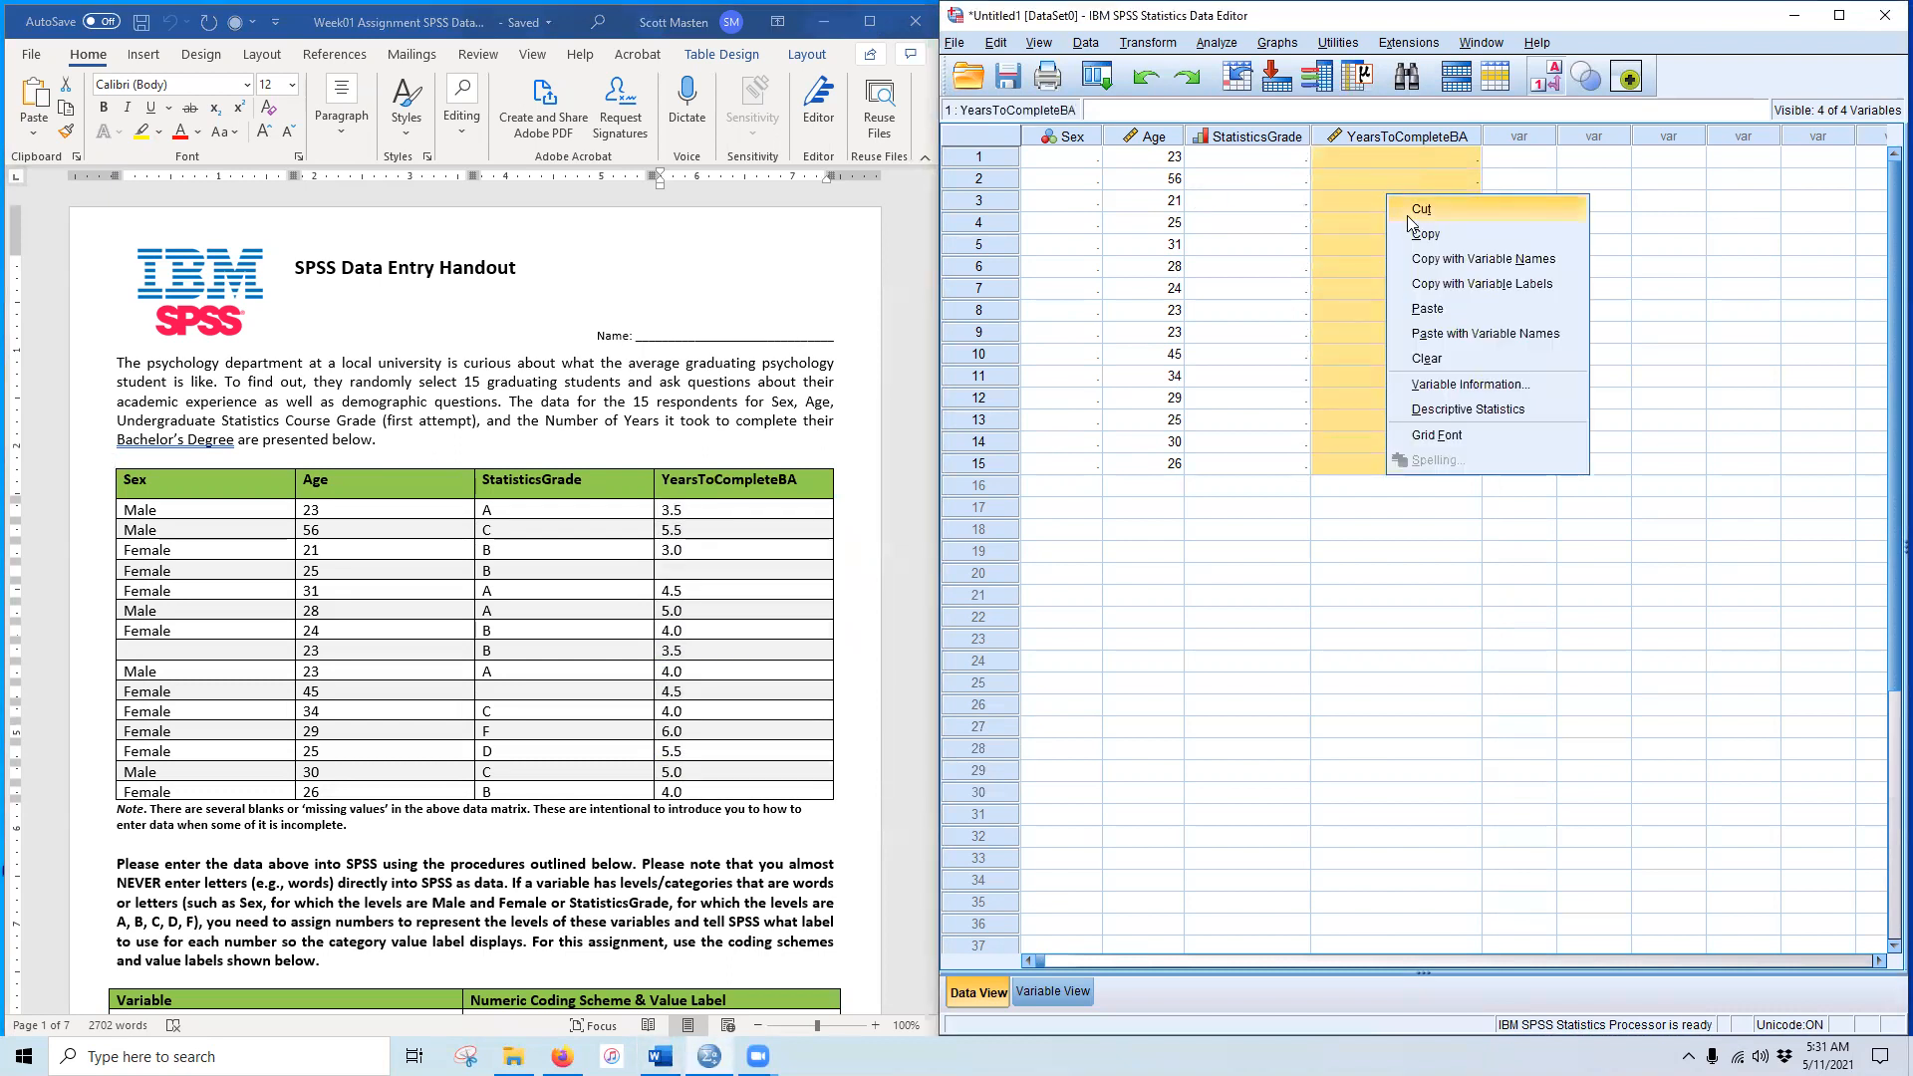
click(1453, 305)
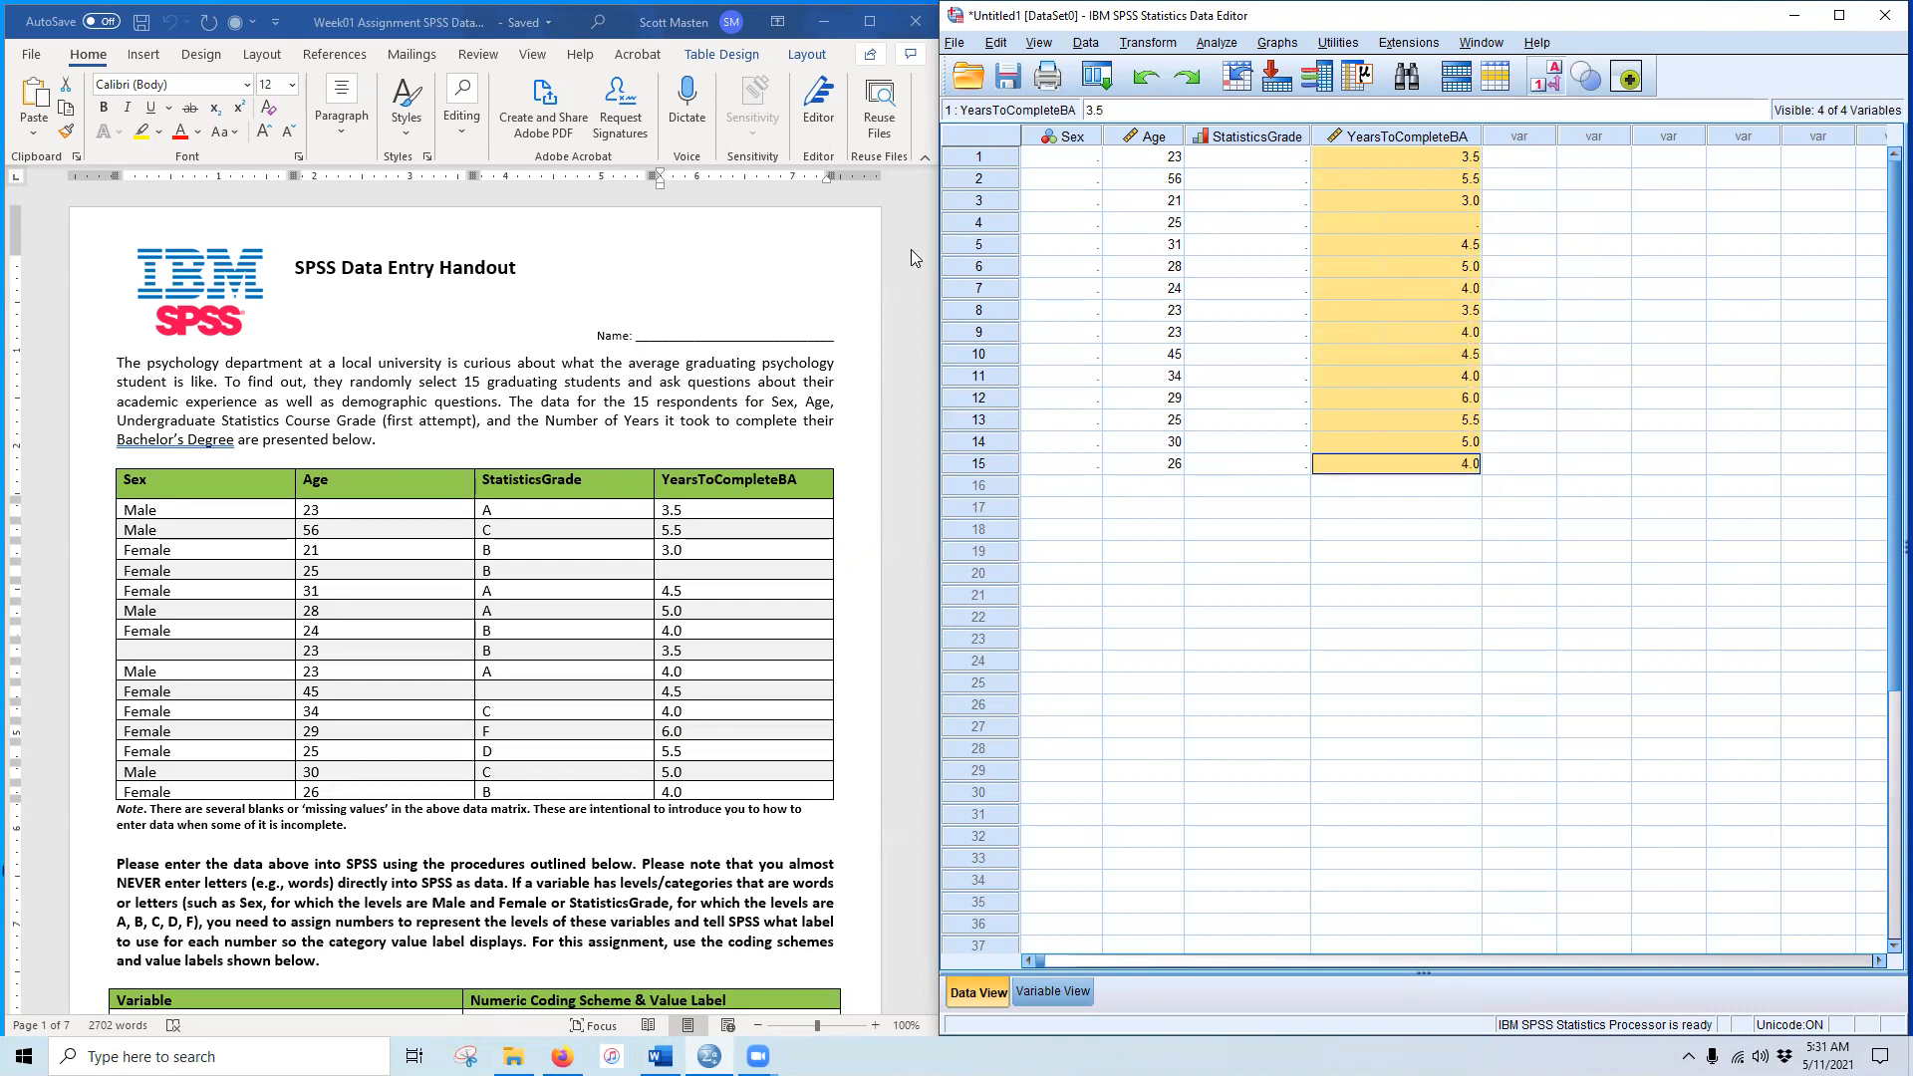
click(1073, 159)
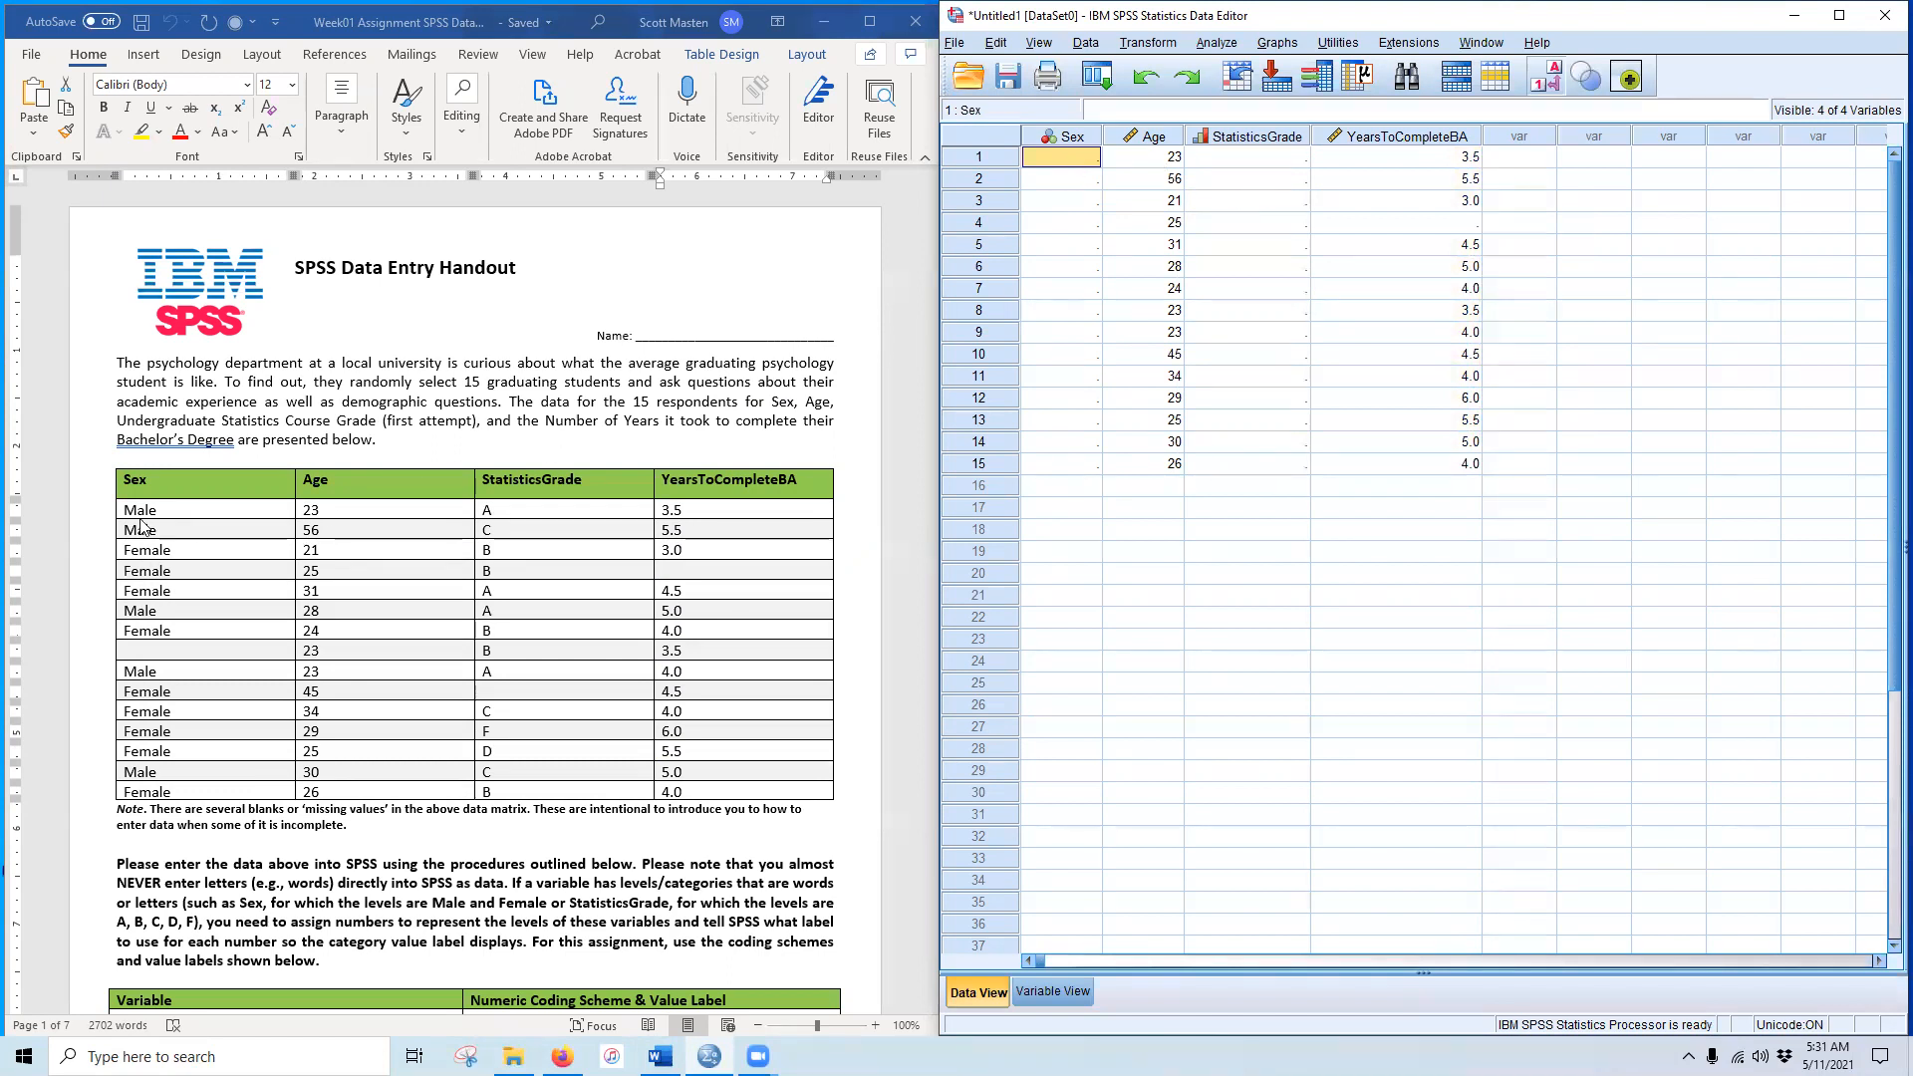
Step: Code Sex for students 1–7 as Male, Male, Female, Female, Female, Male, Female (1/2)
text(1)
key(Return)
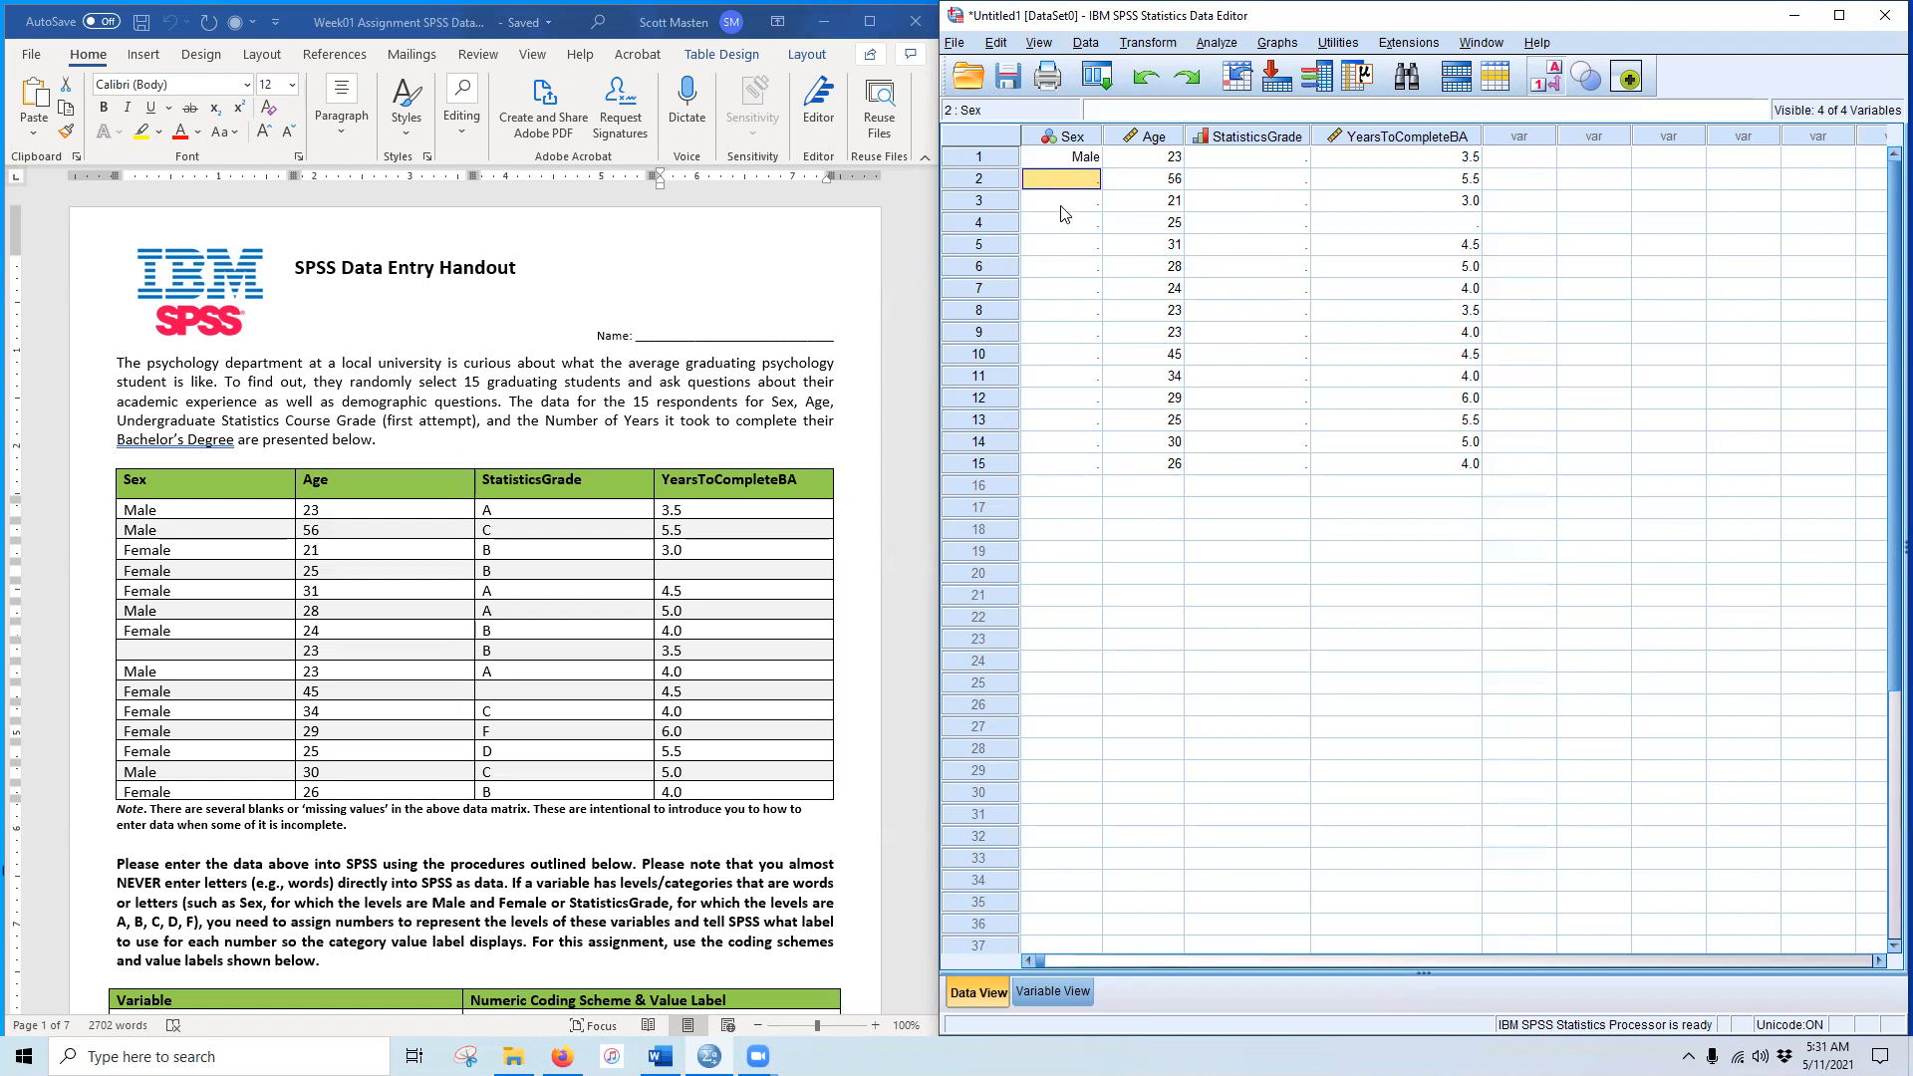
text(1)
key(Return)
text(2)
key(Return)
text(2)
key(Return)
text(2)
key(Return)
text(1)
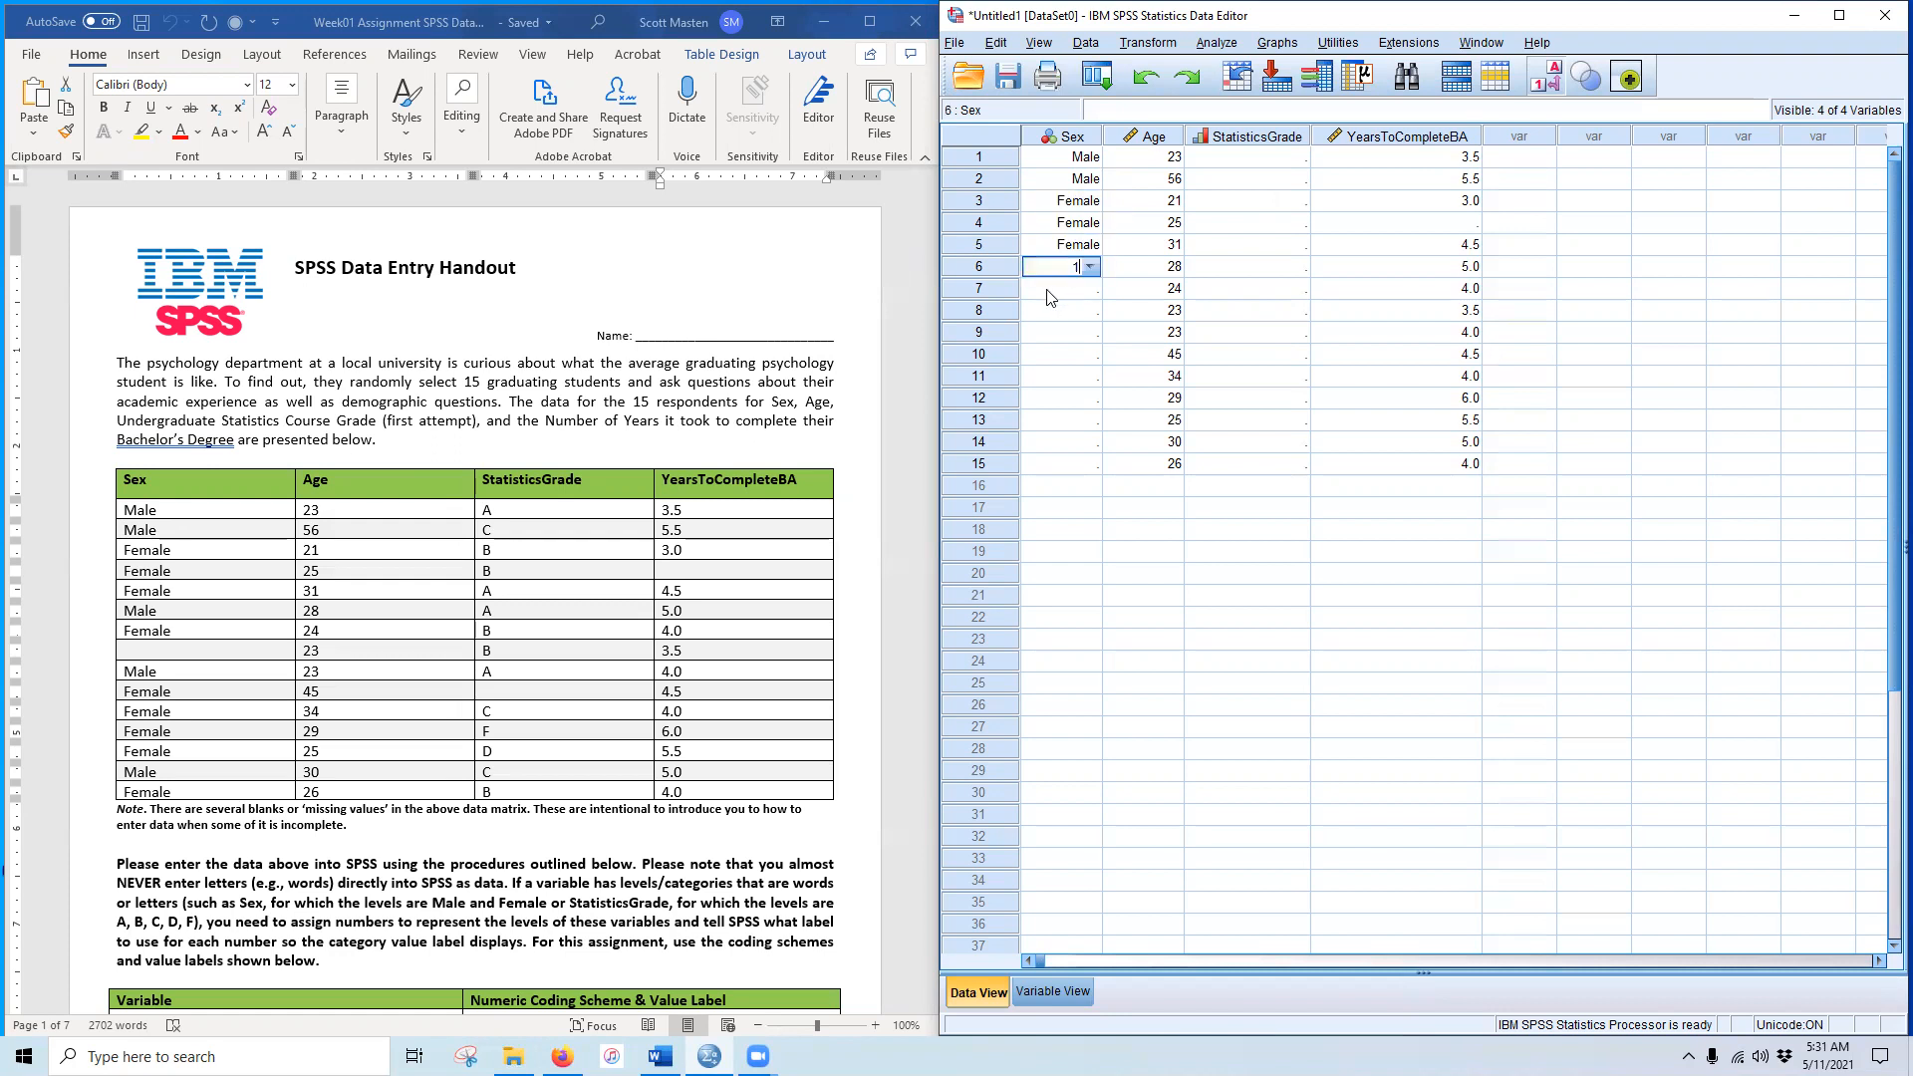
key(Return)
text(2)
key(Return)
Step: Leave row 8 blank and code students 9–15 as Male, Female, Female, Female, Female, Male, Female
click(1068, 351)
click(1068, 340)
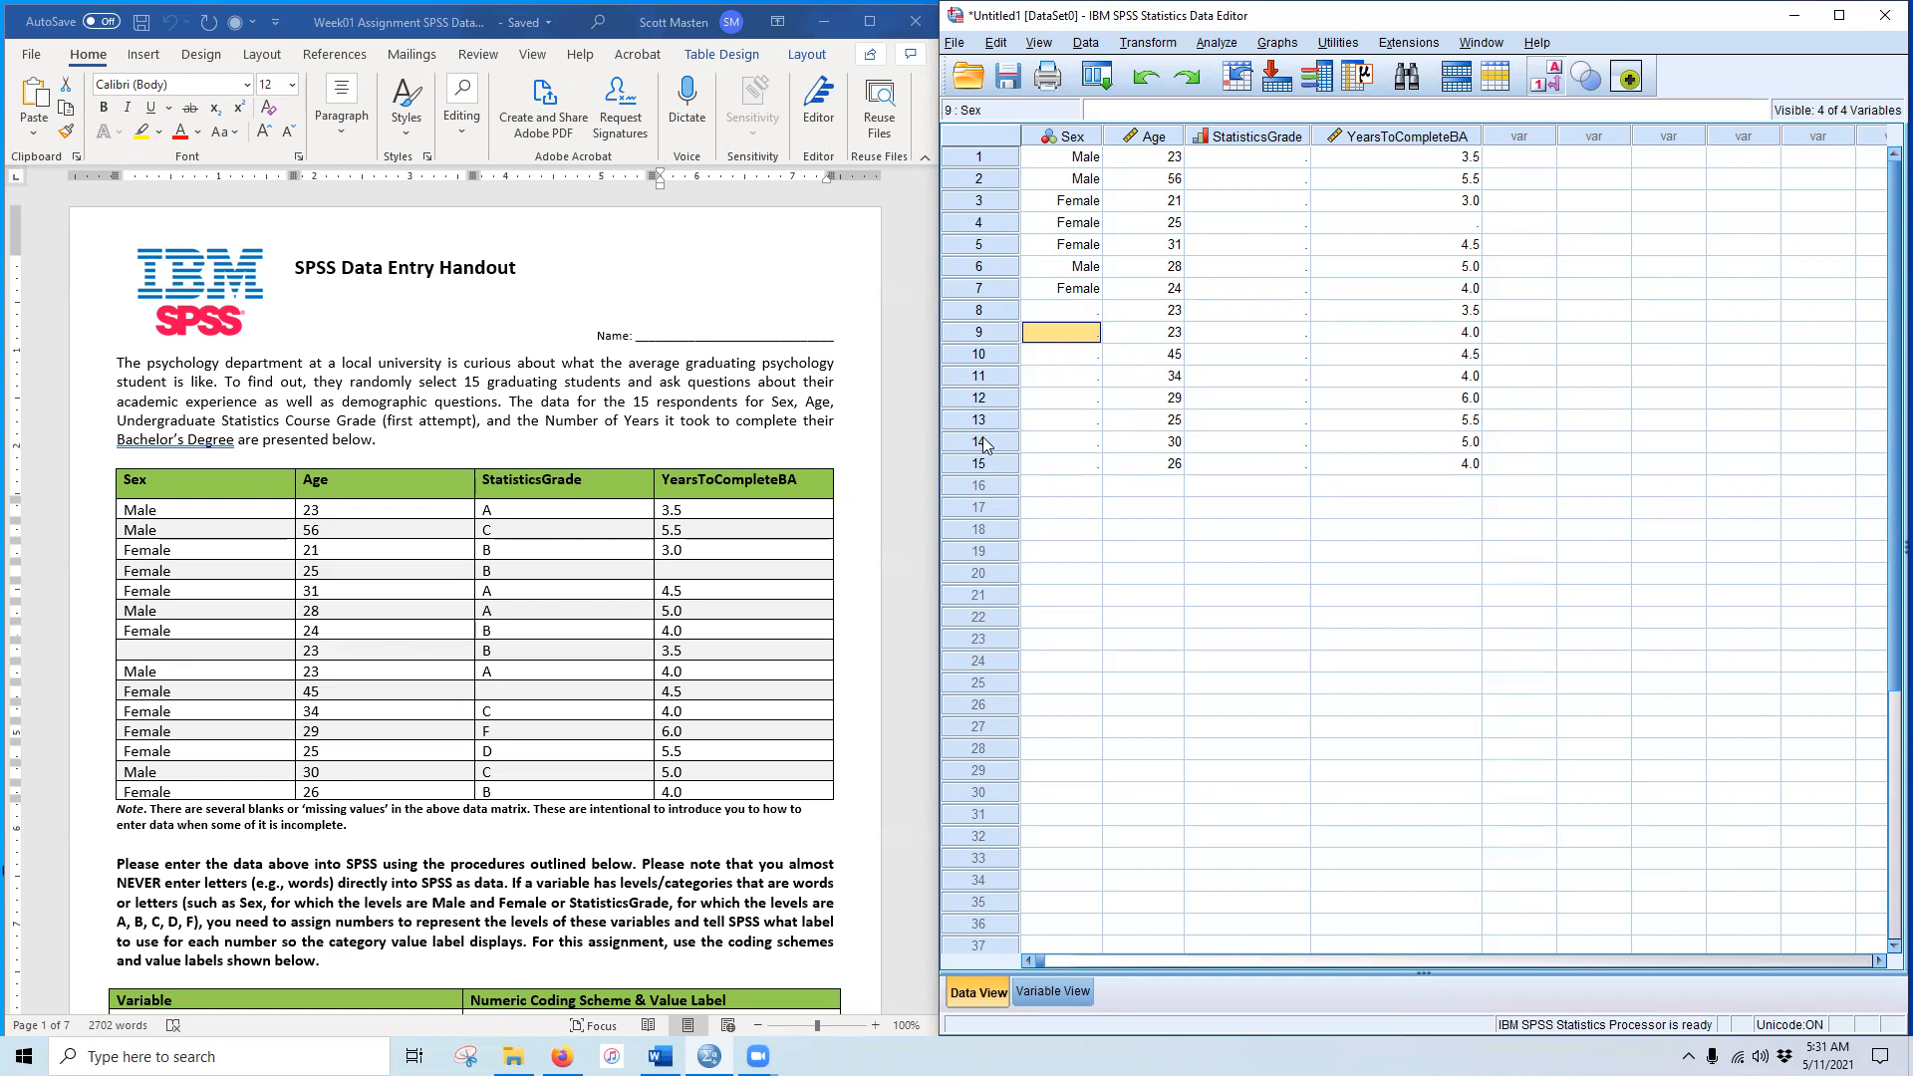
text(1)
key(Return)
text(2)
key(Return)
text(2)
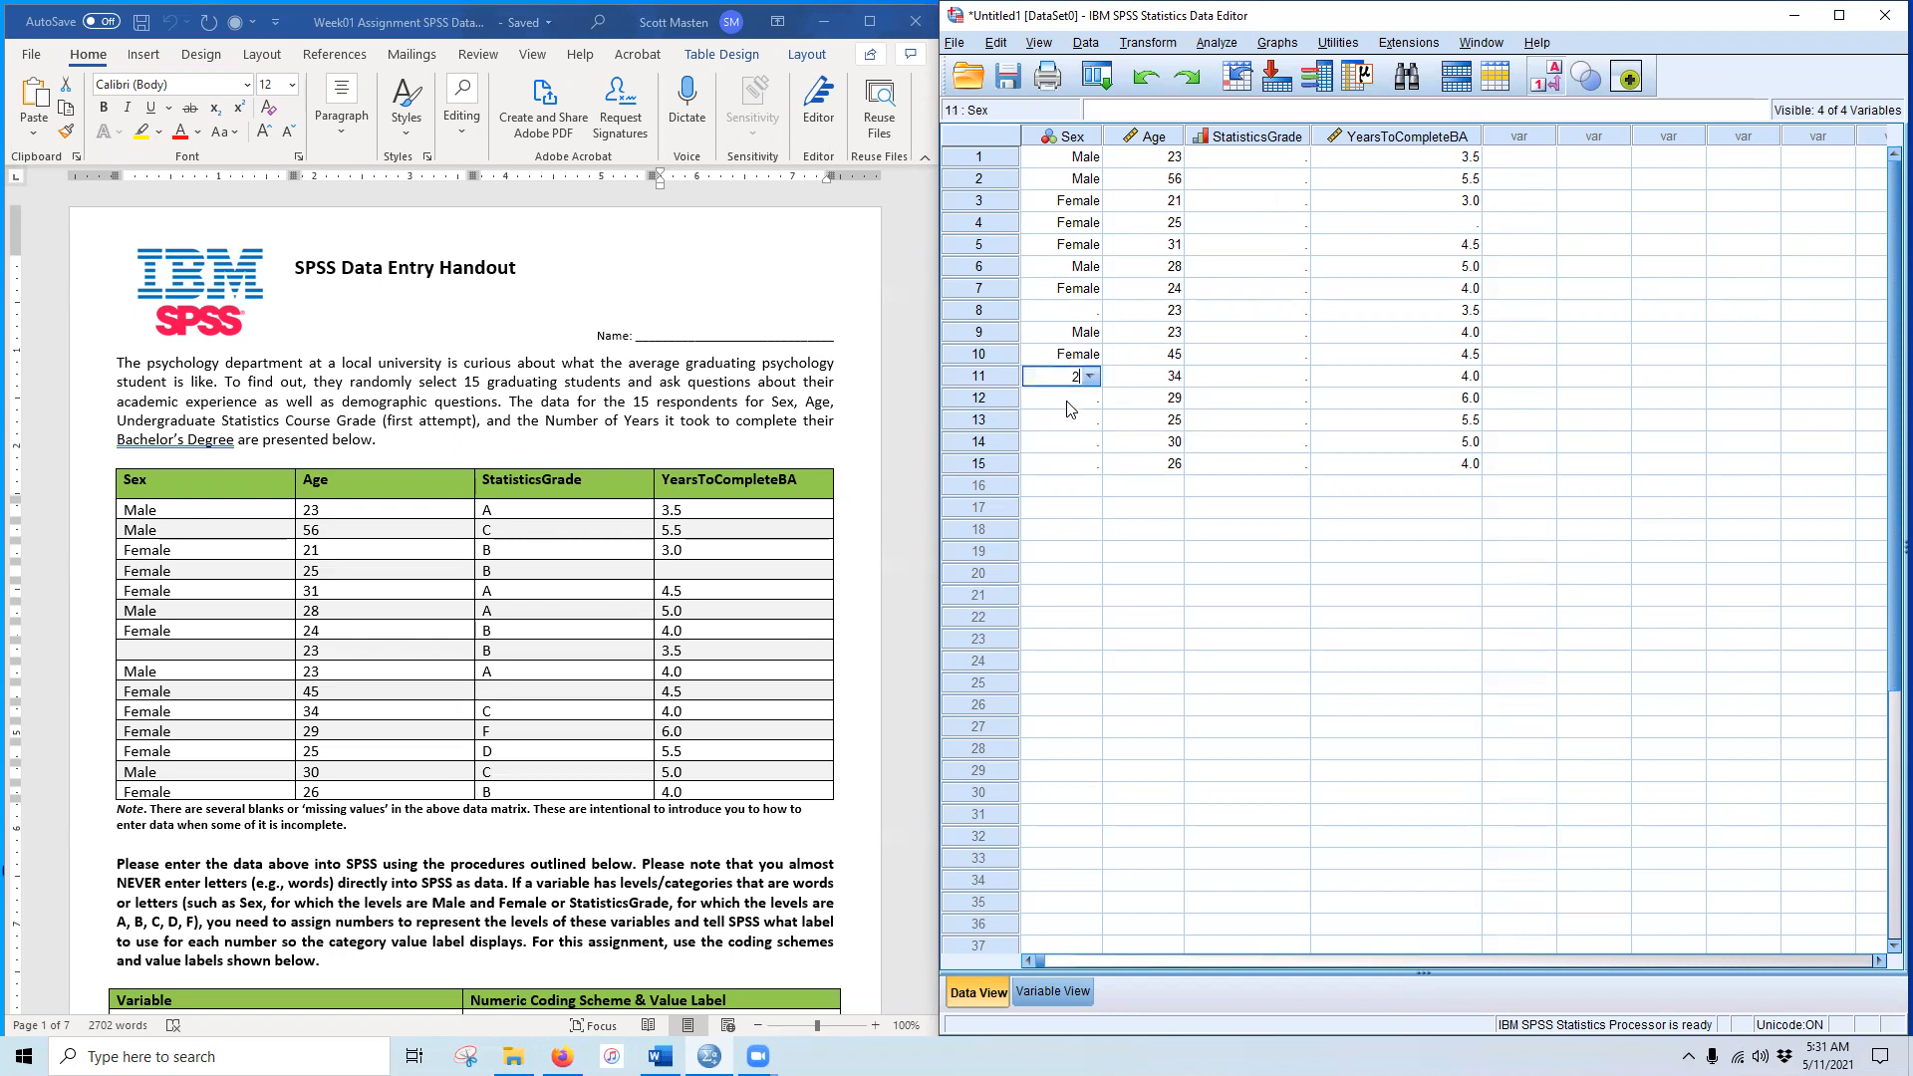
key(Return)
text(2)
key(Return)
text(2)
key(Return)
key(Return)
text(1)
key(Escape)
key(Up)
text(1)
click(1073, 472)
text(2)
click(1158, 429)
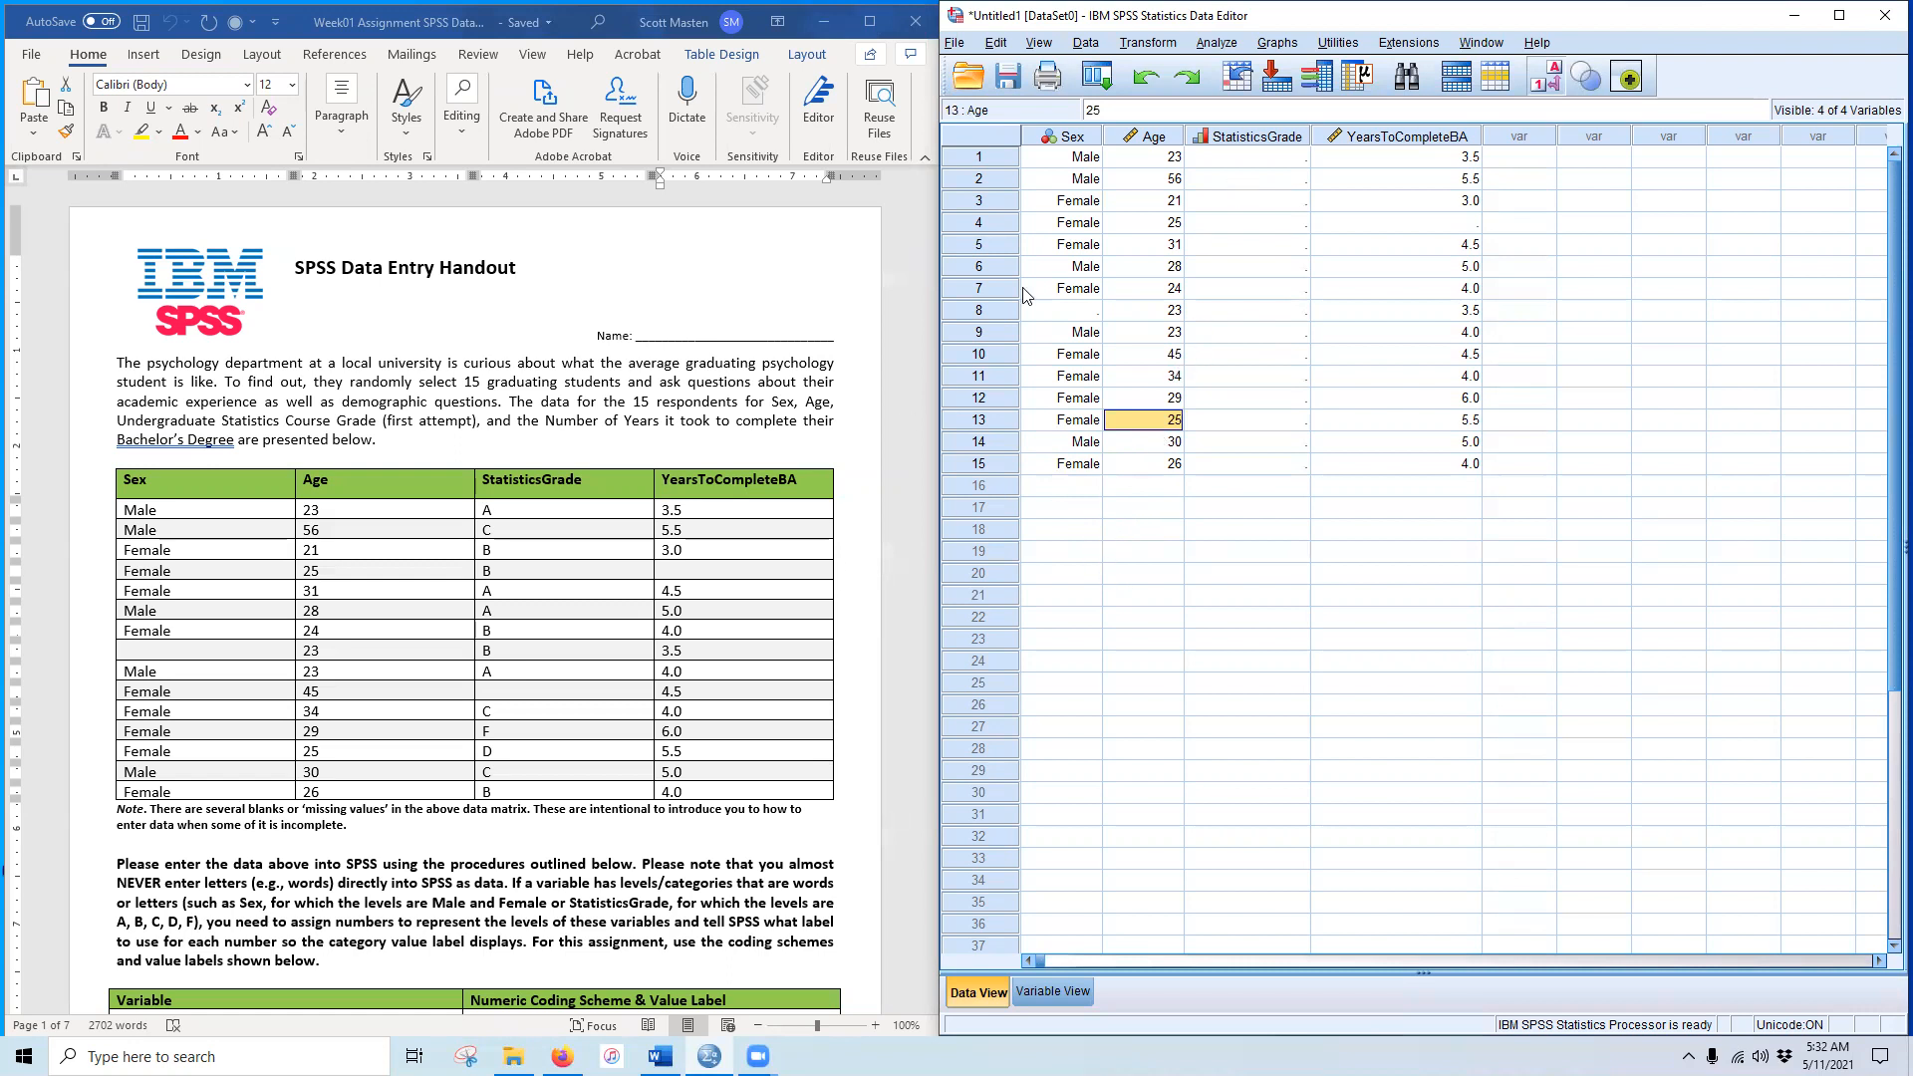
click(1280, 163)
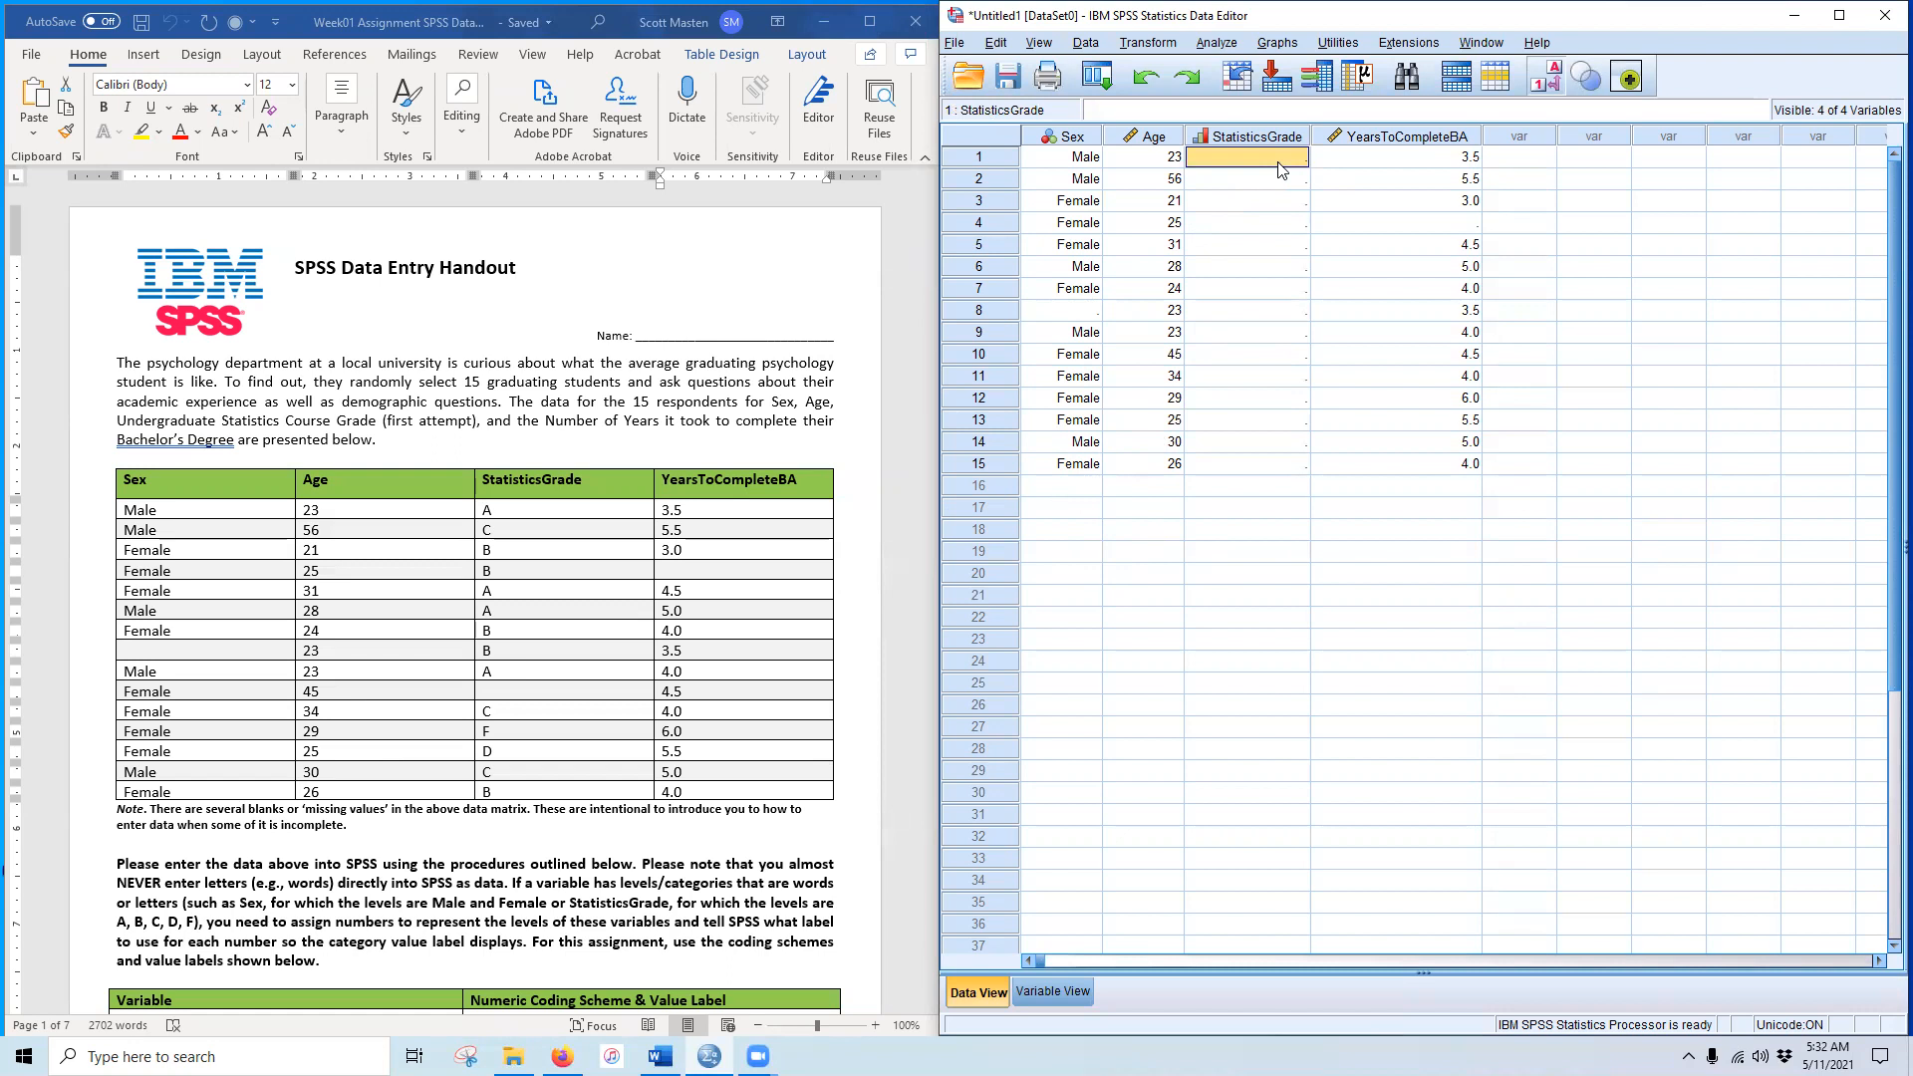
double_click(1281, 163)
Step: Enter grade A for student 1, undoing a trial change made with code 4
text(A)
key(Return)
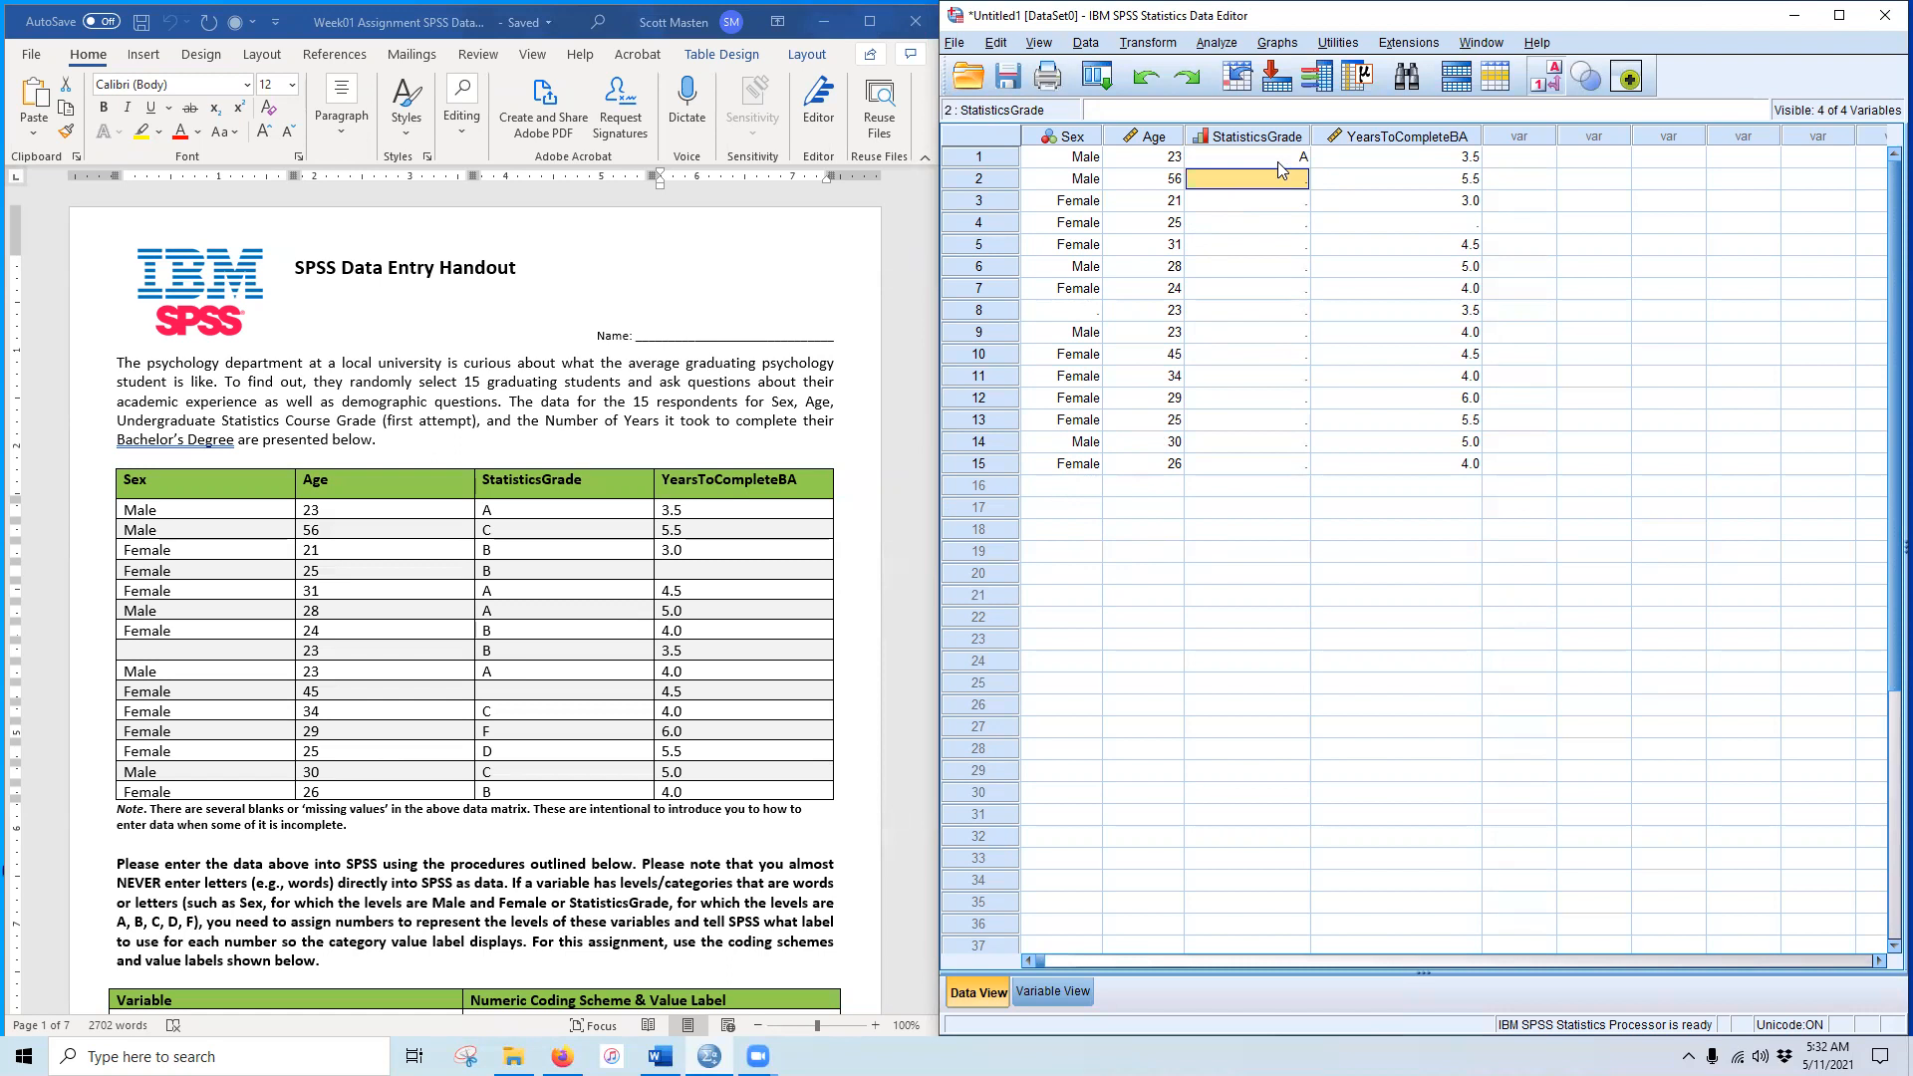
click(1280, 164)
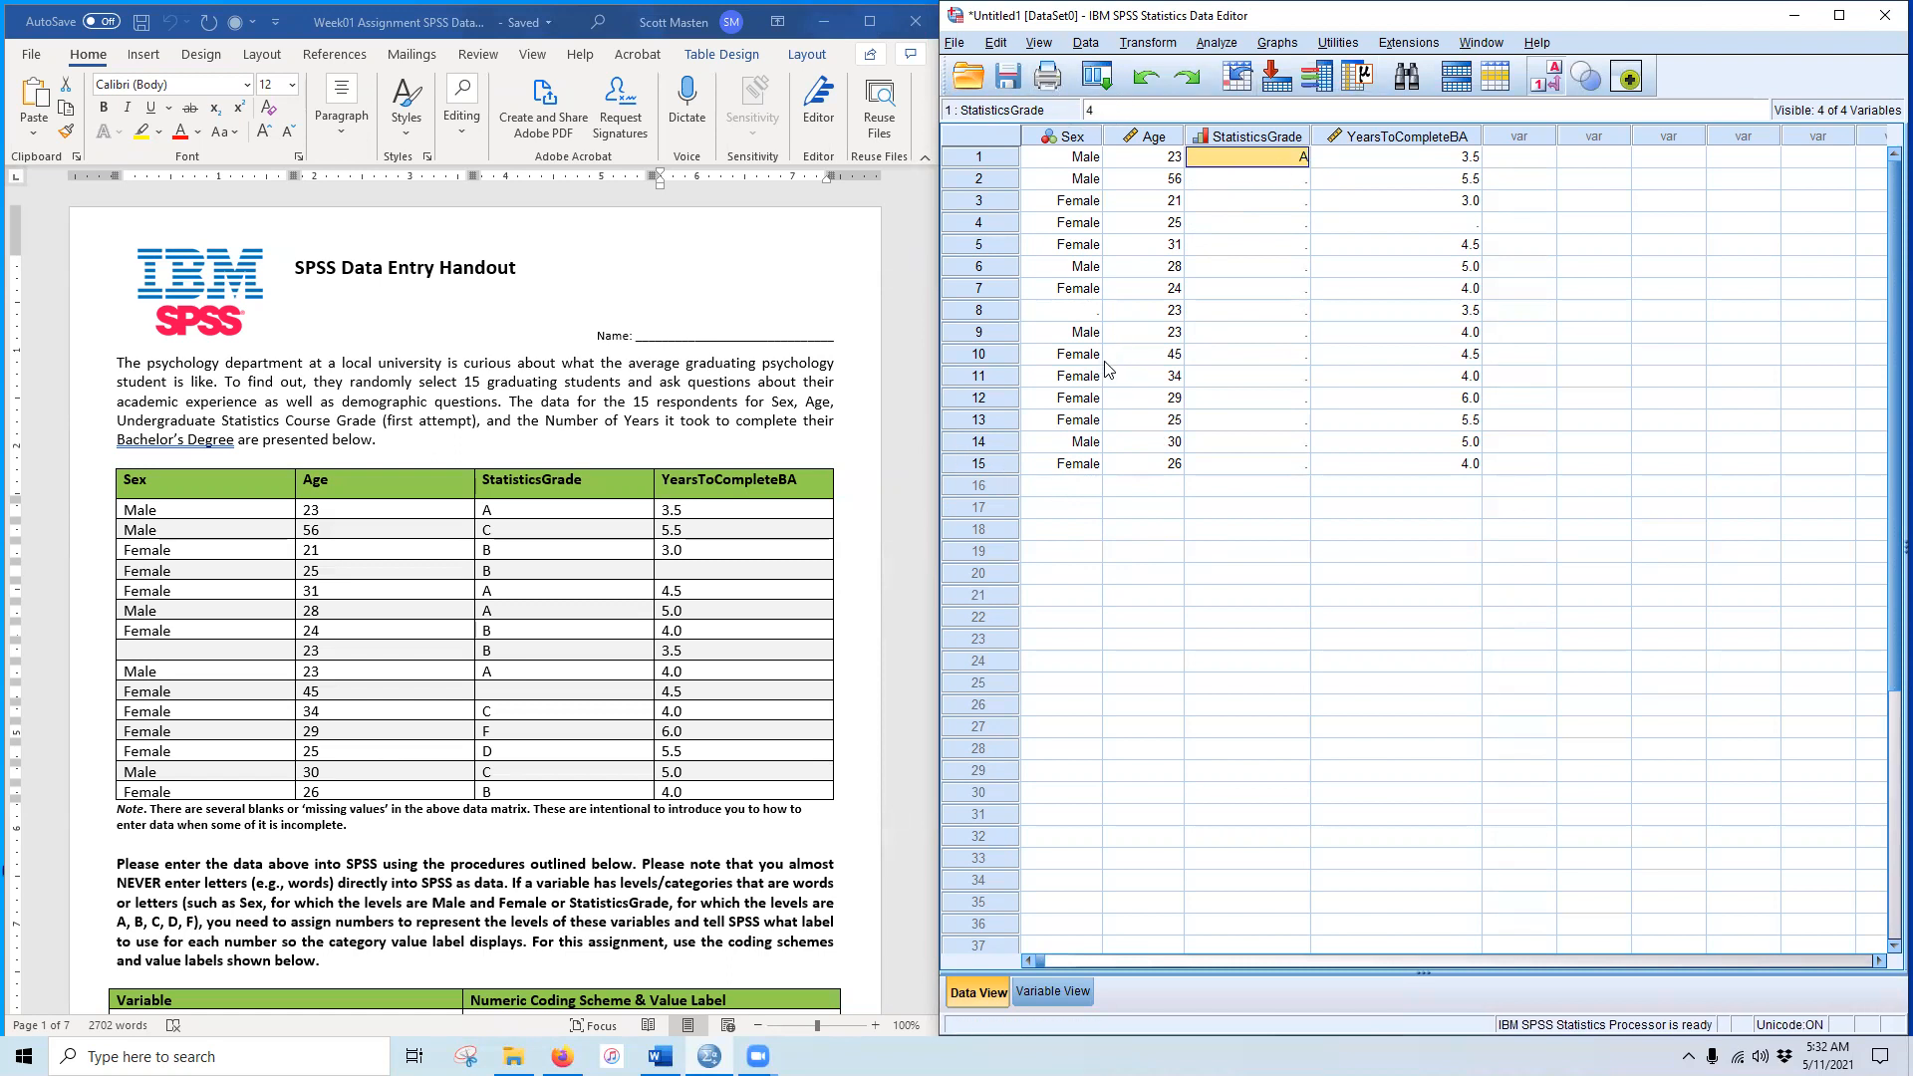
text(4)
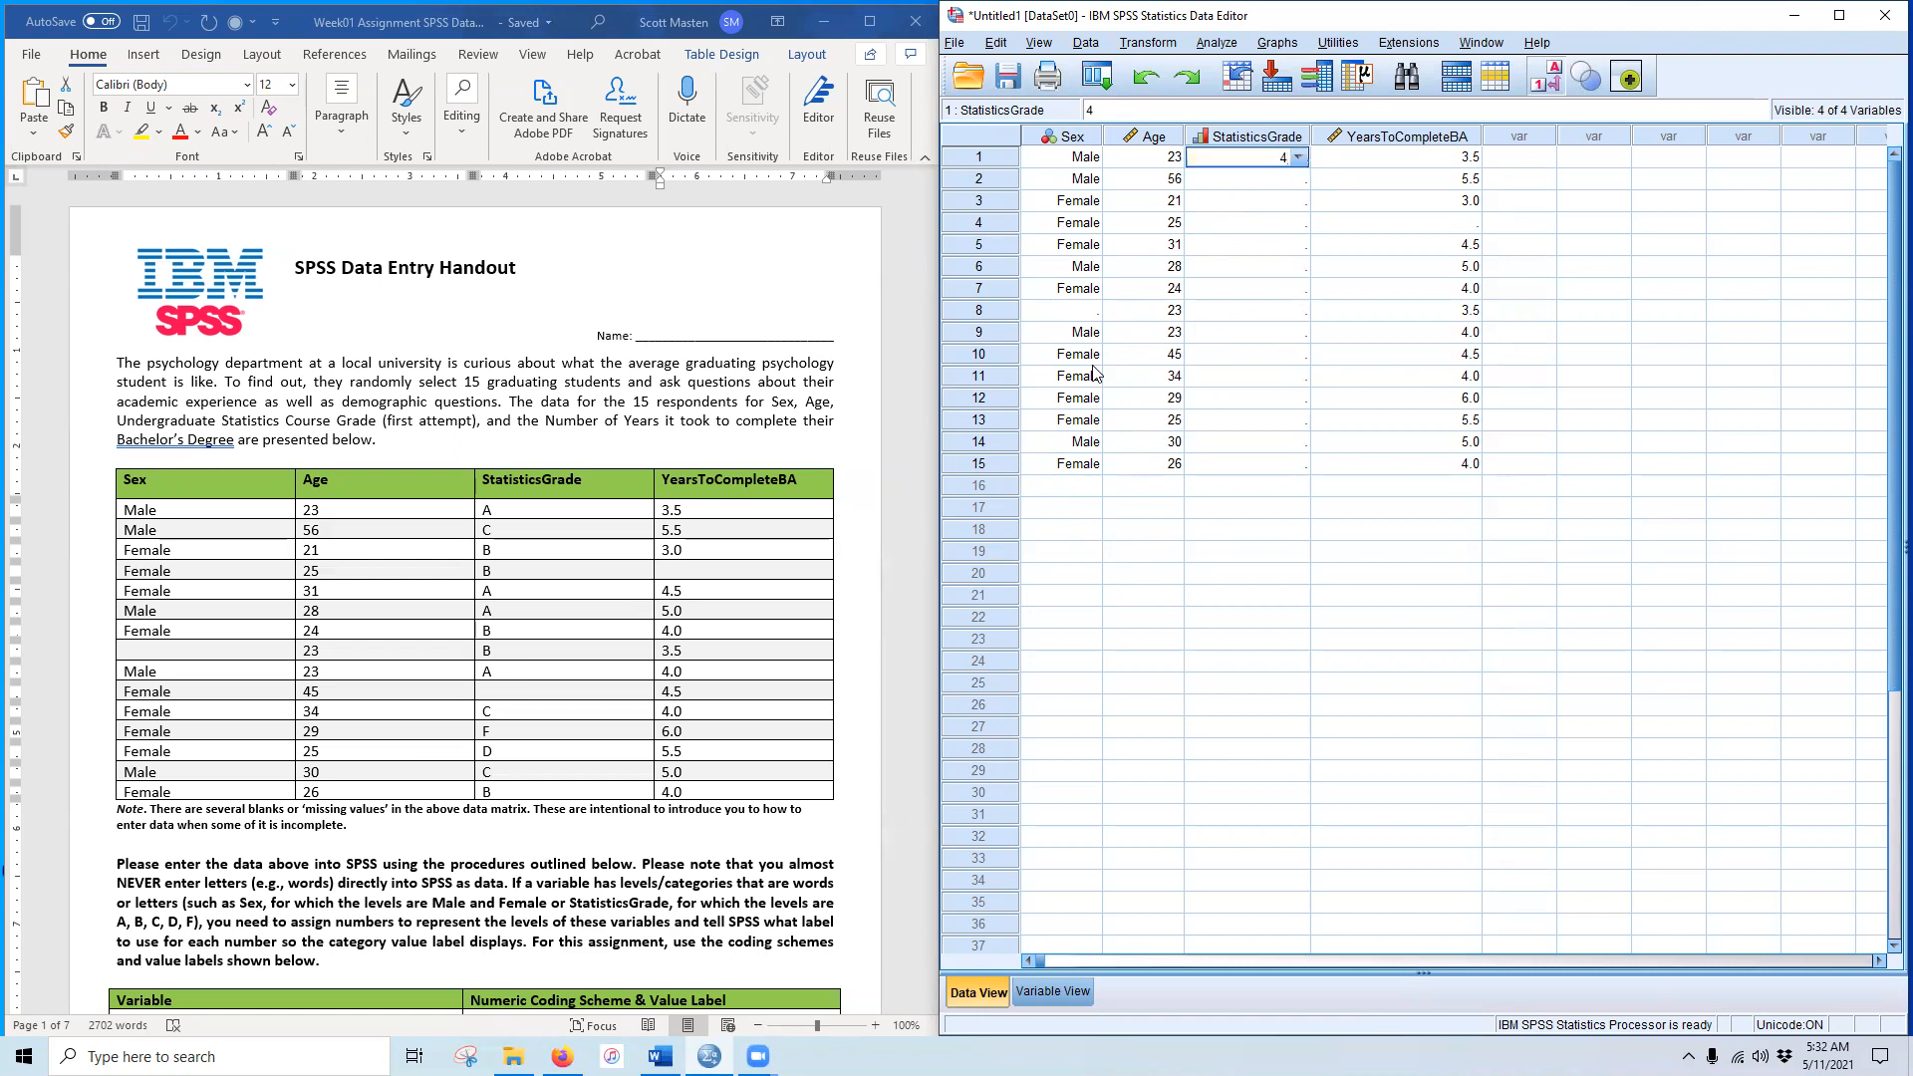
key(Down)
key(Return)
key(ctrl+z)
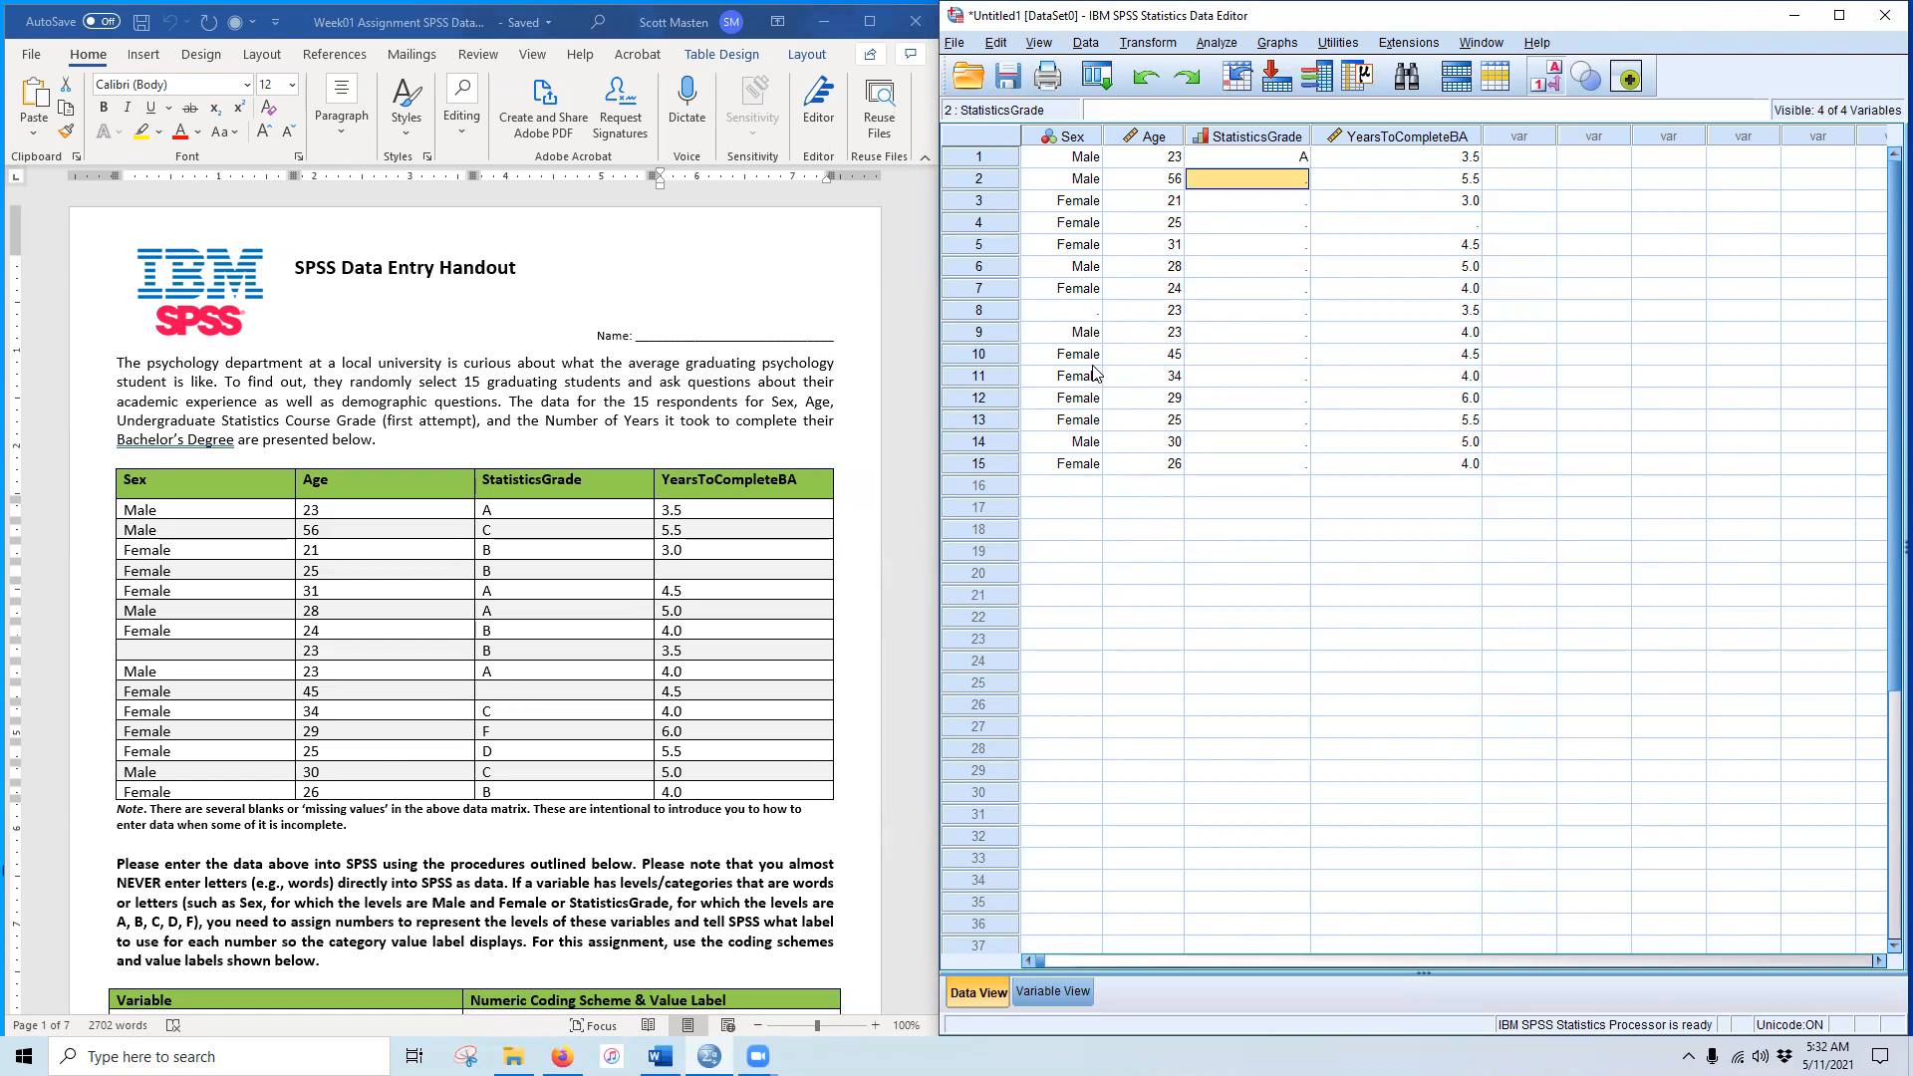
Step: Enter grades for students 2–9: C (corrected from B), B, B, A, A, B, B, A
text(B)
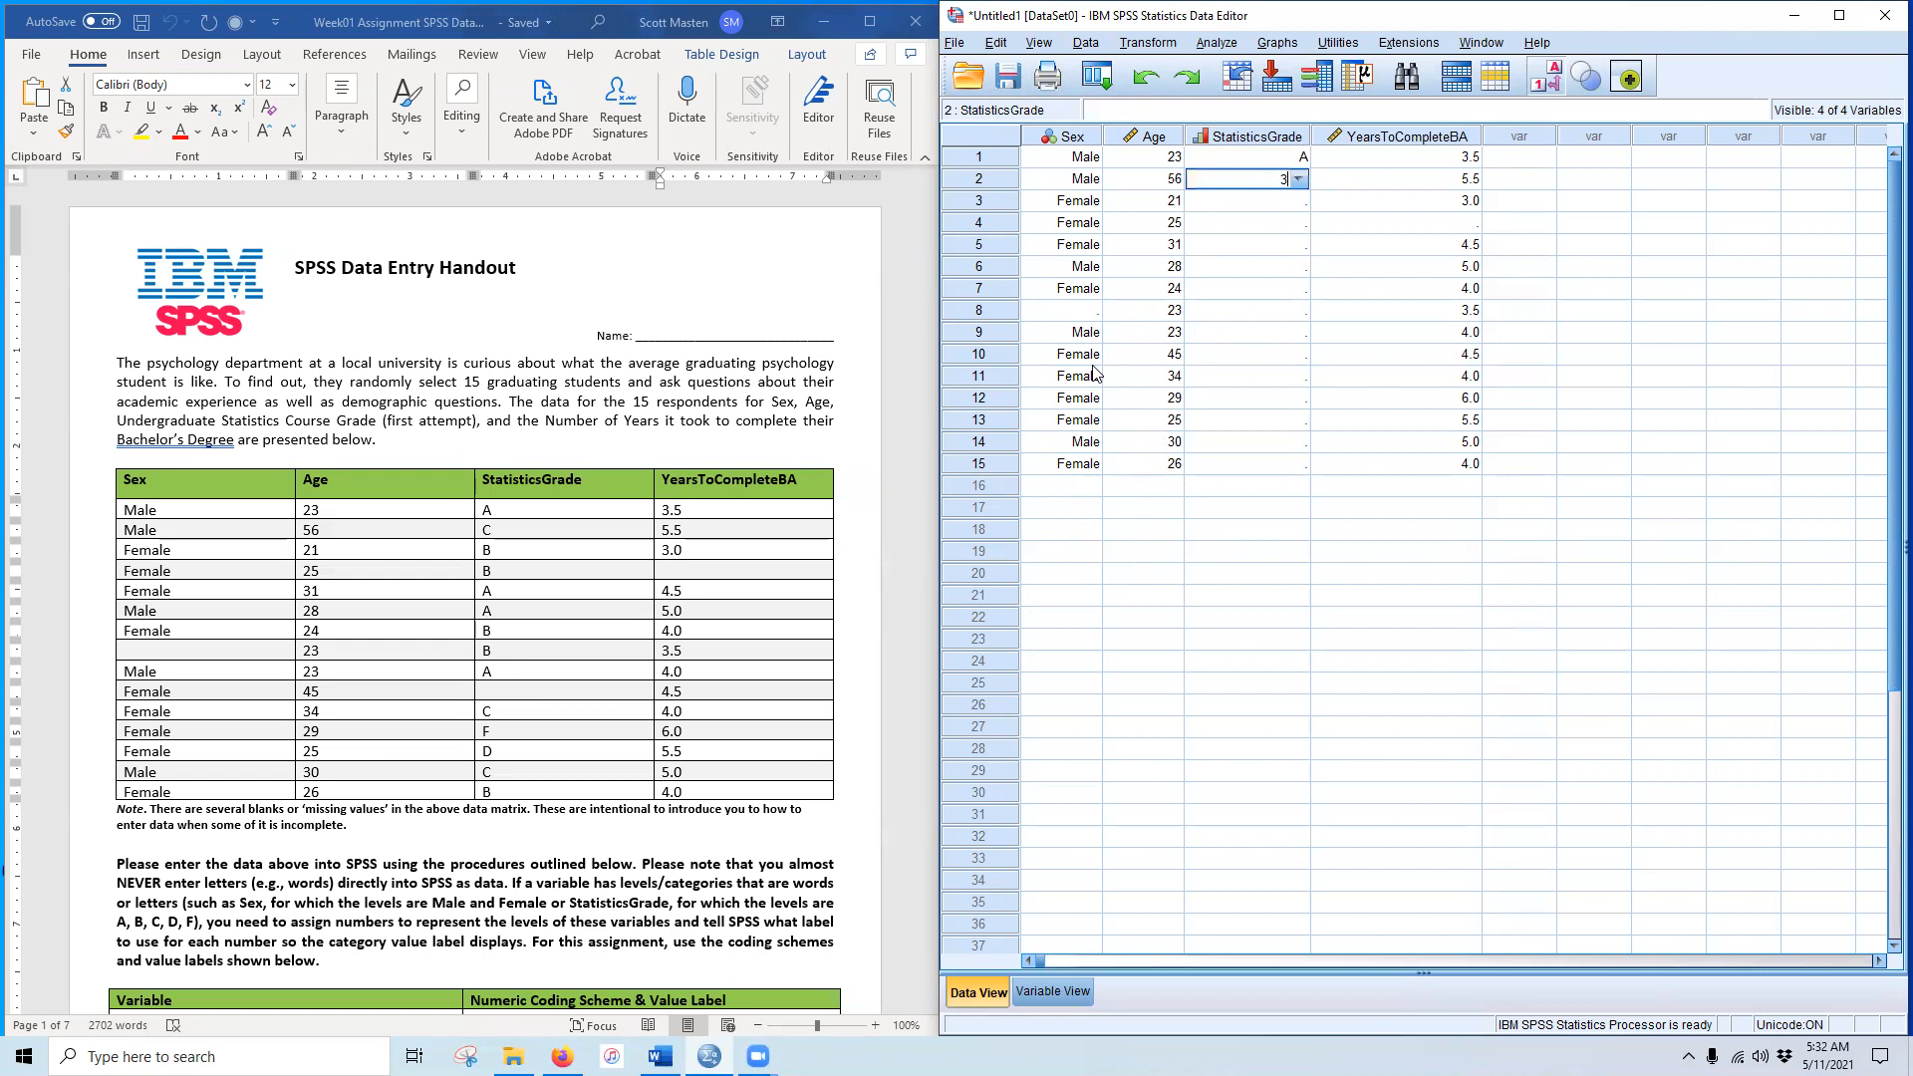
key(Return)
key(Return)
key(Up)
key(Up)
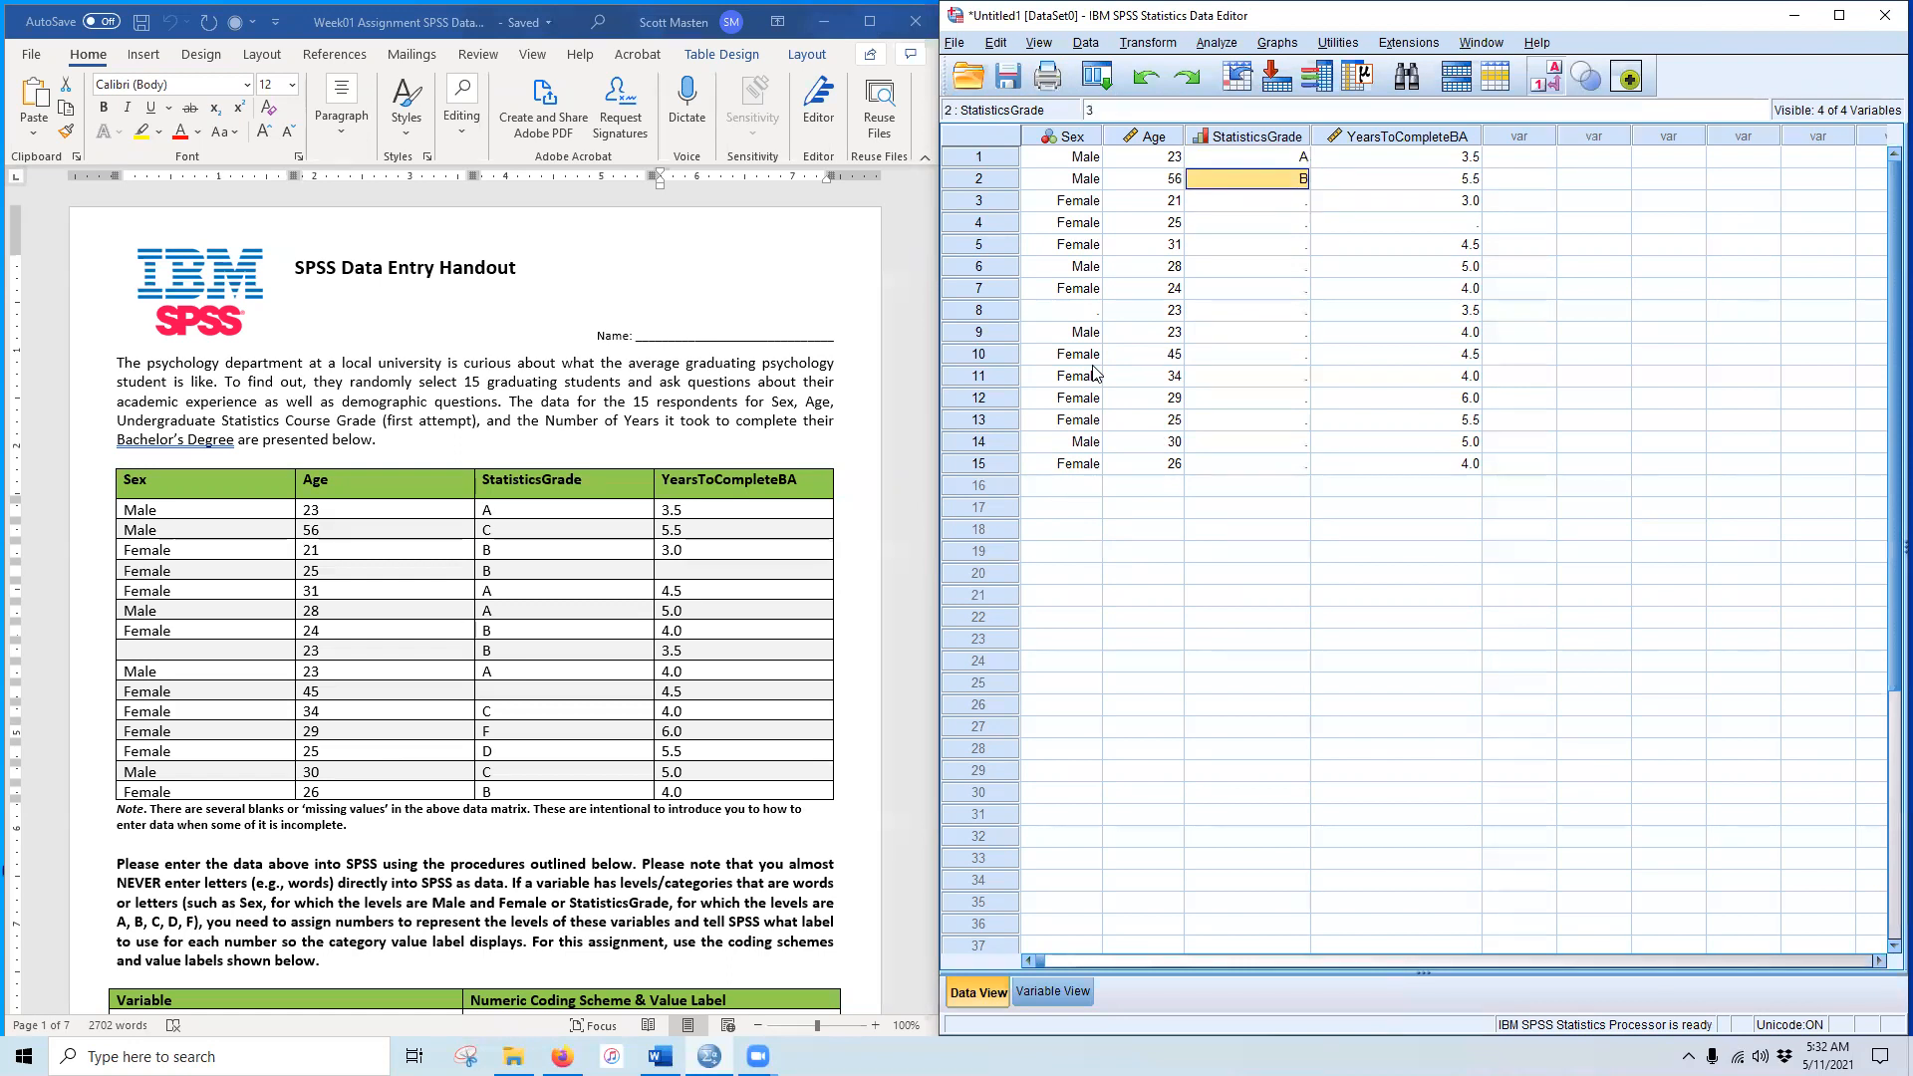
text(C)
key(Return)
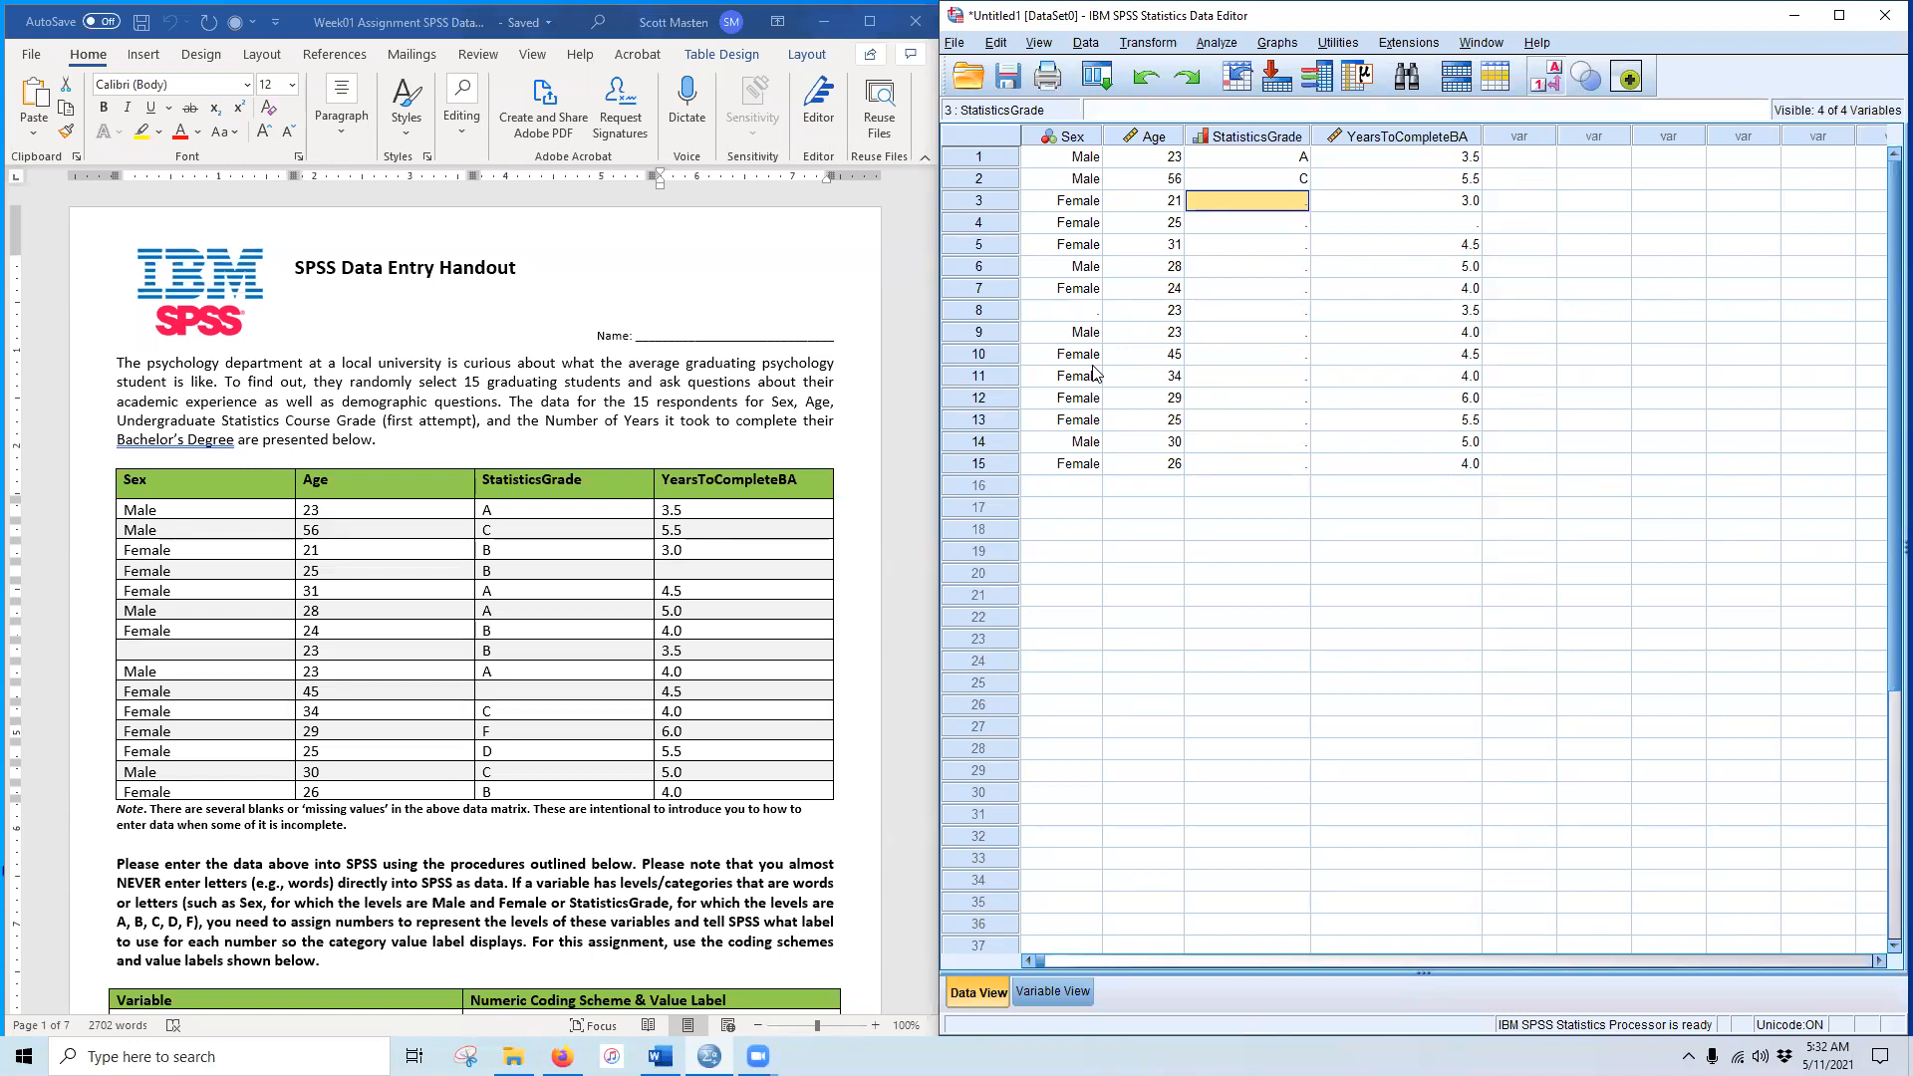
text(B)
key(Return)
text(B)
key(Return)
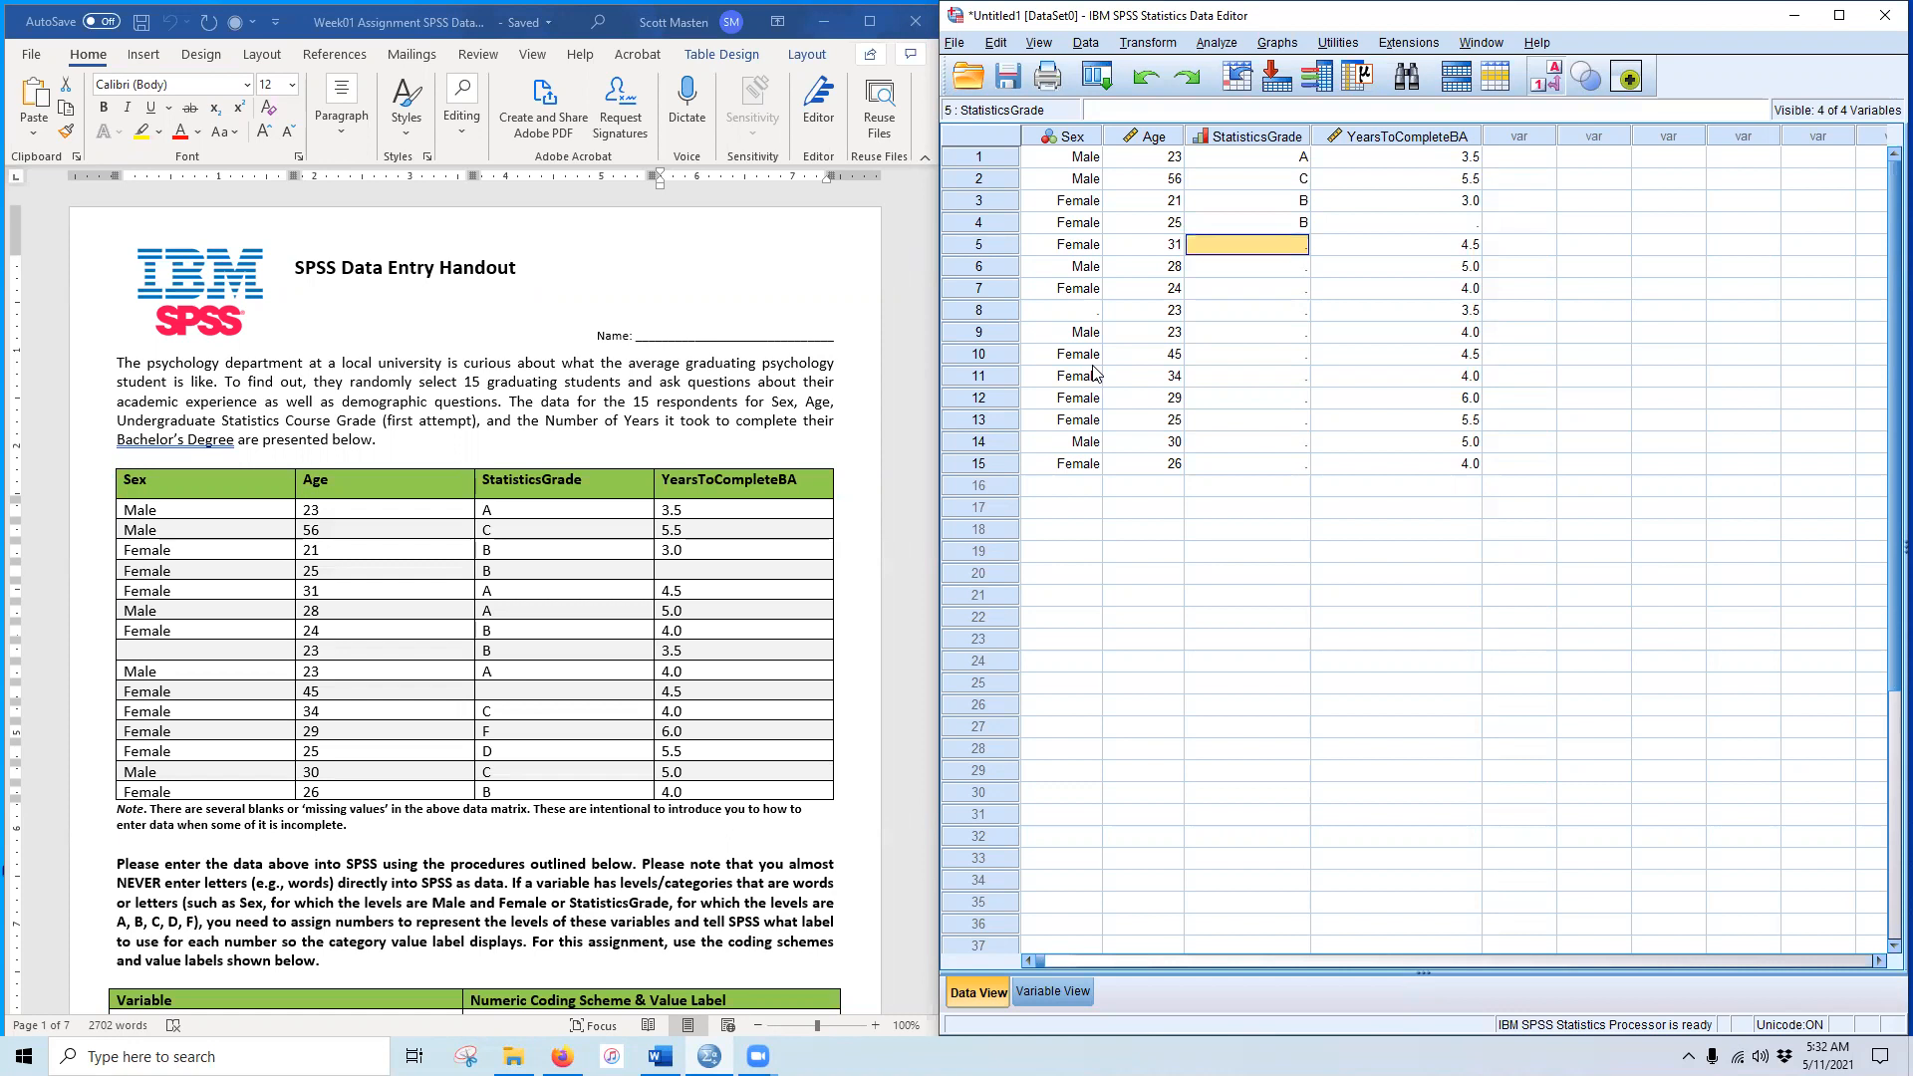
text(A)
key(Return)
text(A)
key(Return)
text(B)
key(Return)
text(B)
key(Return)
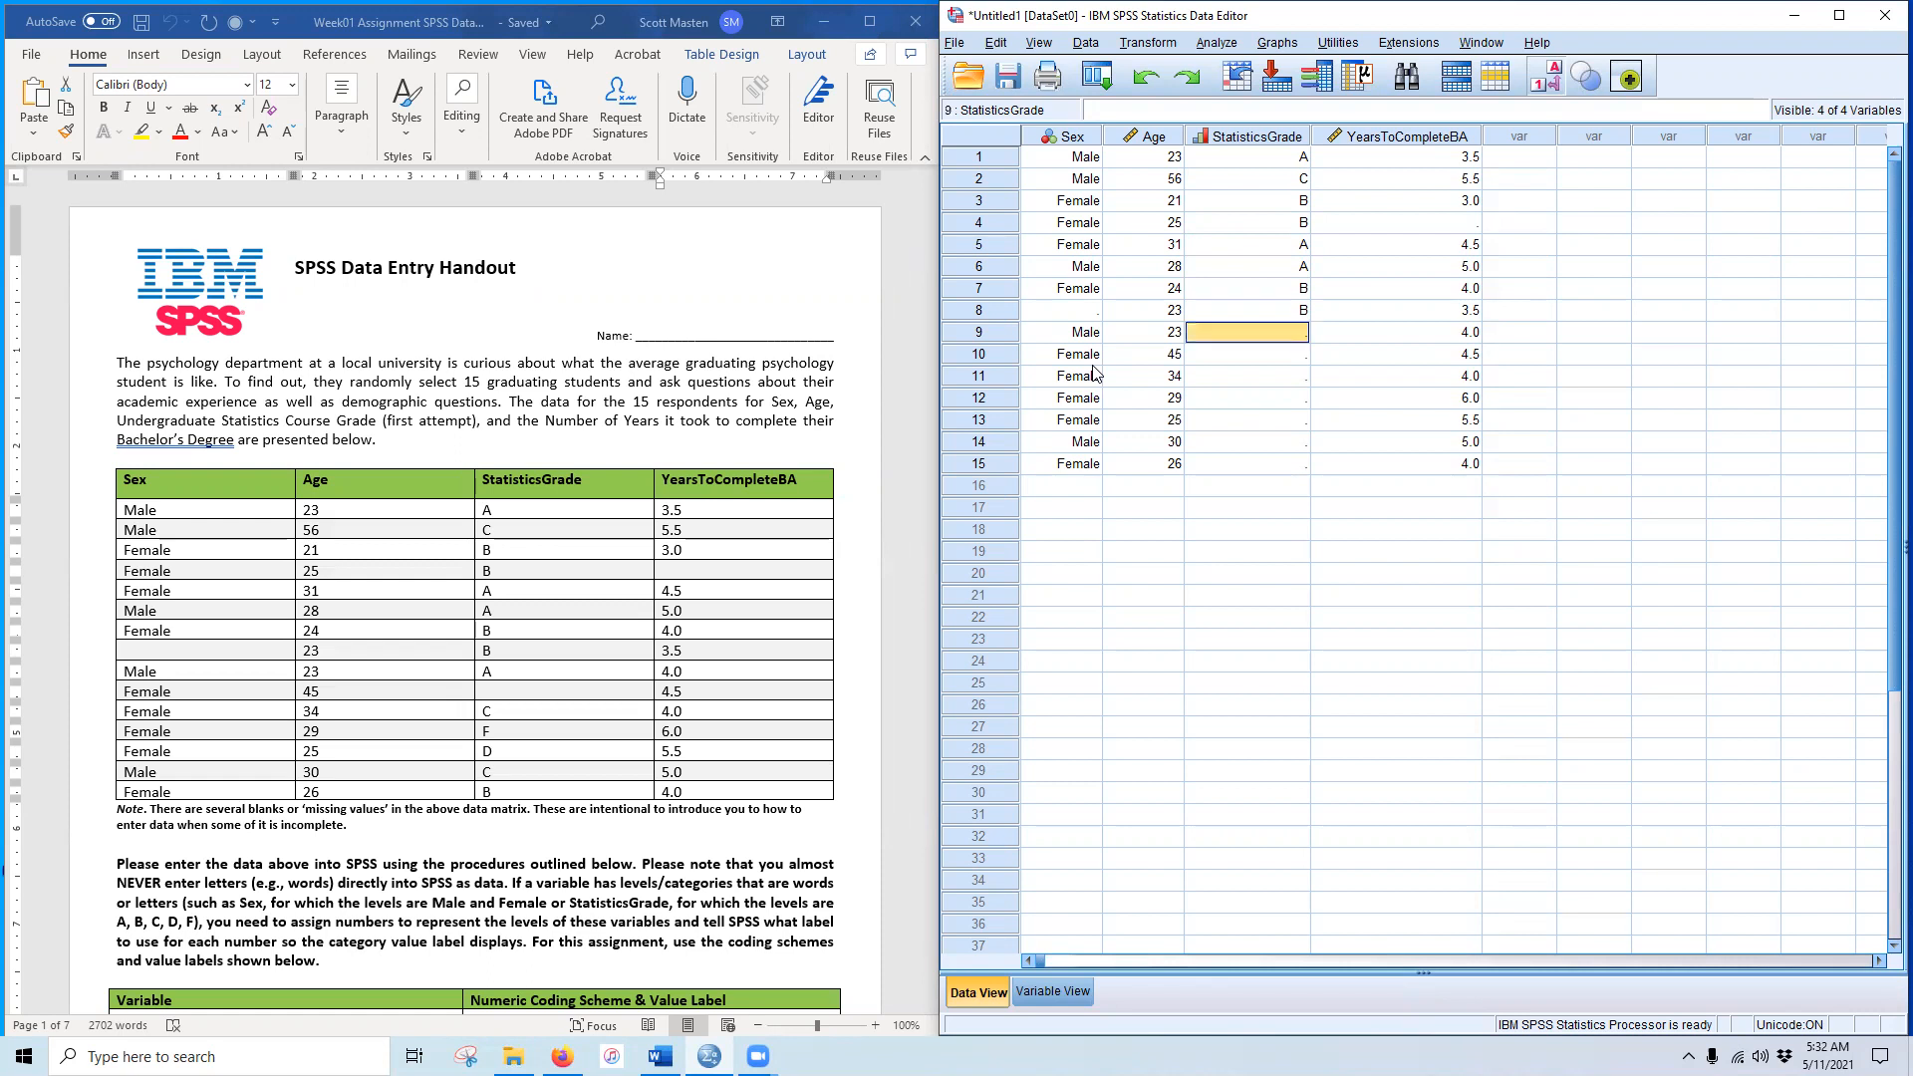
text(A)
key(Return)
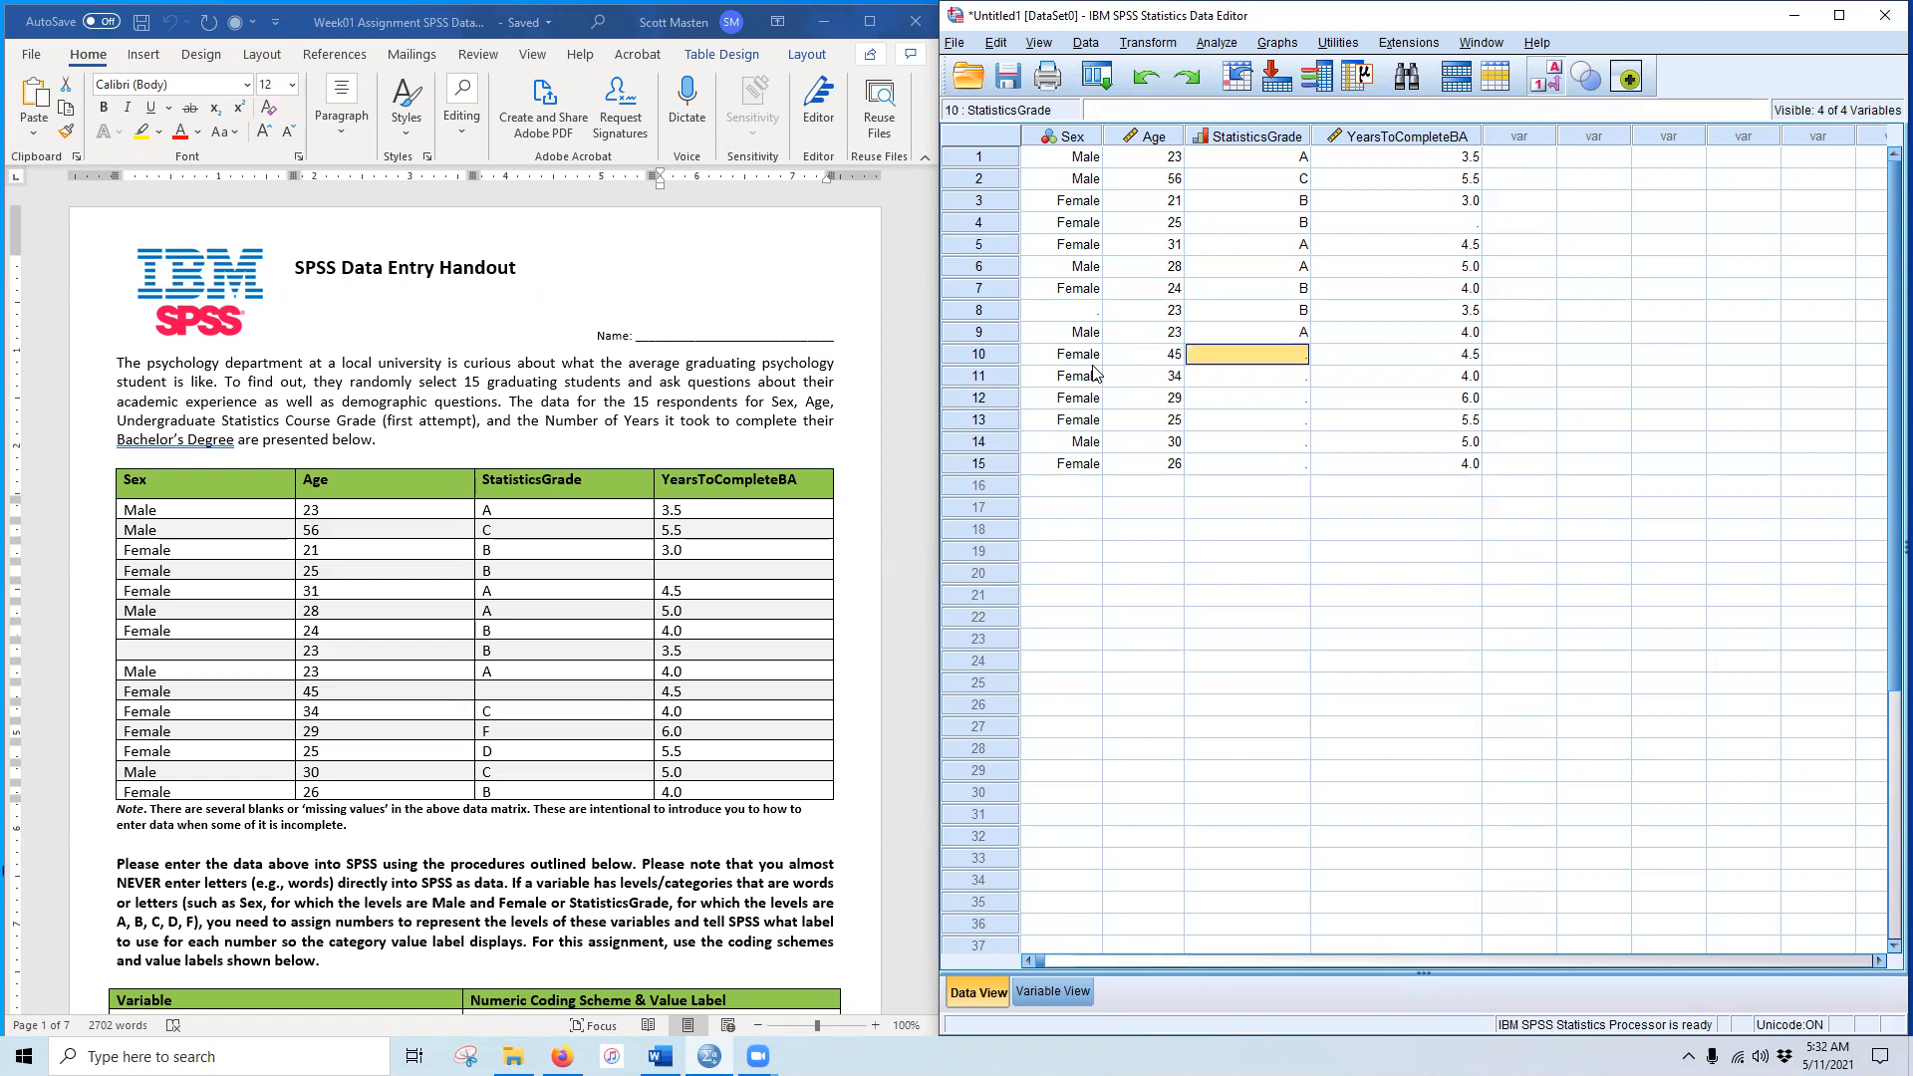
Step: Leave student 10 blank and enter grades C, F, D, C, B for students 11–15
key(Return)
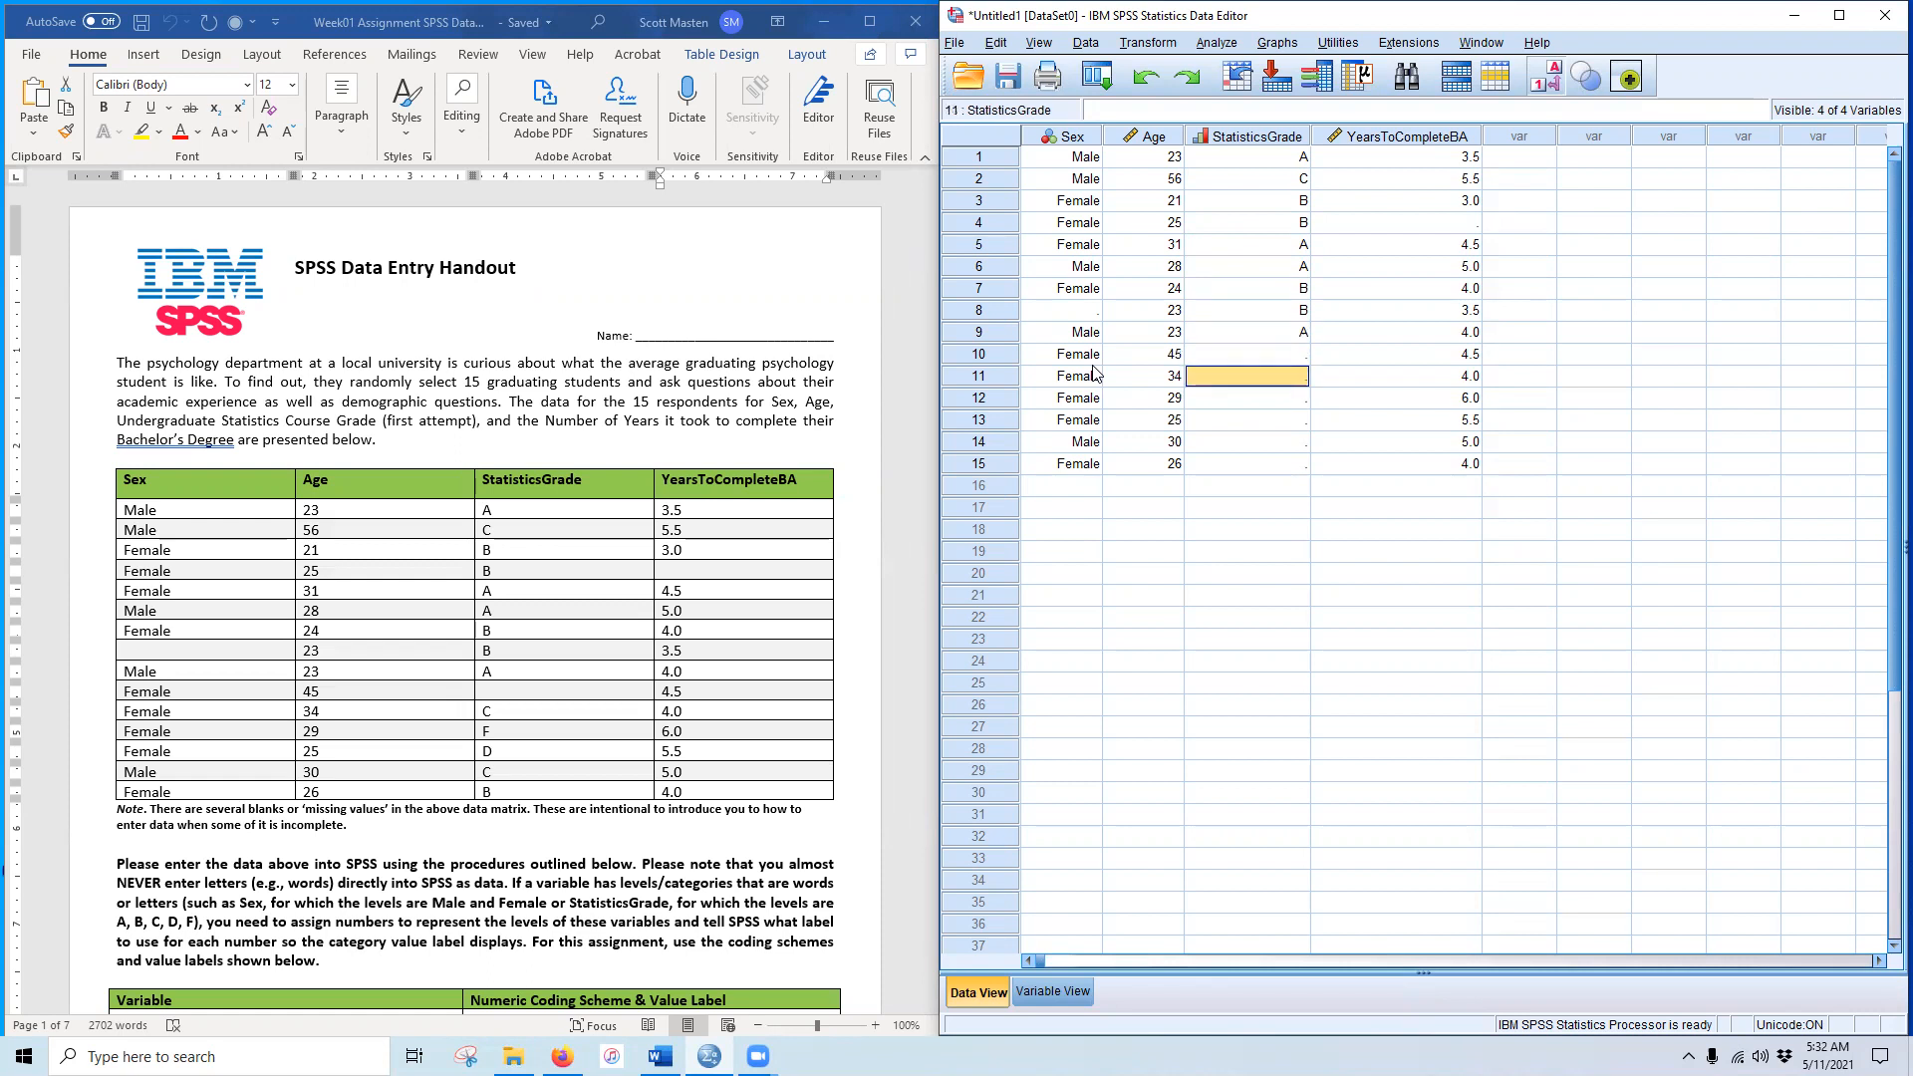
text(C)
key(Return)
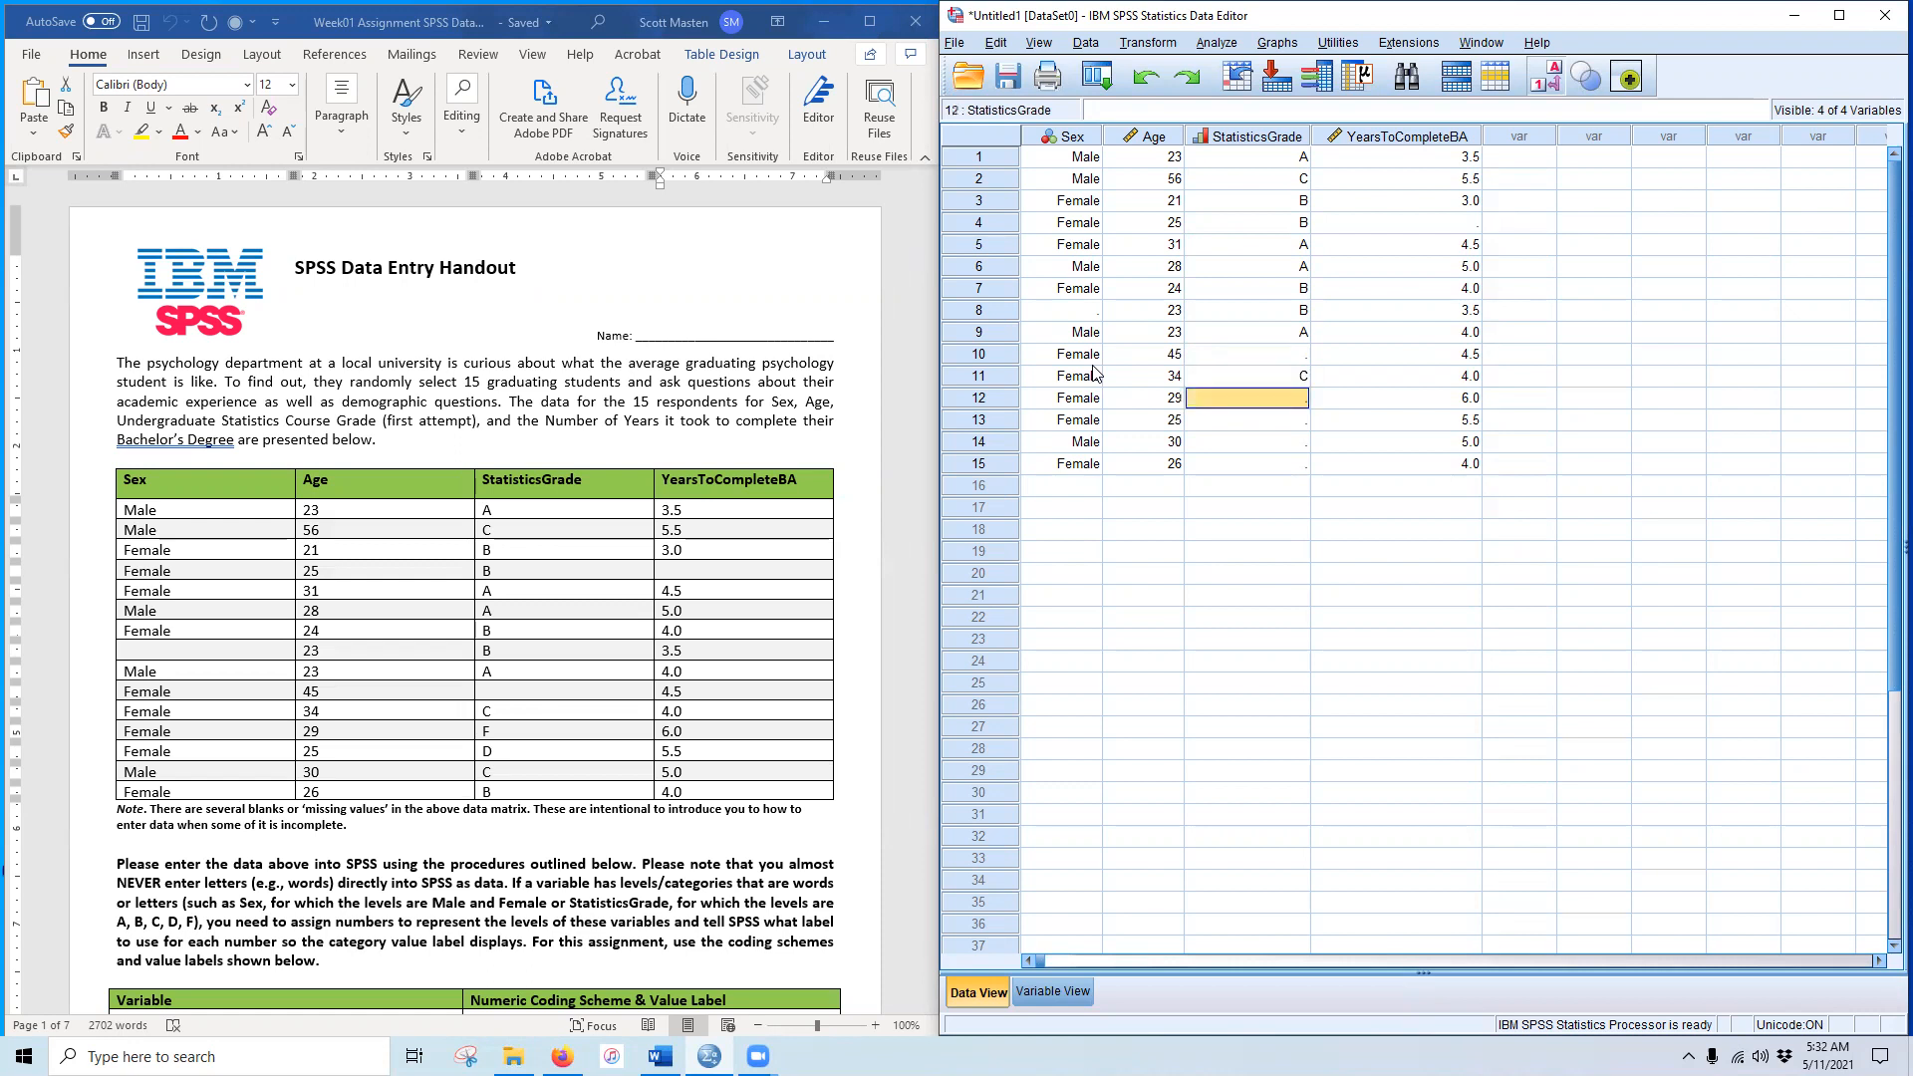
text(0)
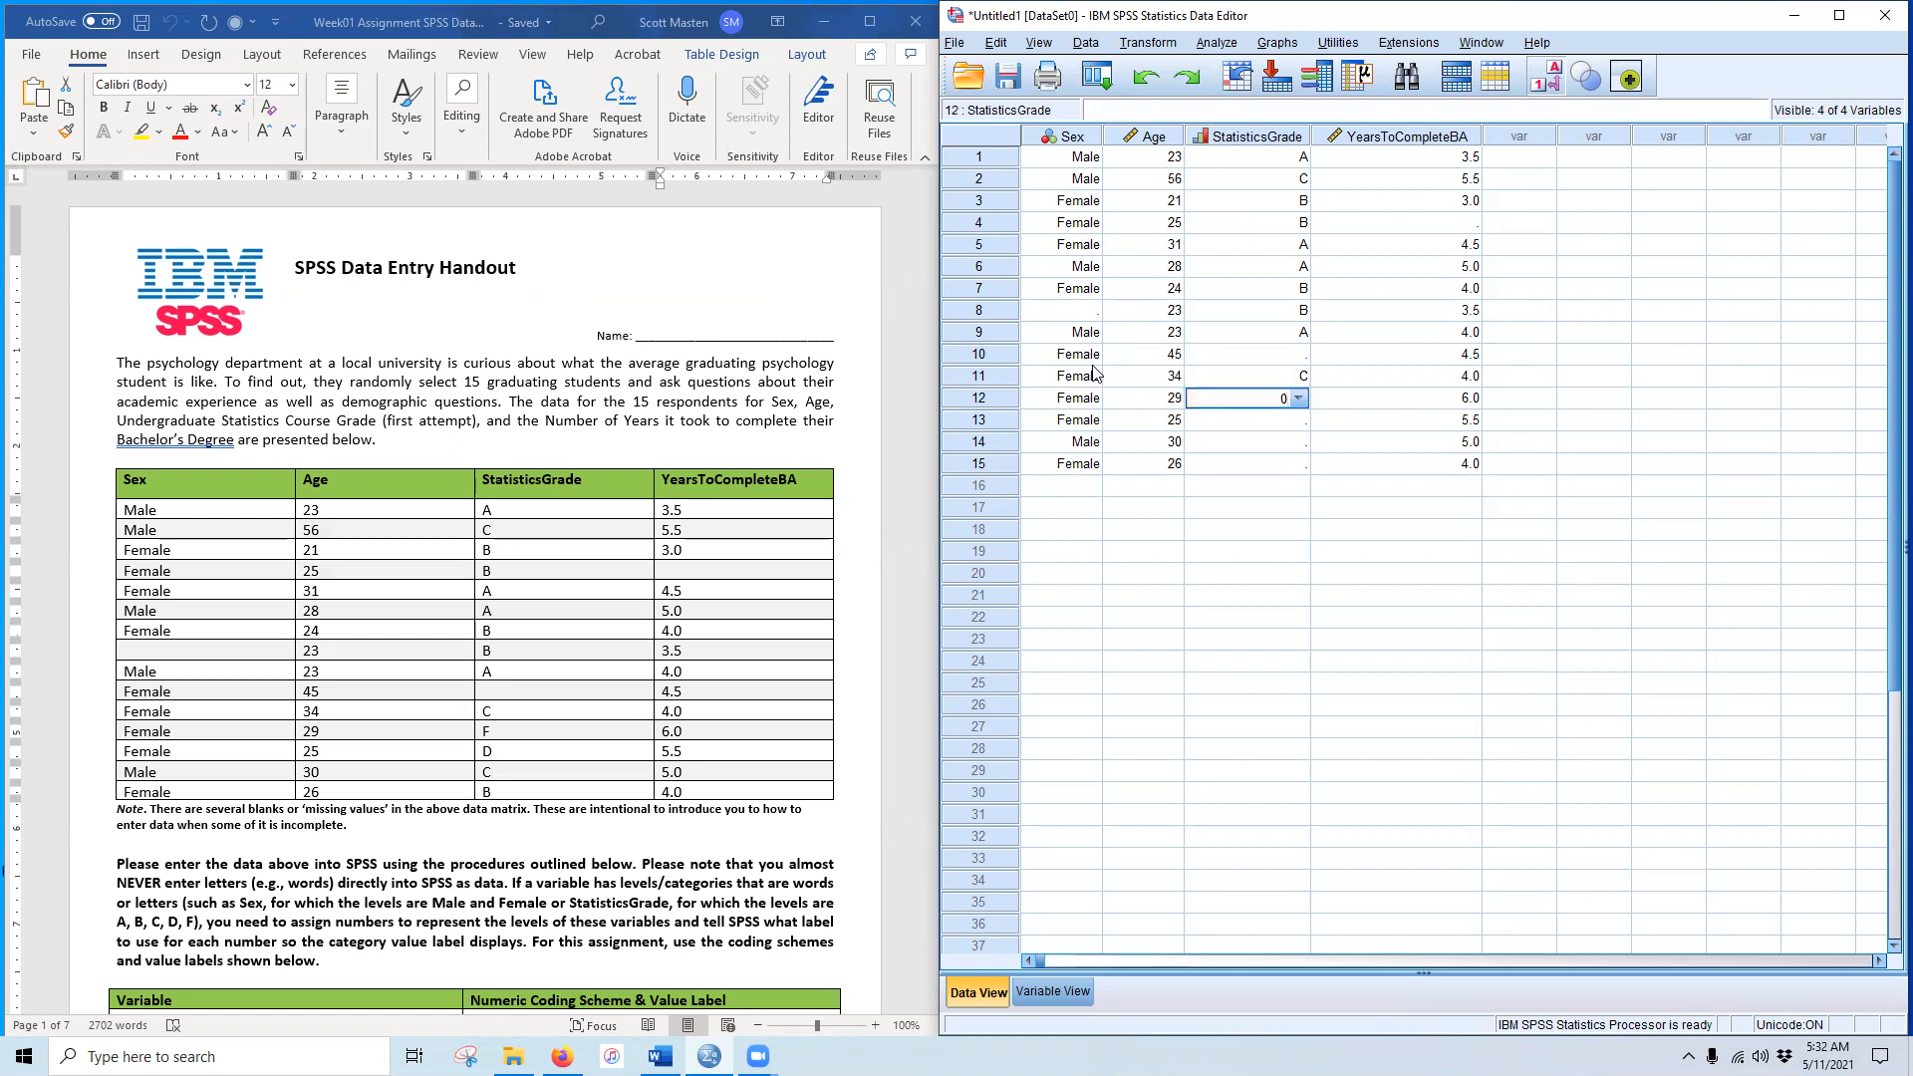
key(Return)
text(1)
key(Return)
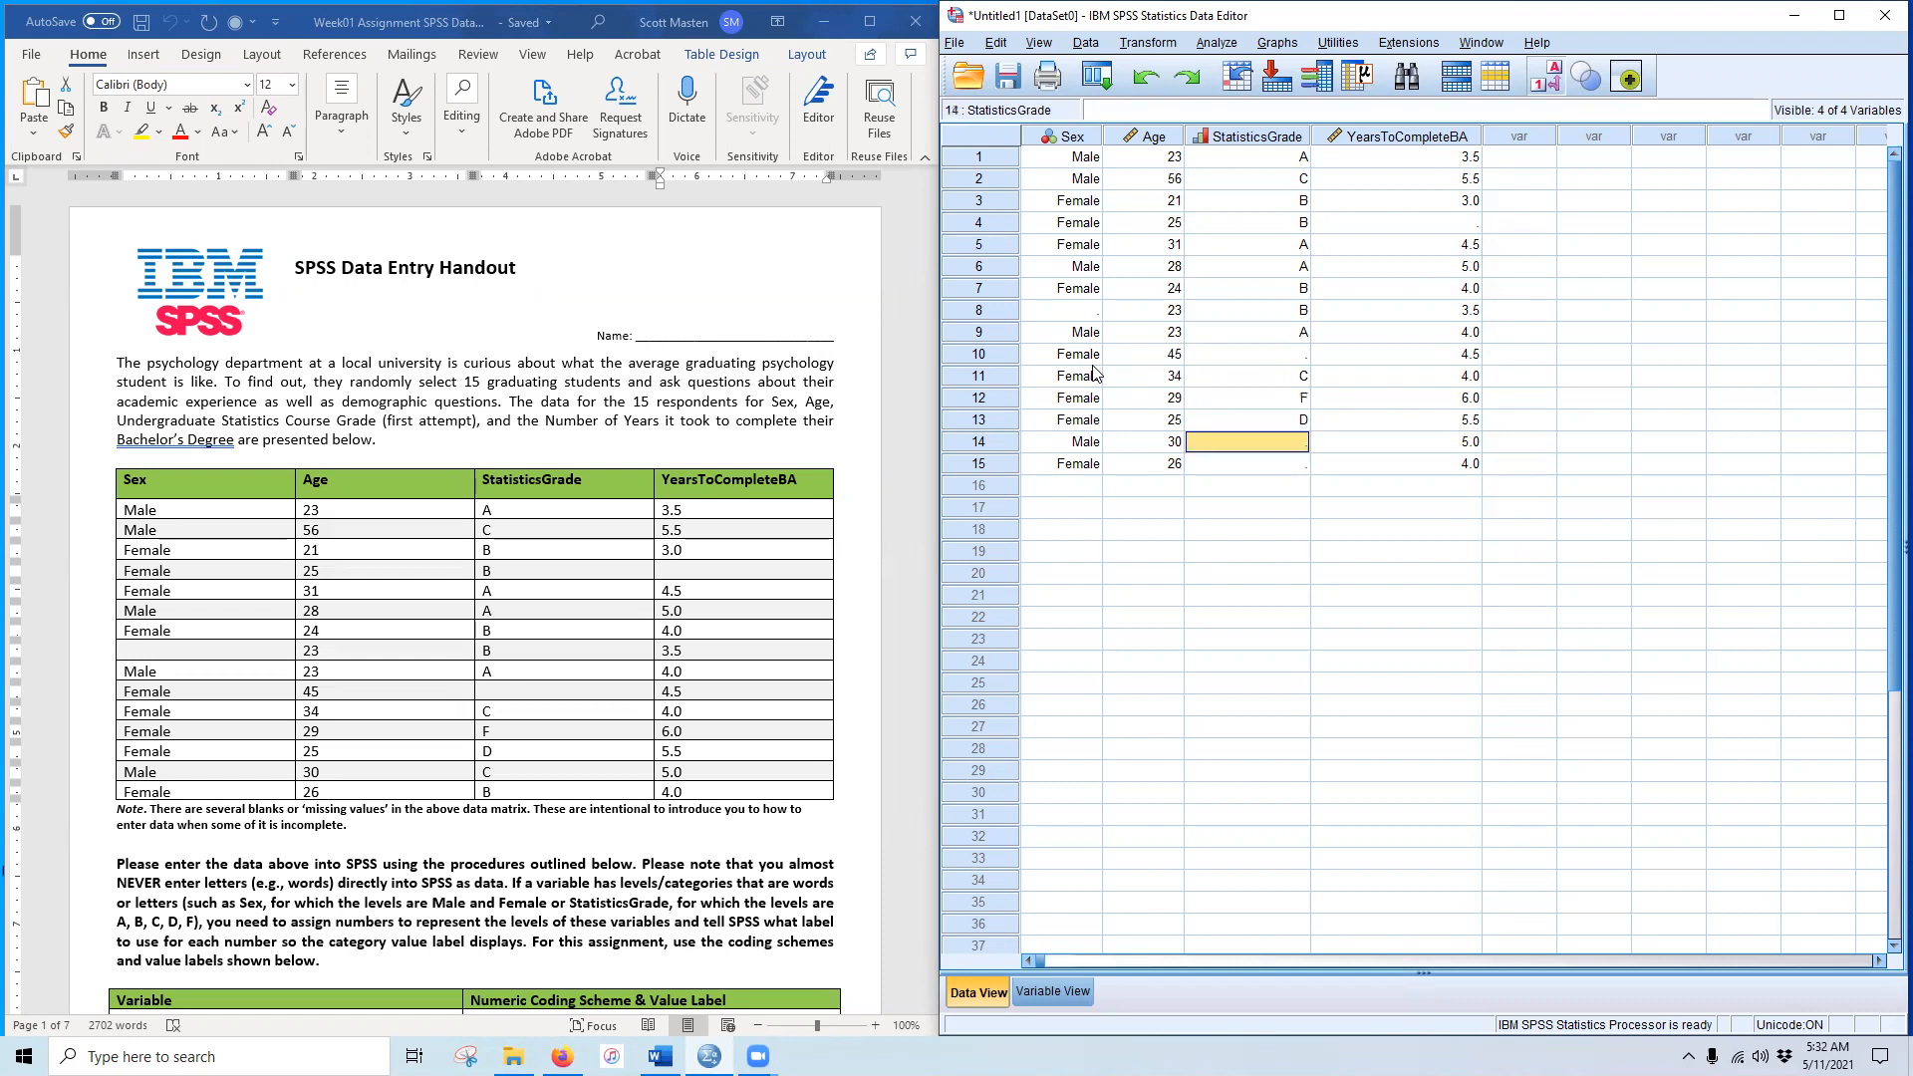
text(2)
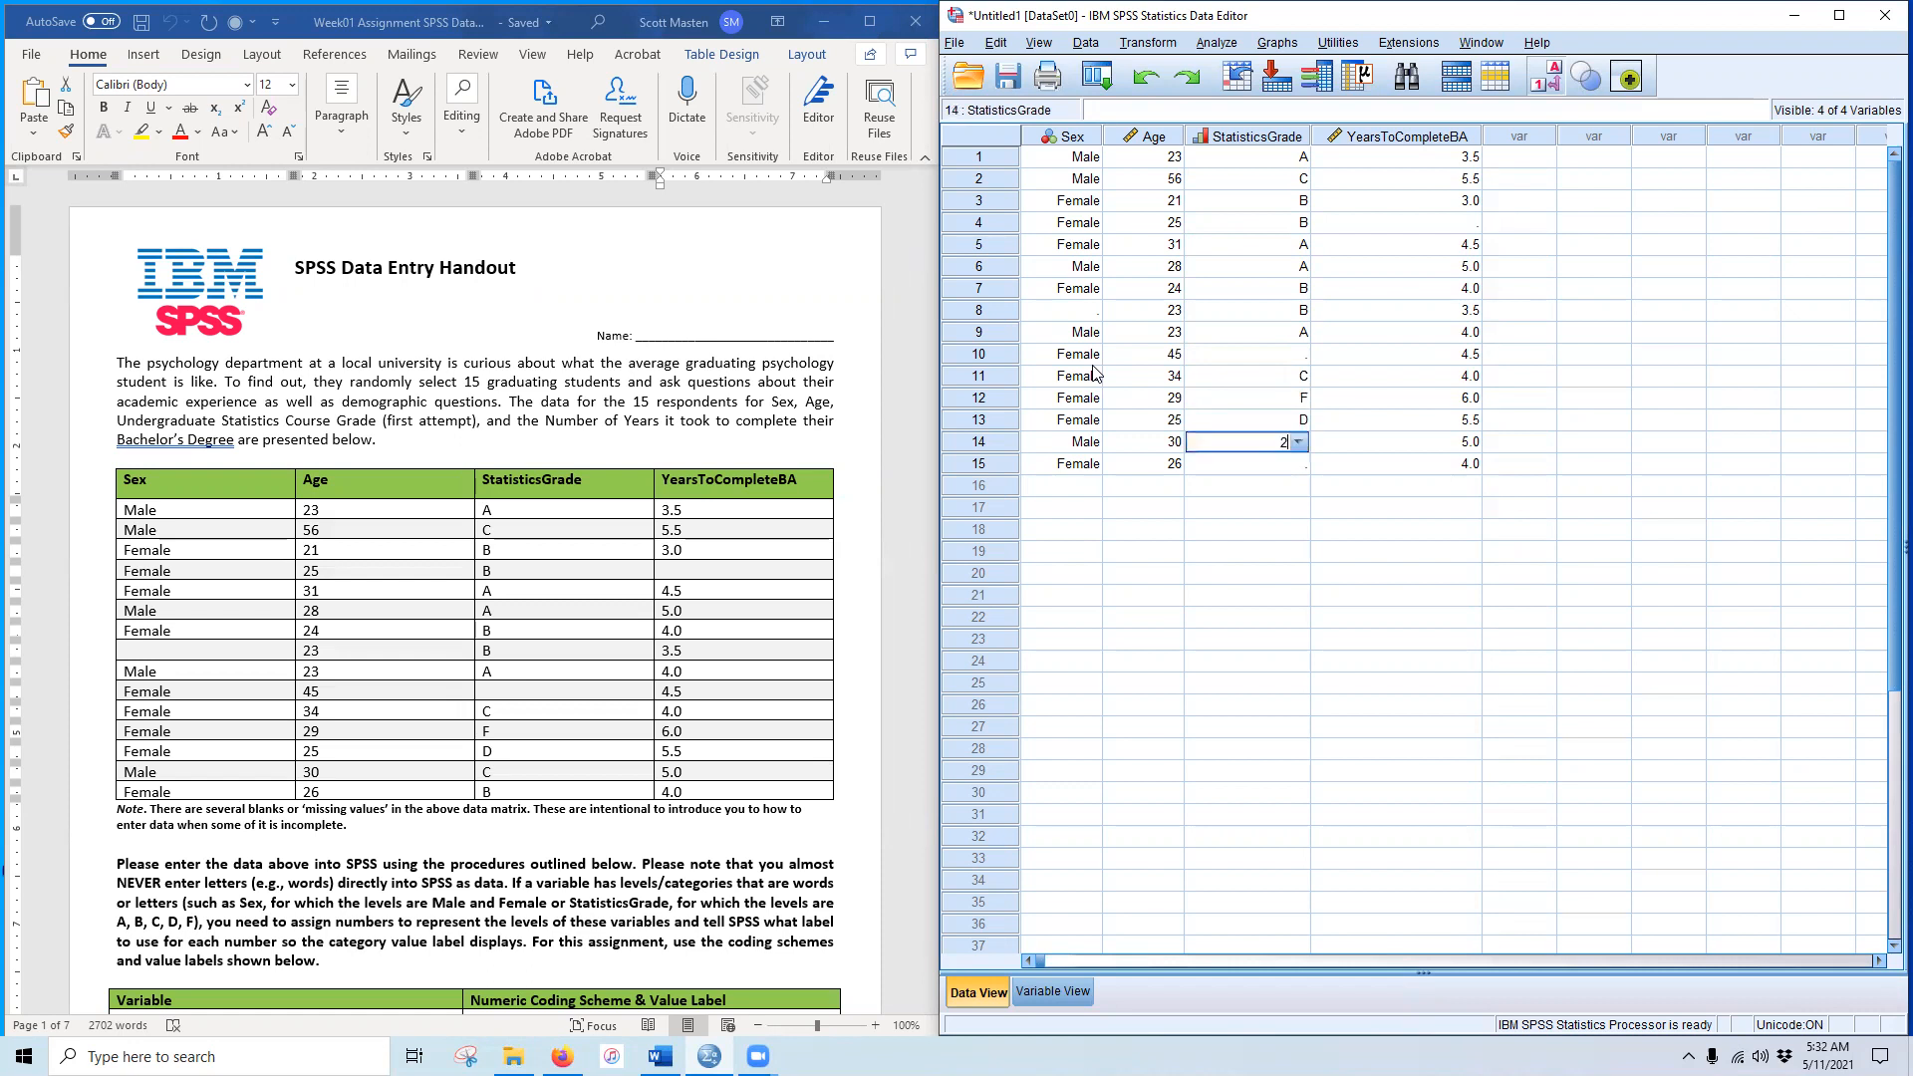
key(Return)
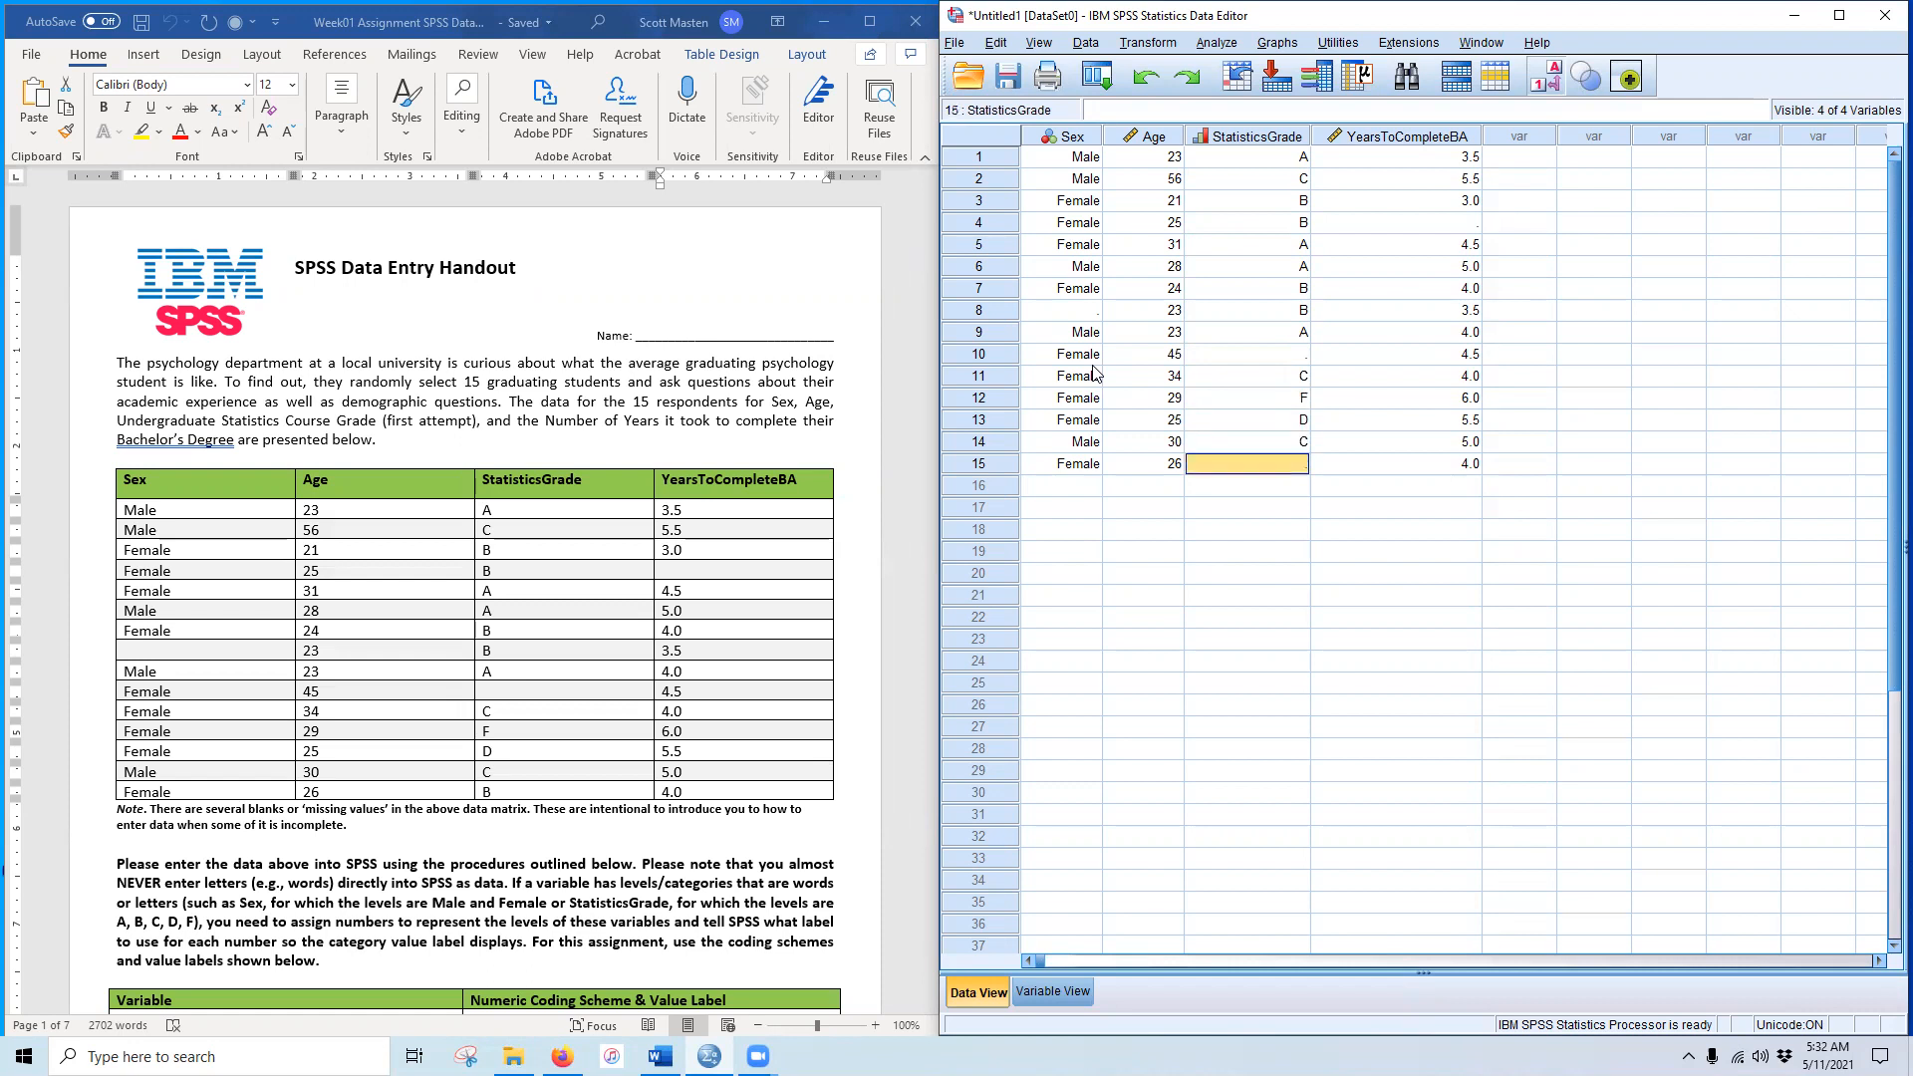
text(3)
key(Return)
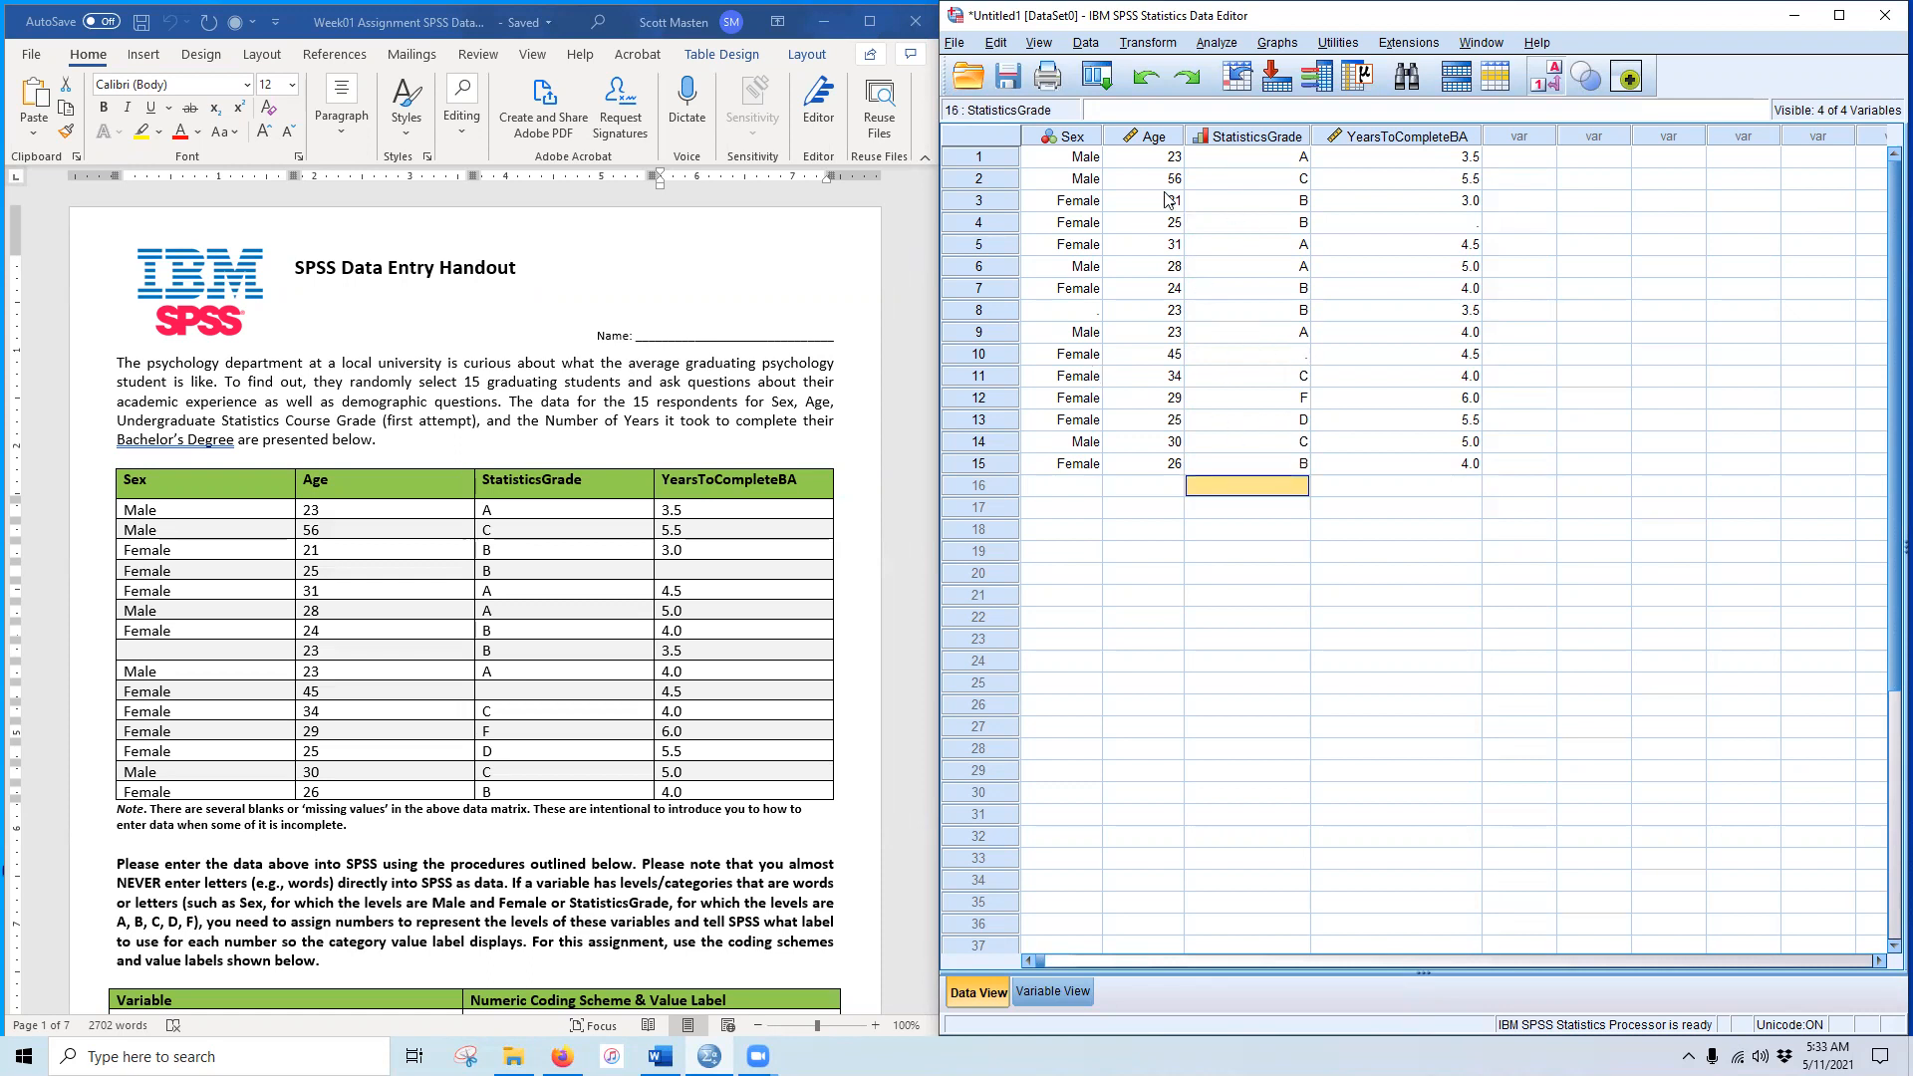
click(1058, 139)
click(1084, 162)
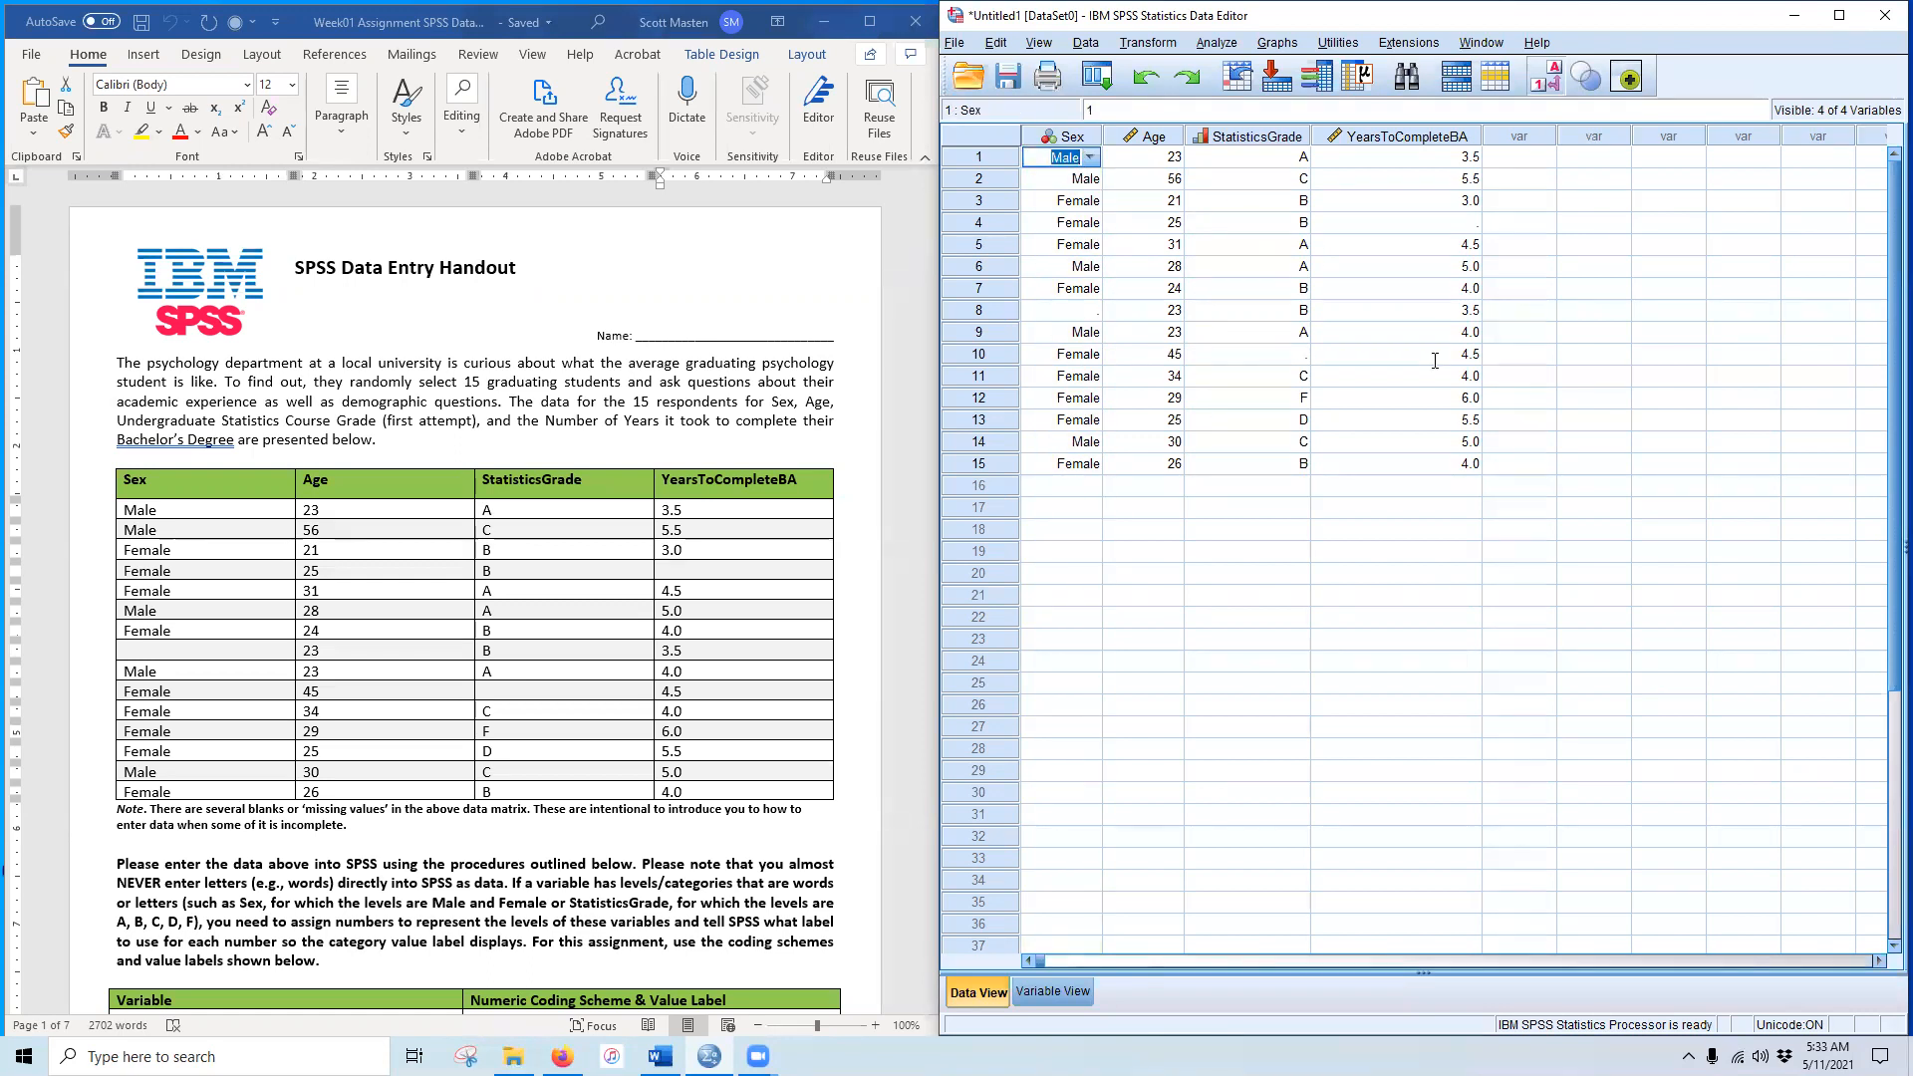
click(1325, 267)
drag(1087, 158, 1320, 468)
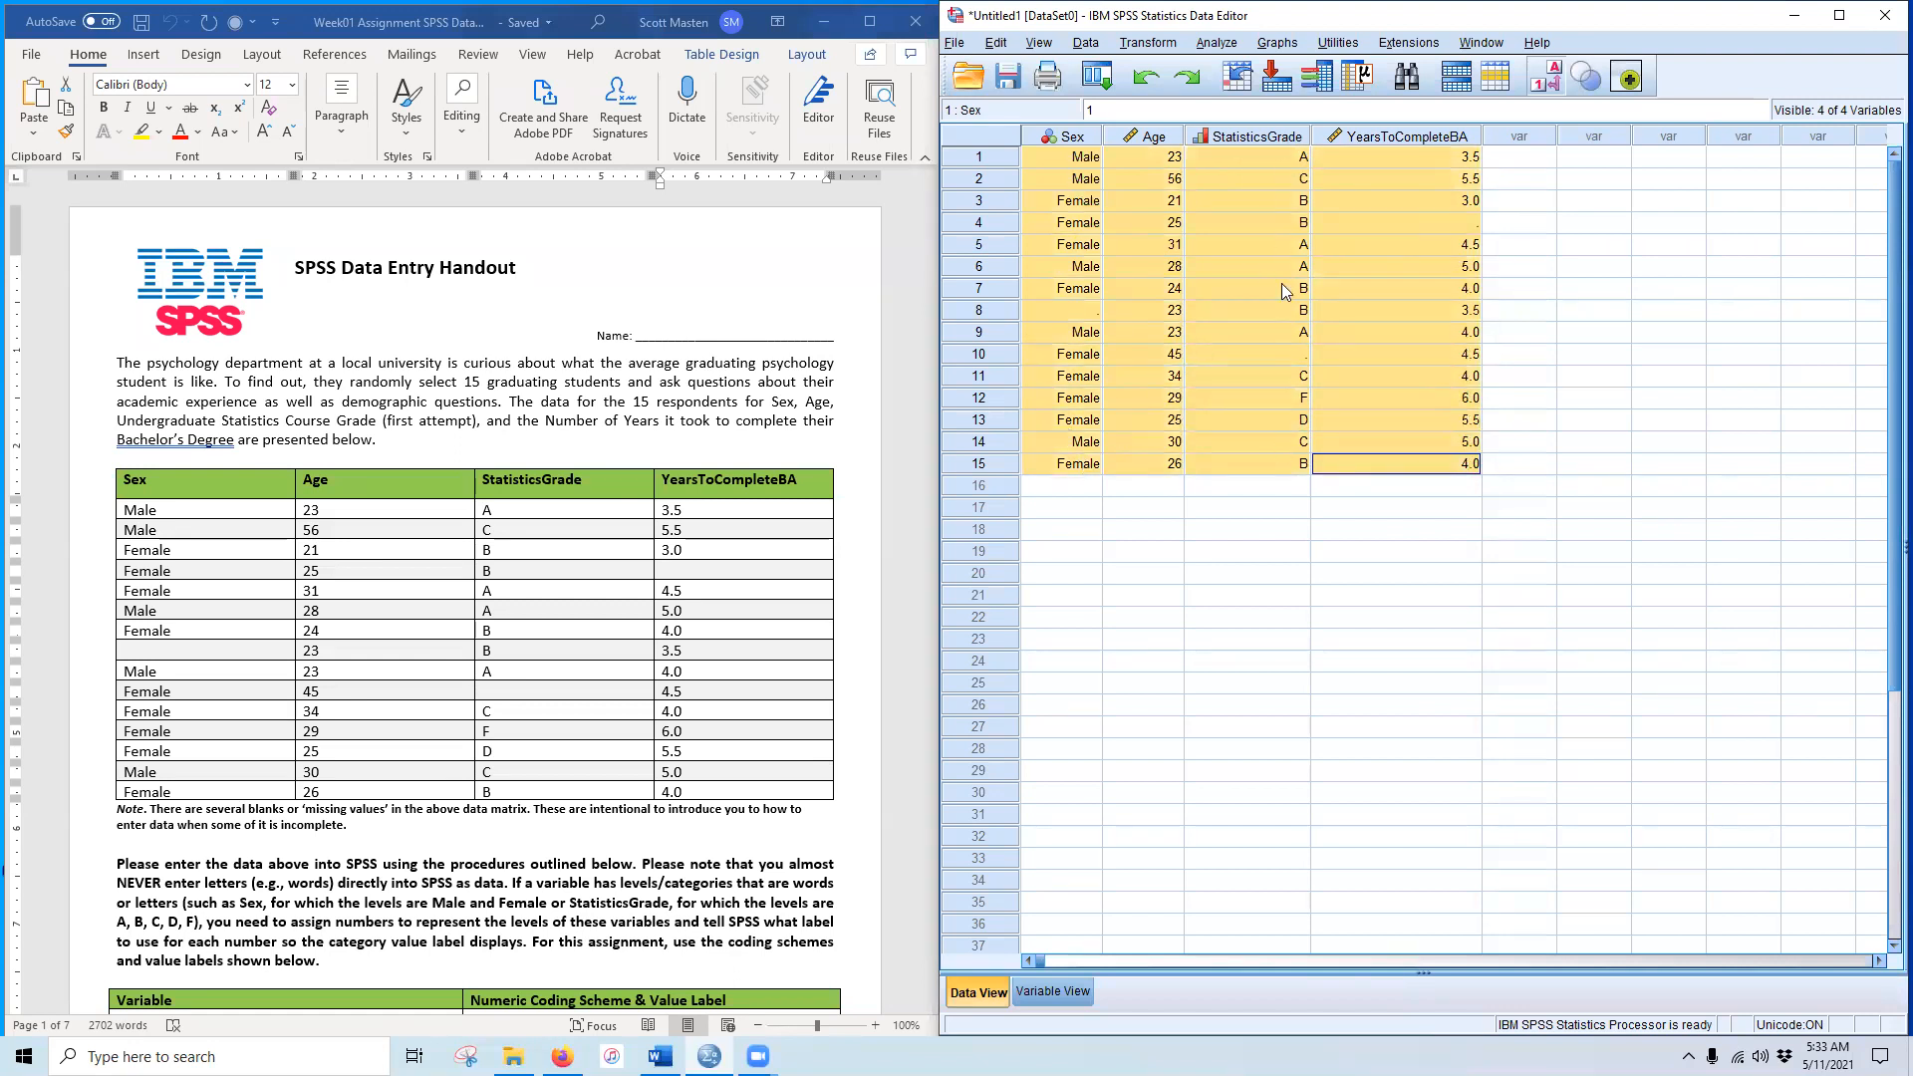
click(1049, 488)
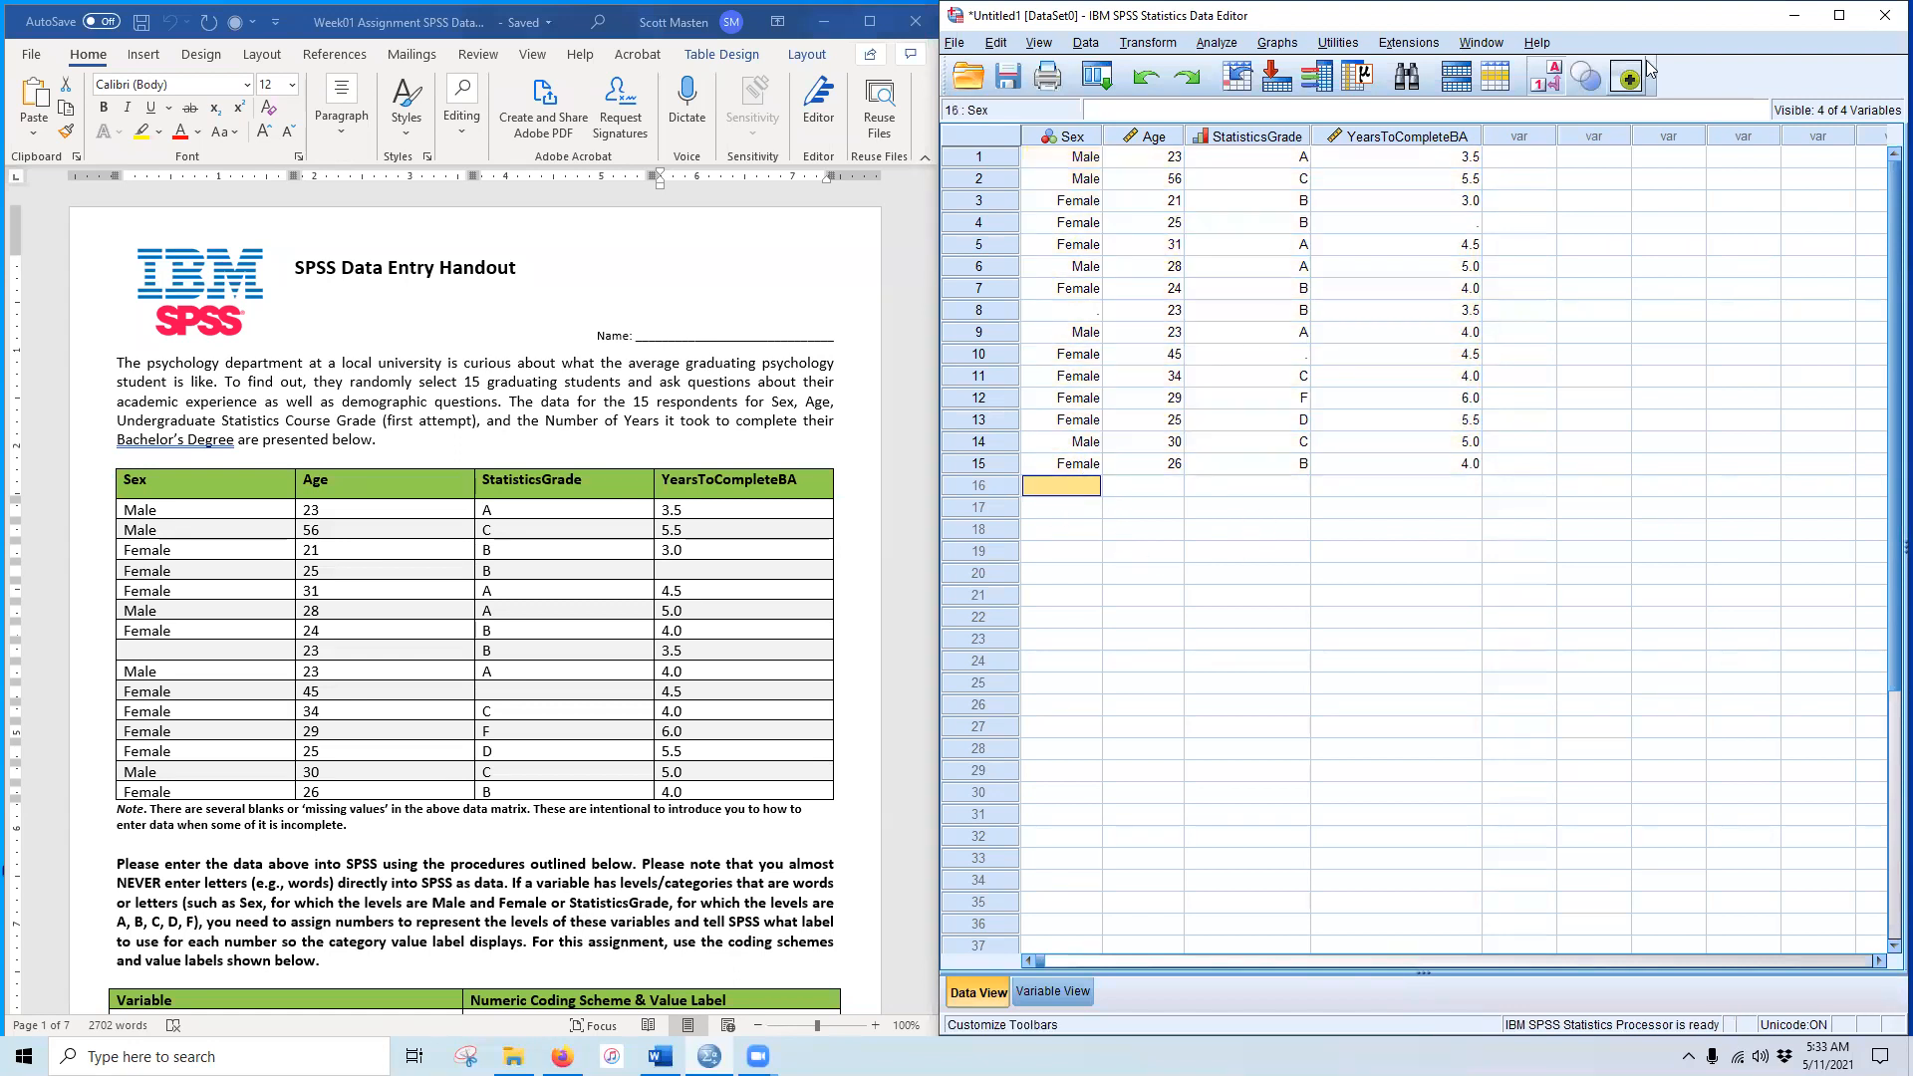
click(1551, 88)
click(1551, 88)
click(1551, 88)
click(1551, 87)
click(1551, 88)
click(1551, 88)
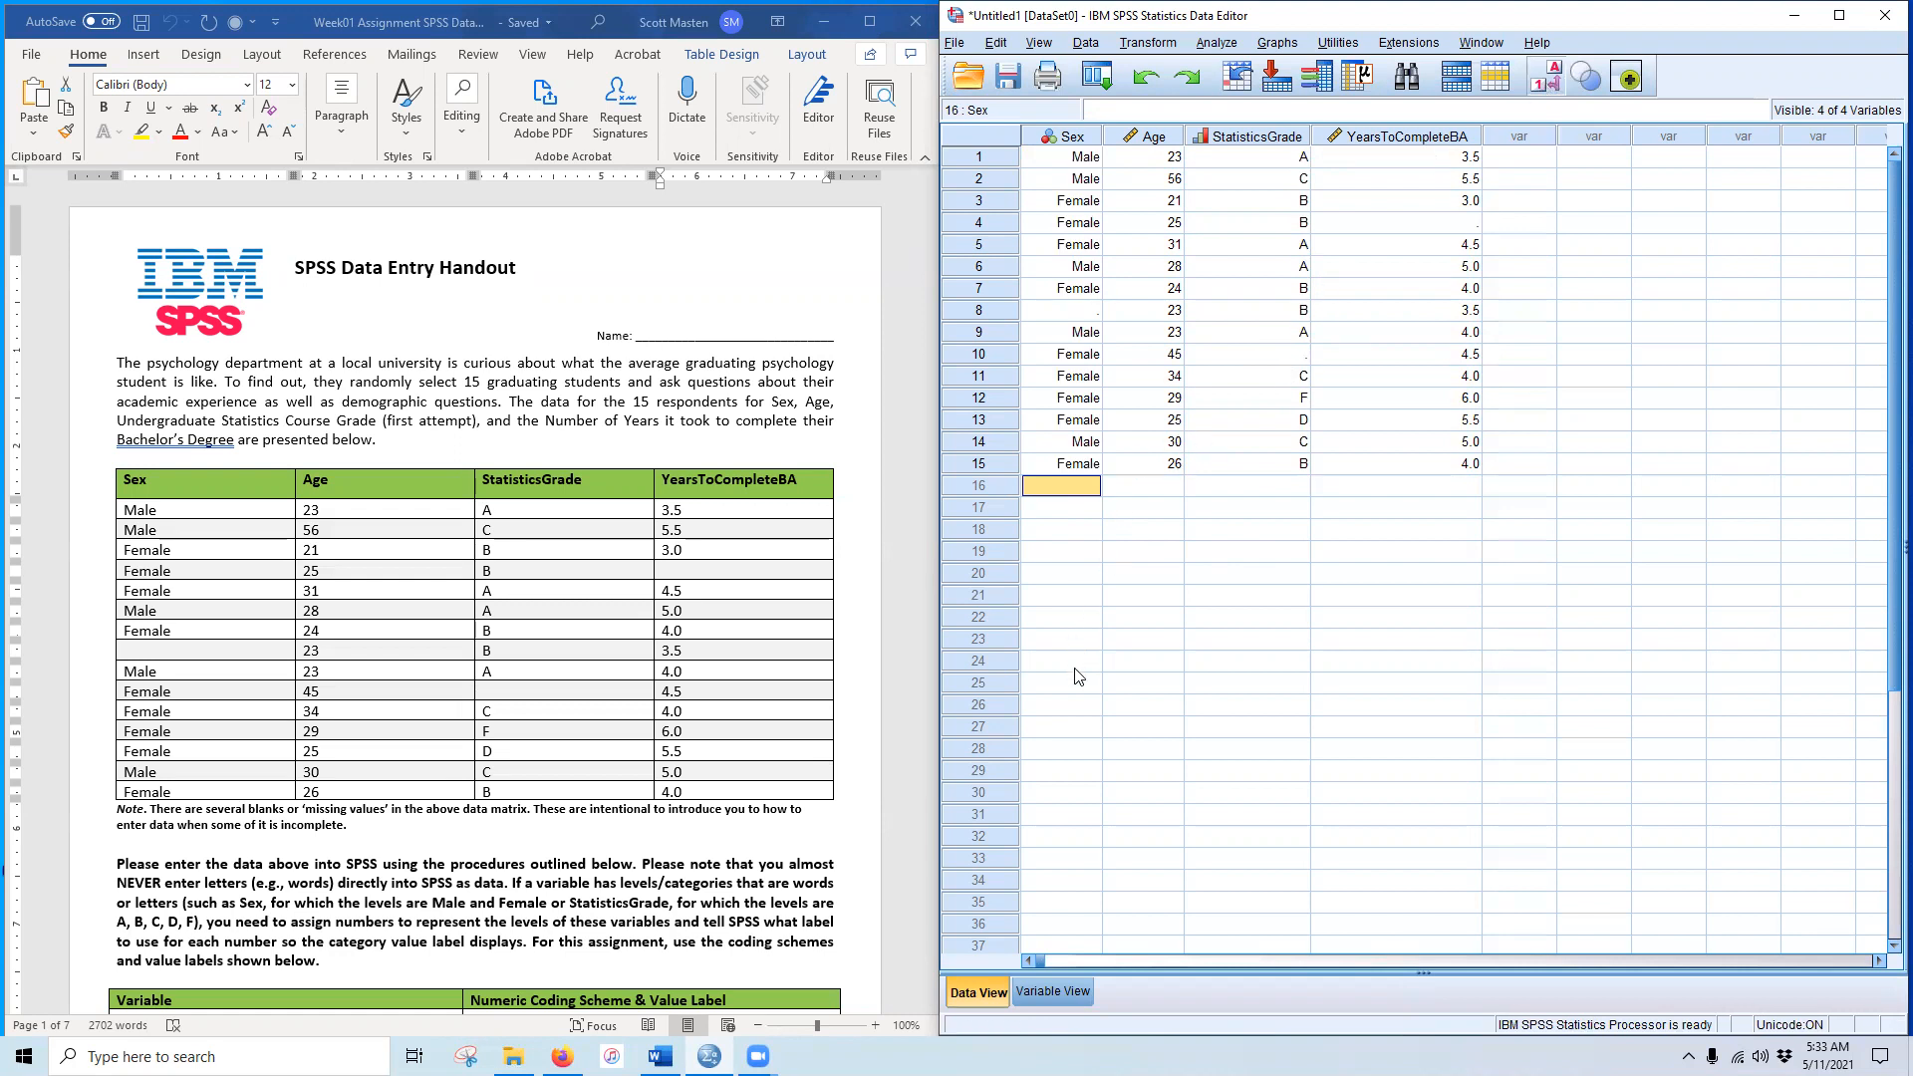
scroll(555, 732, down, 1)
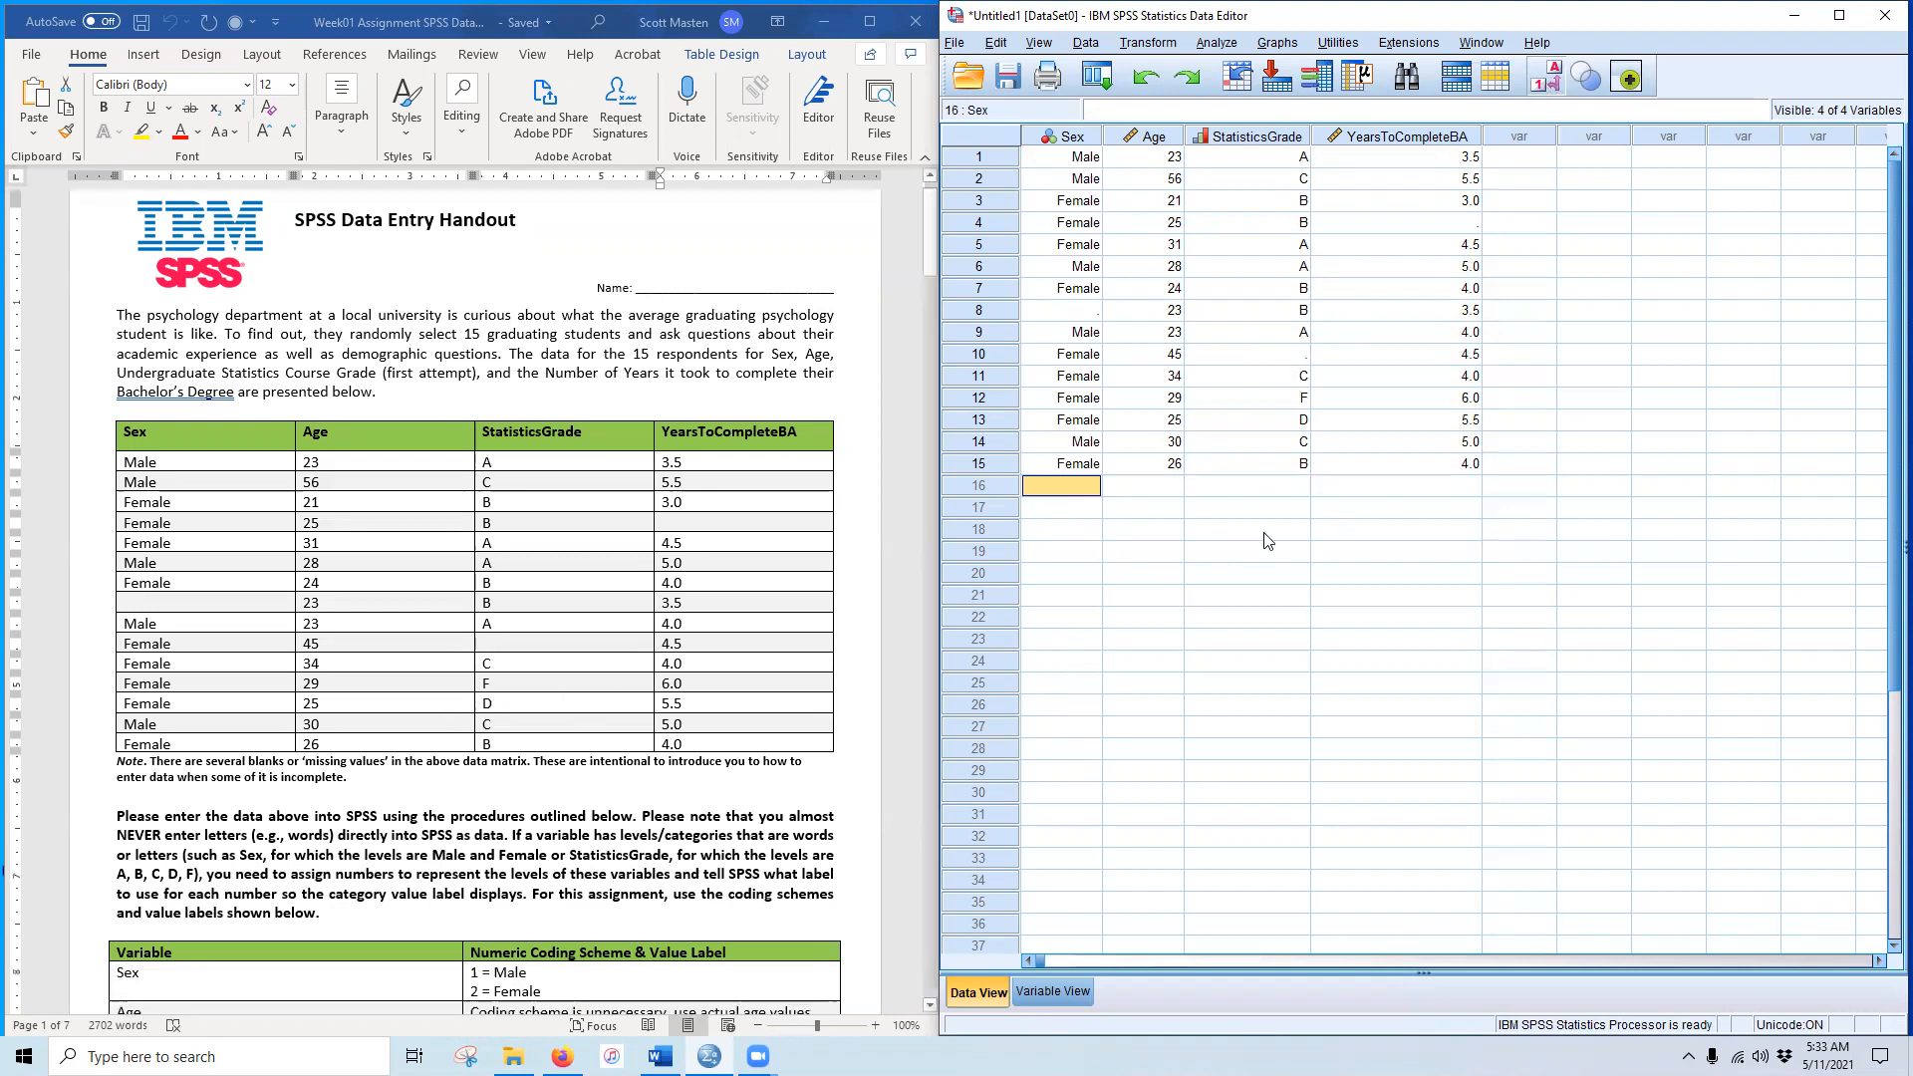
scroll(616, 849, down, 20)
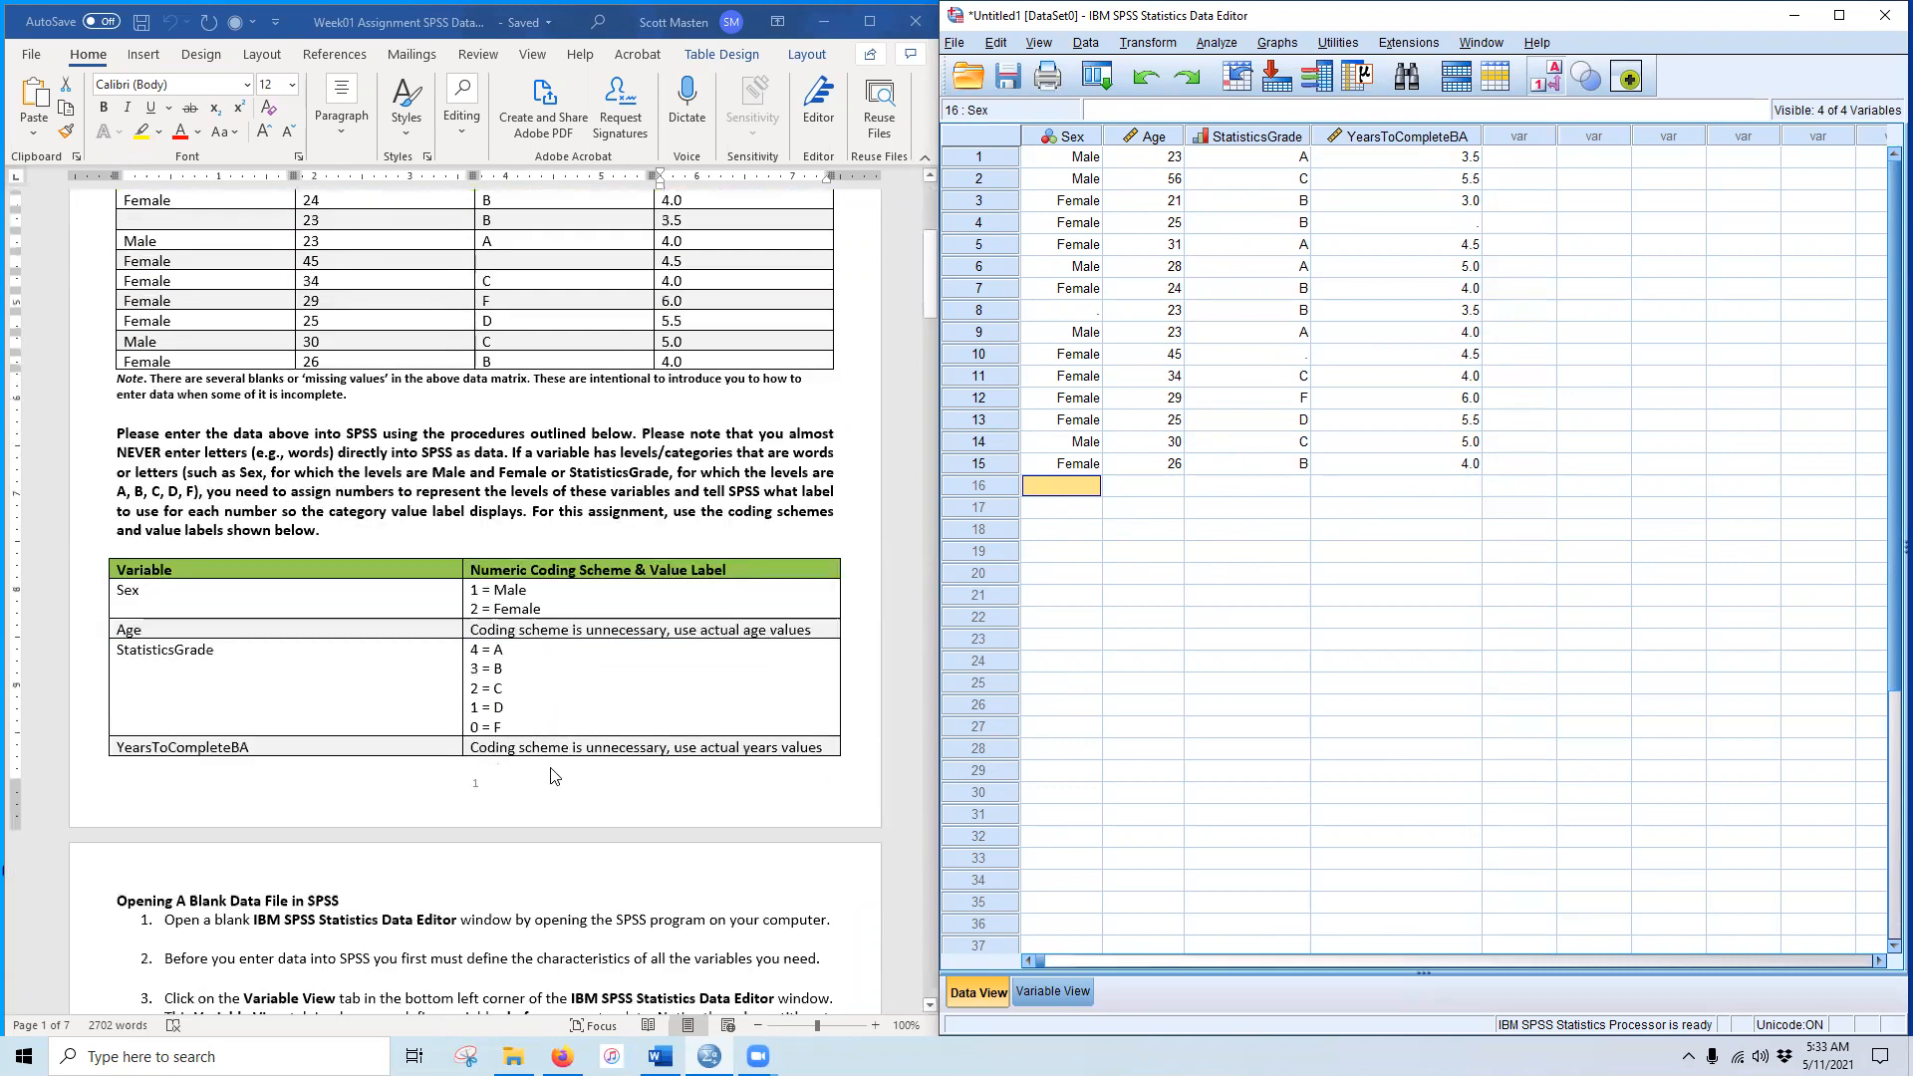
scroll(575, 809, down, 20)
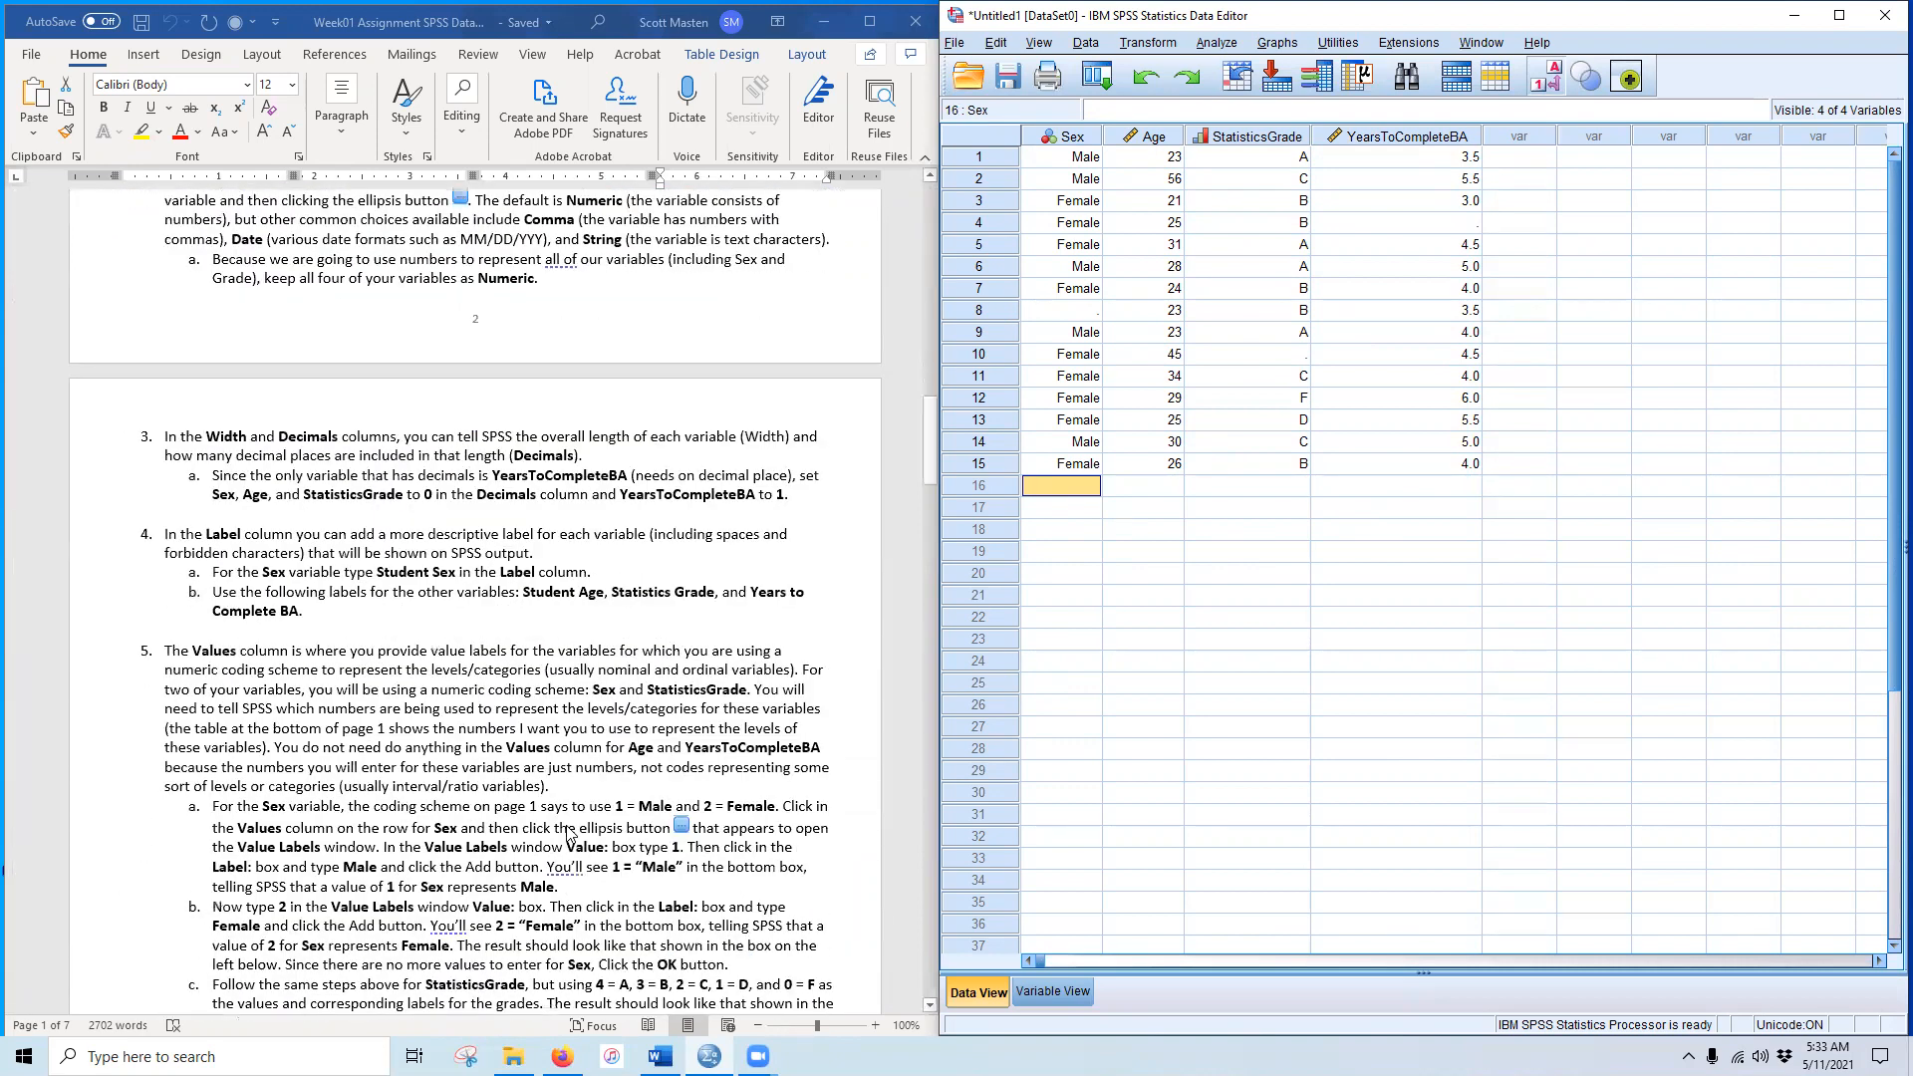
scroll(575, 832, down, 16)
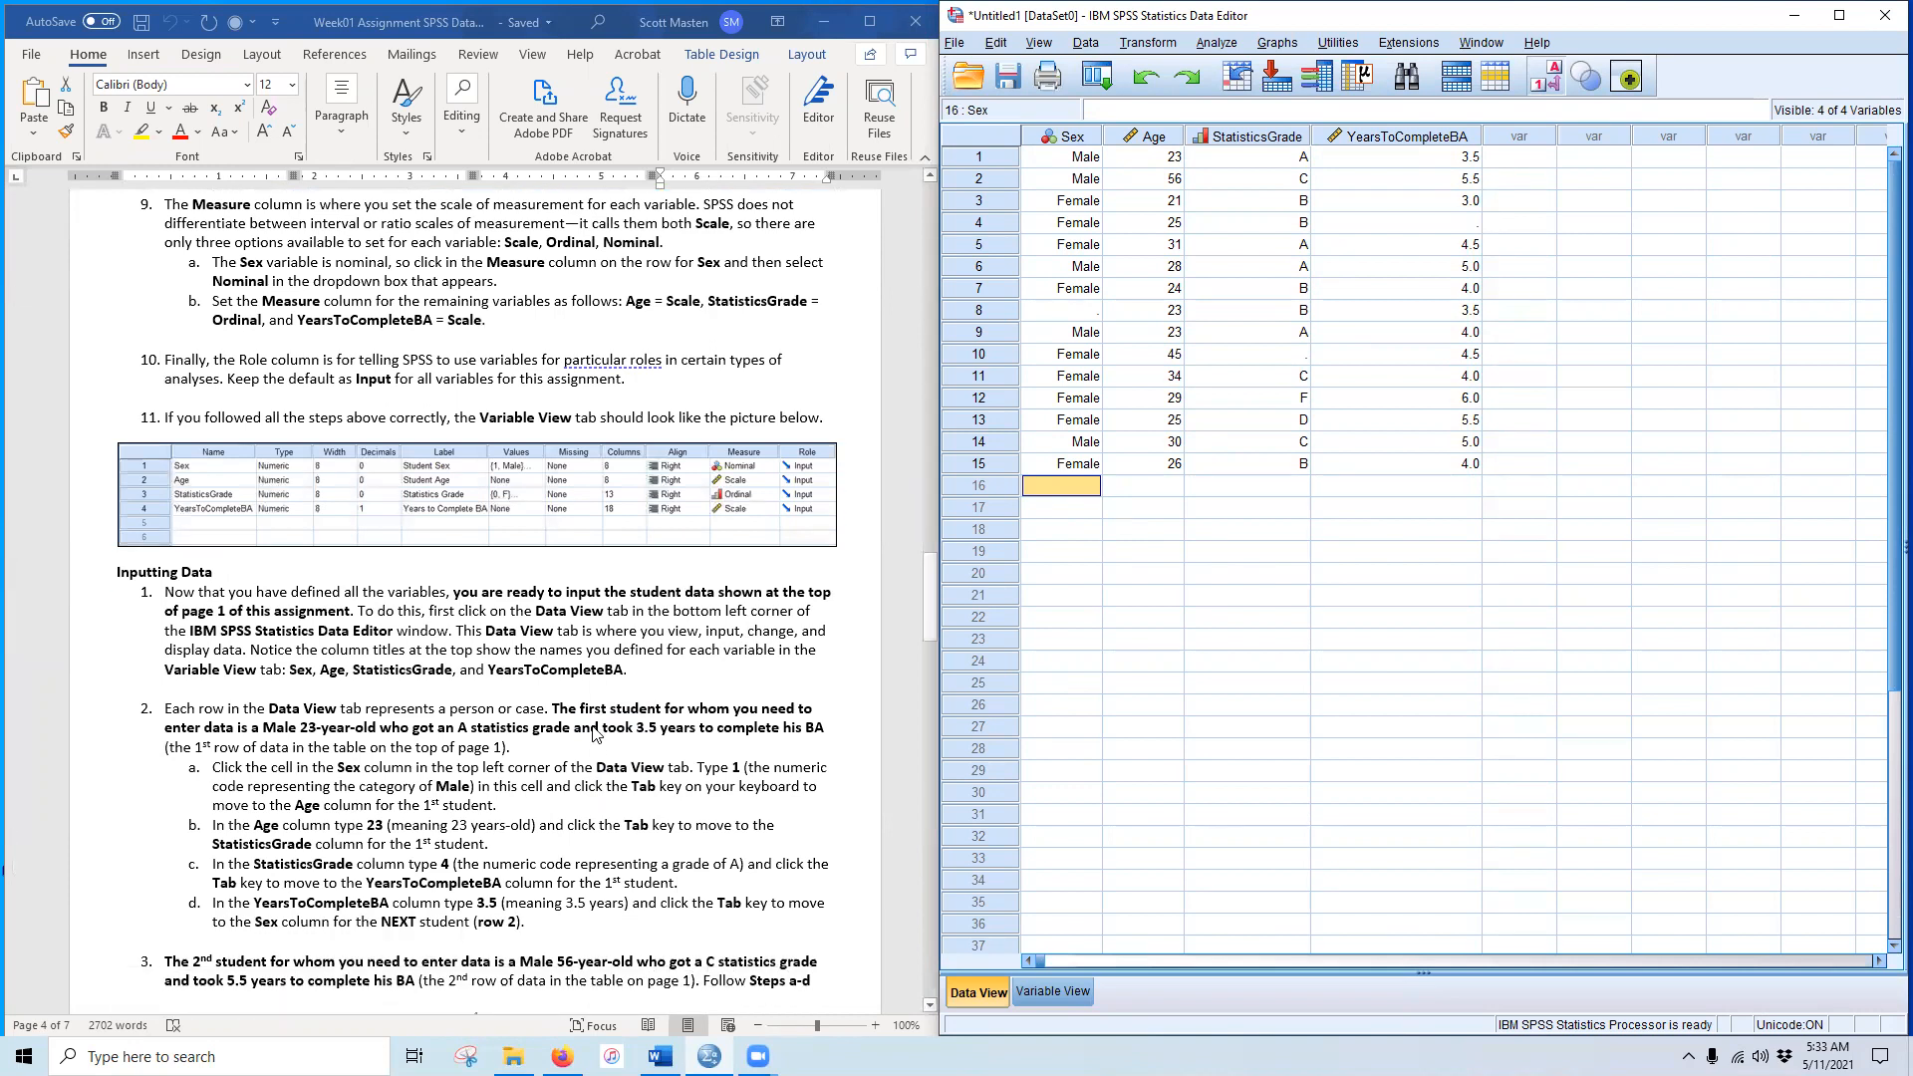
scroll(595, 735, down, 12)
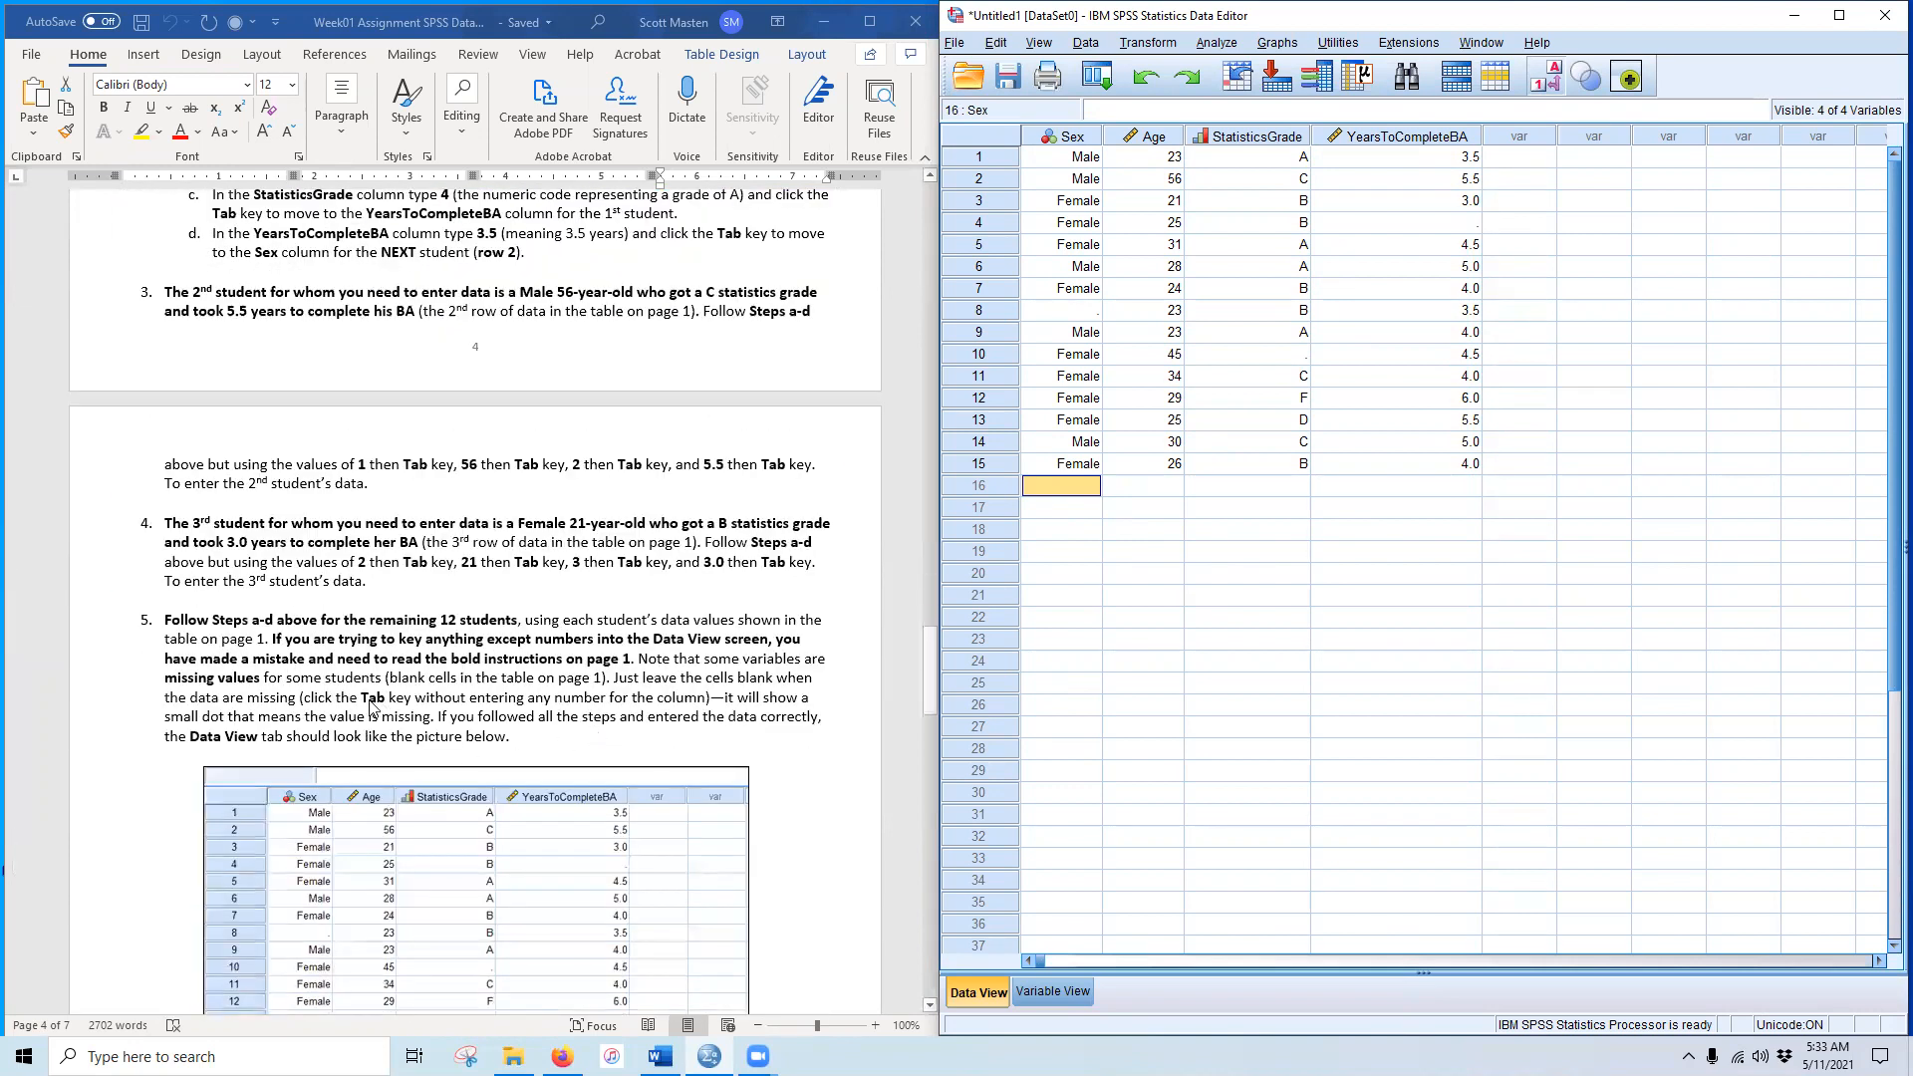
scroll(379, 706, down, 5)
scroll(391, 707, down, 5)
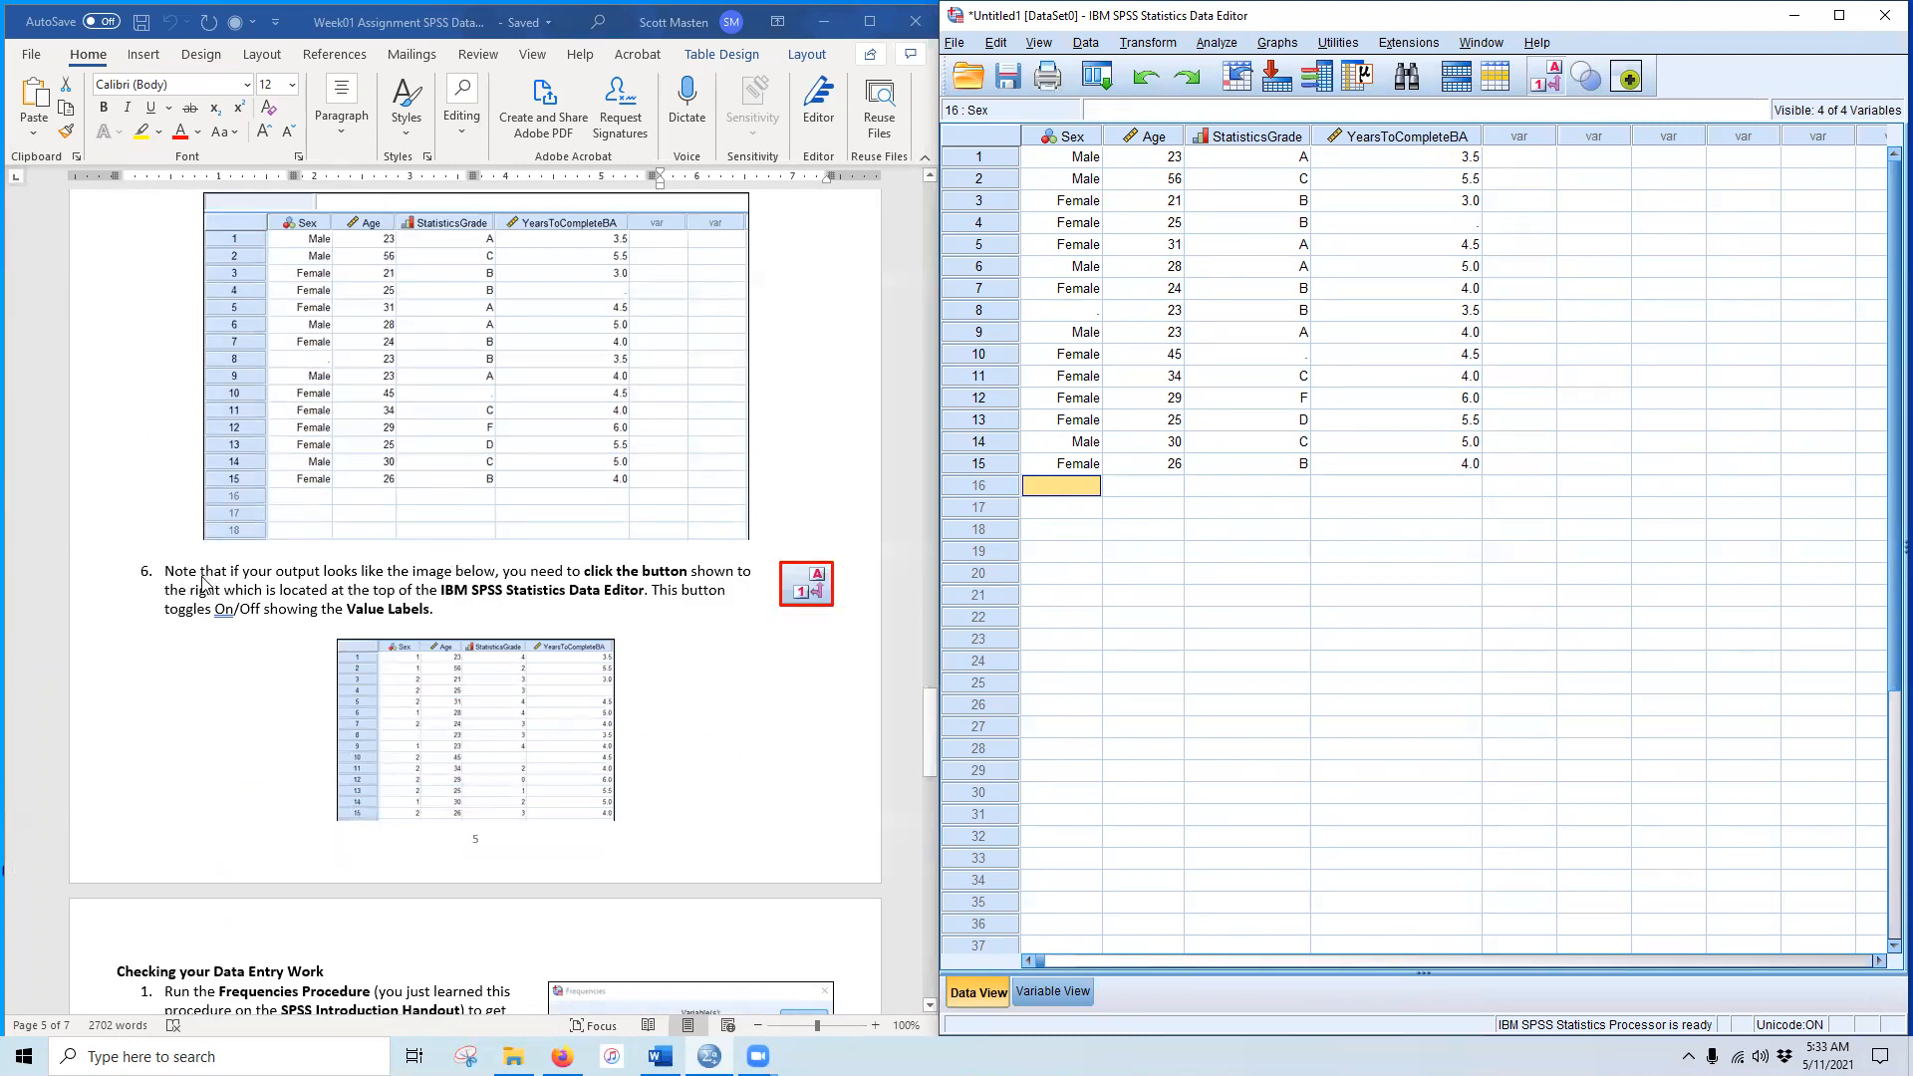
scroll(655, 612, down, 1)
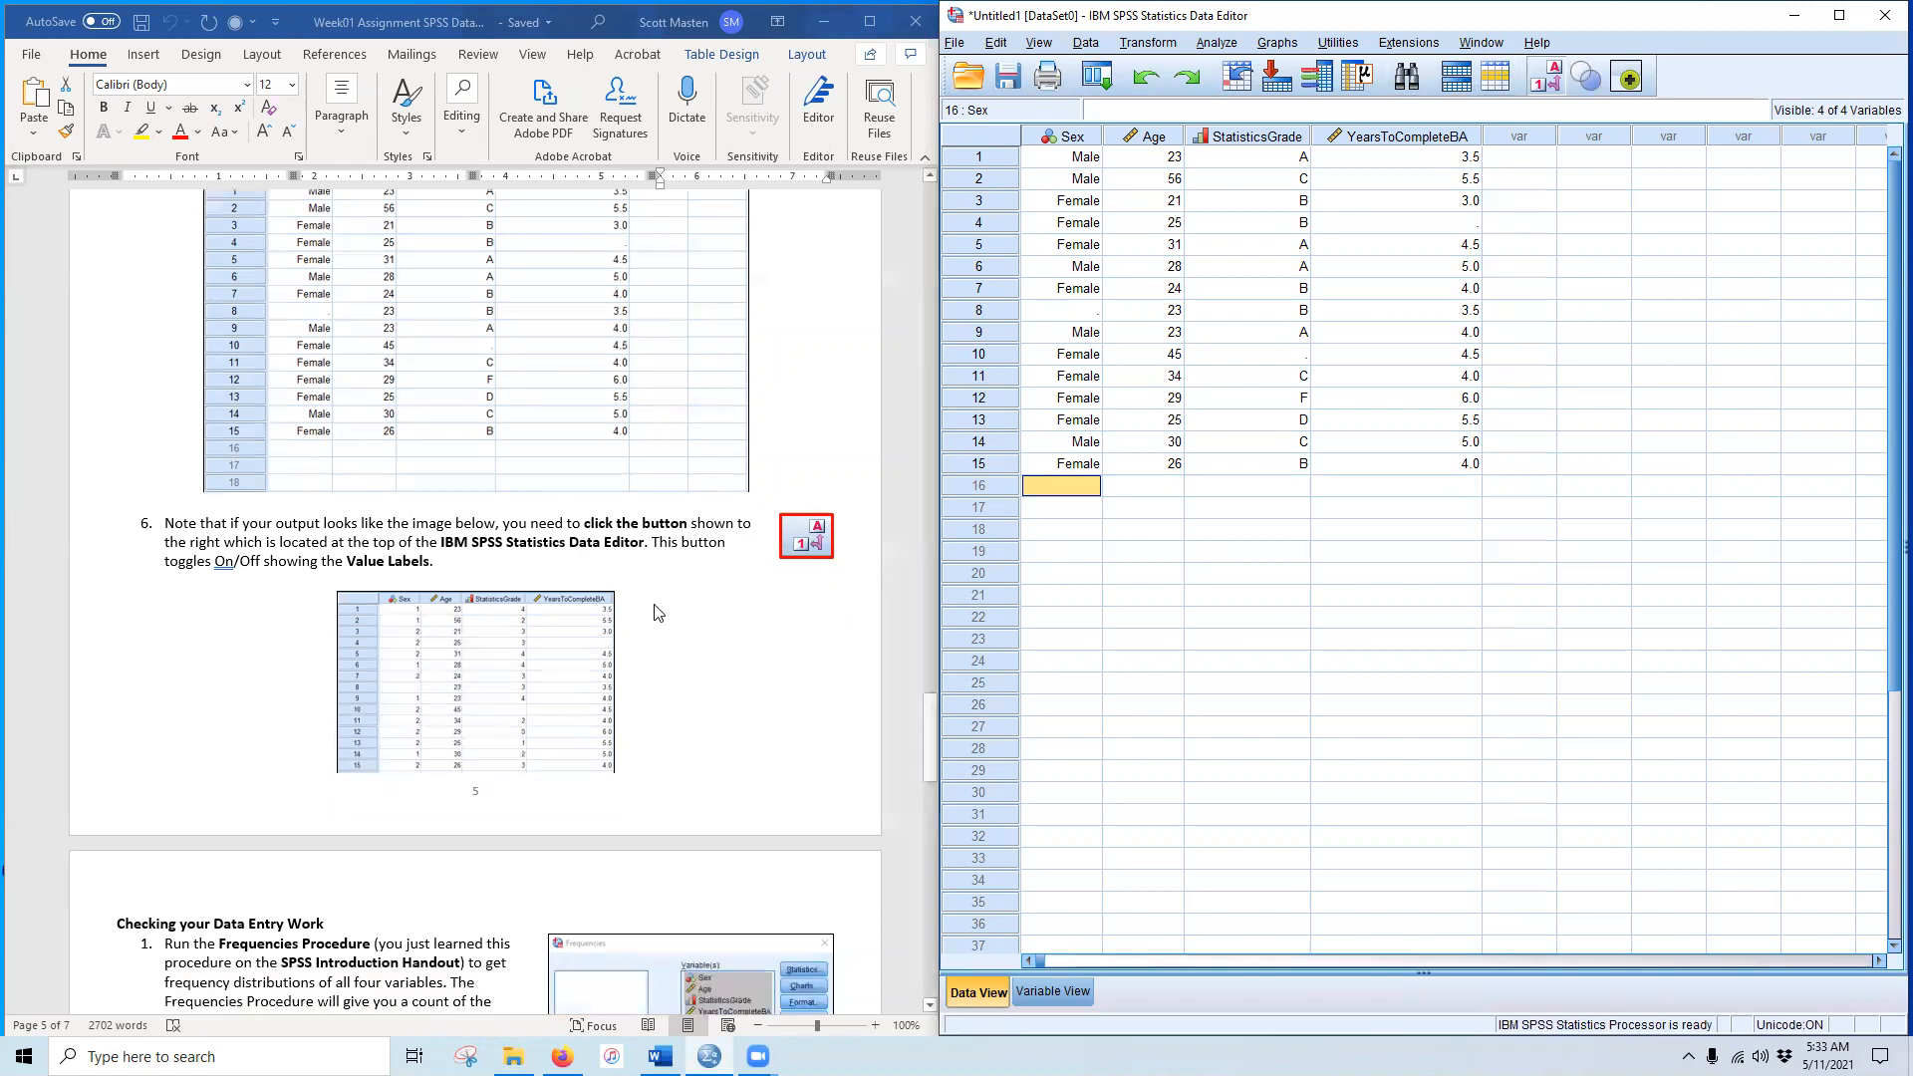
scroll(654, 612, down, 10)
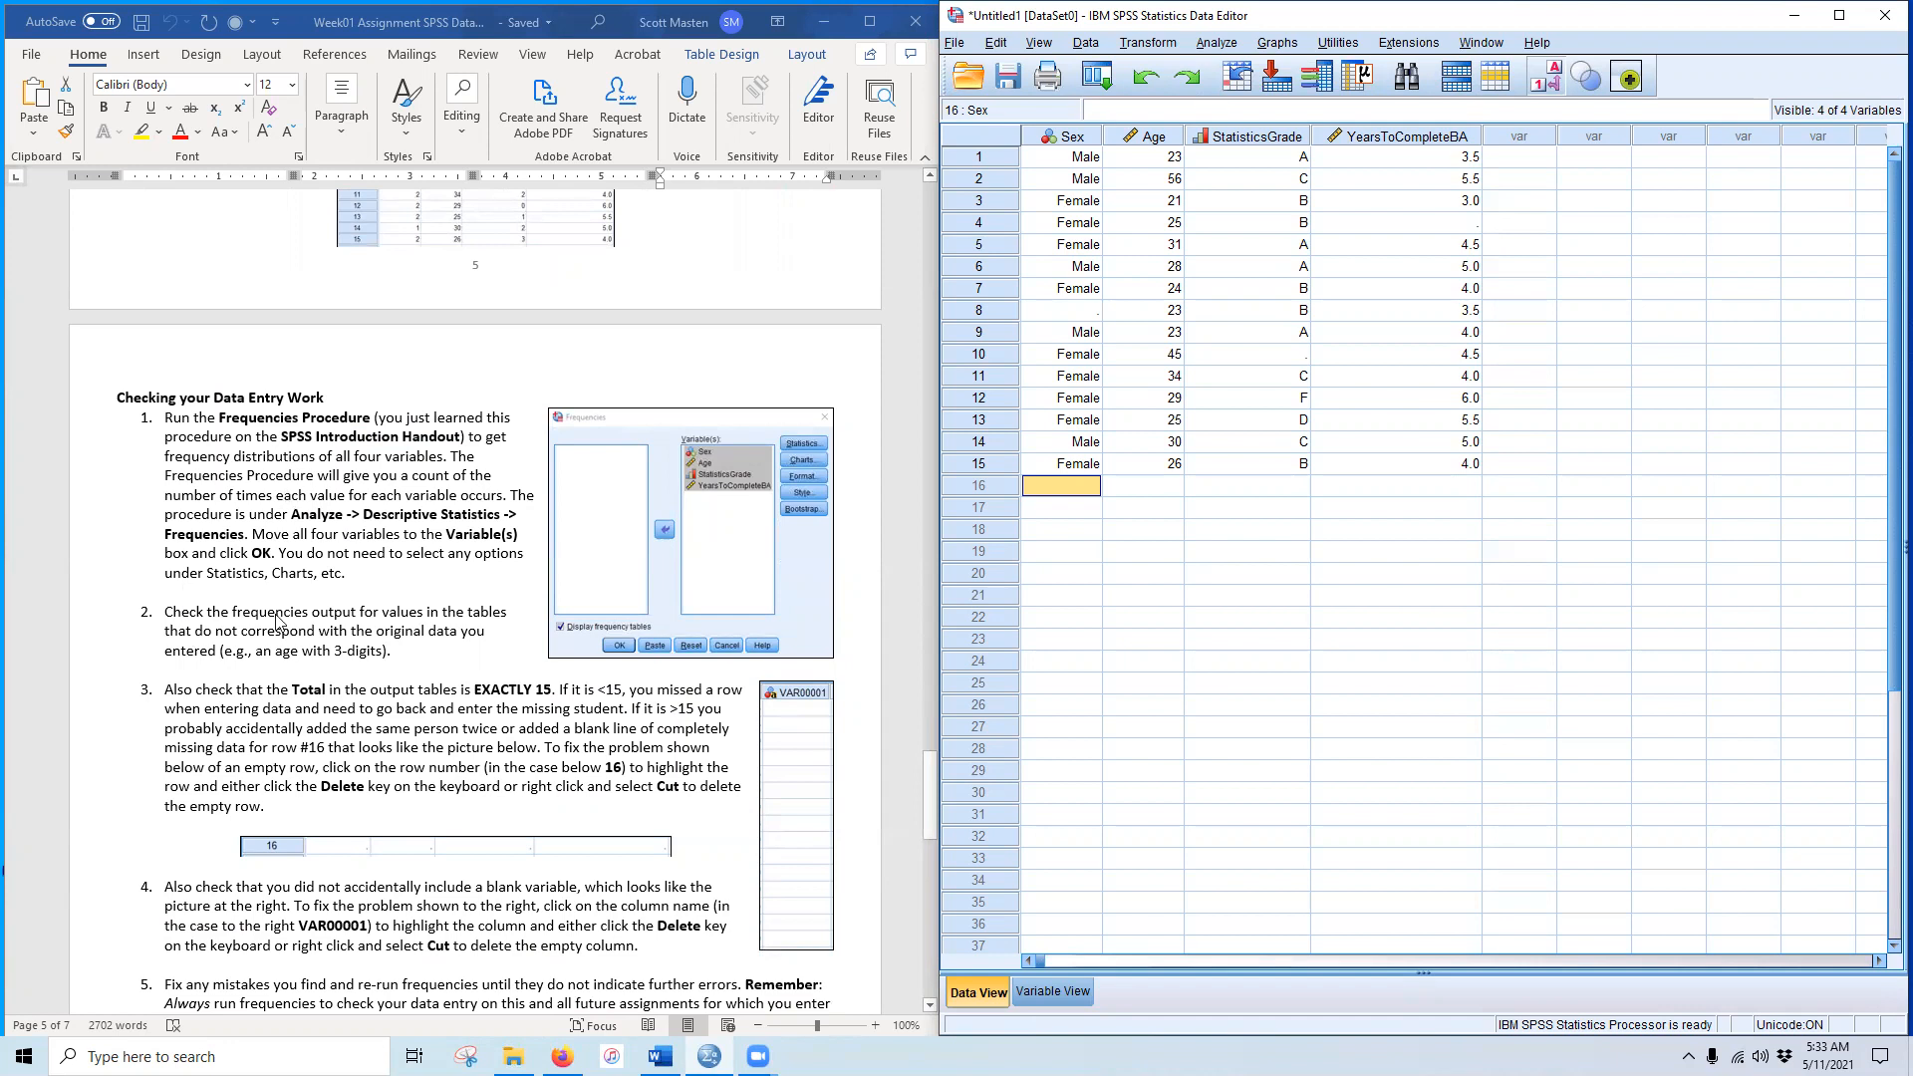
Step: Run Frequencies on Sex, Age, StatisticsGrade and YearsToCompleteBA
click(1216, 43)
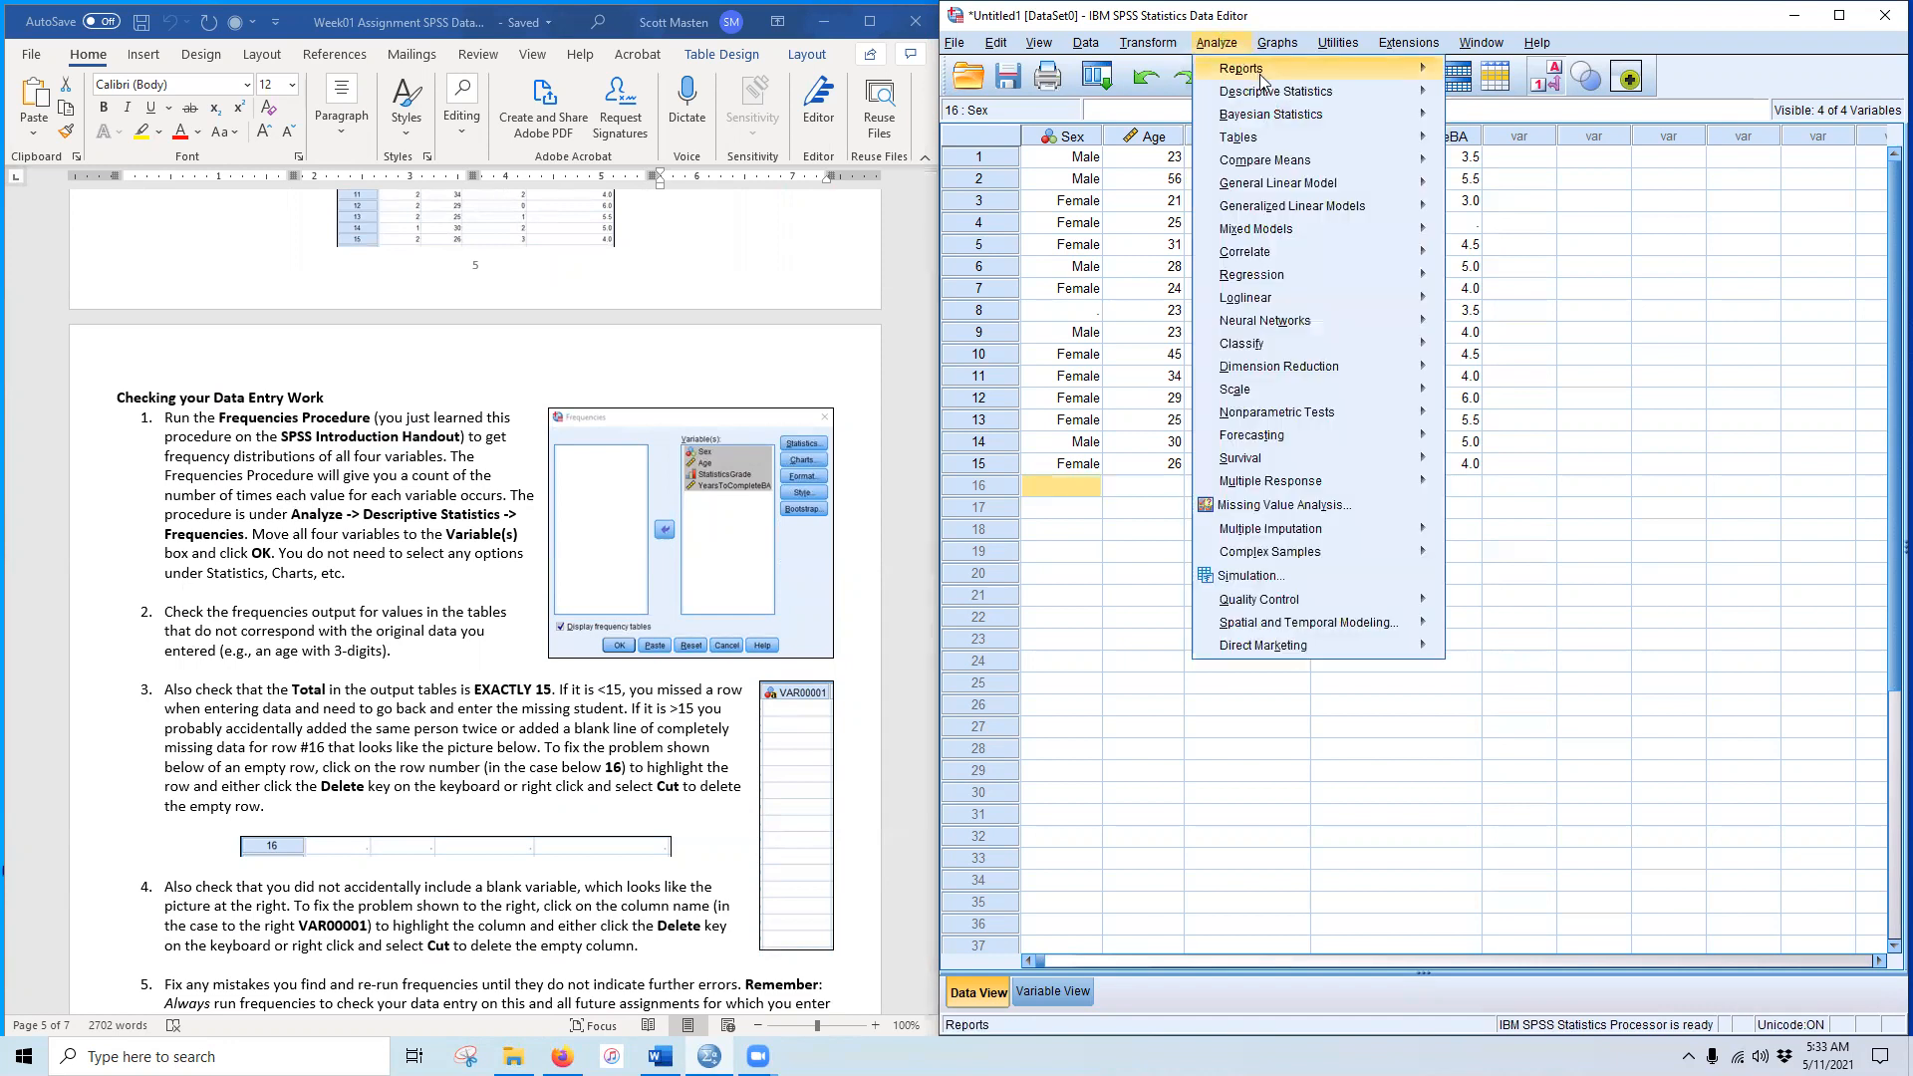
mouse_move(1295, 90)
click(1485, 103)
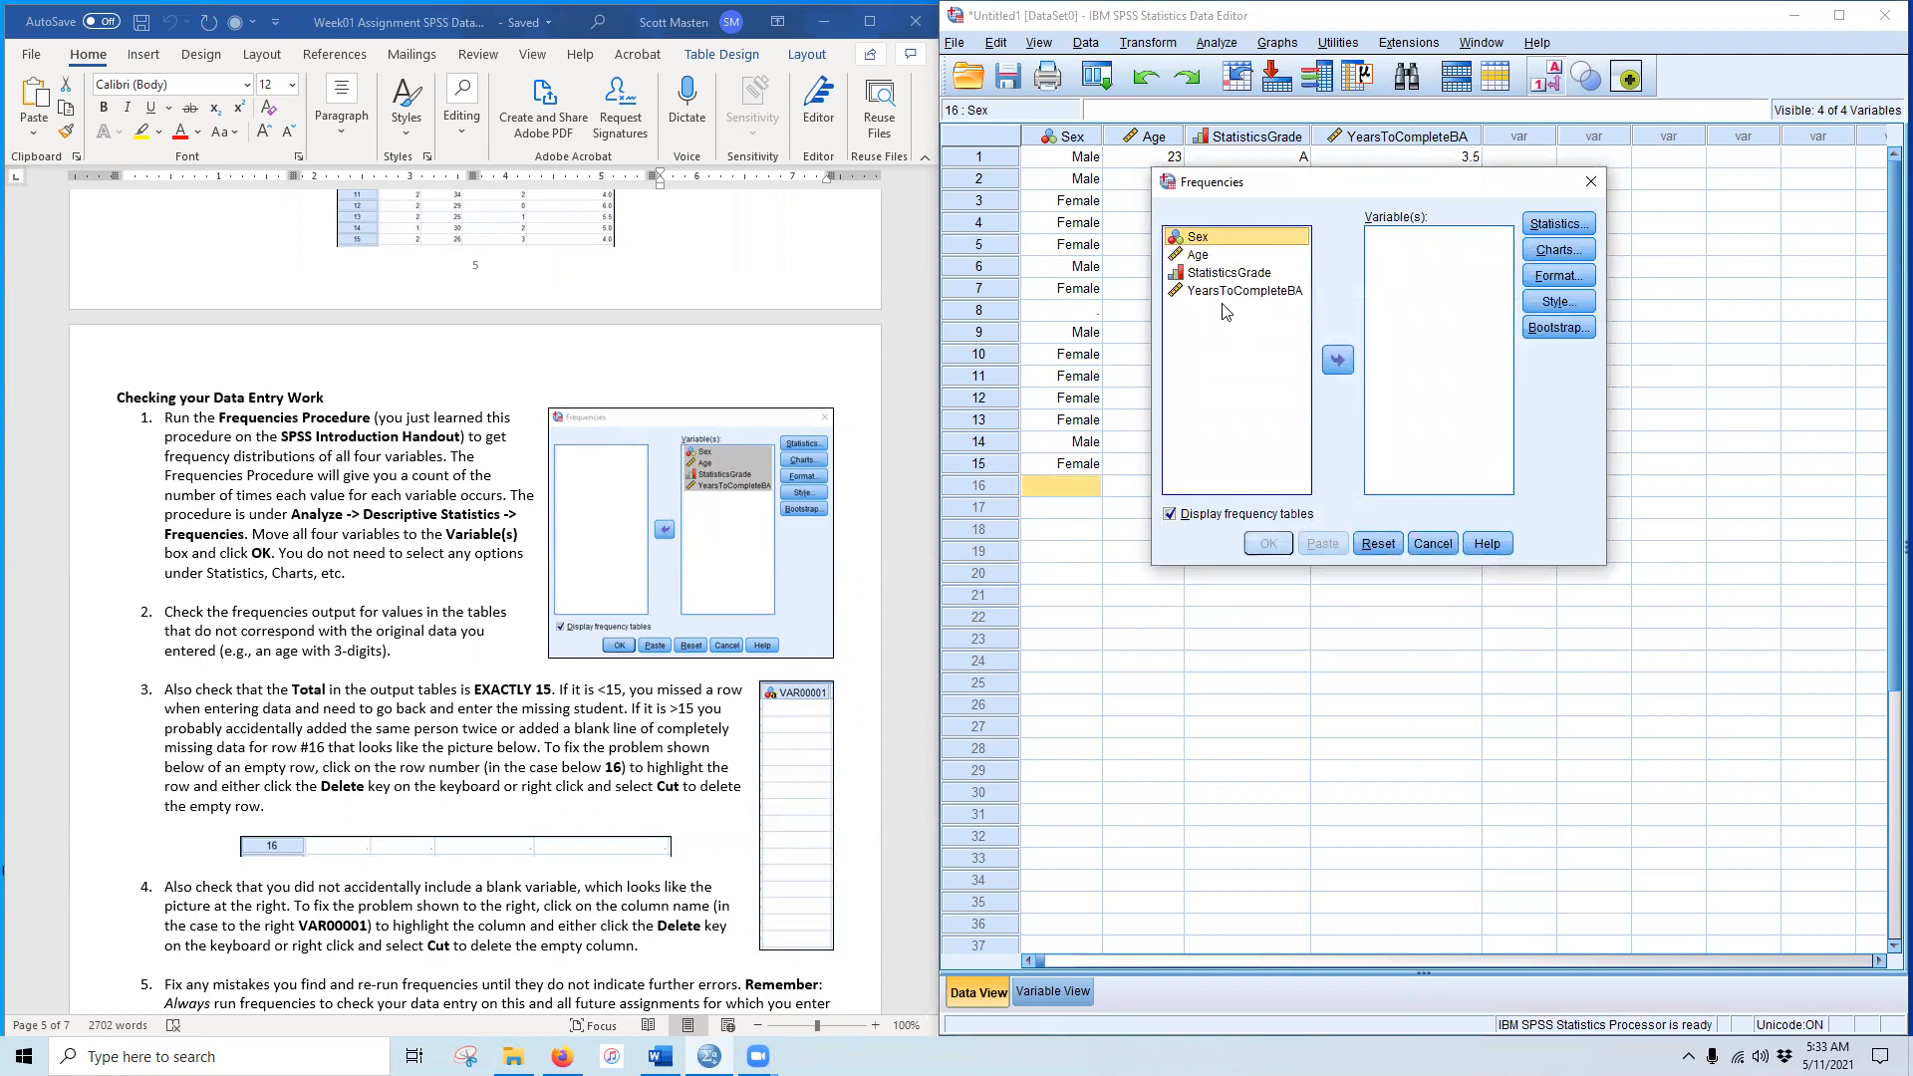
shift+click(1226, 290)
click(1337, 360)
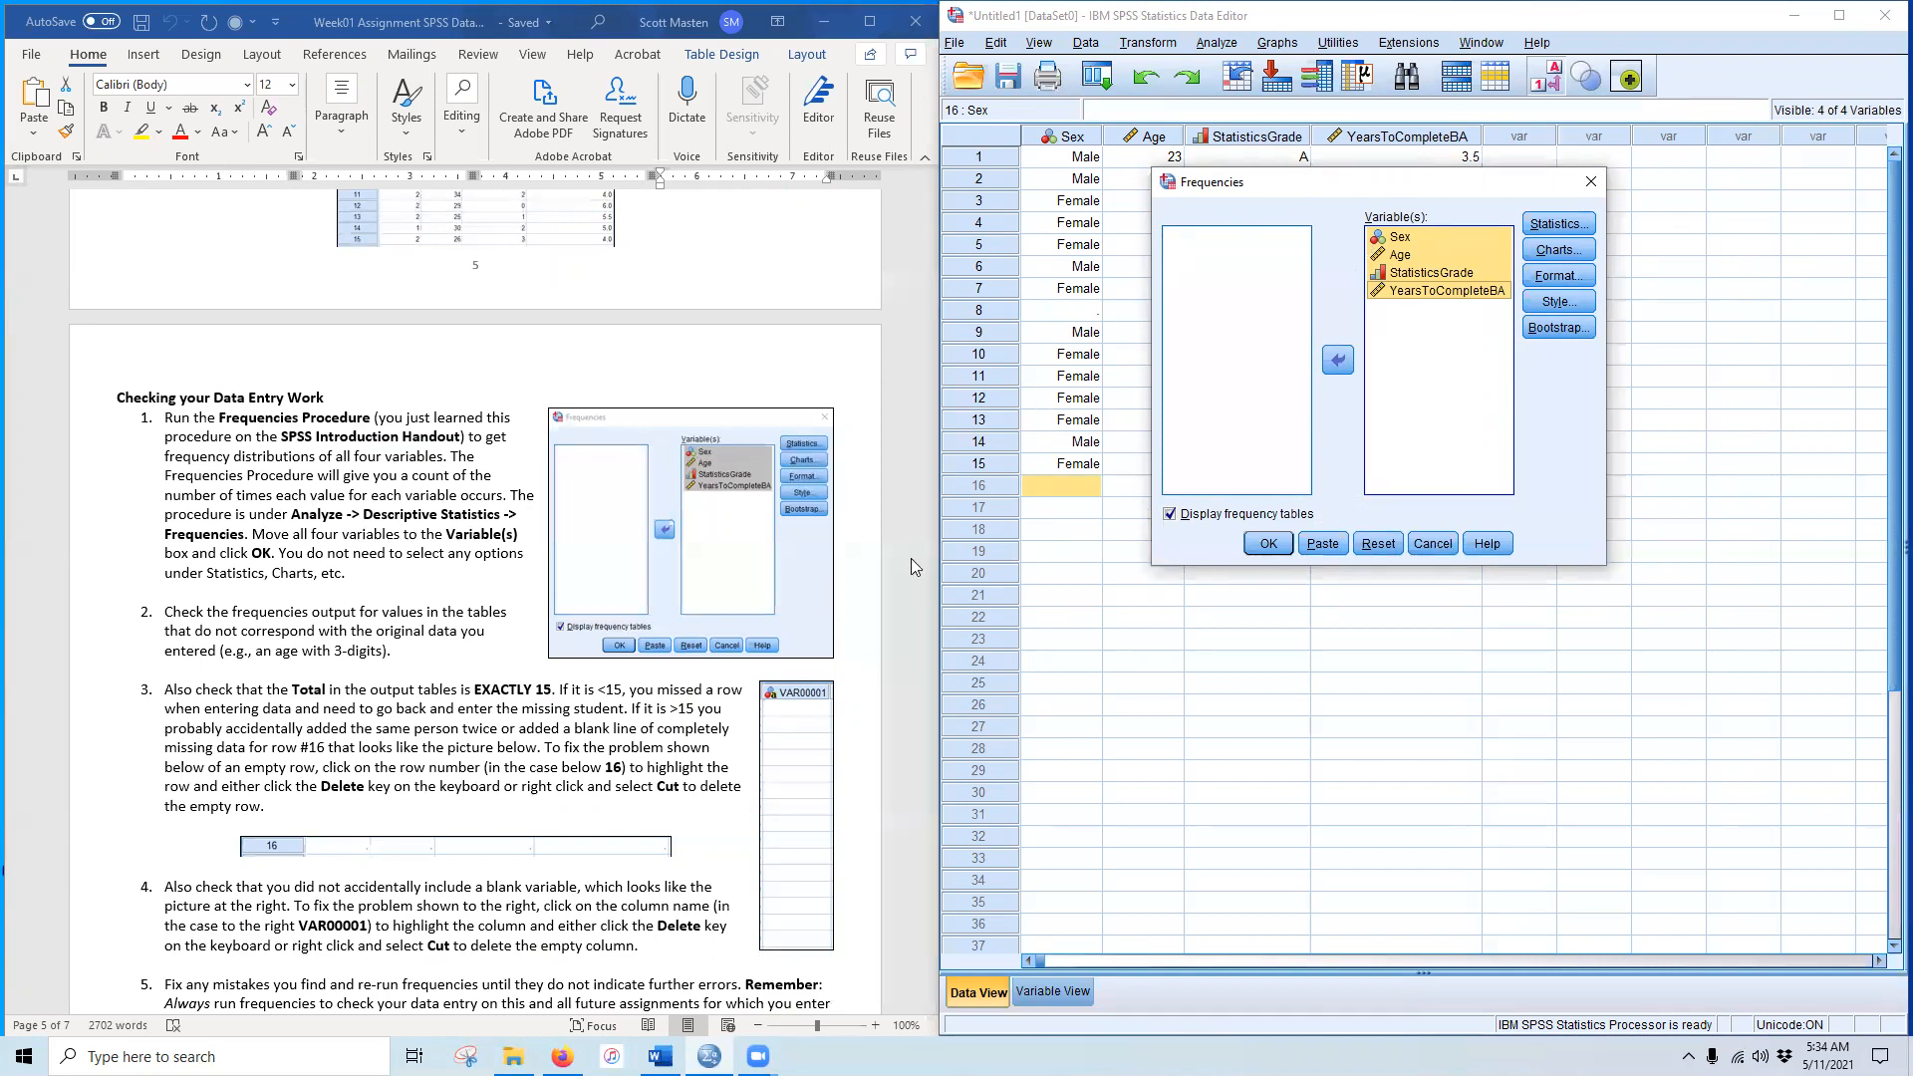
click(1258, 545)
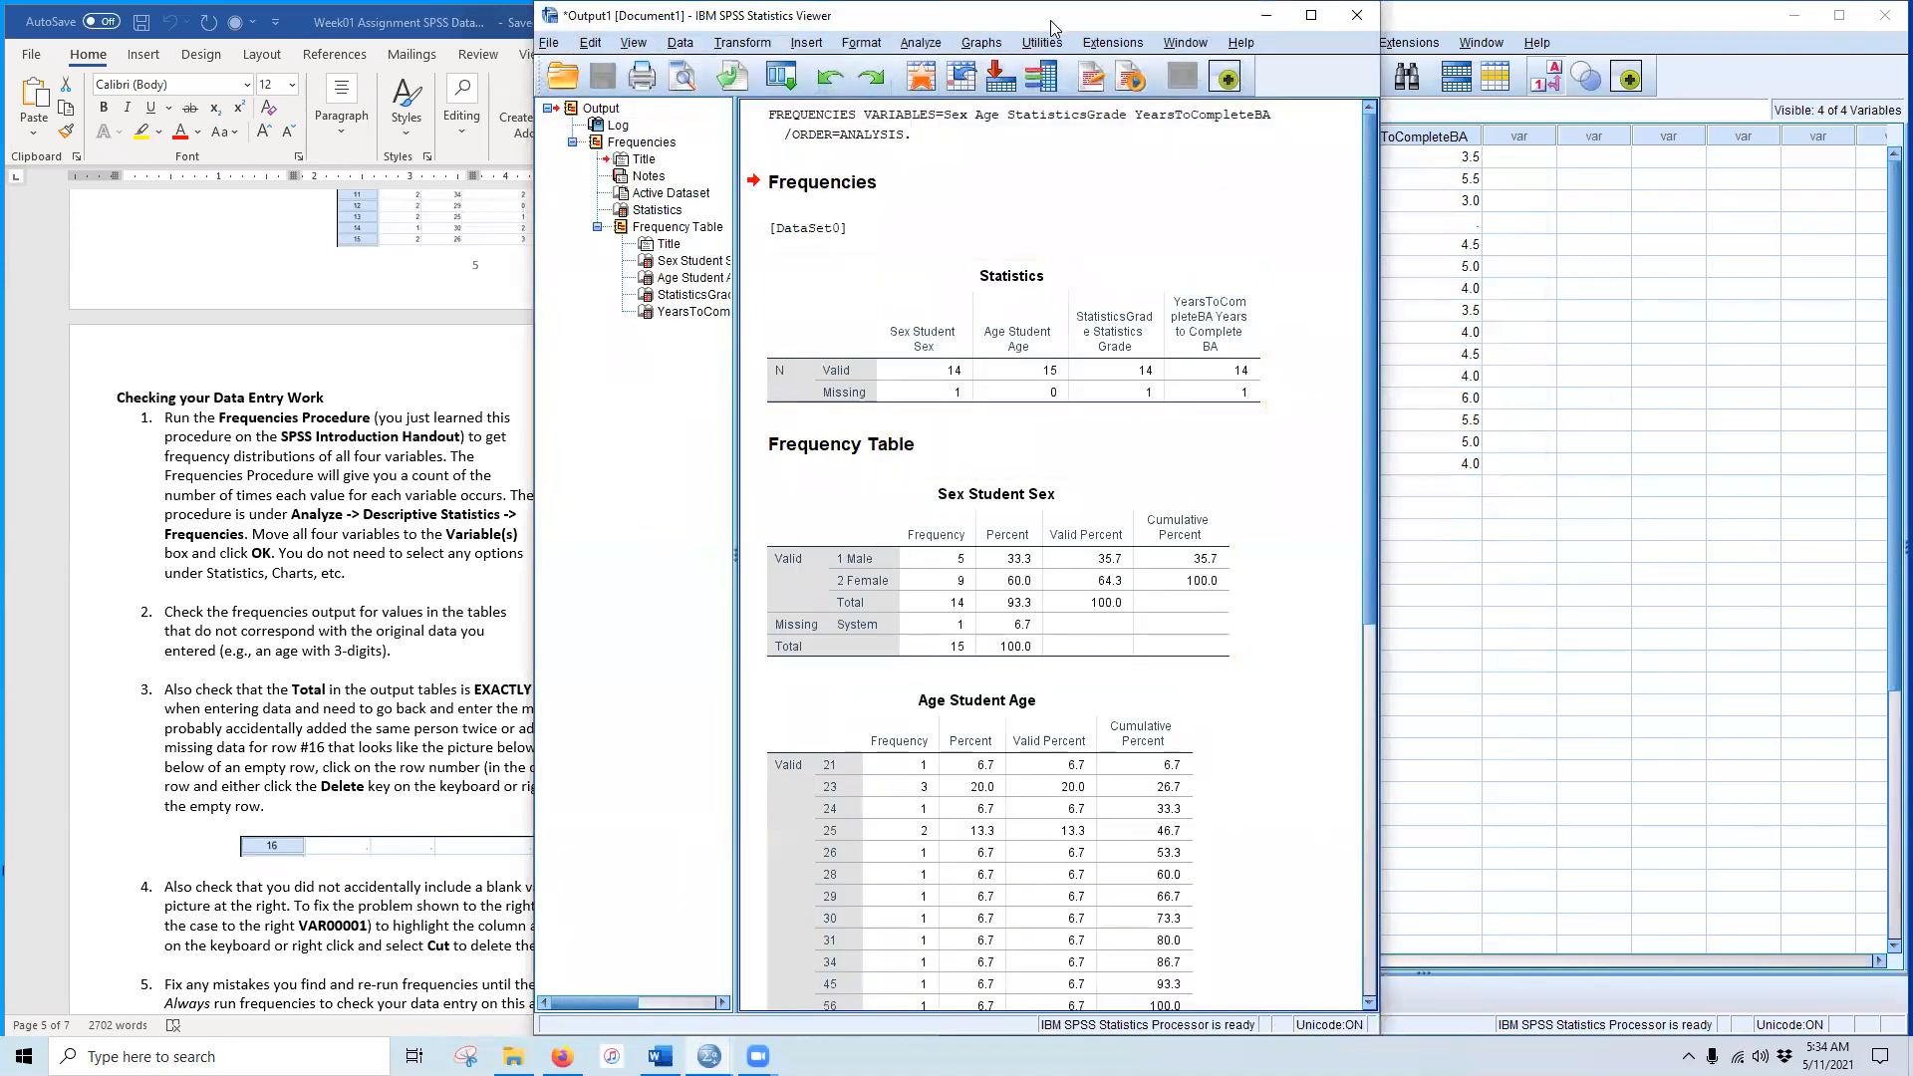
Step: Compare the Sex, Age and other frequency tables with the handout, then minimize the Output Viewer
drag(1051, 27, 1570, 26)
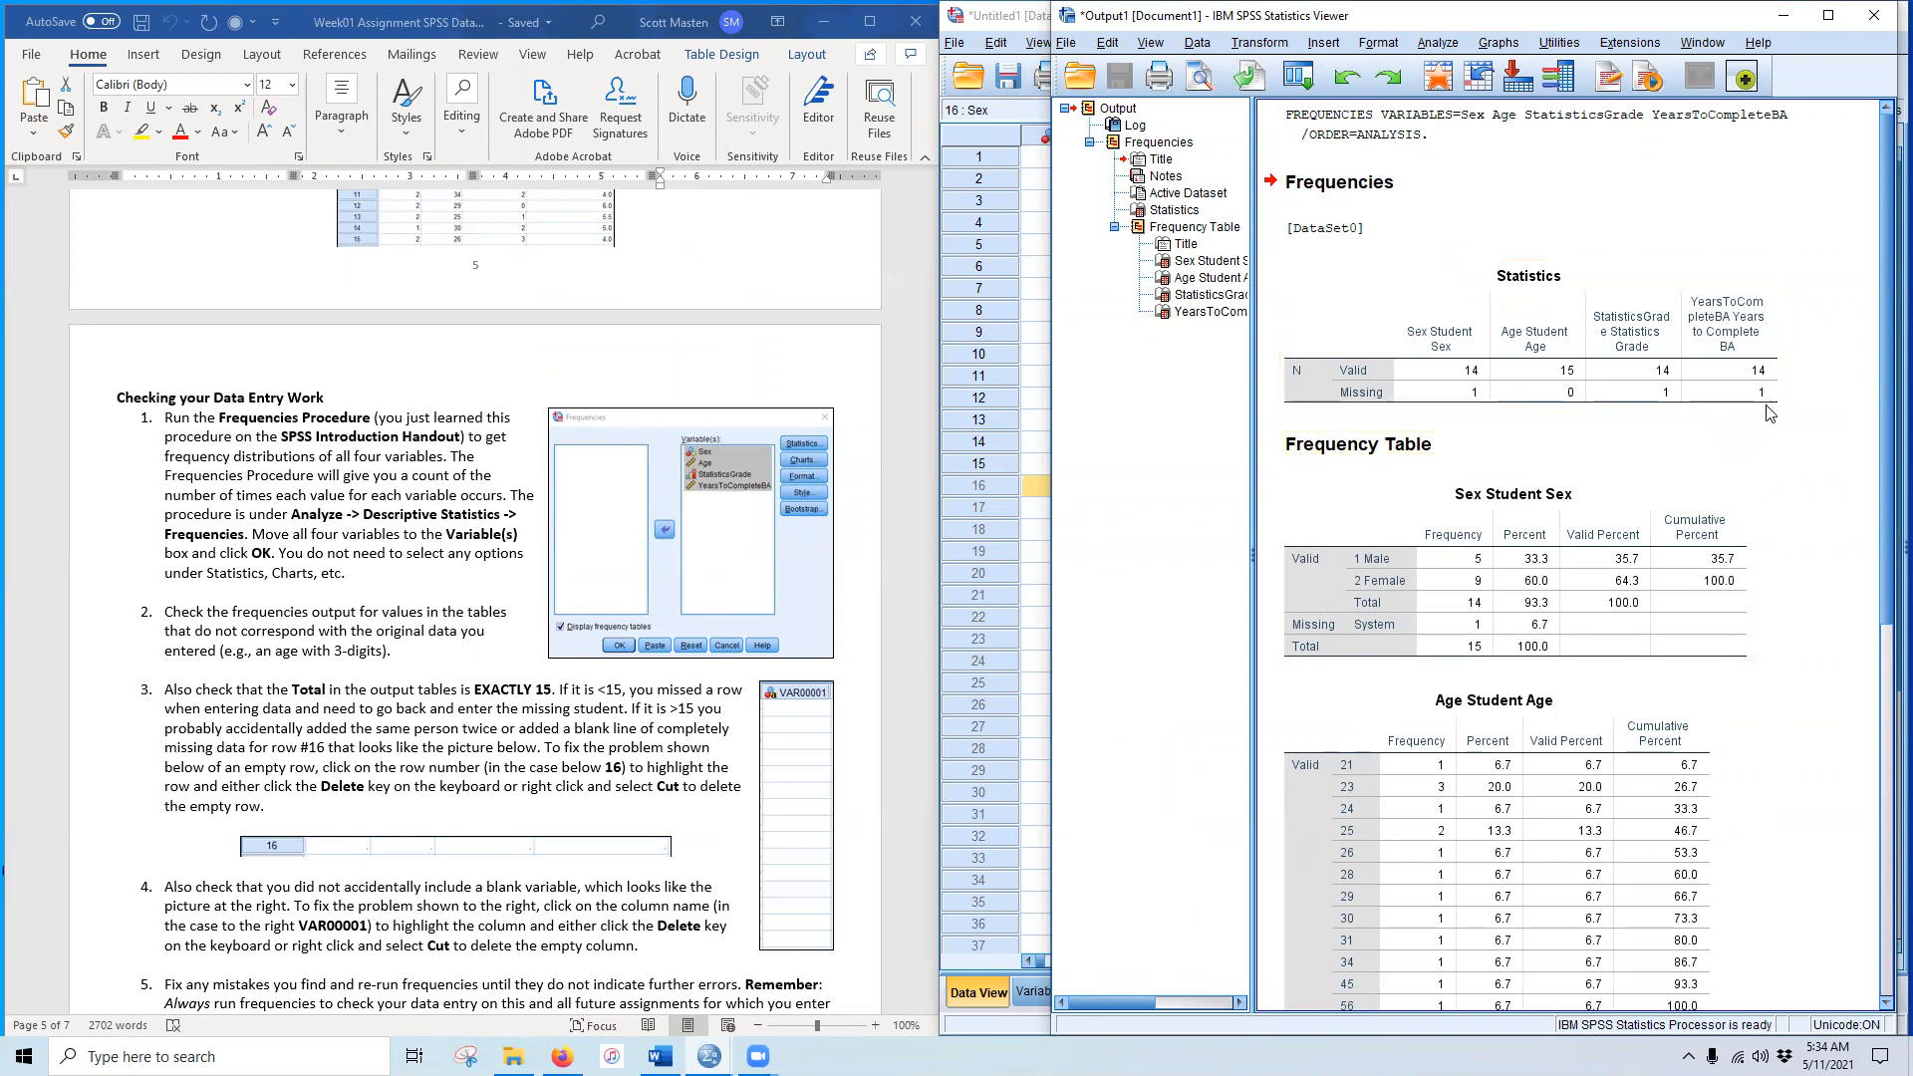
scroll(571, 594, up, 15)
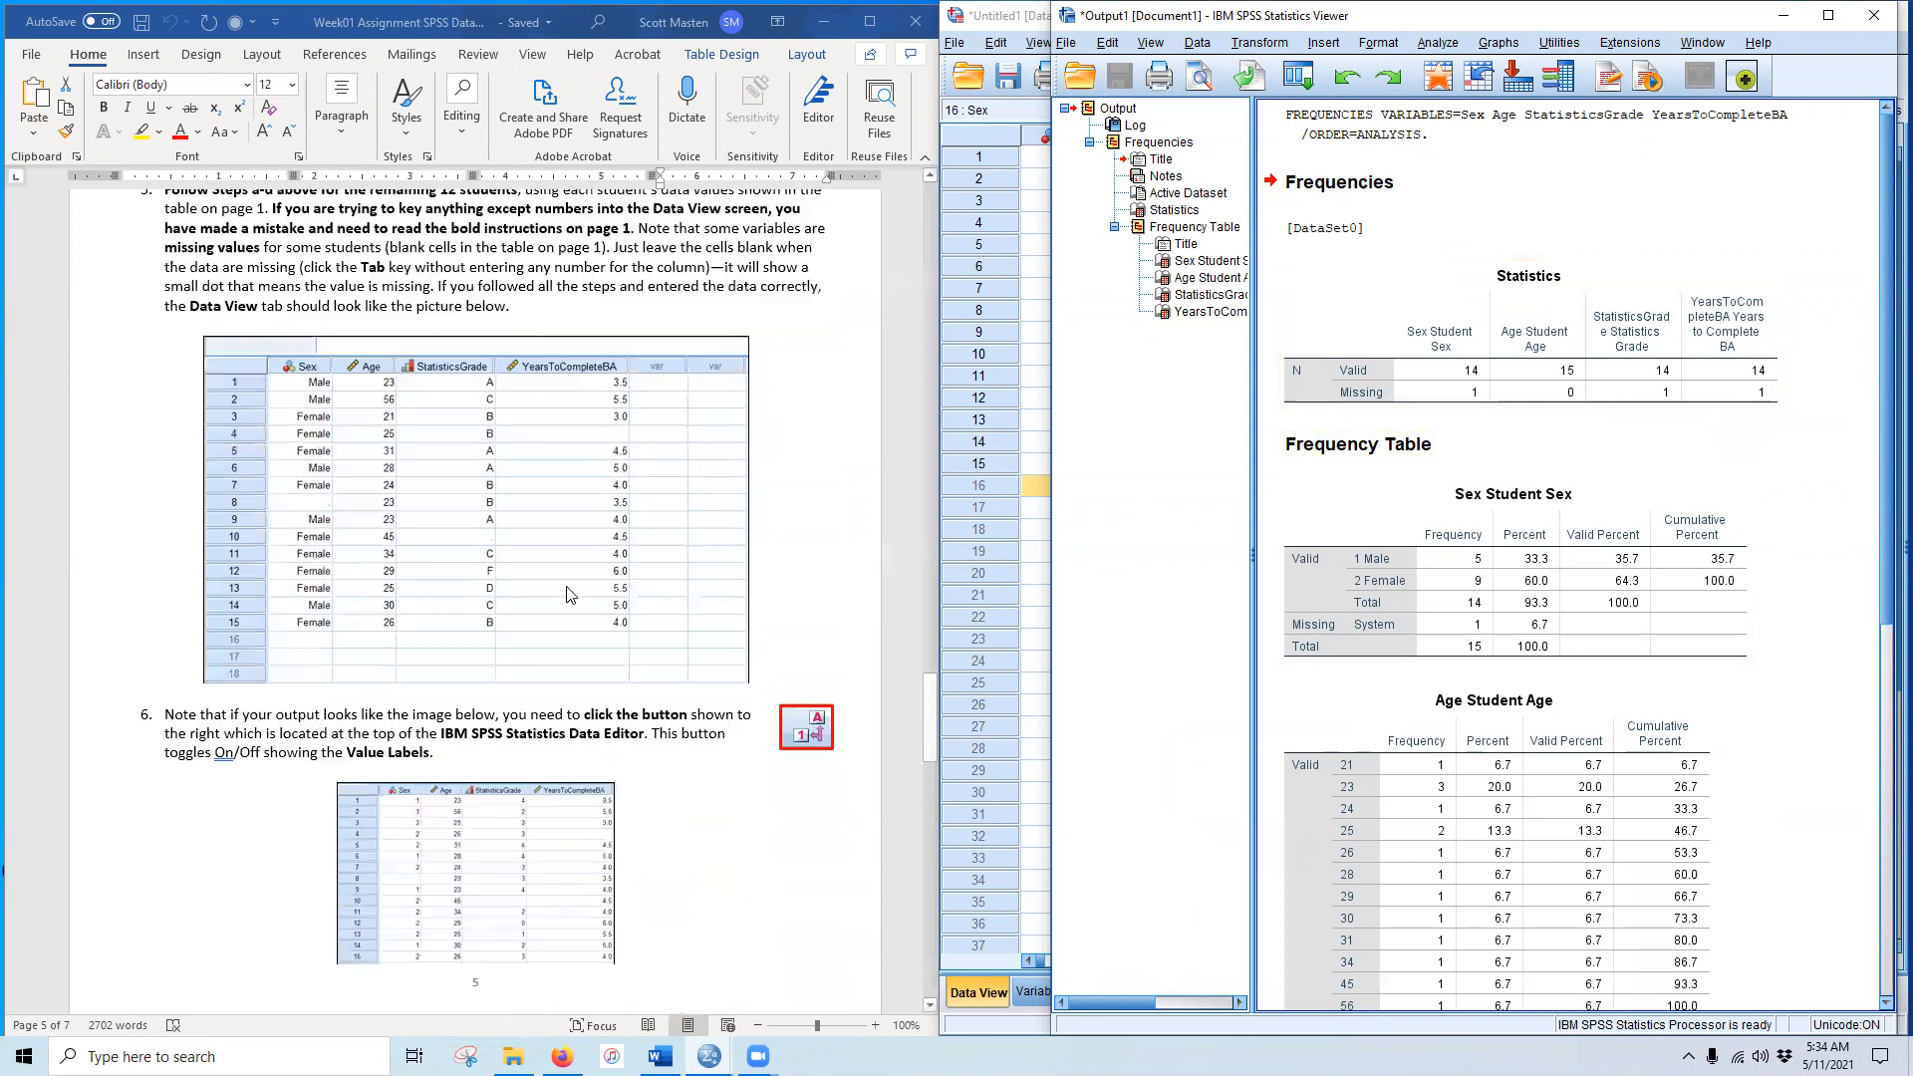
scroll(570, 594, up, 20)
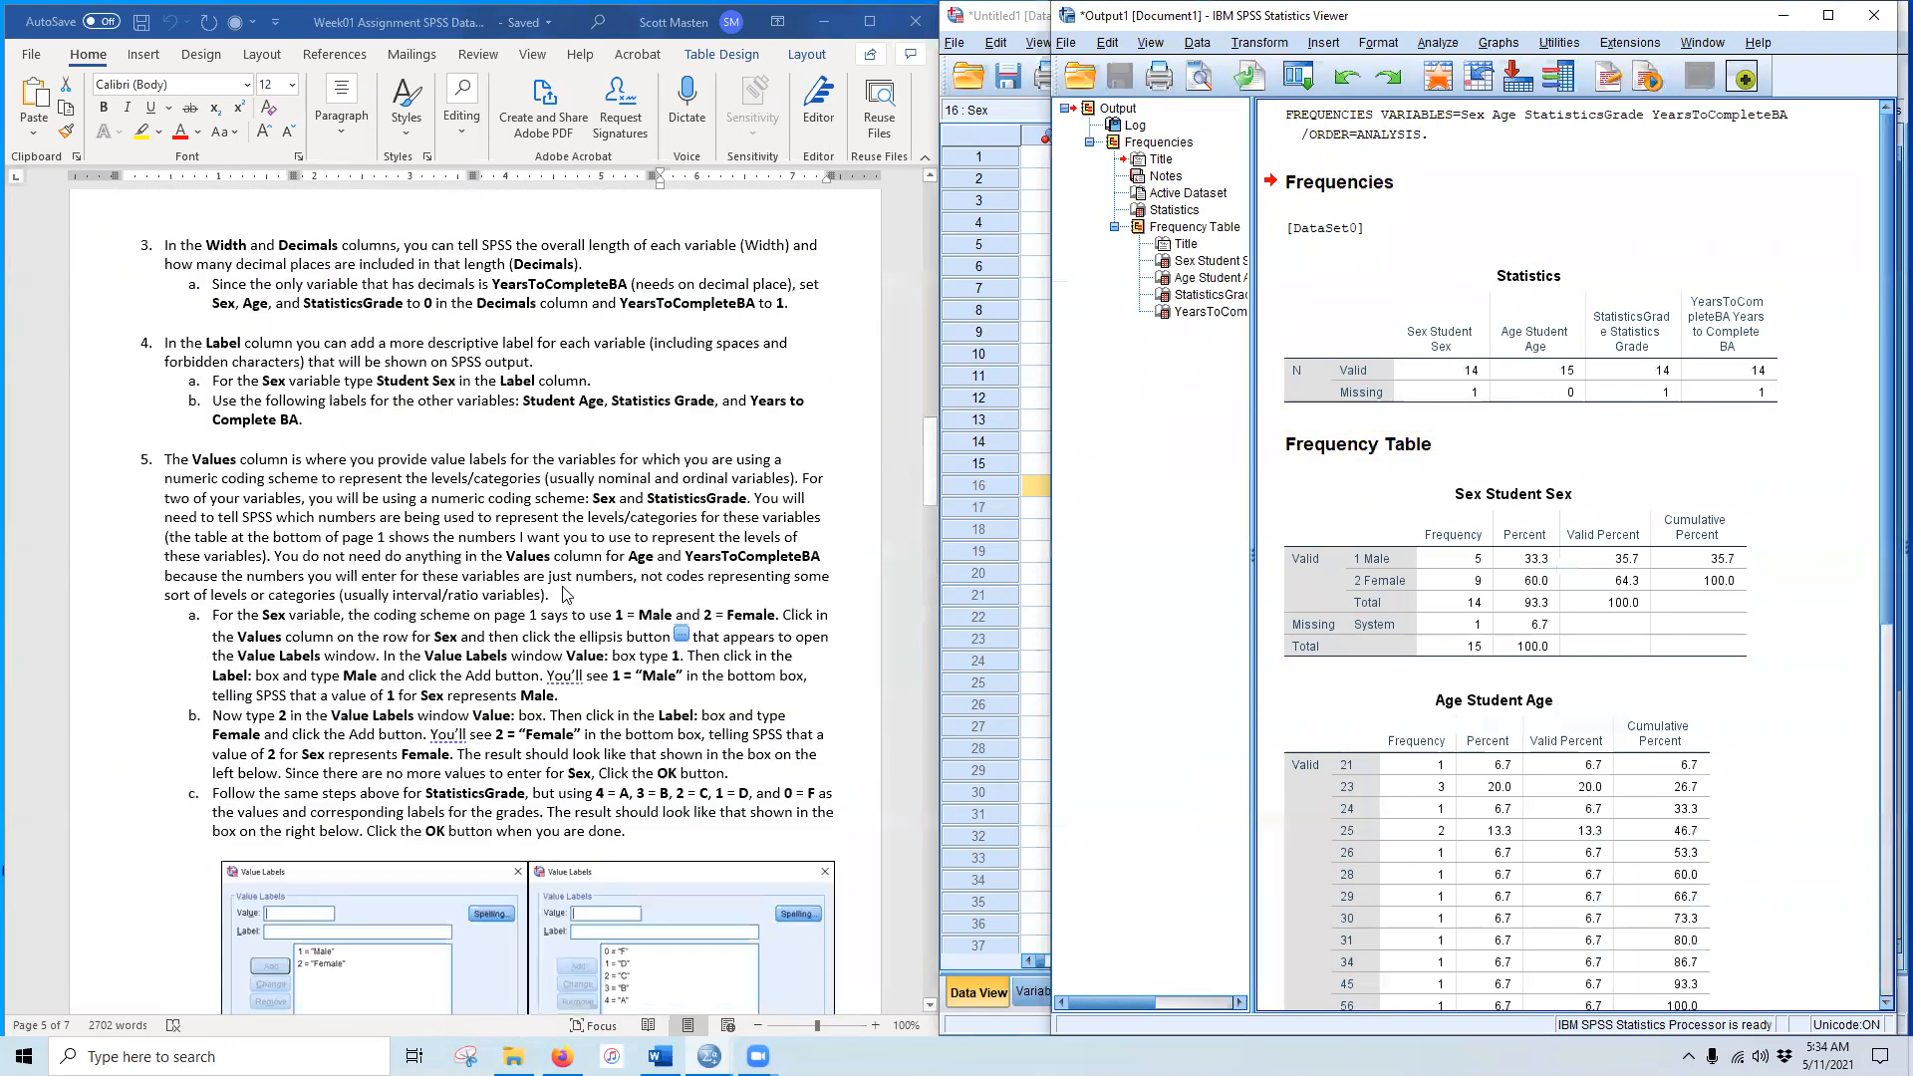
scroll(564, 595, up, 20)
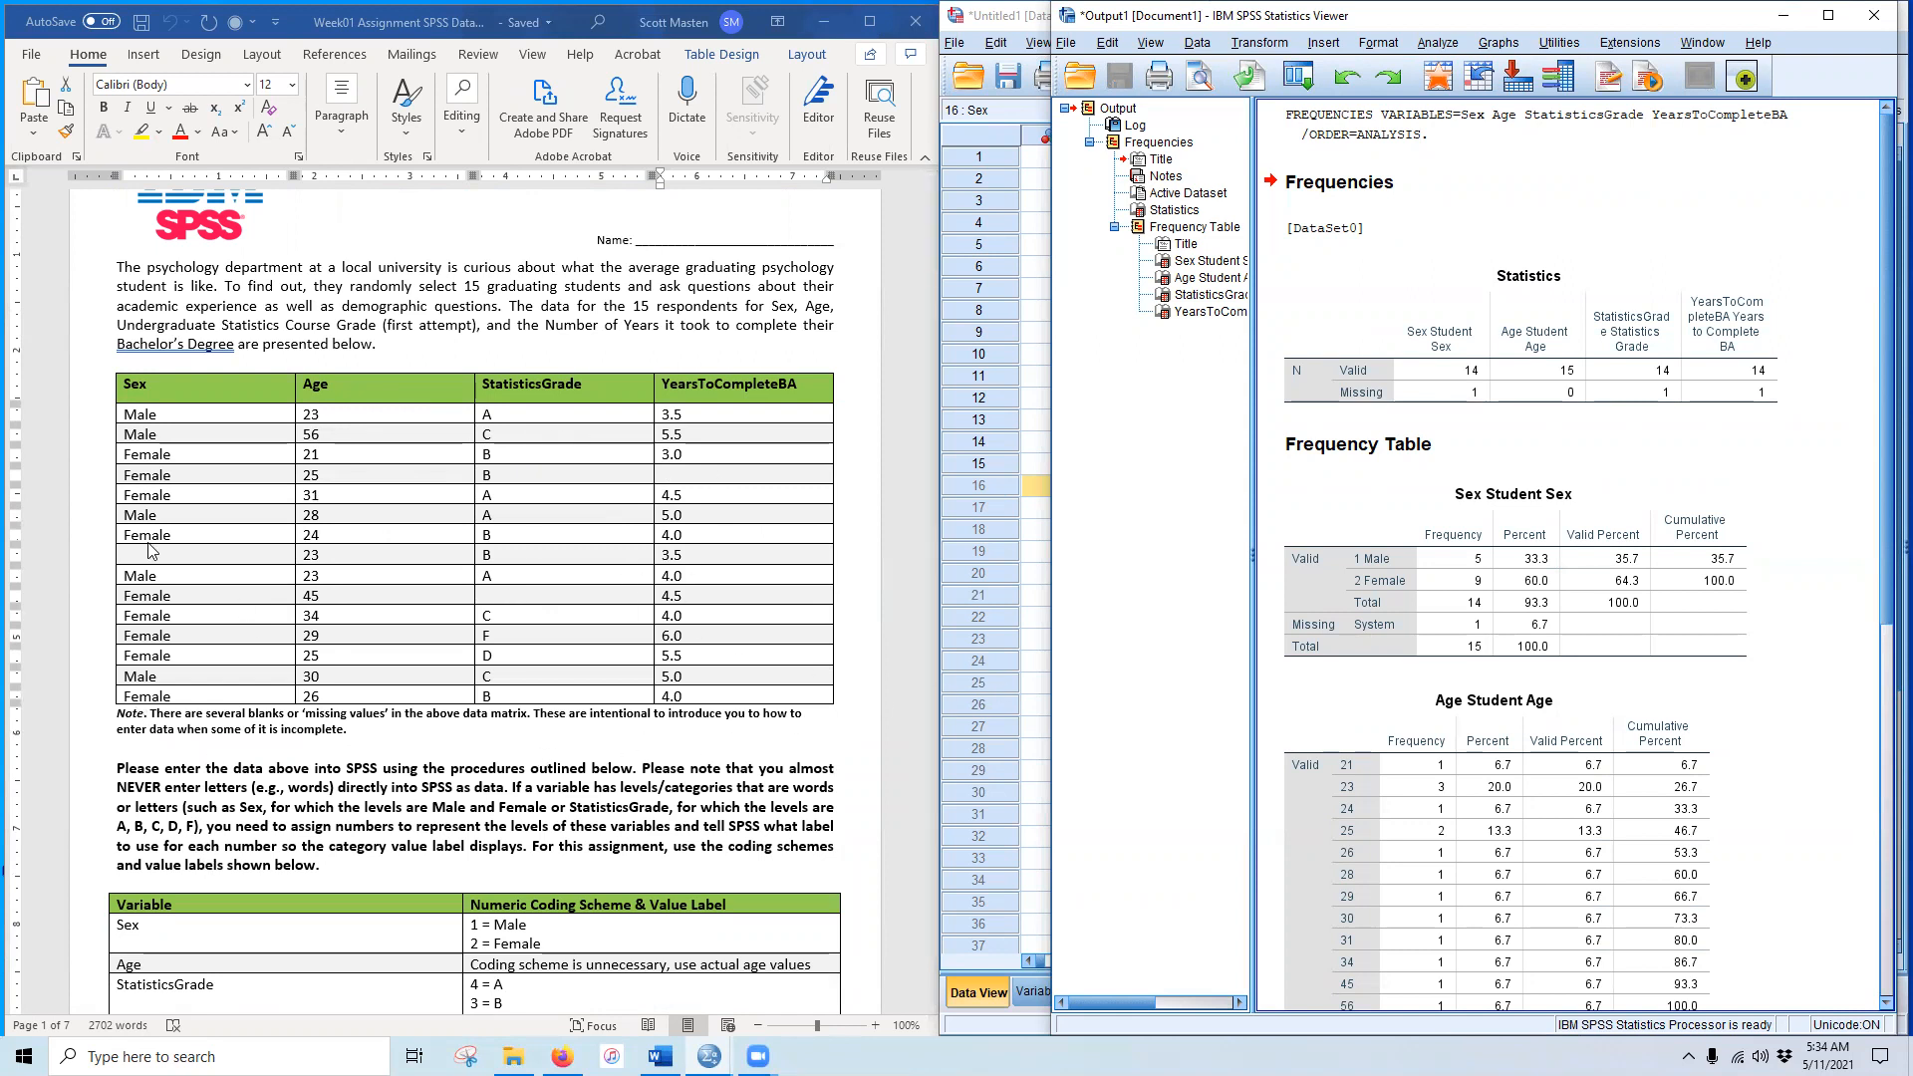
click(1407, 561)
scroll(1285, 703, down, 5)
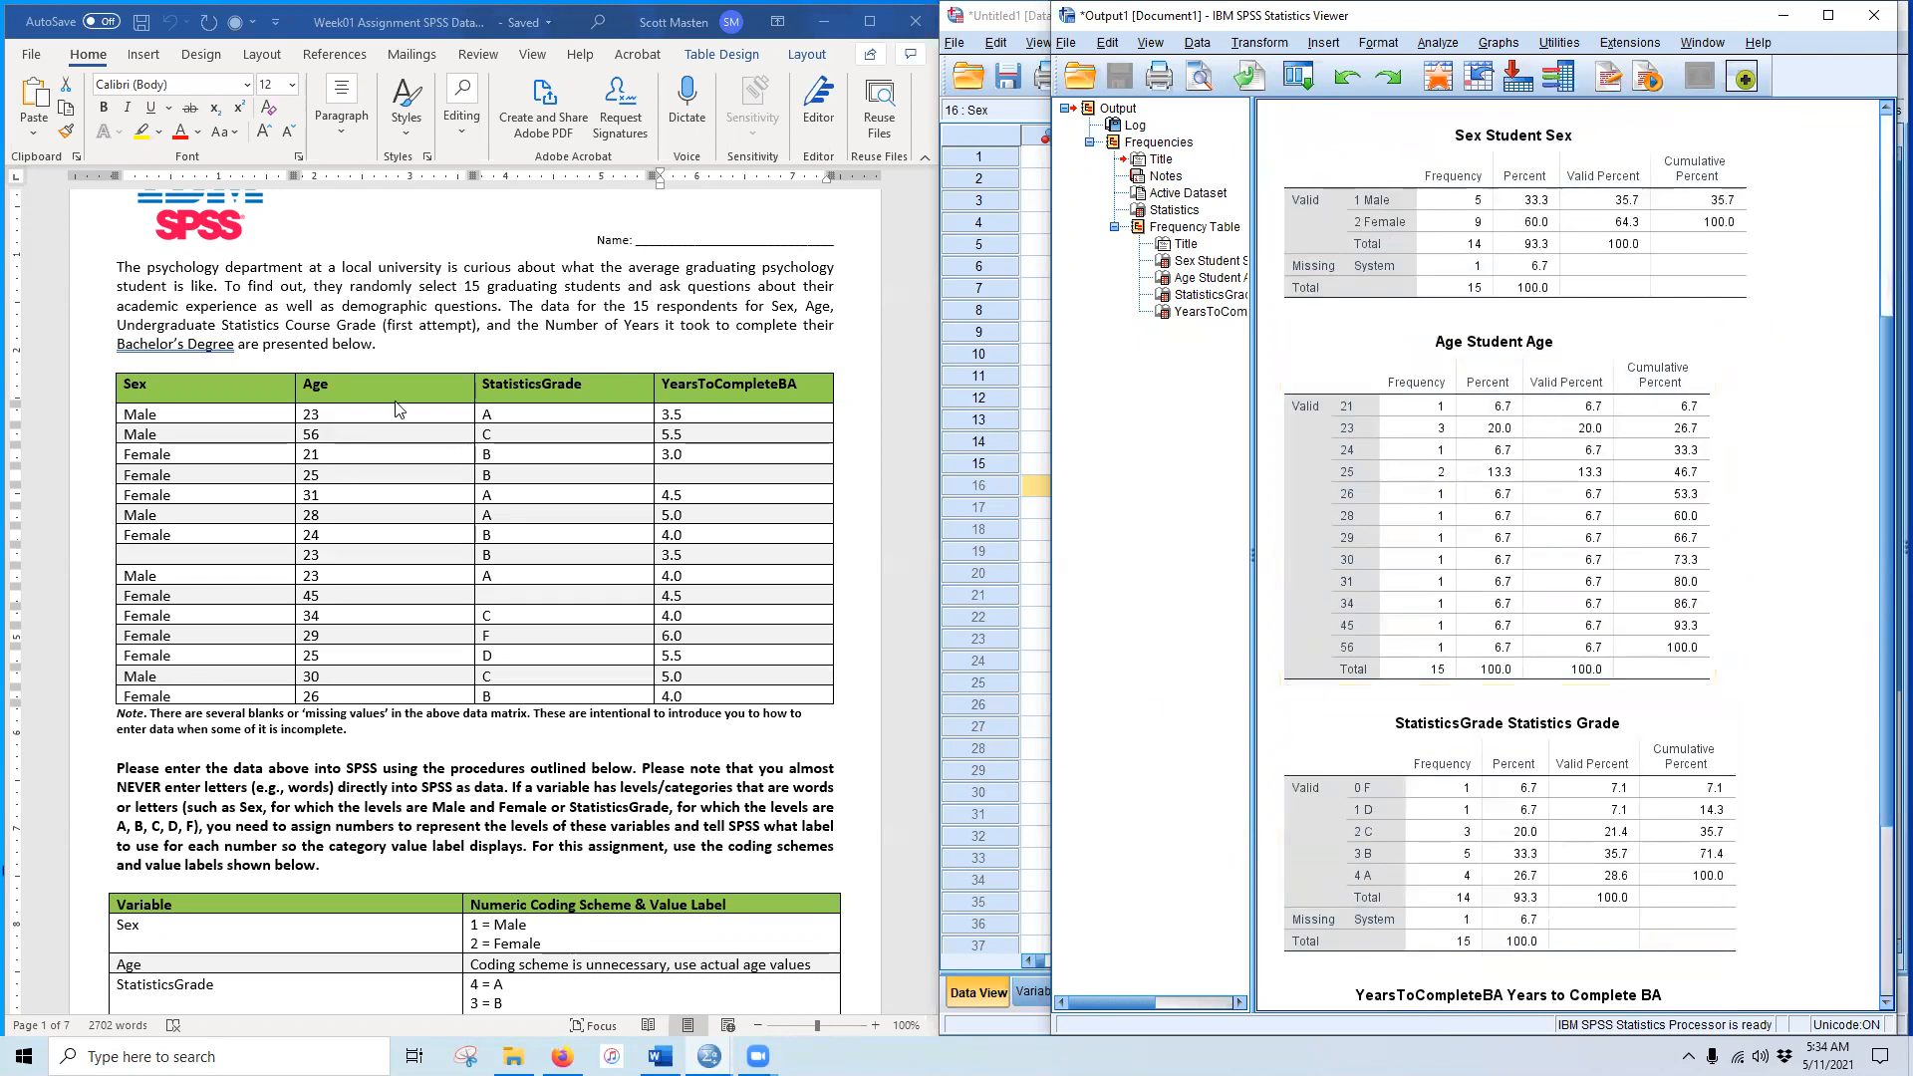
click(1293, 267)
click(1391, 399)
scroll(1263, 798, down, 3)
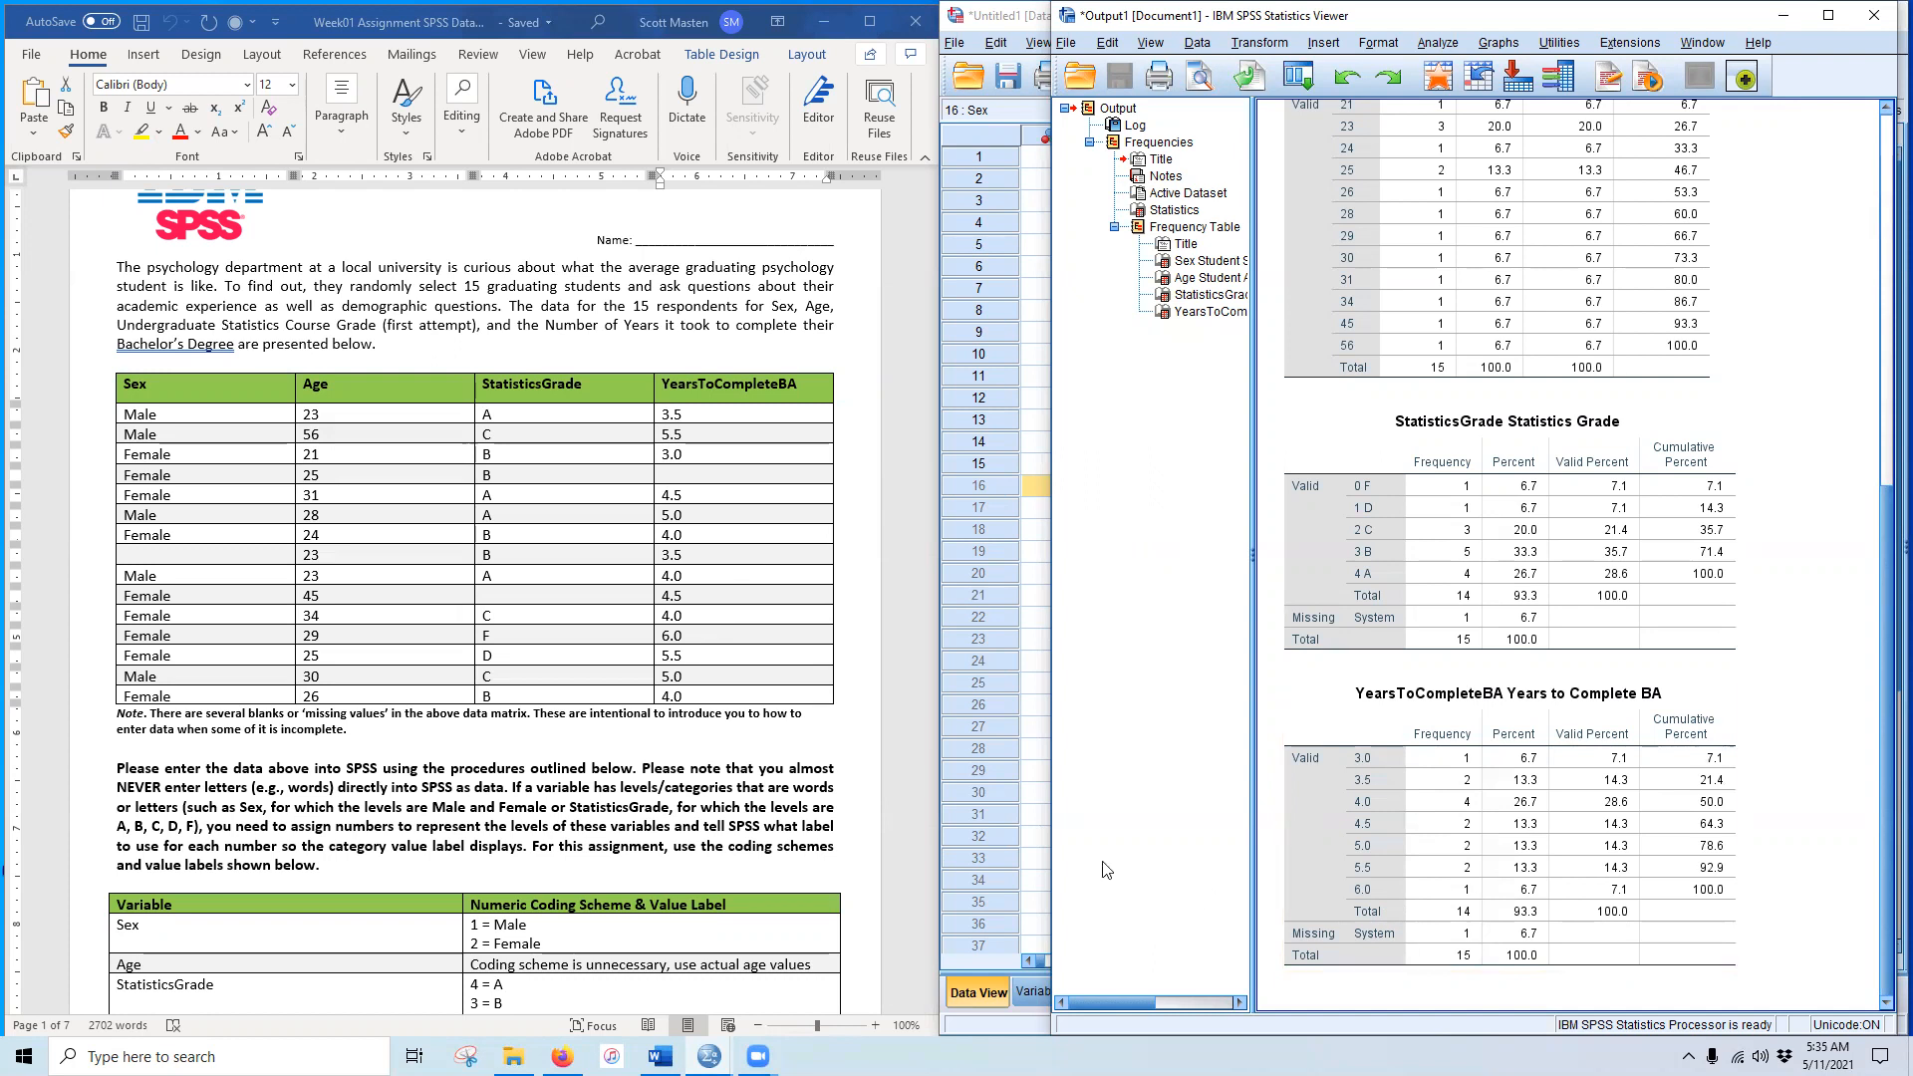
scroll(470, 797, down, 1)
scroll(470, 797, down, 10)
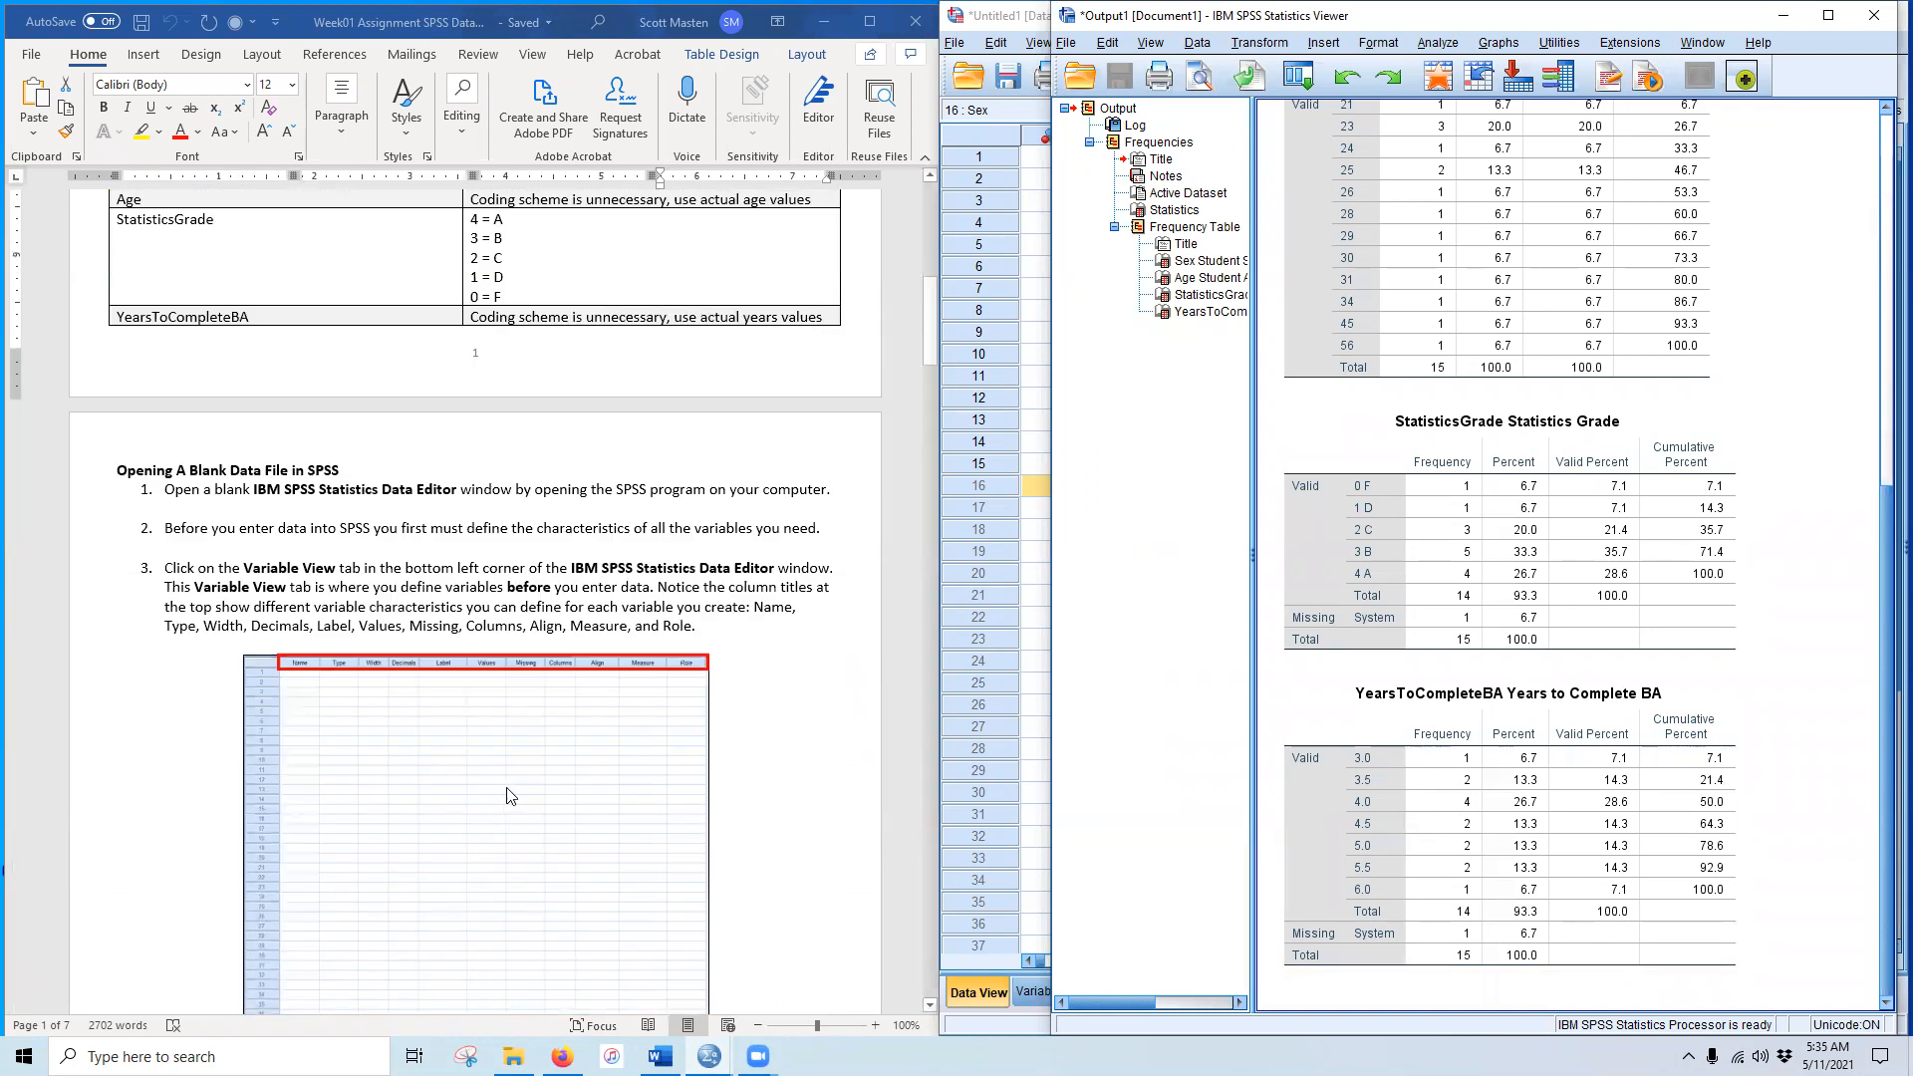
scroll(510, 795, down, 6)
drag(928, 327, 911, 840)
click(1782, 14)
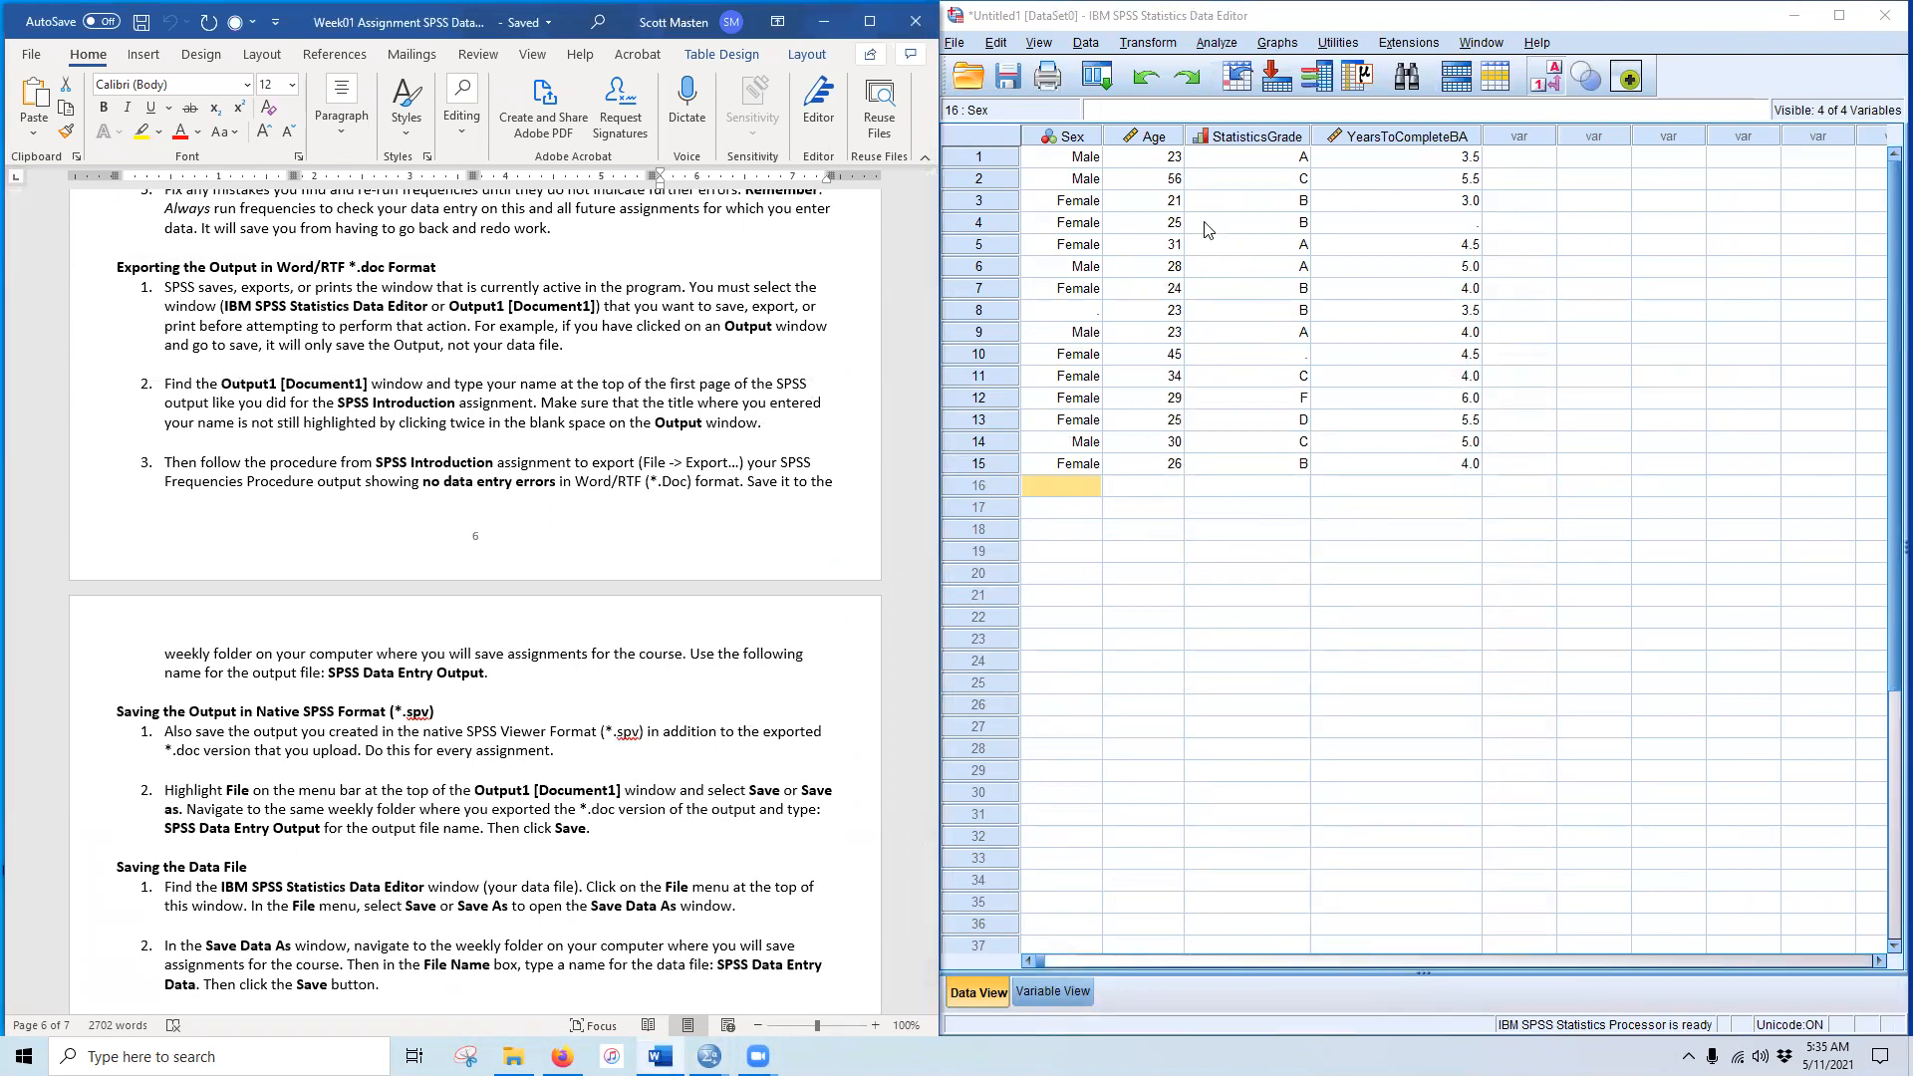
Step: Start saving the data file and select the output file name in the handout to reuse it
click(1008, 76)
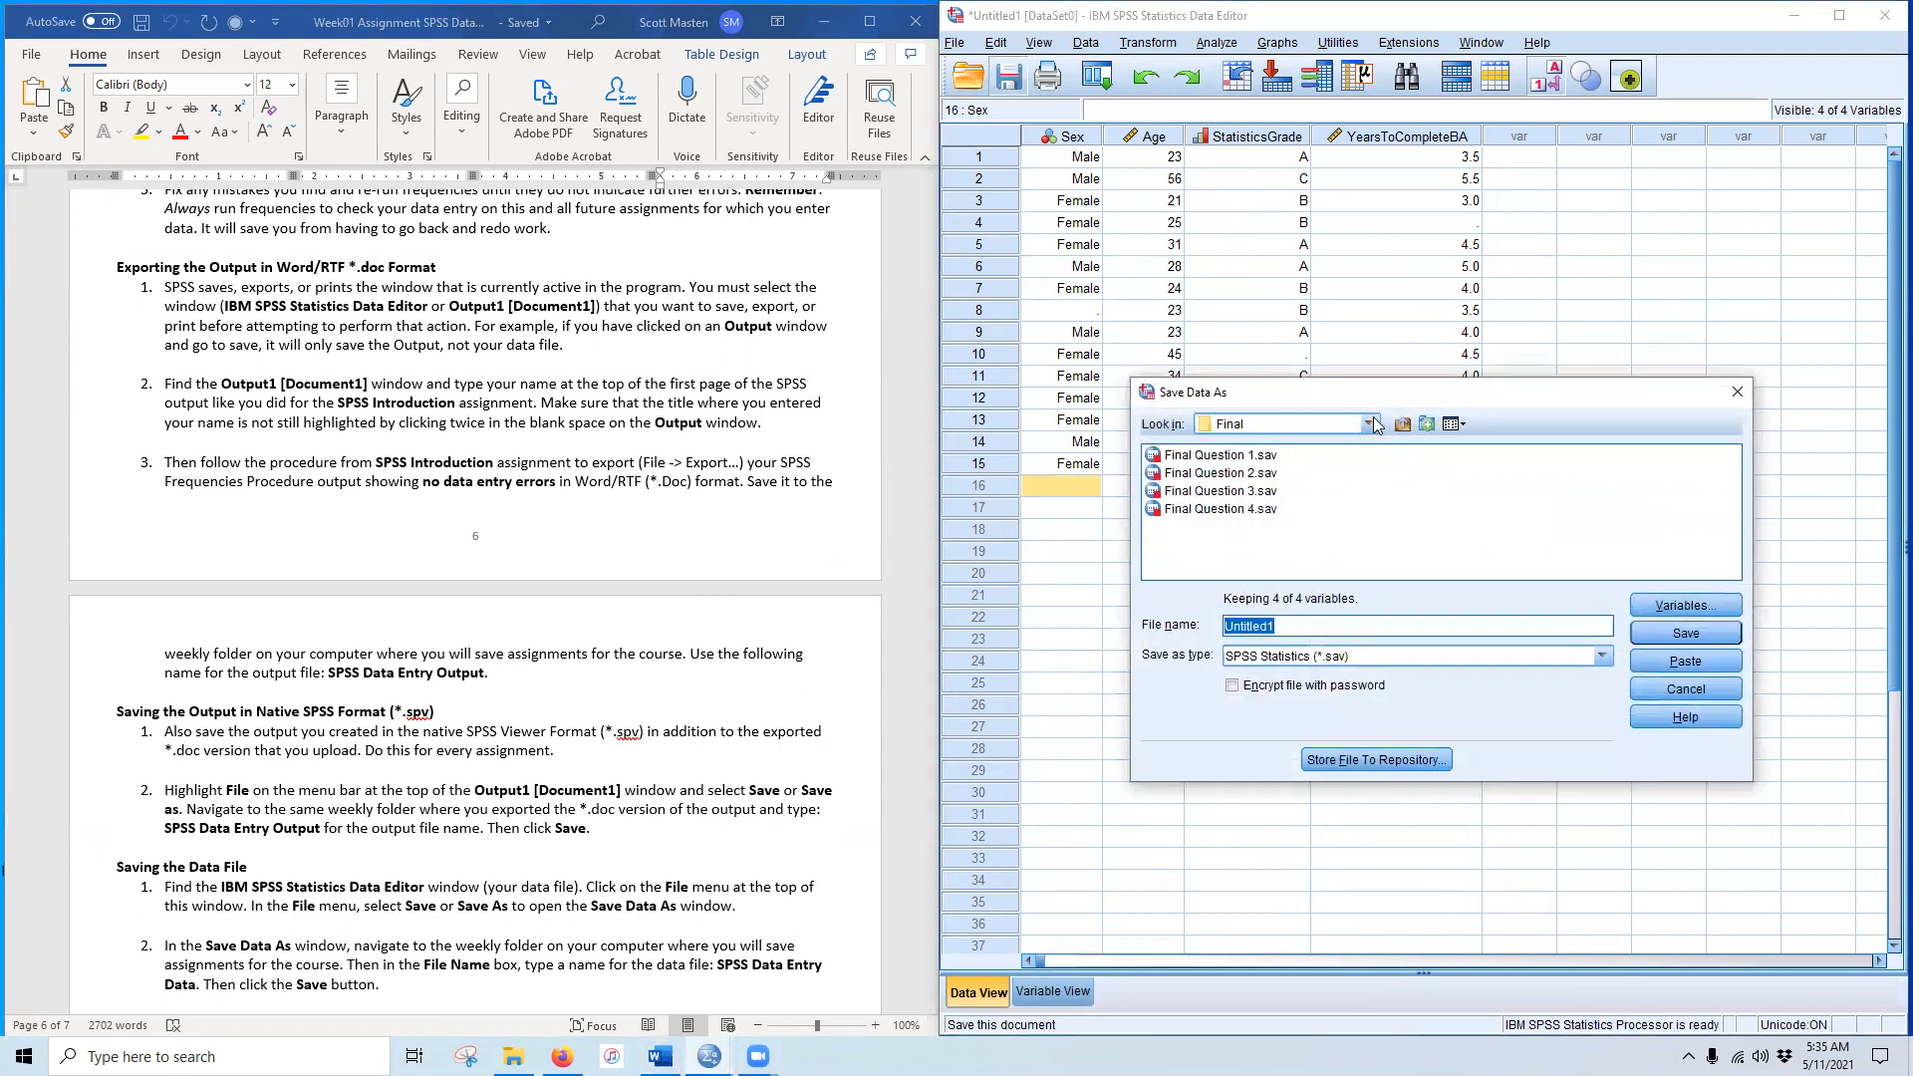
click(1403, 427)
click(1403, 427)
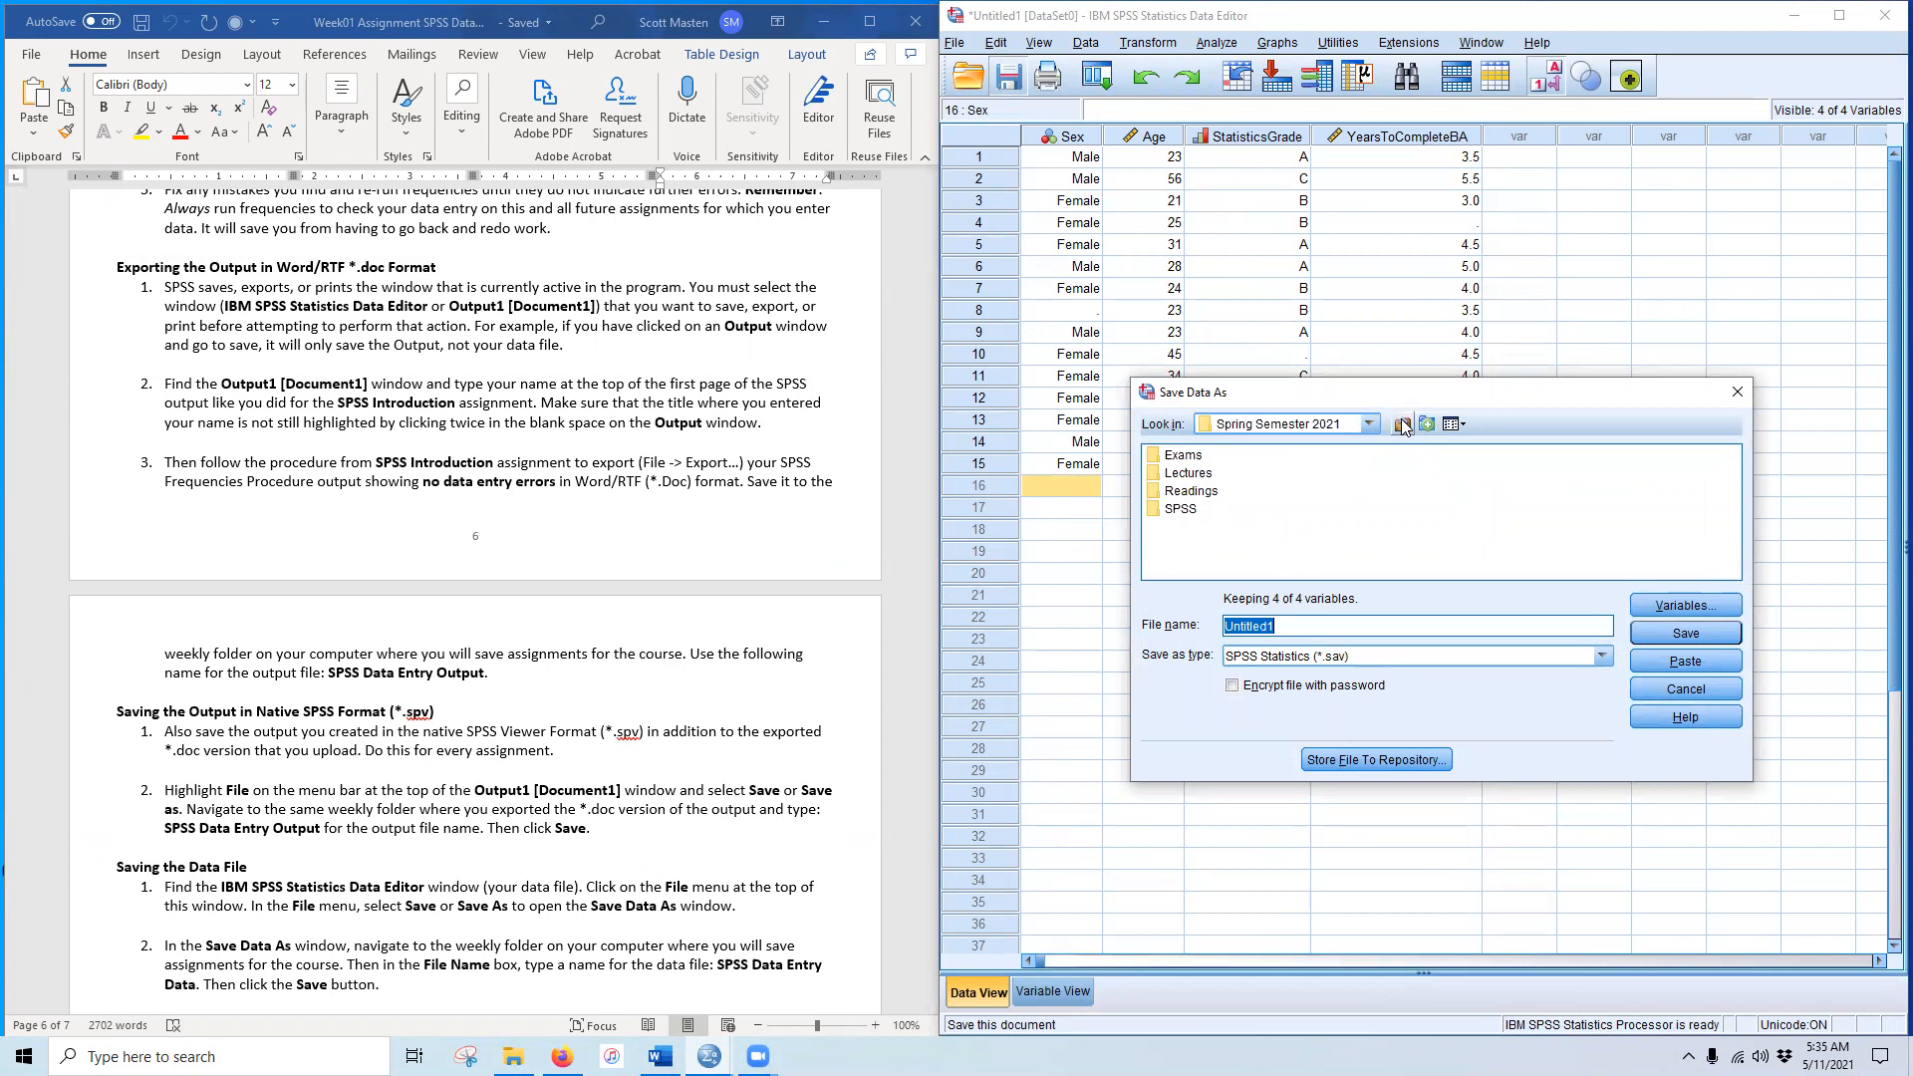
scroll(628, 635, down, 8)
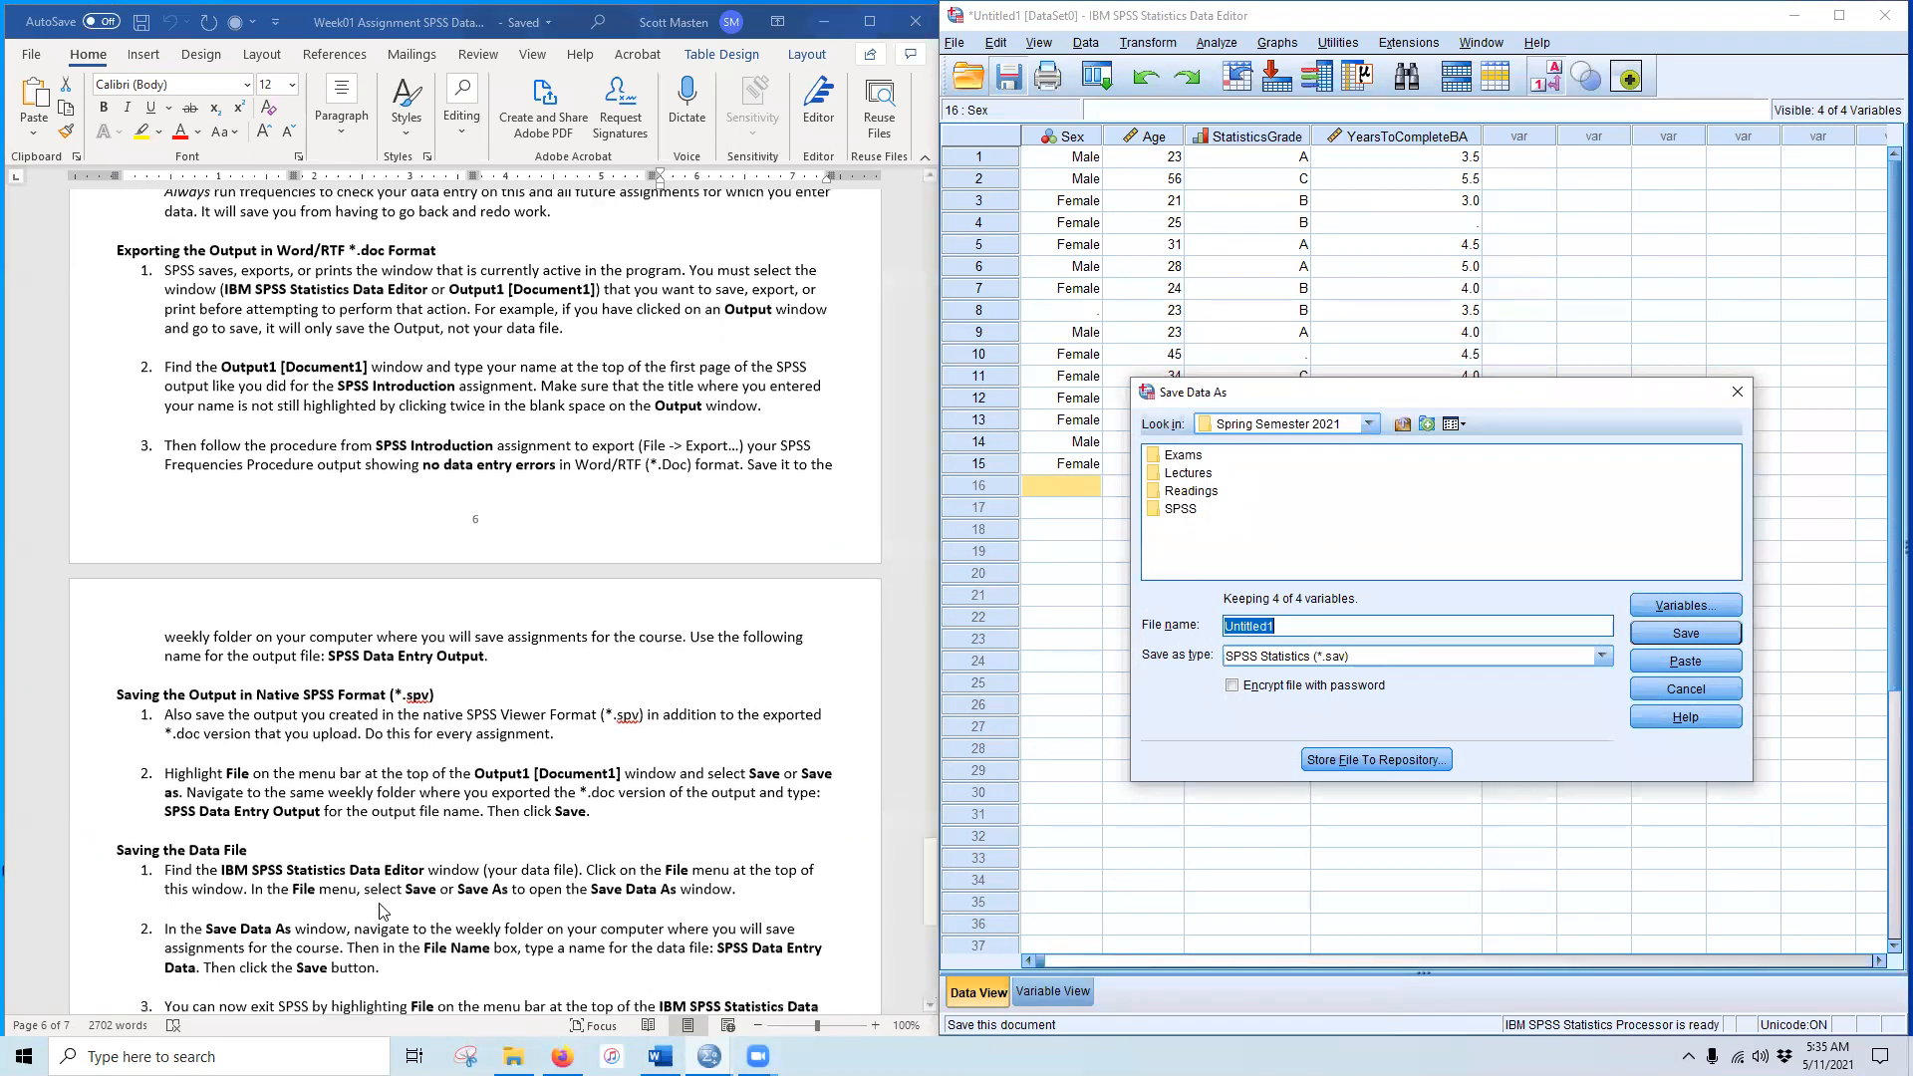
scroll(472, 694, up, 1)
click(209, 660)
drag(238, 671, 362, 675)
key(ctrl+c)
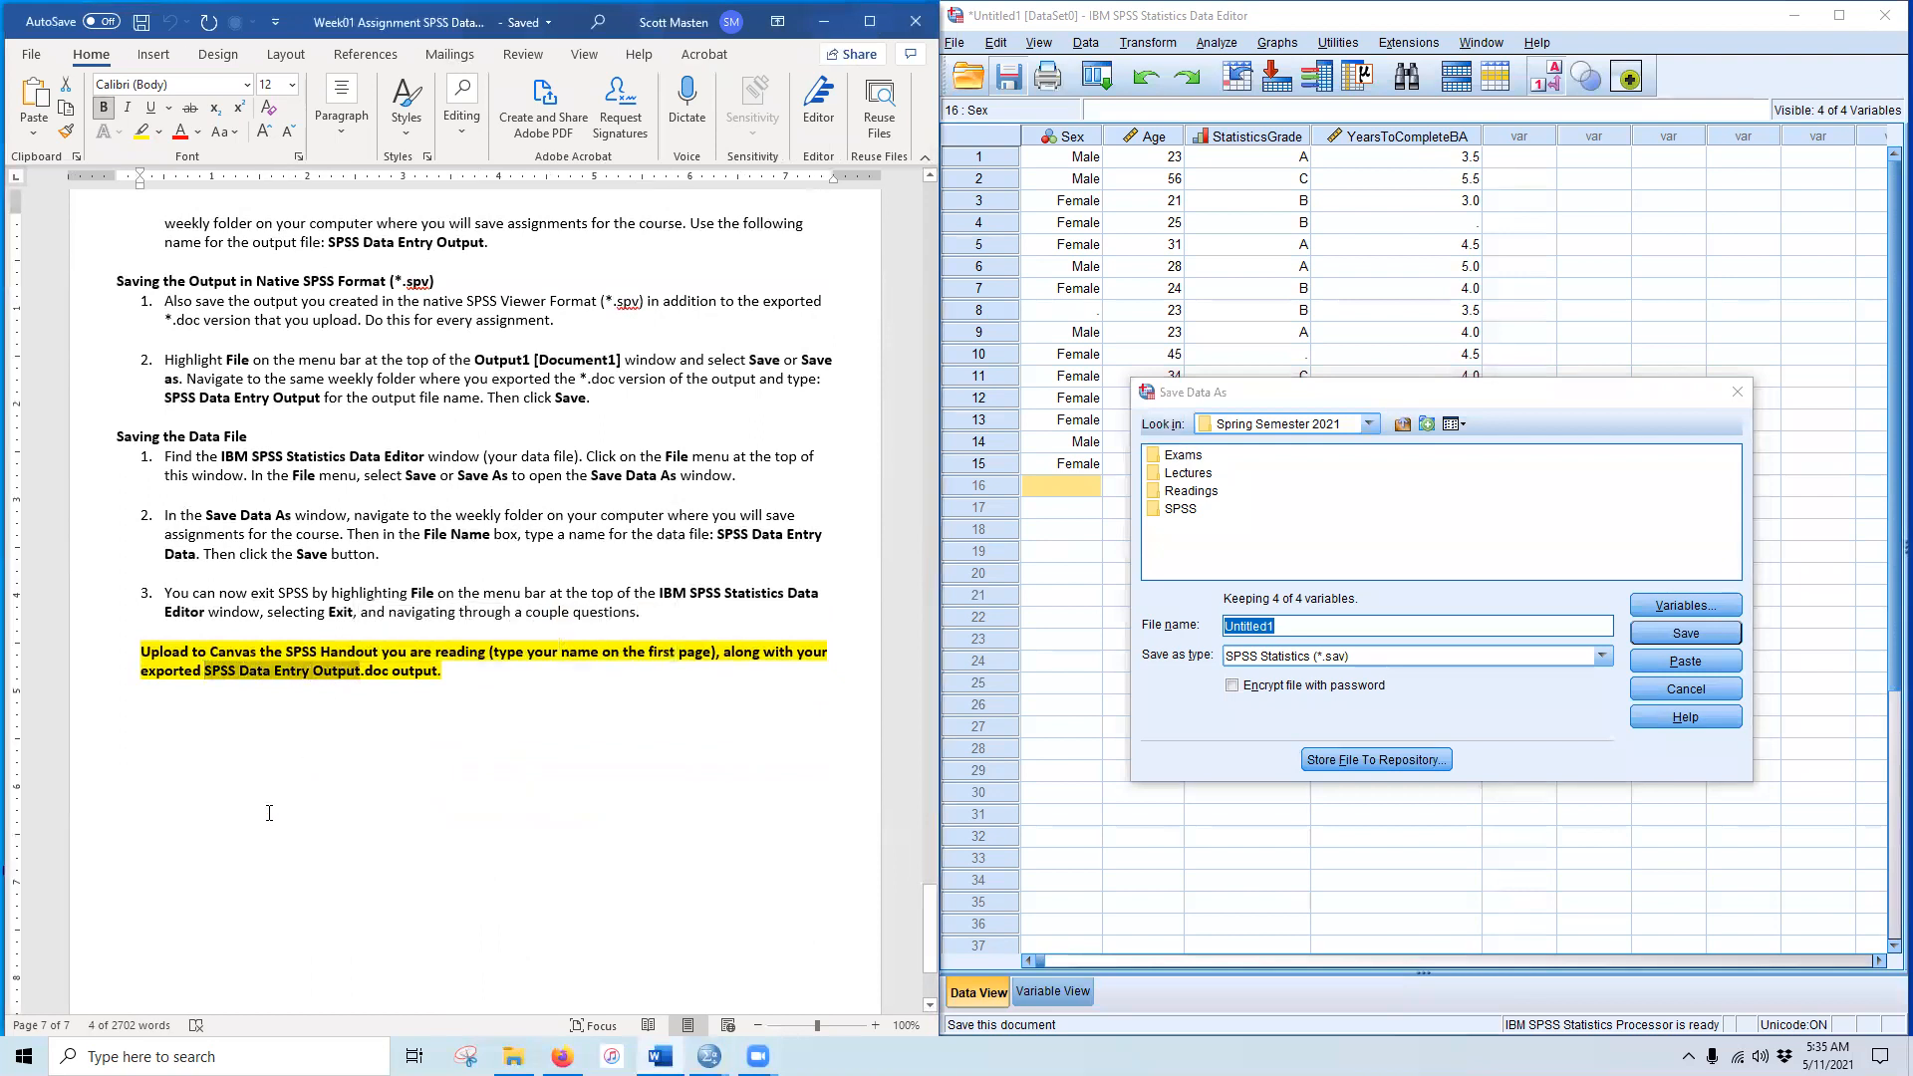
Step: Save the data as SPSS Data Entry.sav in Desktop > Statistcs I > Week 01, then minimize the Data Editor
click(1327, 626)
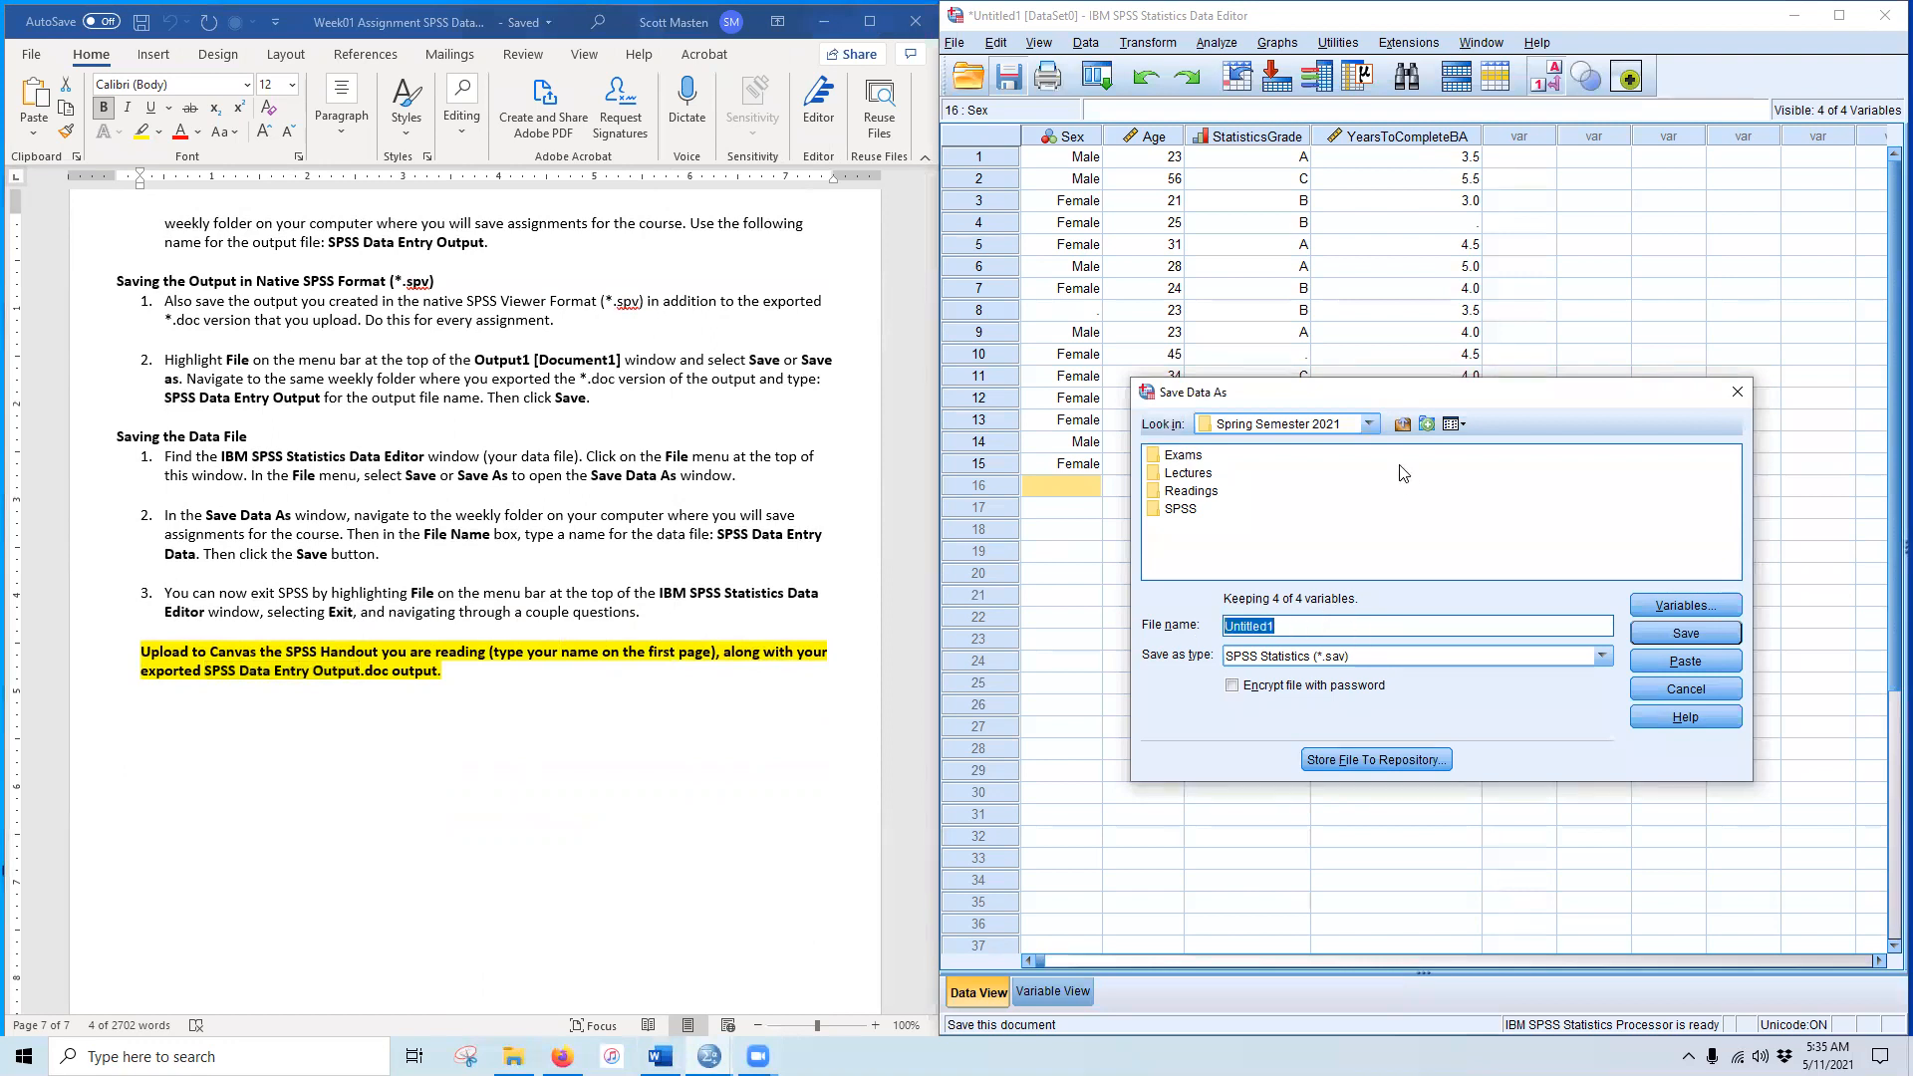
click(1404, 425)
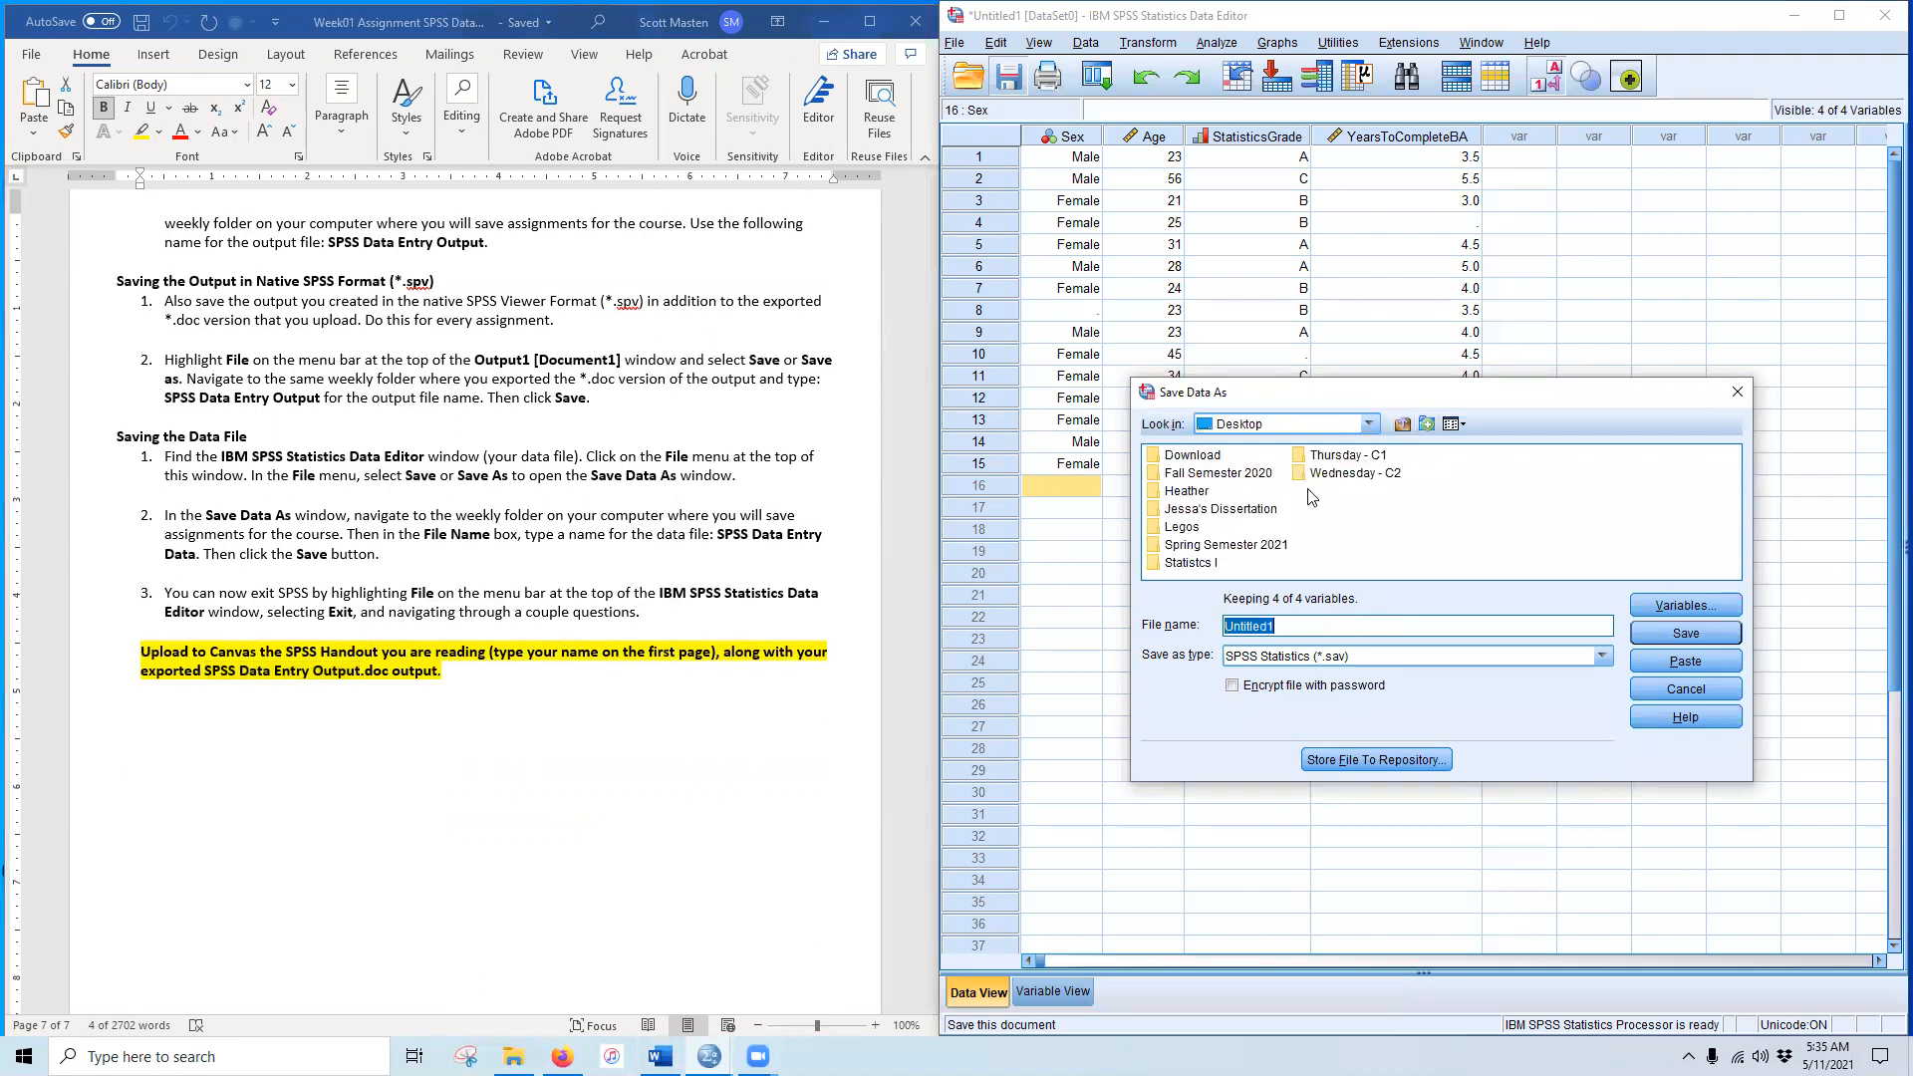
double_click(1192, 564)
double_click(1188, 472)
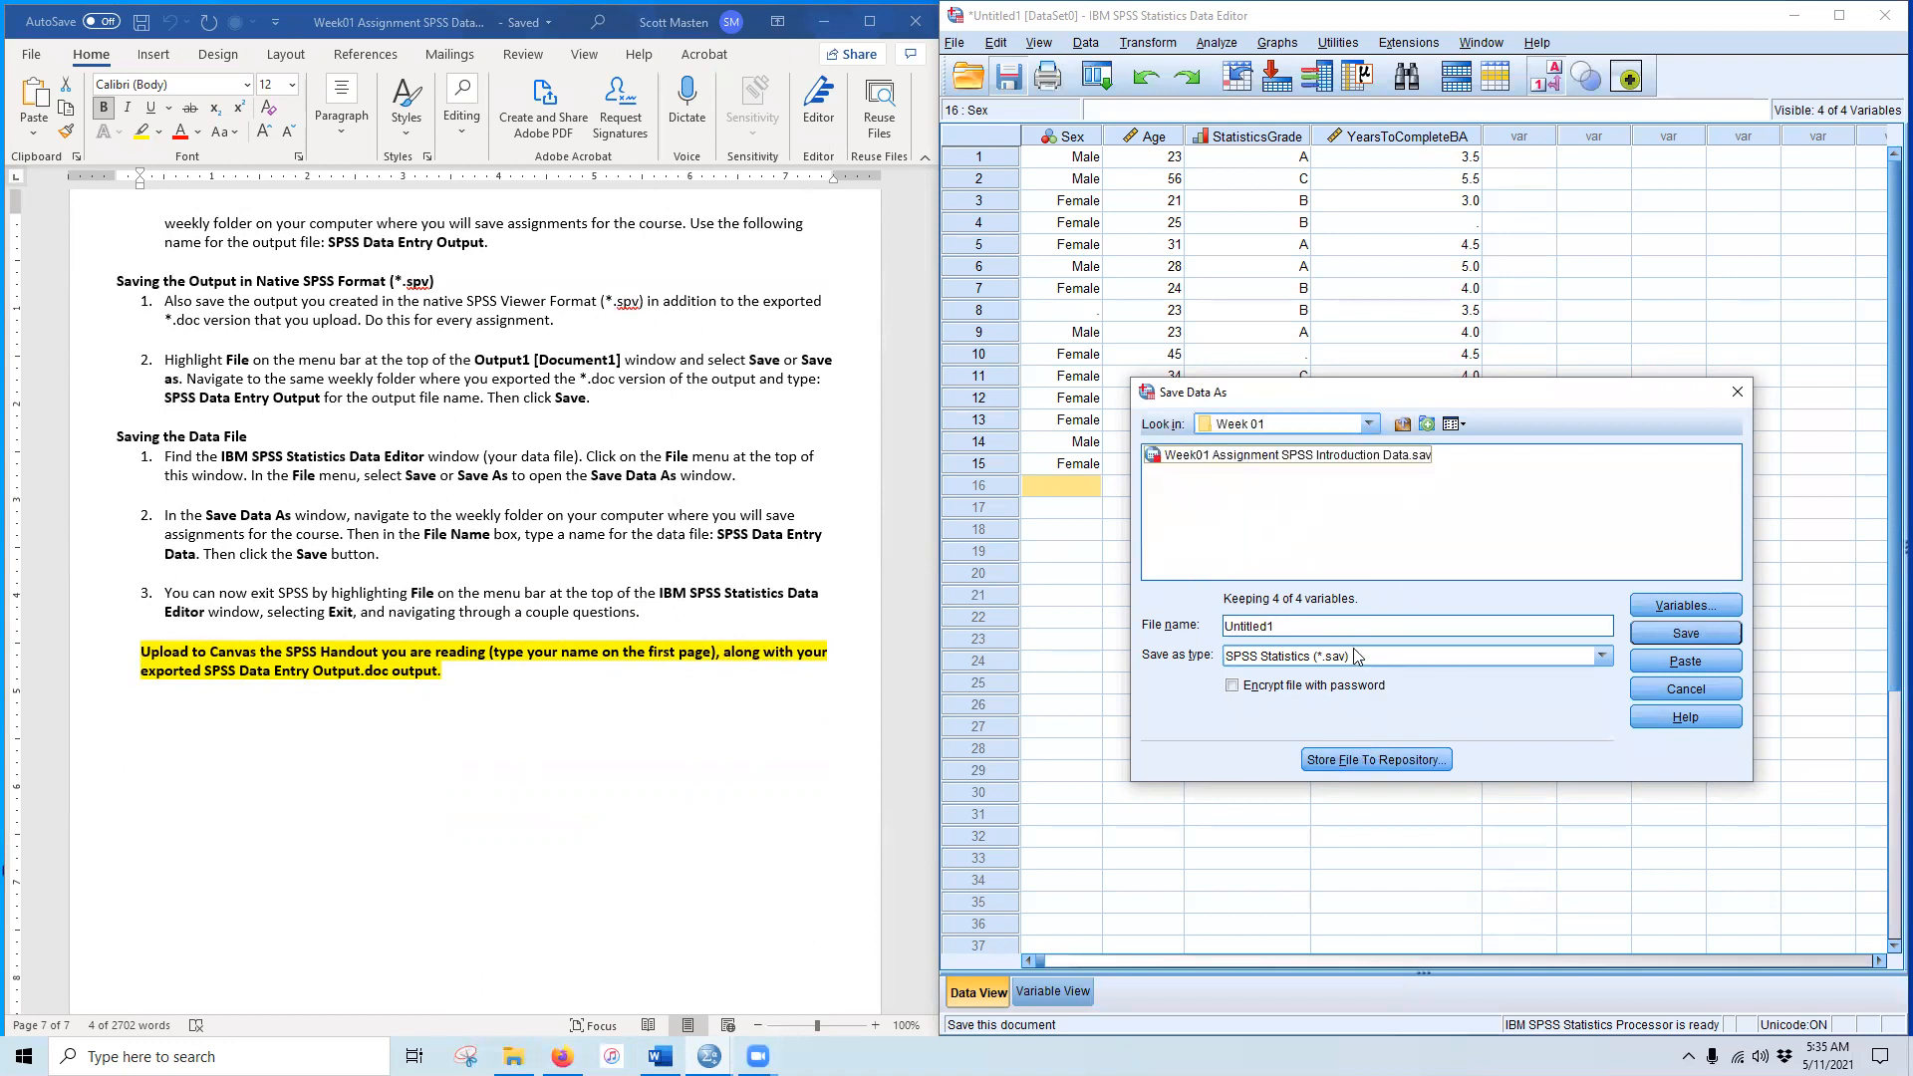
double_click(1382, 628)
key(ctrl+v)
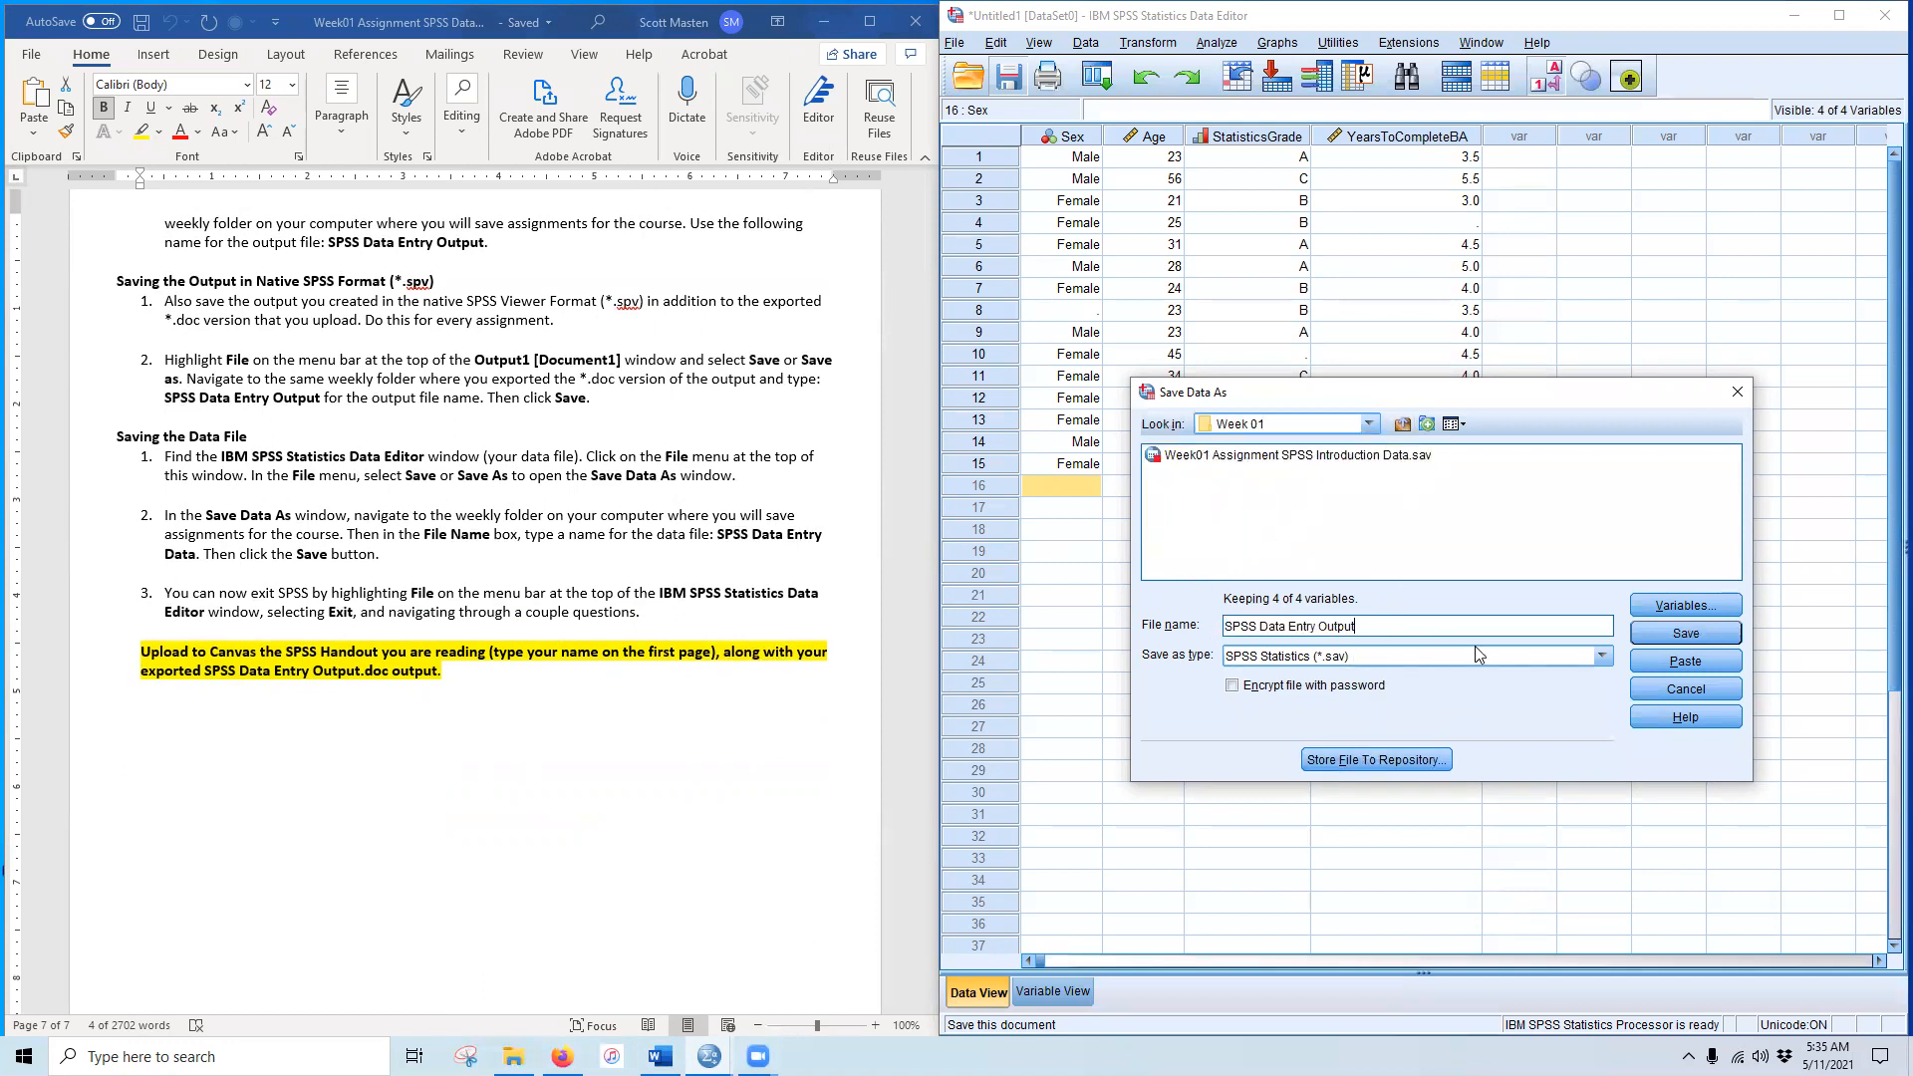
double_click(1337, 626)
key(BackSpace)
click(1719, 639)
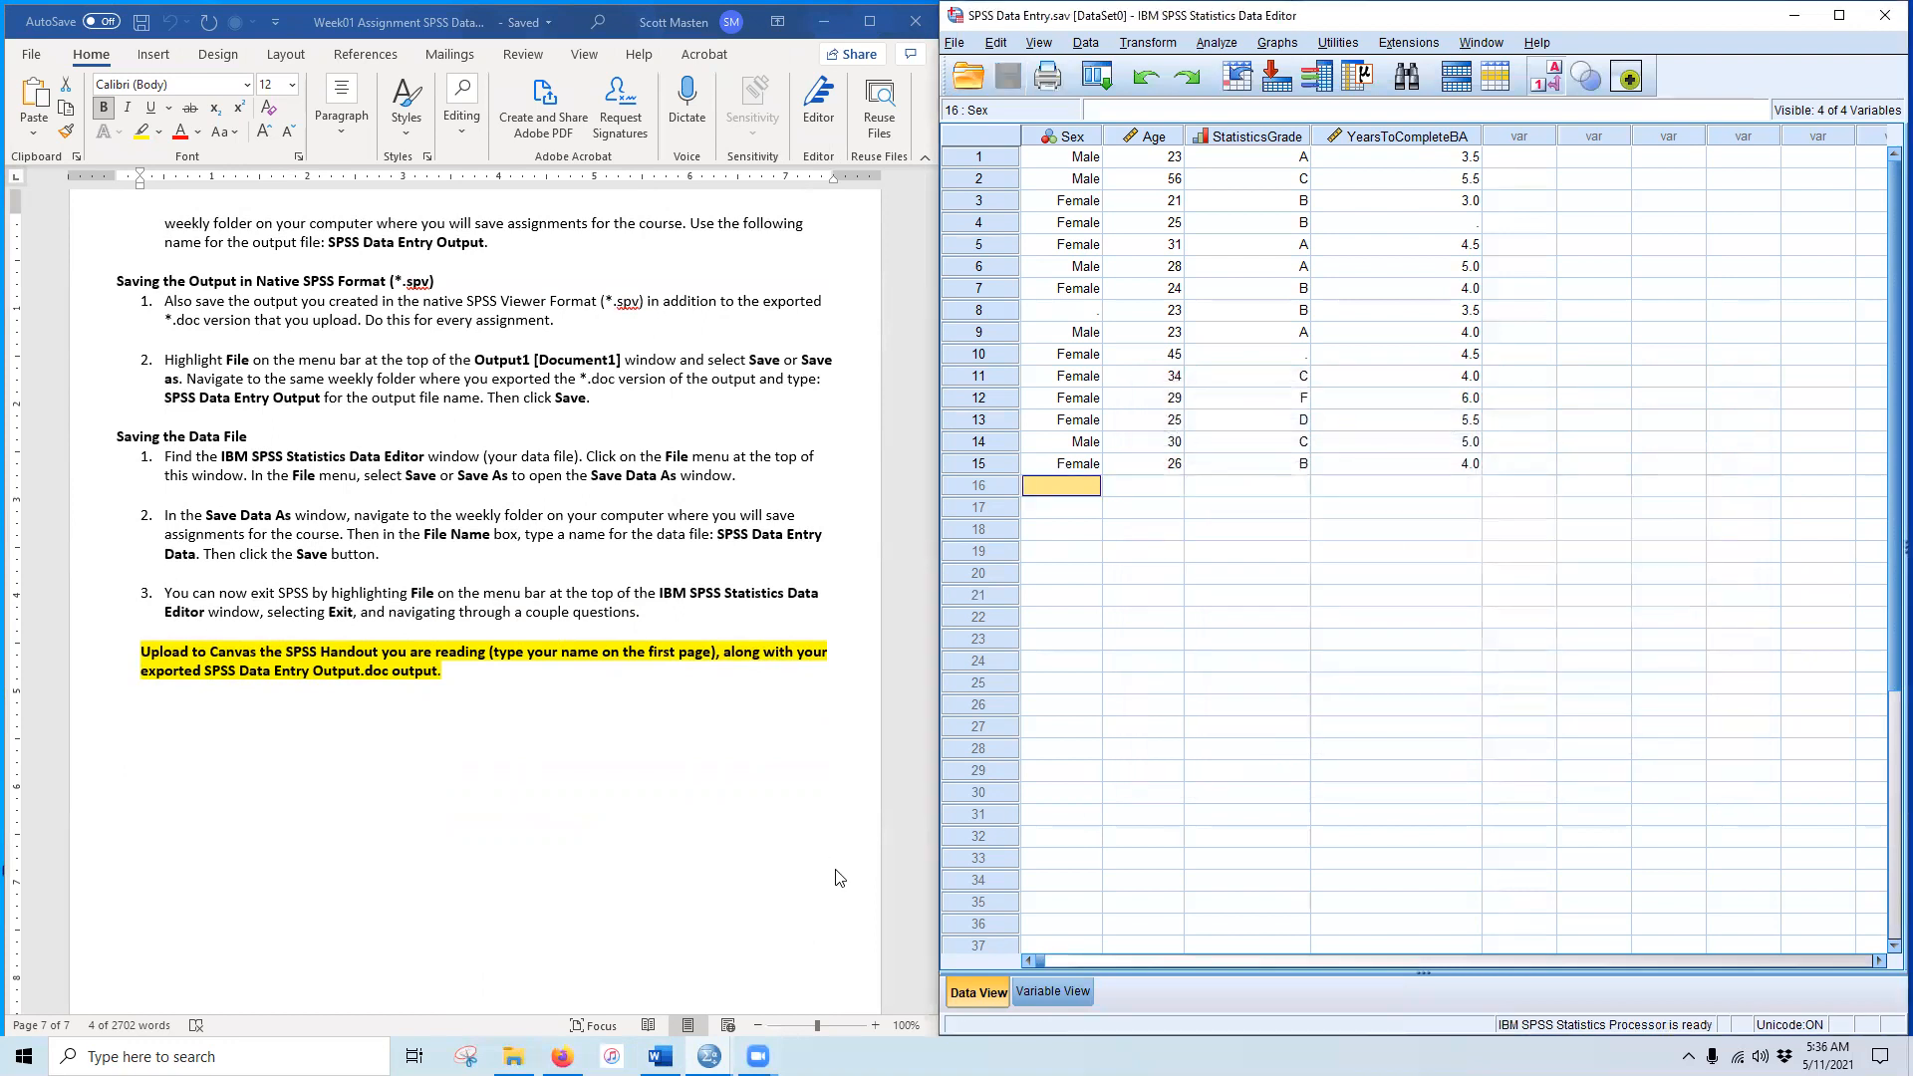
click(1795, 20)
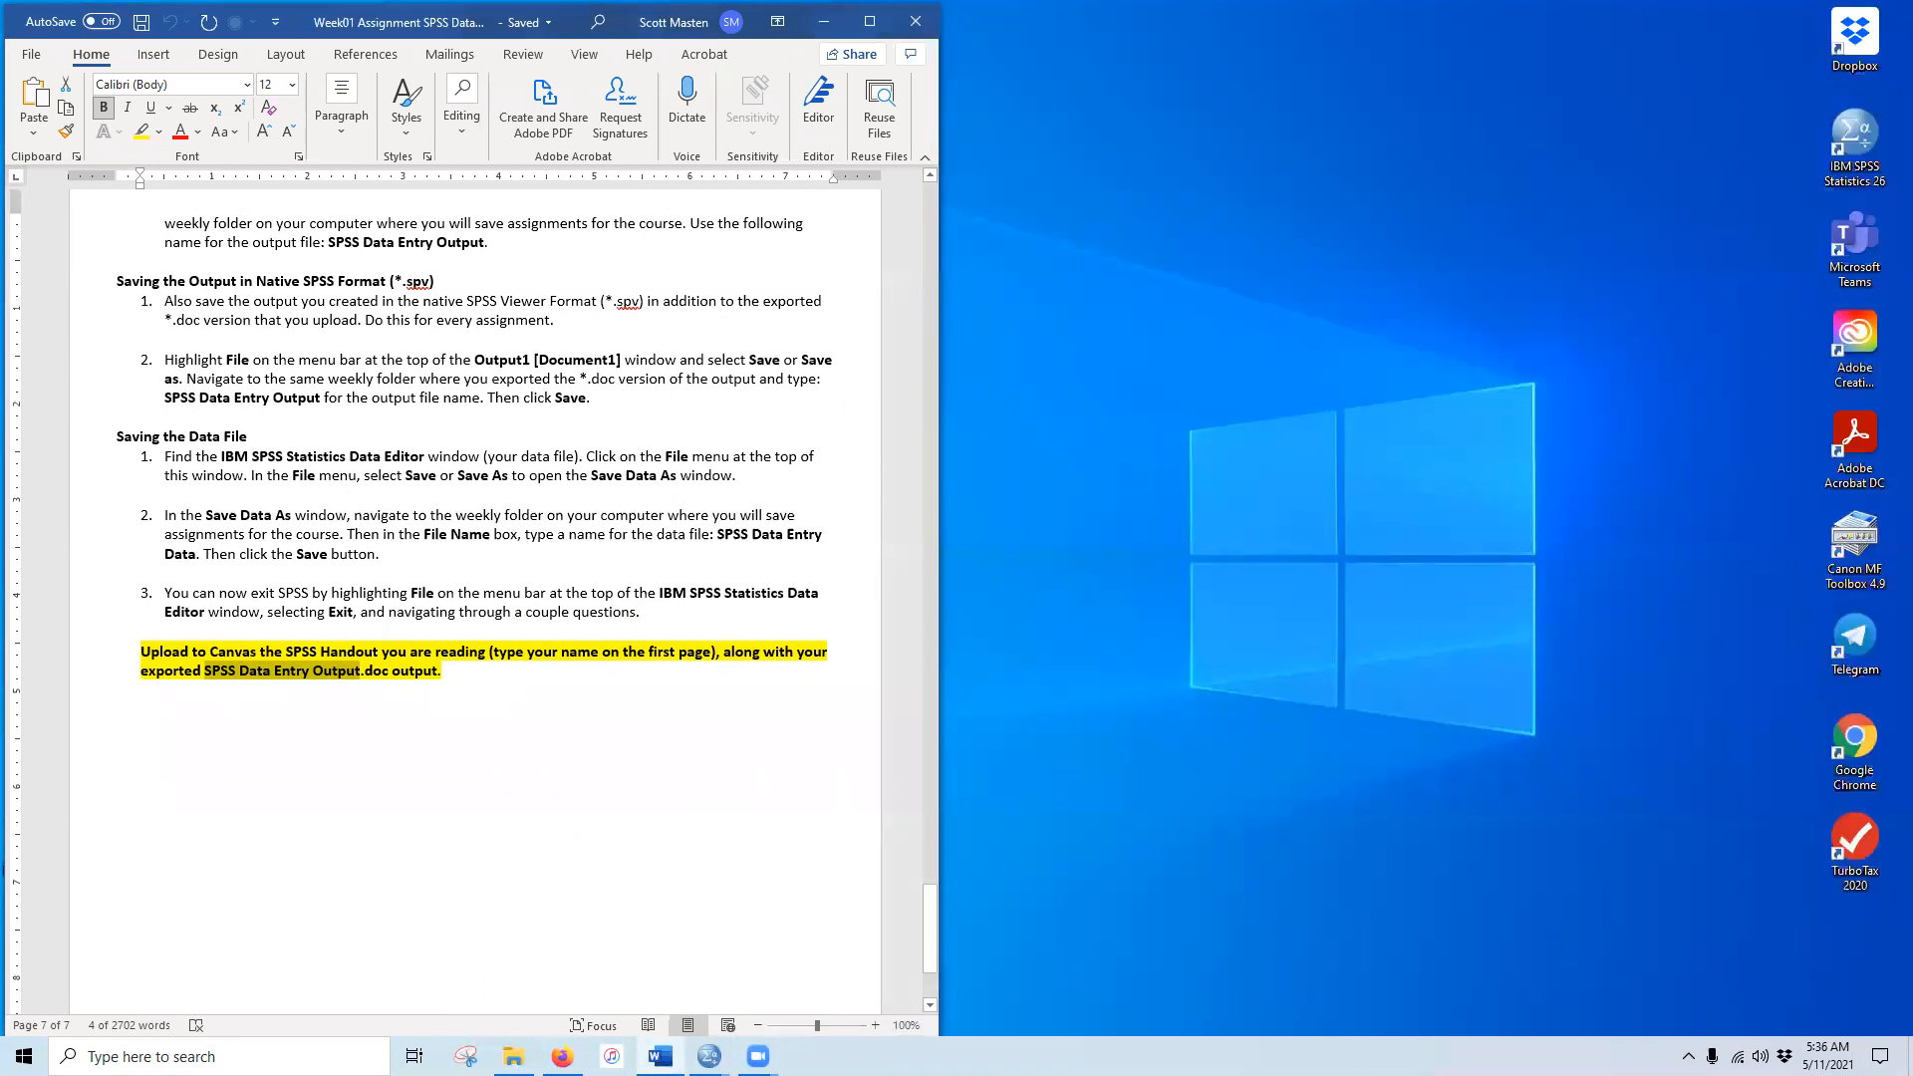
Step: Restore the Output Viewer and begin exporting its output to a document
click(708, 1056)
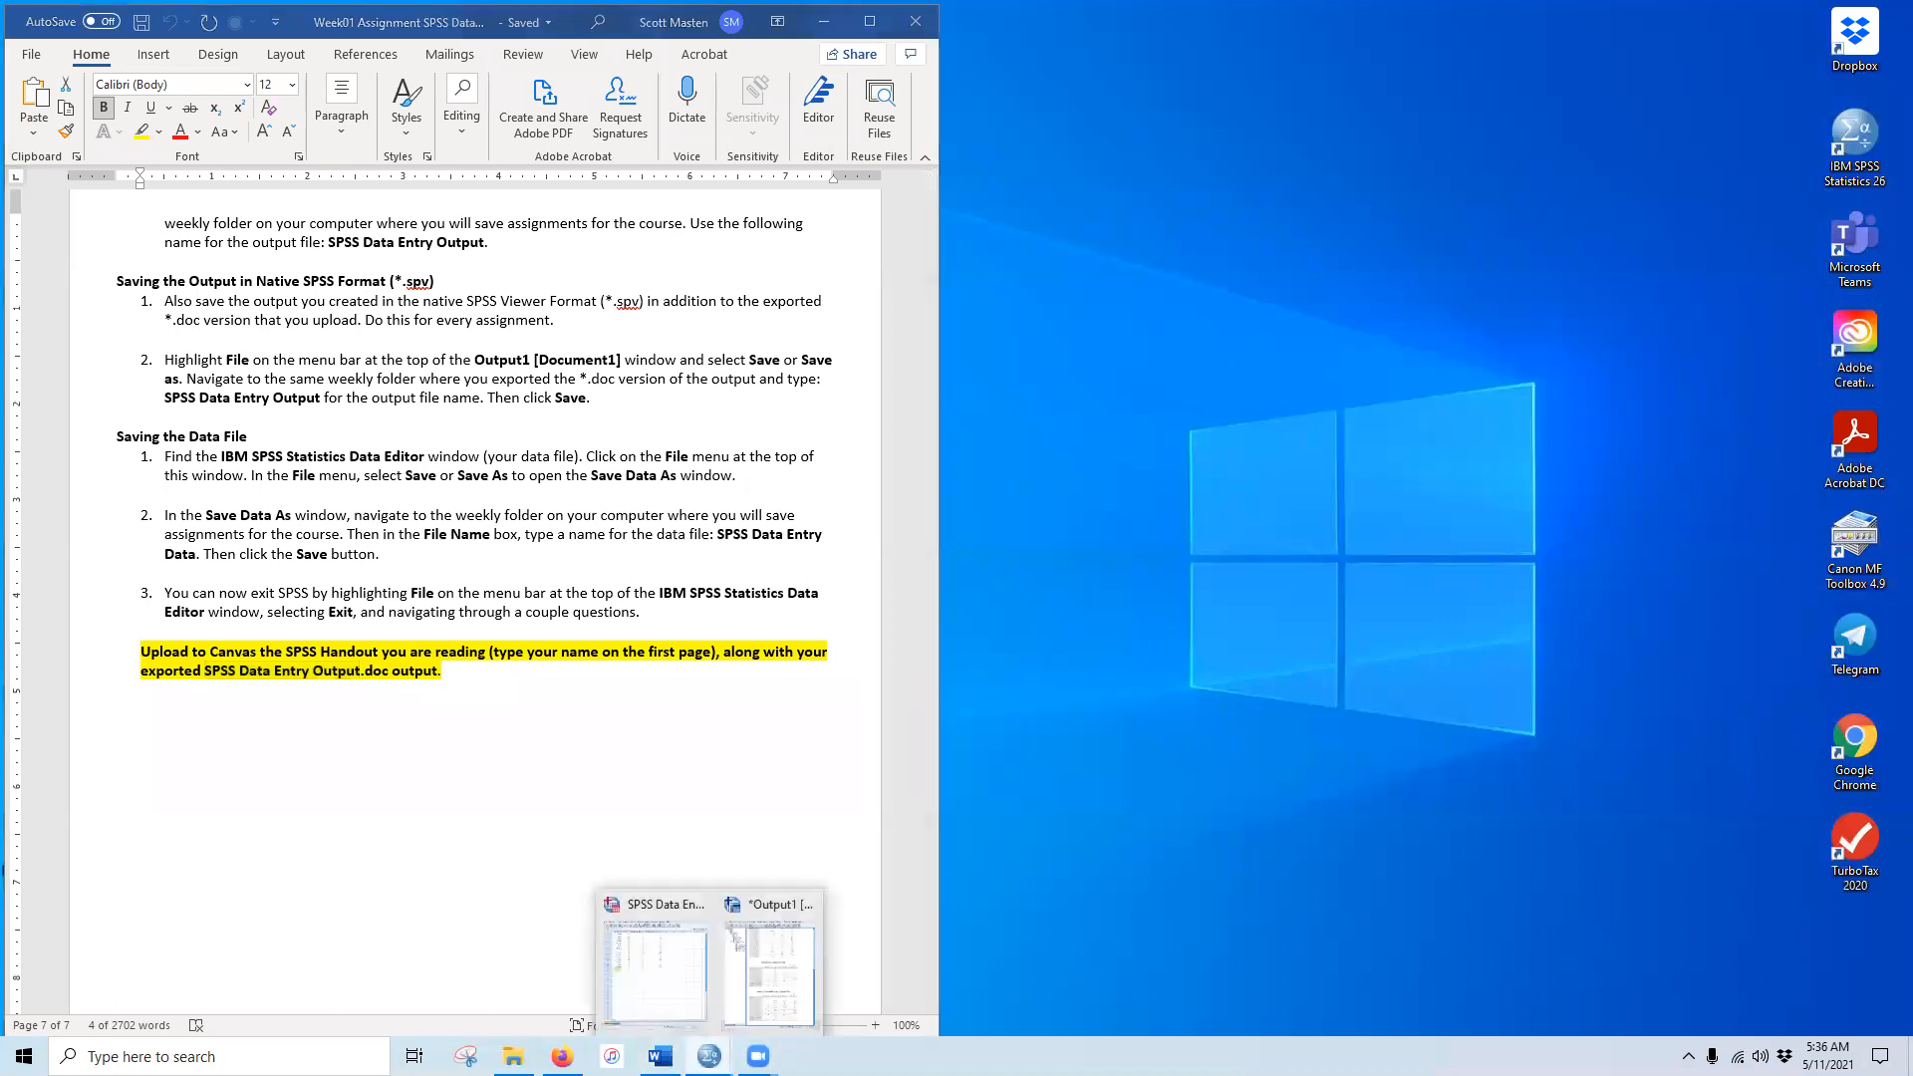
click(788, 981)
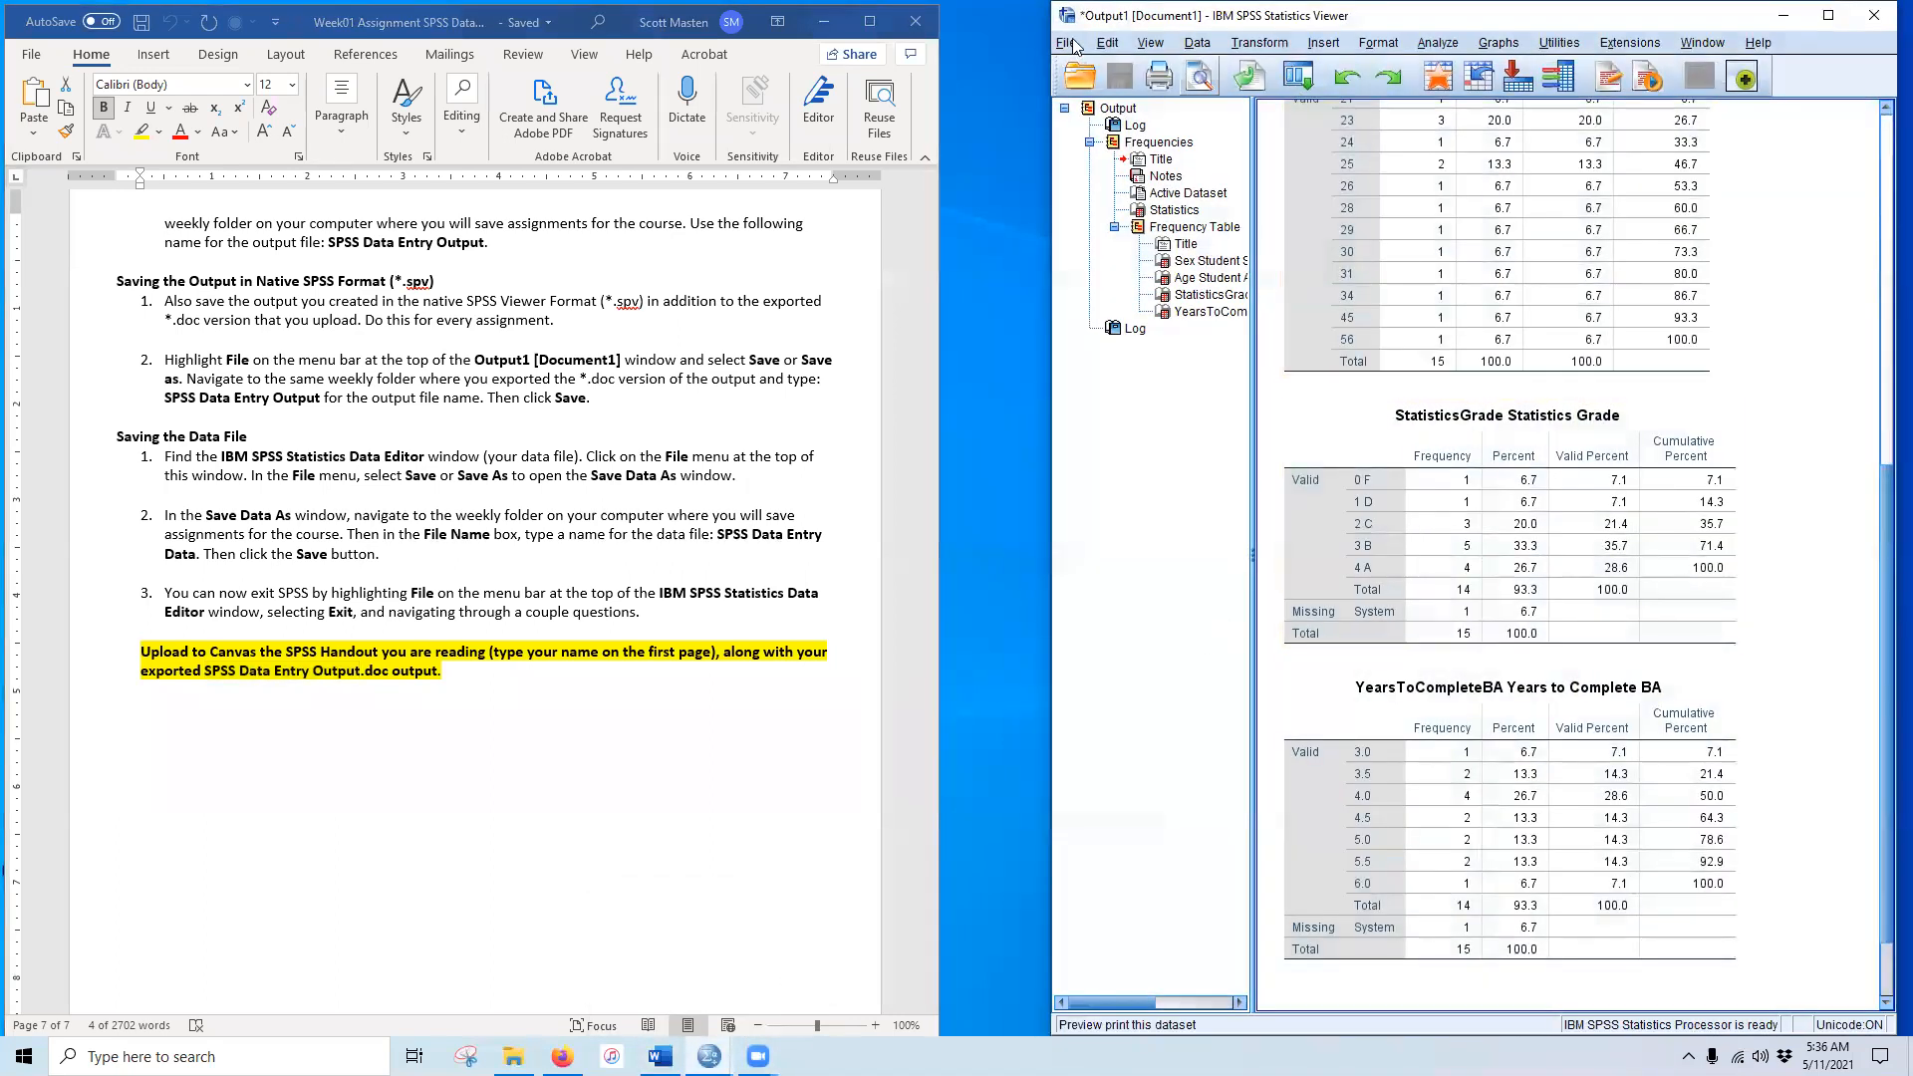
click(1066, 46)
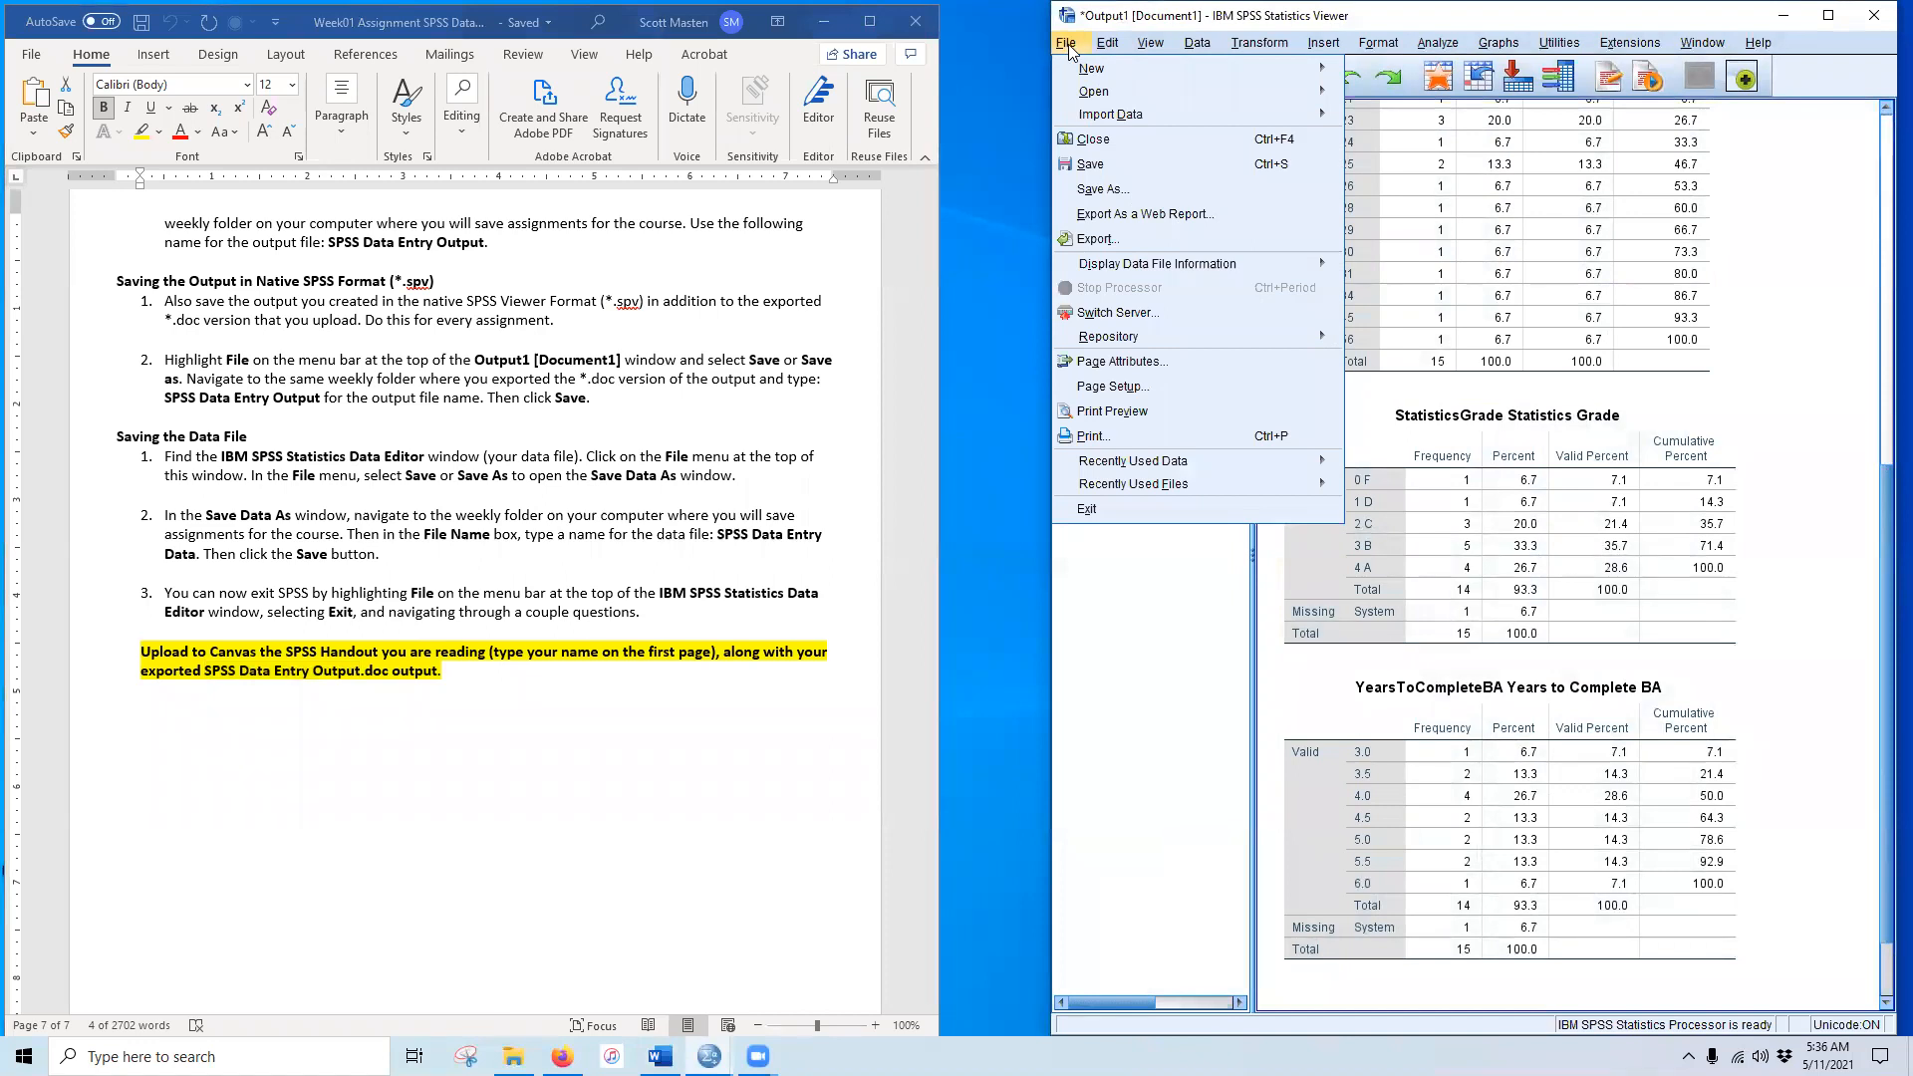
click(1131, 237)
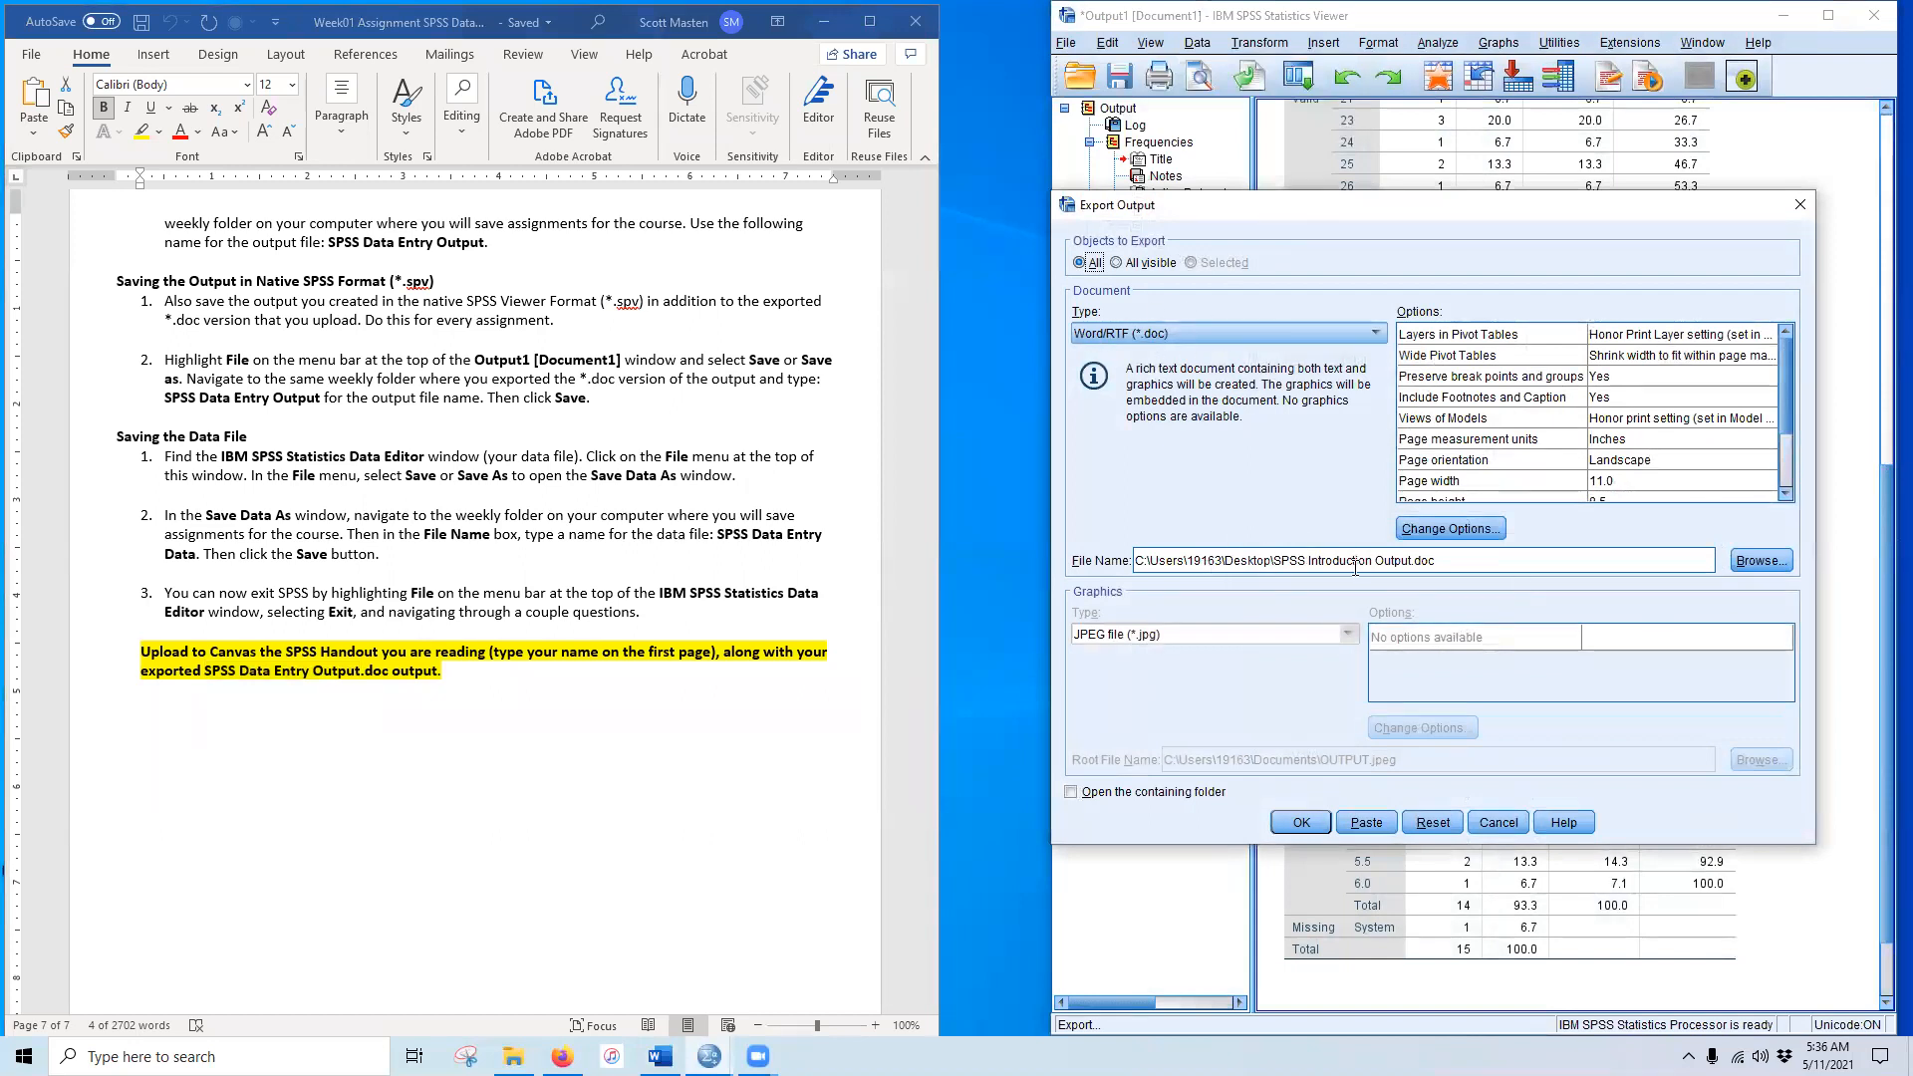
Step: Export the output to Word as SPSS Data Entry Output.doc in Statistcs I > Week 01
click(1759, 560)
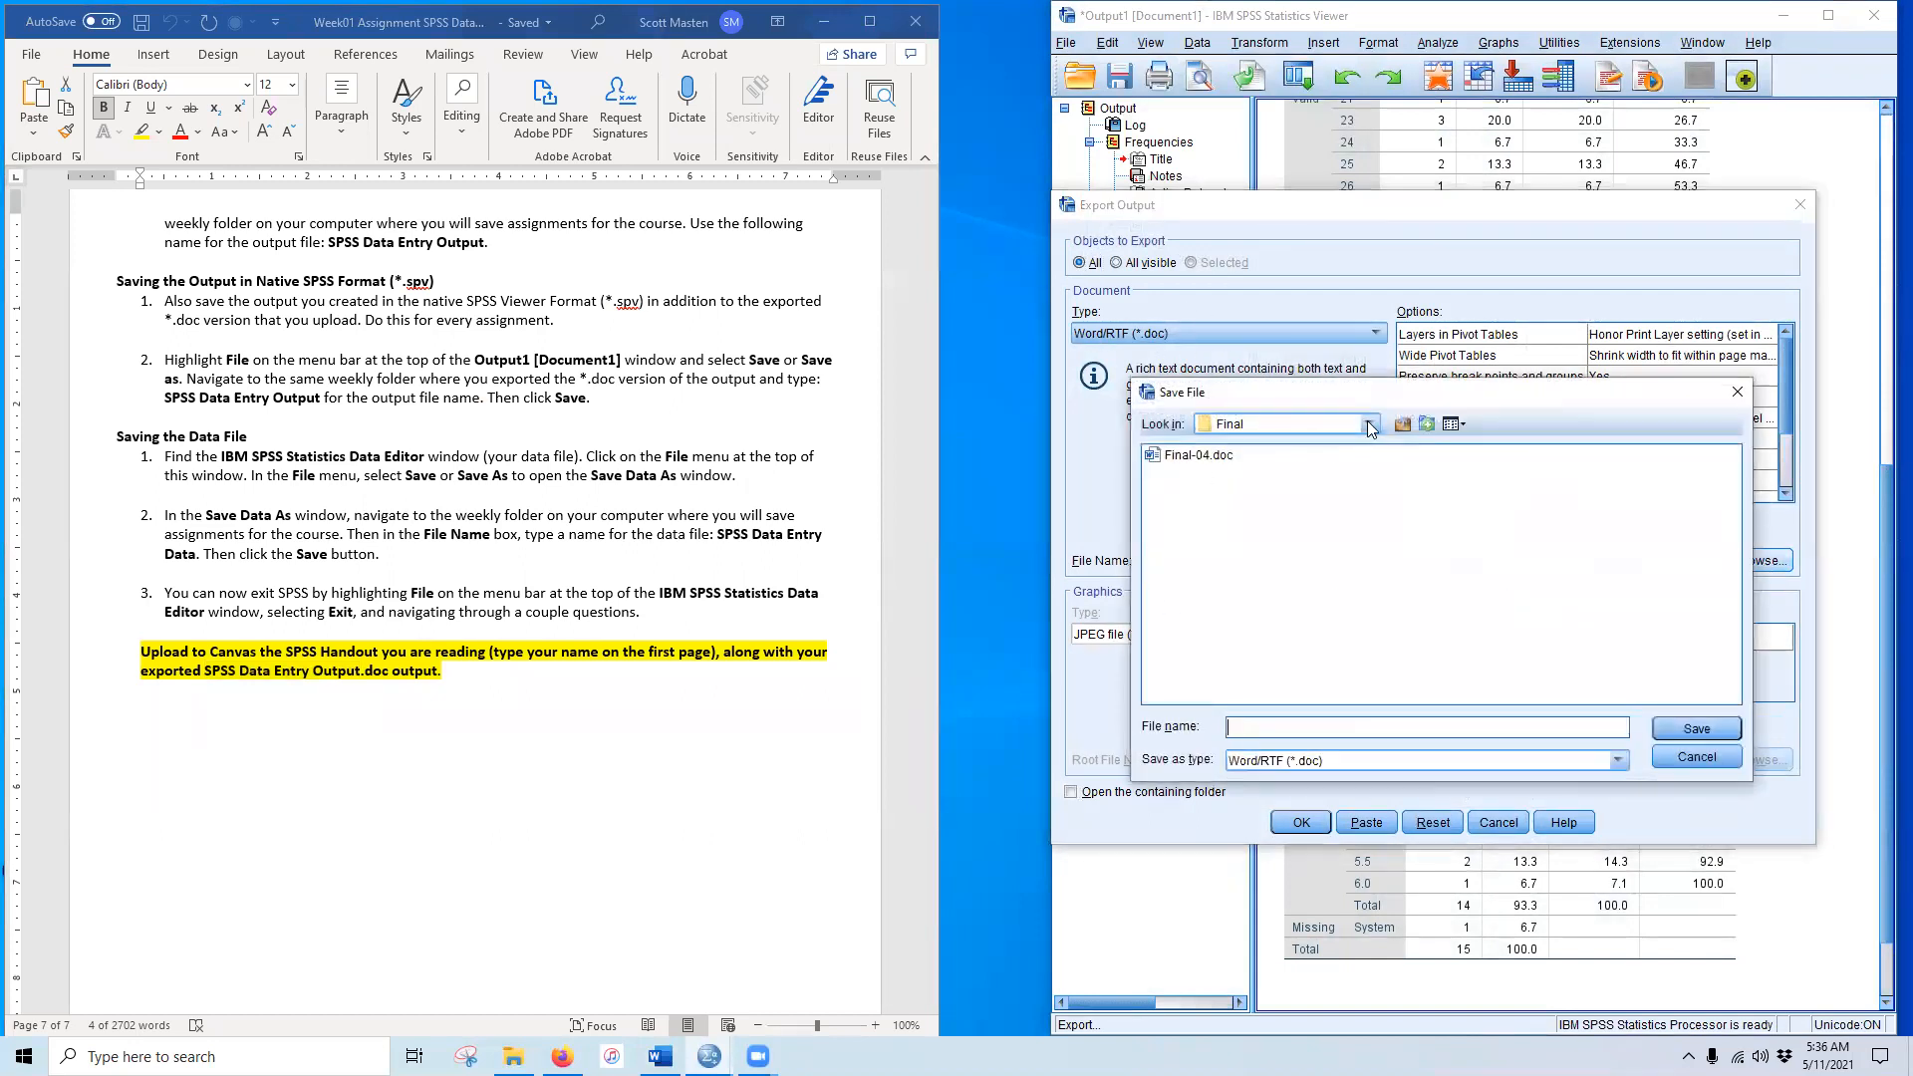
click(1370, 424)
scroll(1302, 512, up, 4)
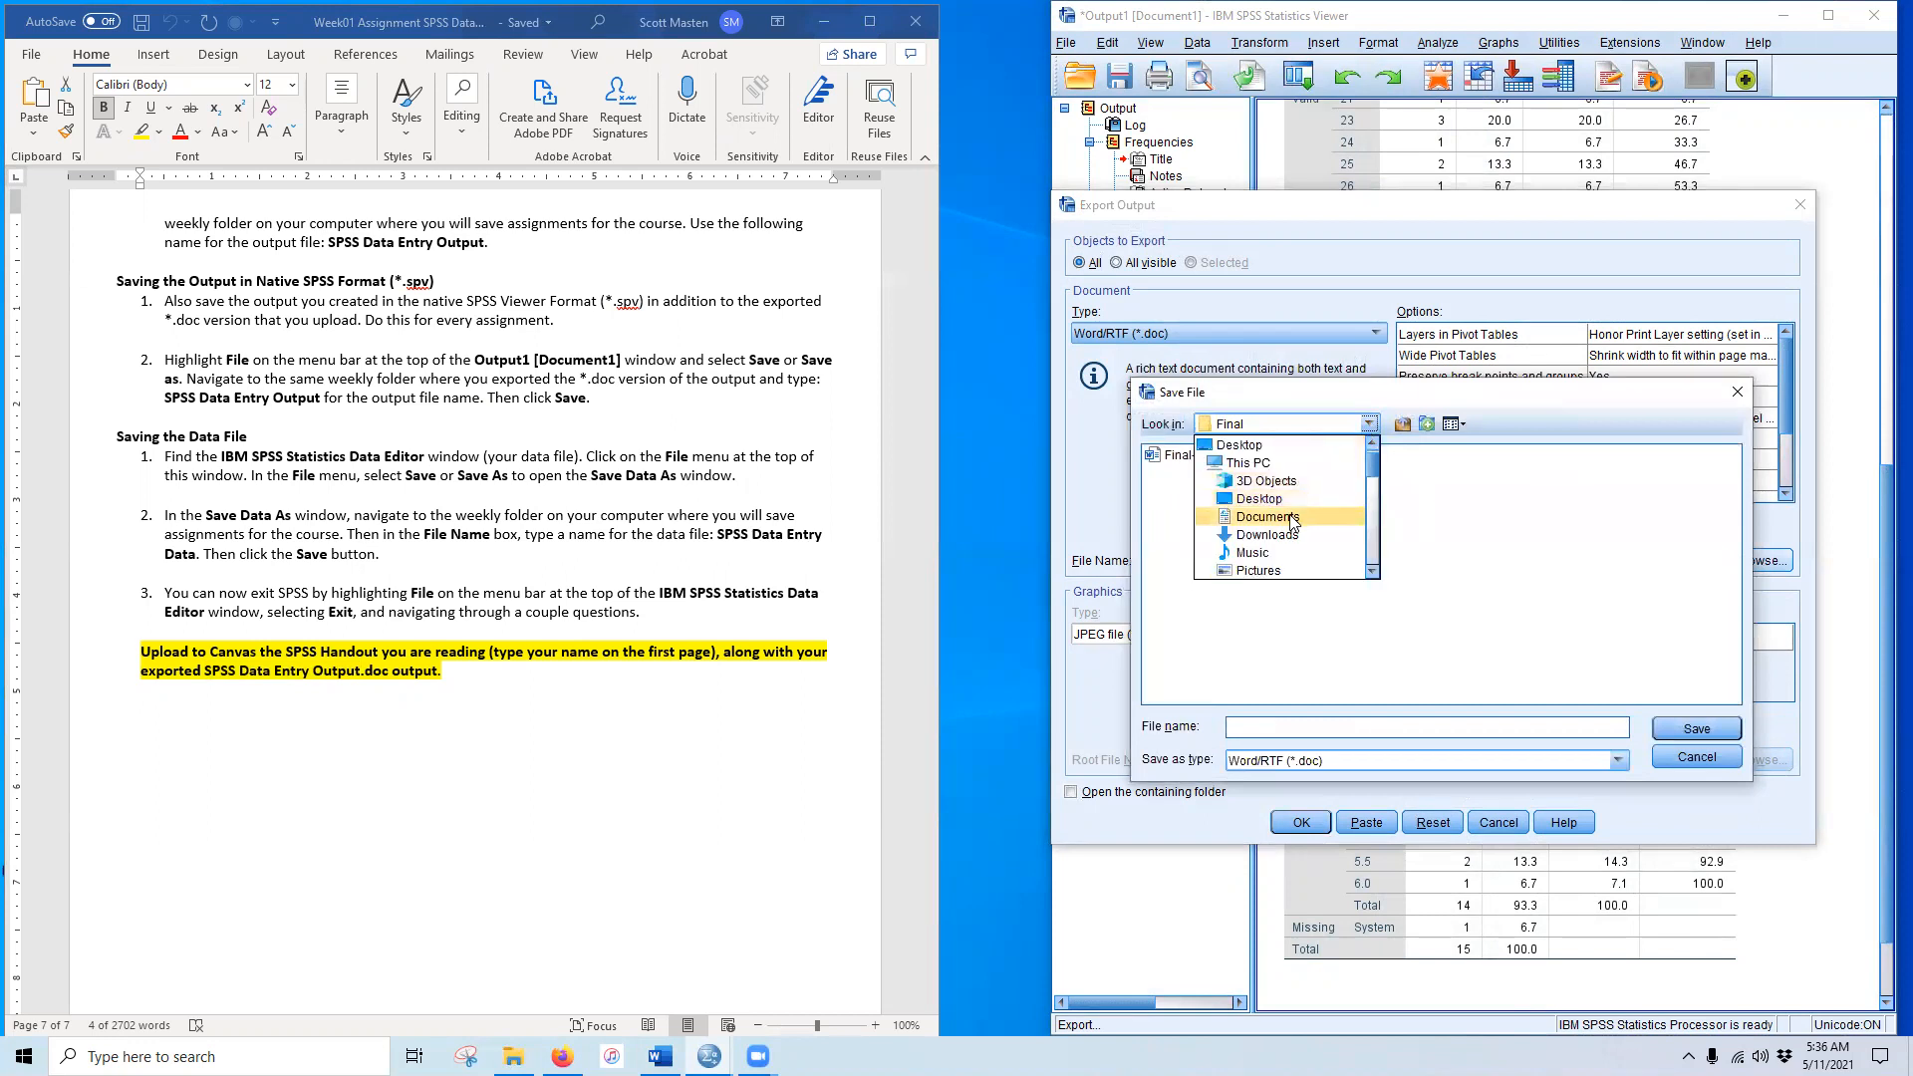
click(1261, 498)
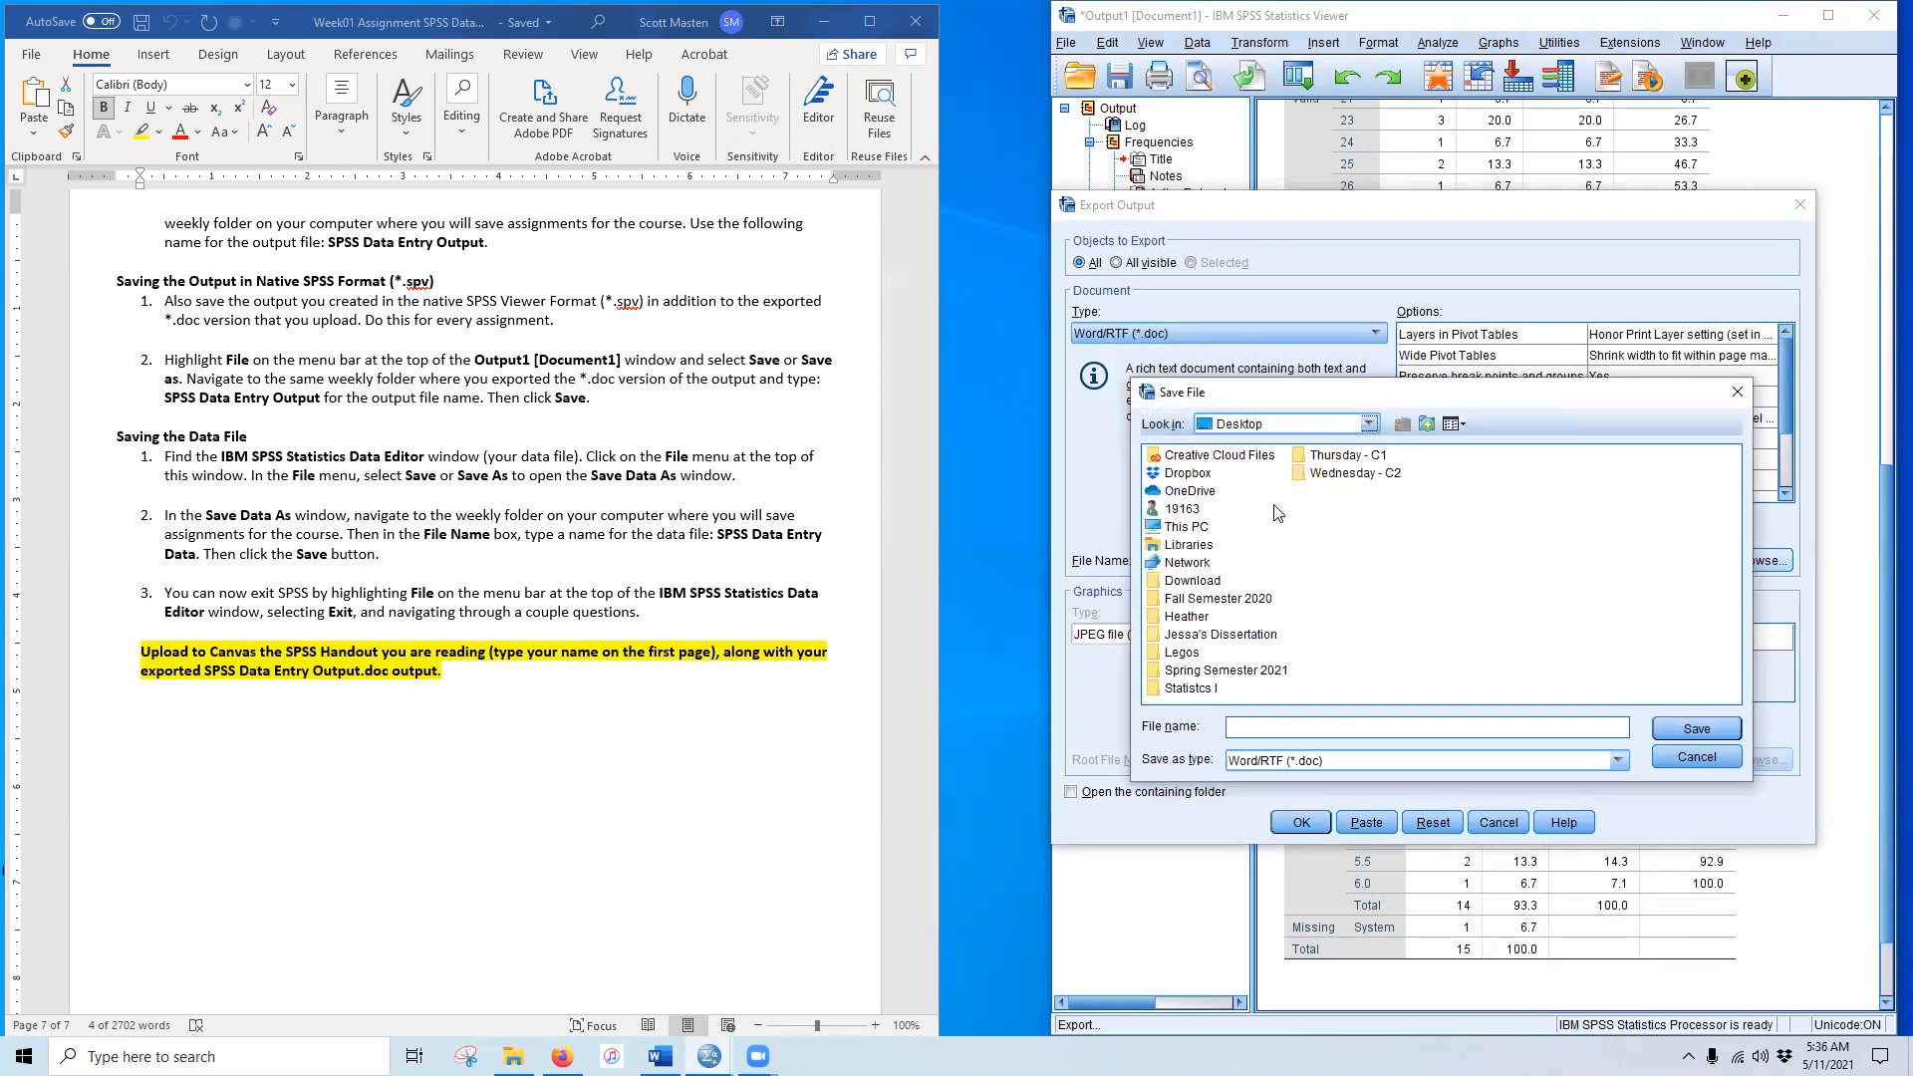
double_click(1196, 689)
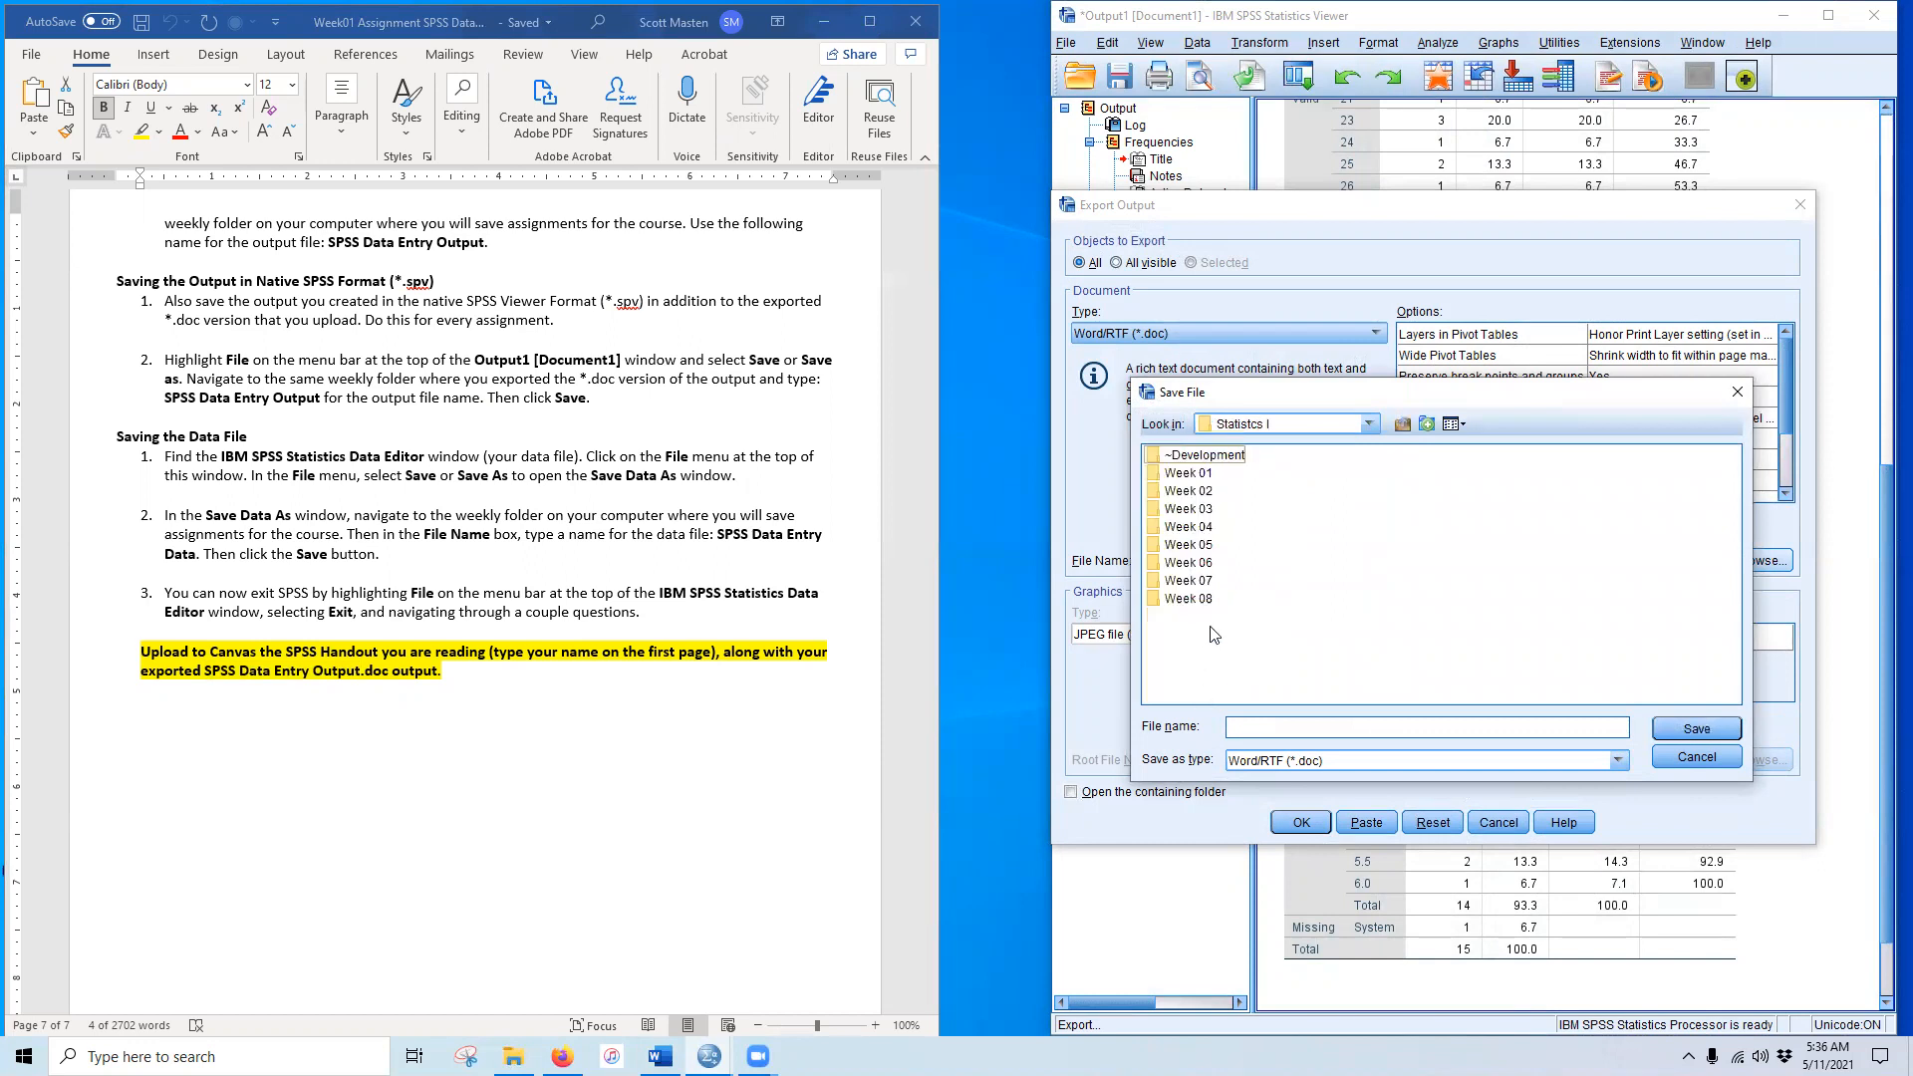
double_click(1193, 478)
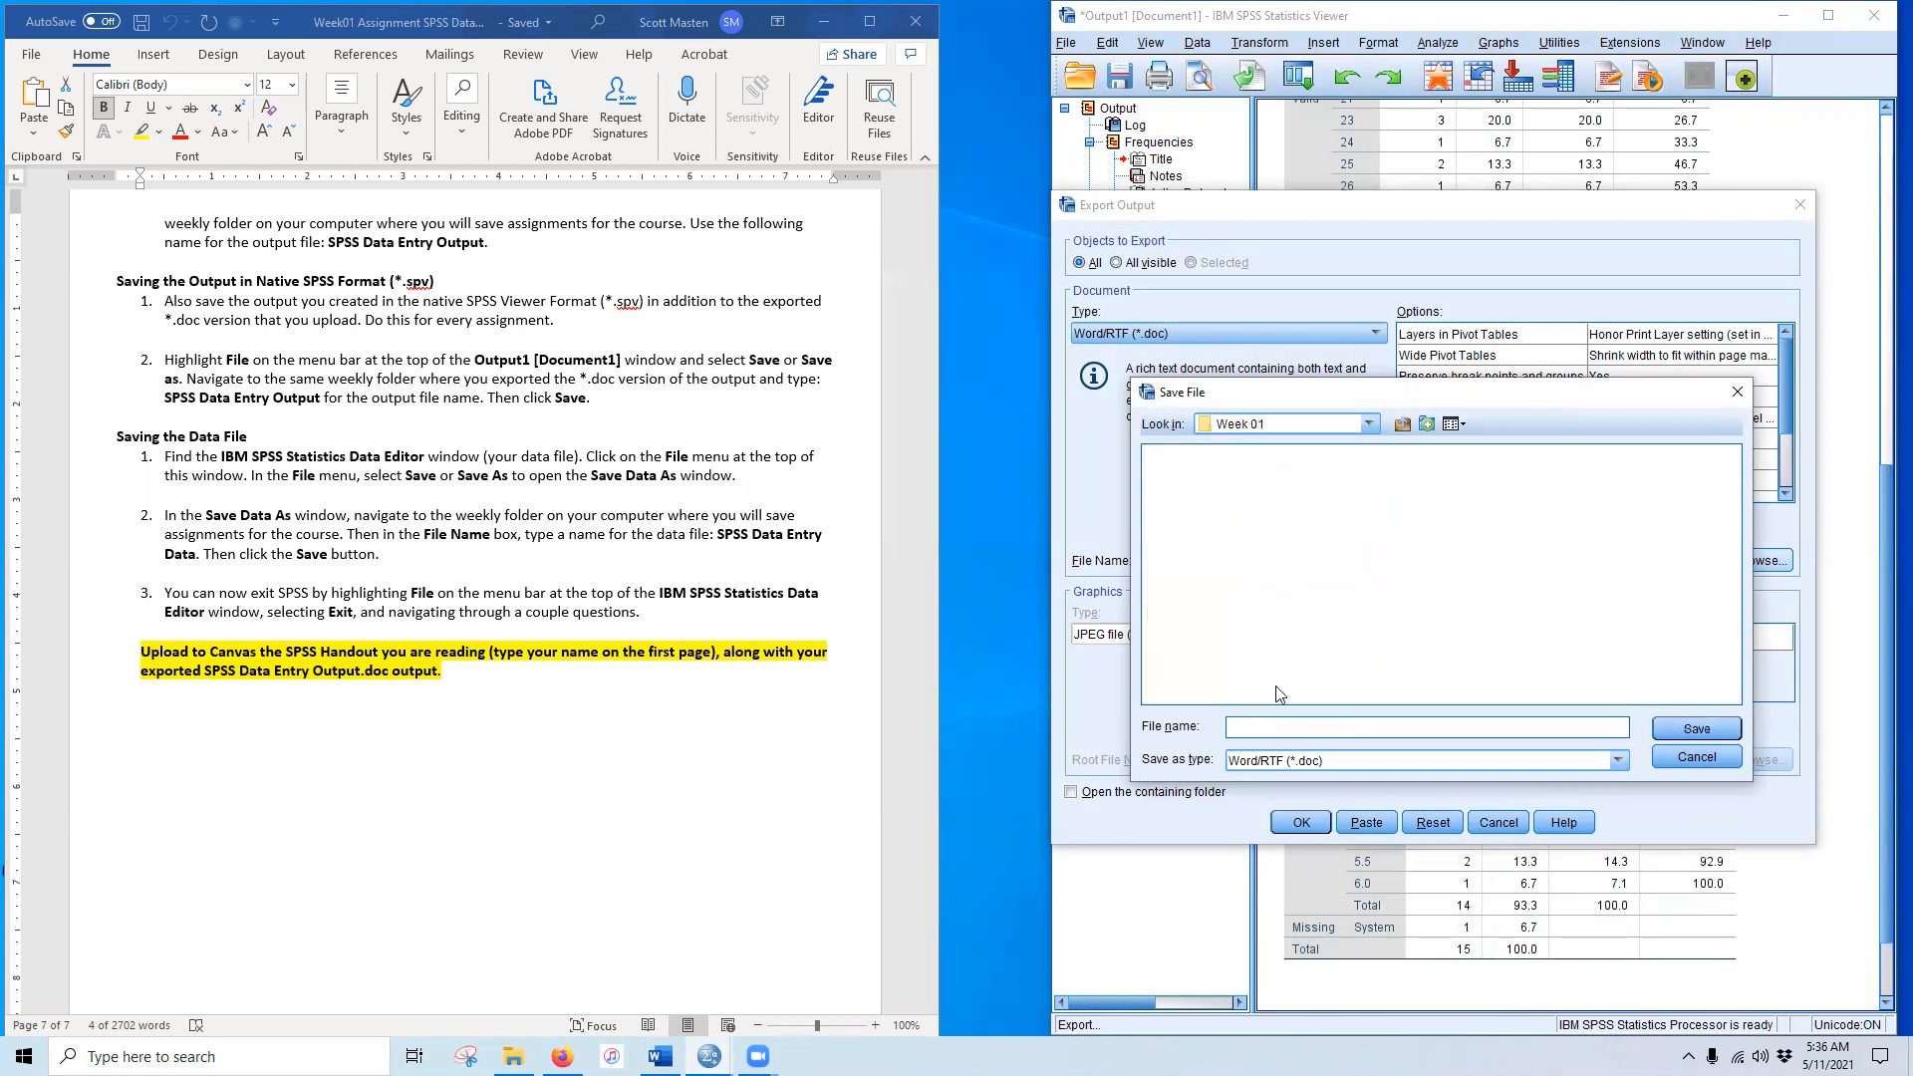
key(ctrl+v)
click(1699, 727)
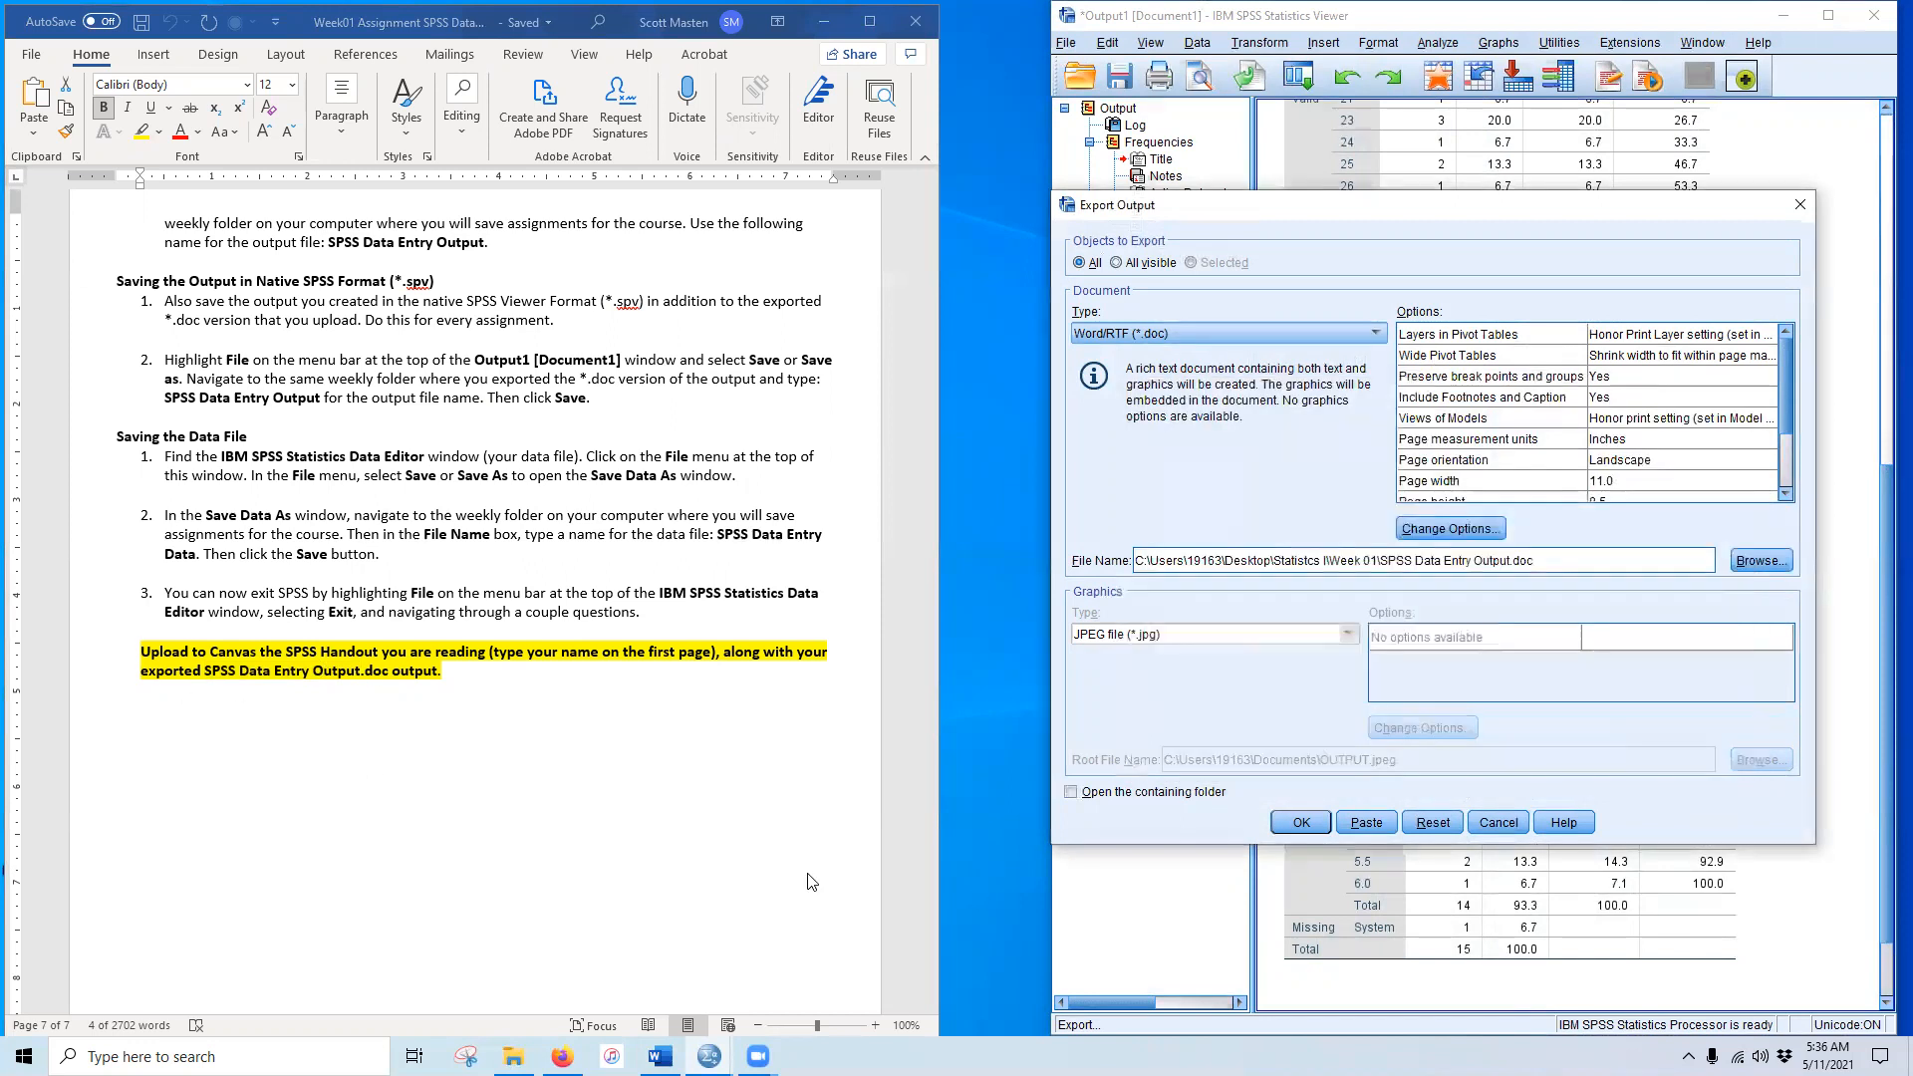
click(1301, 823)
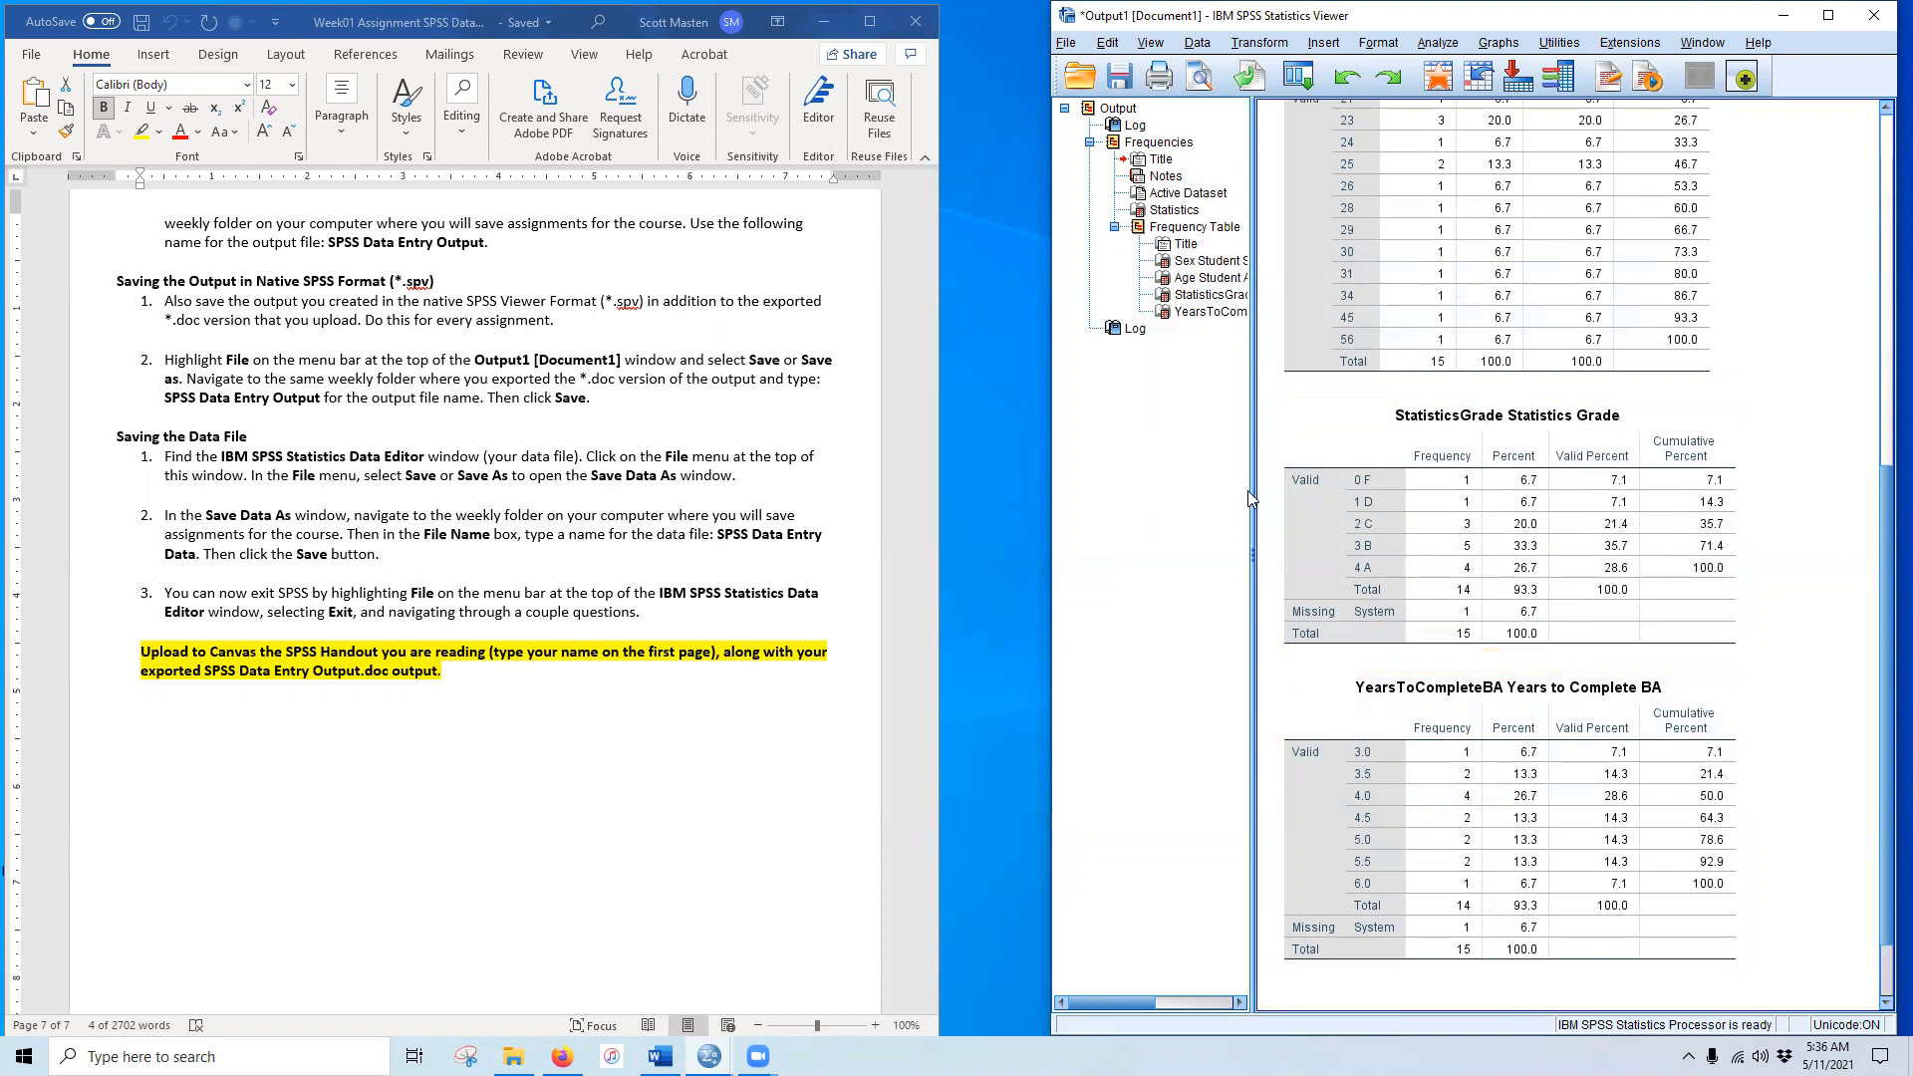
click(1120, 77)
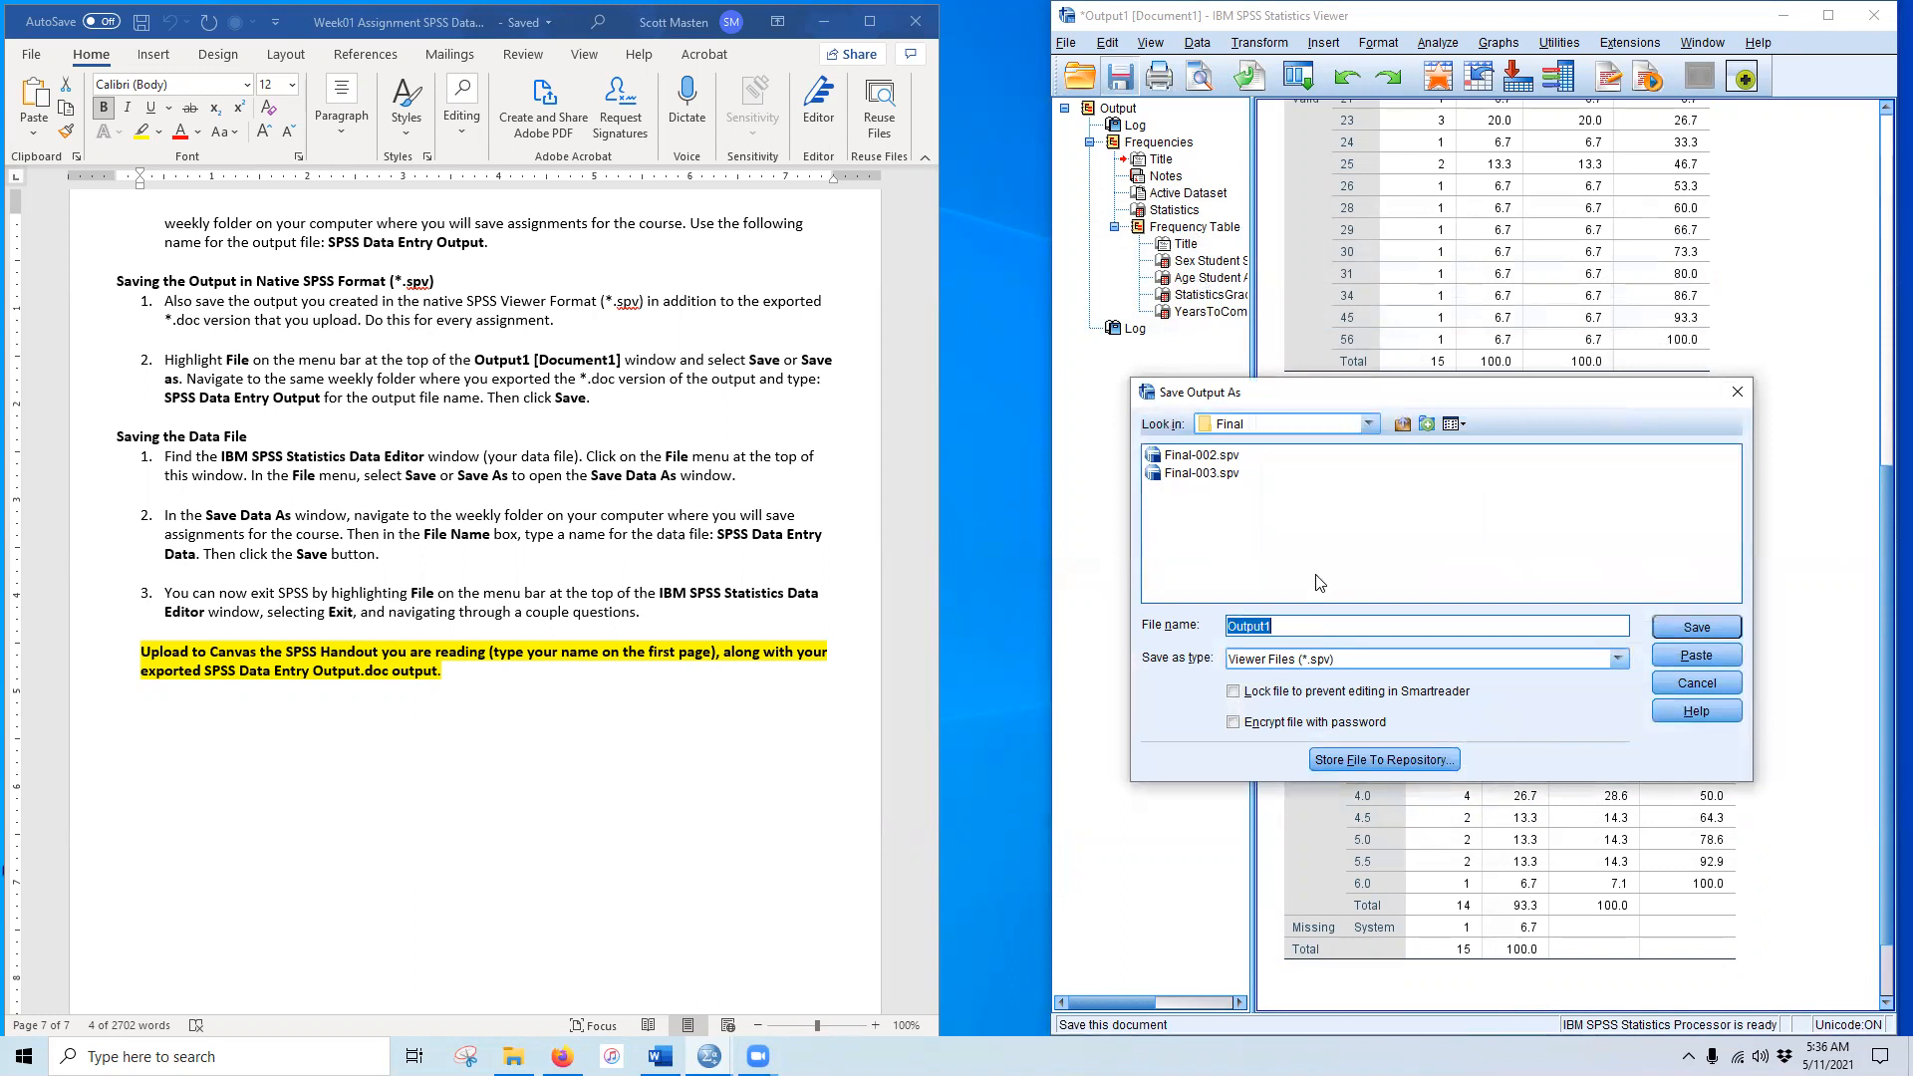
Step: Save the output as 'SPSS Data Entry Output' in Desktop > Statistcs I > Week 01
click(1371, 424)
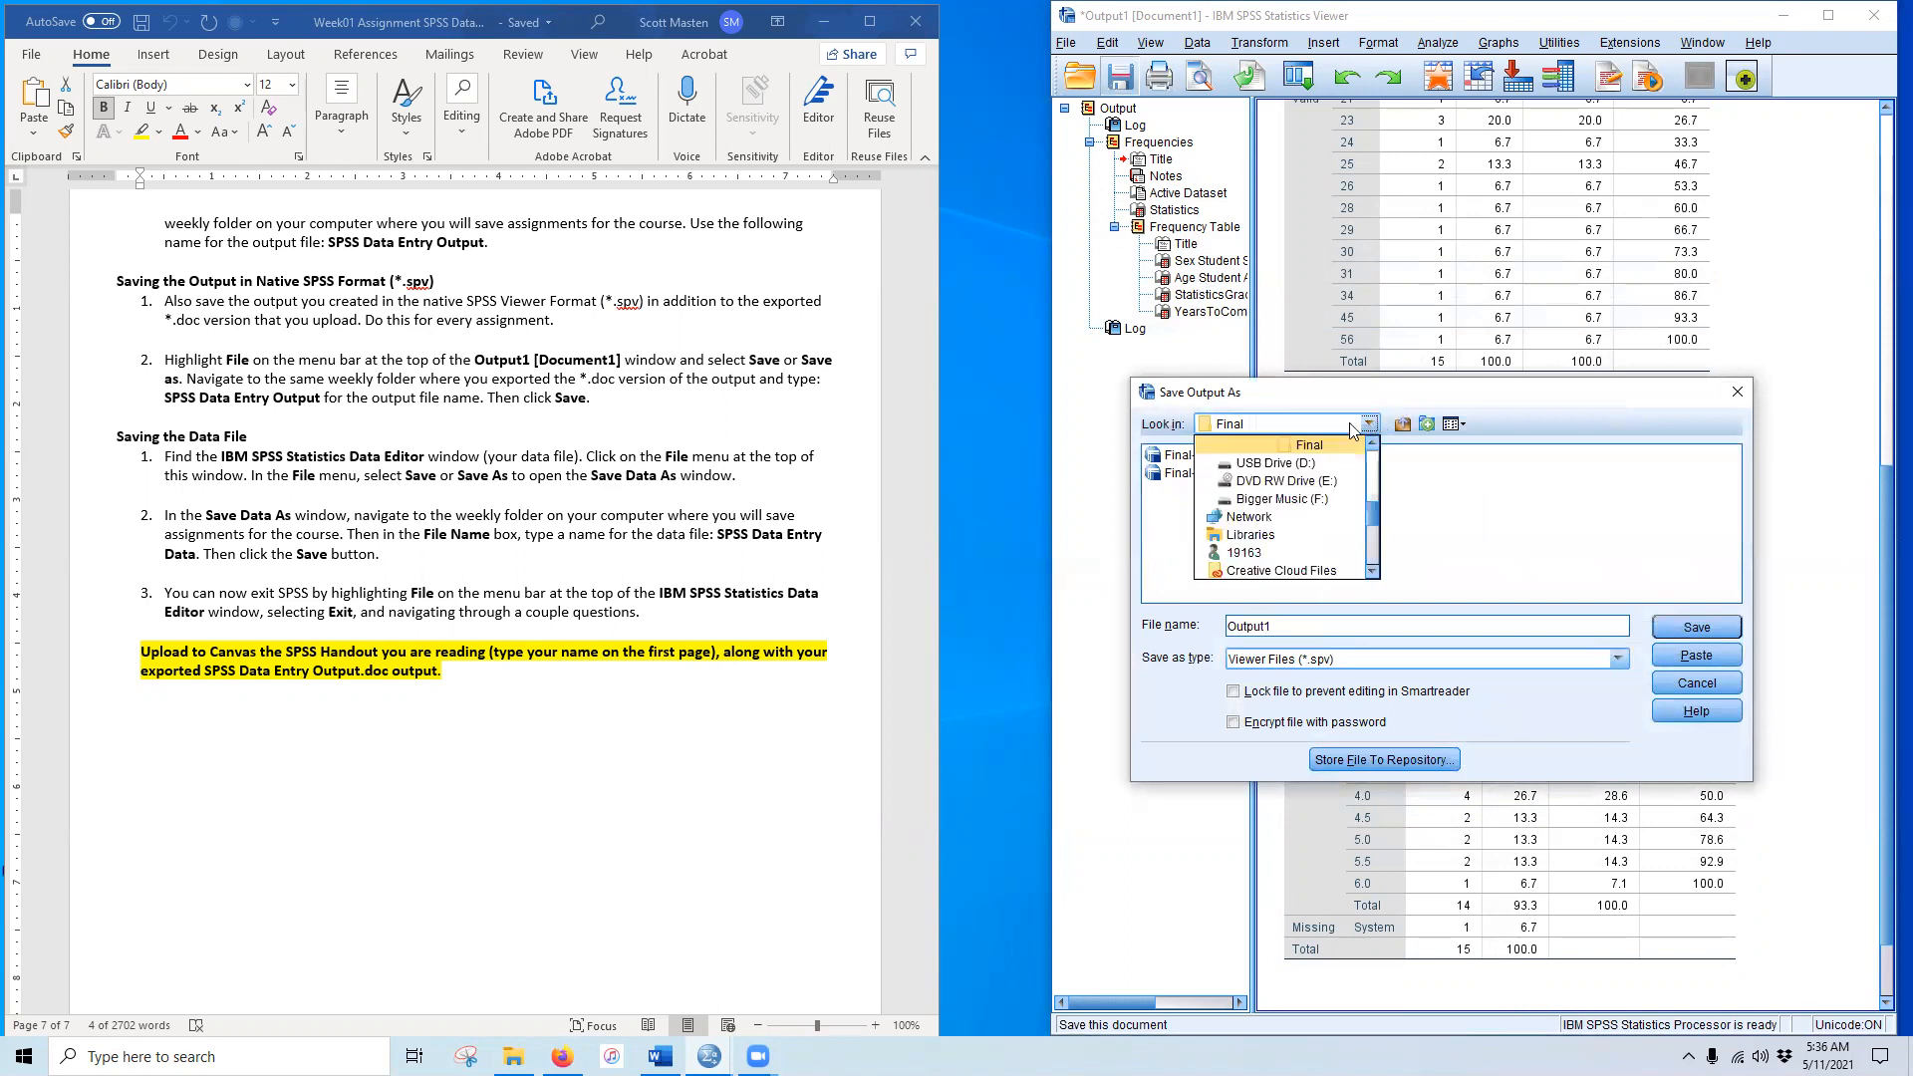
scroll(1308, 504, up, 2)
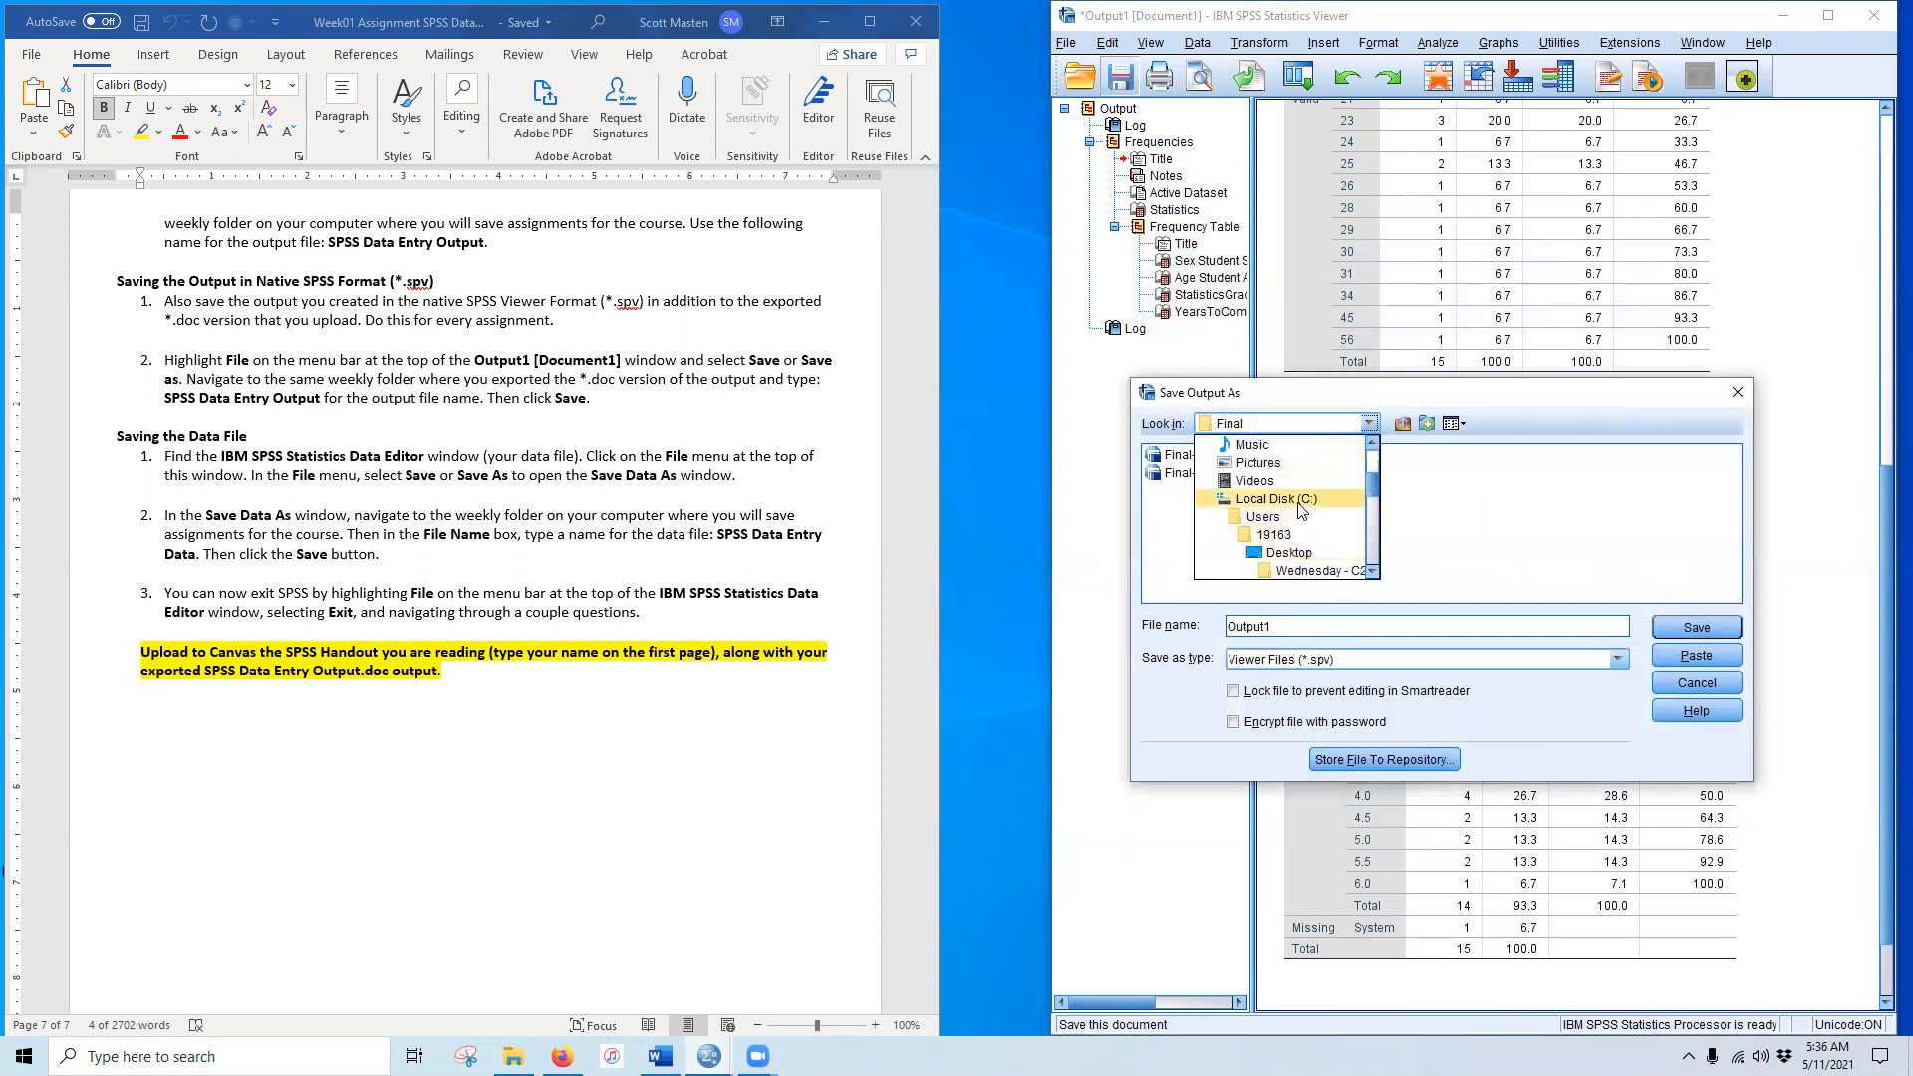
click(1261, 446)
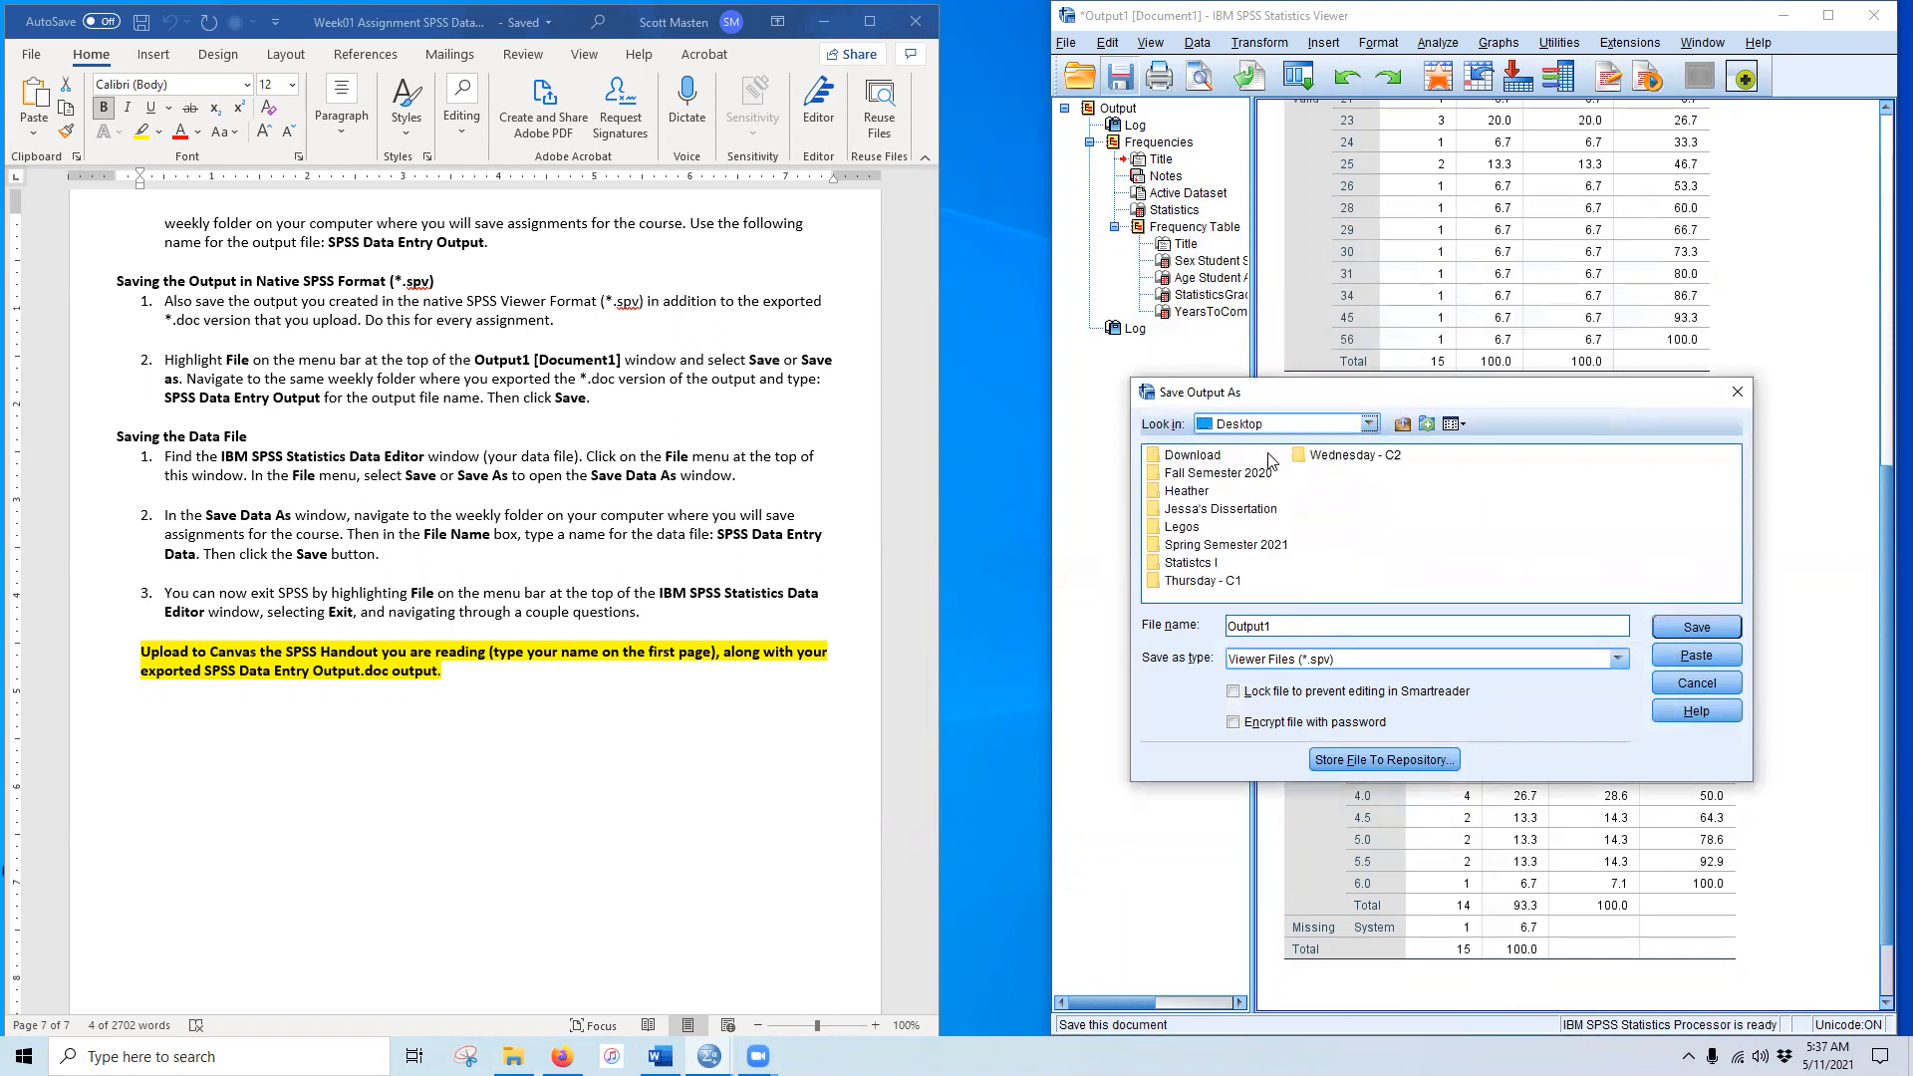
click(1196, 566)
double_click(1196, 566)
double_click(1196, 456)
drag(1290, 639, 1153, 636)
key(ctrl+v)
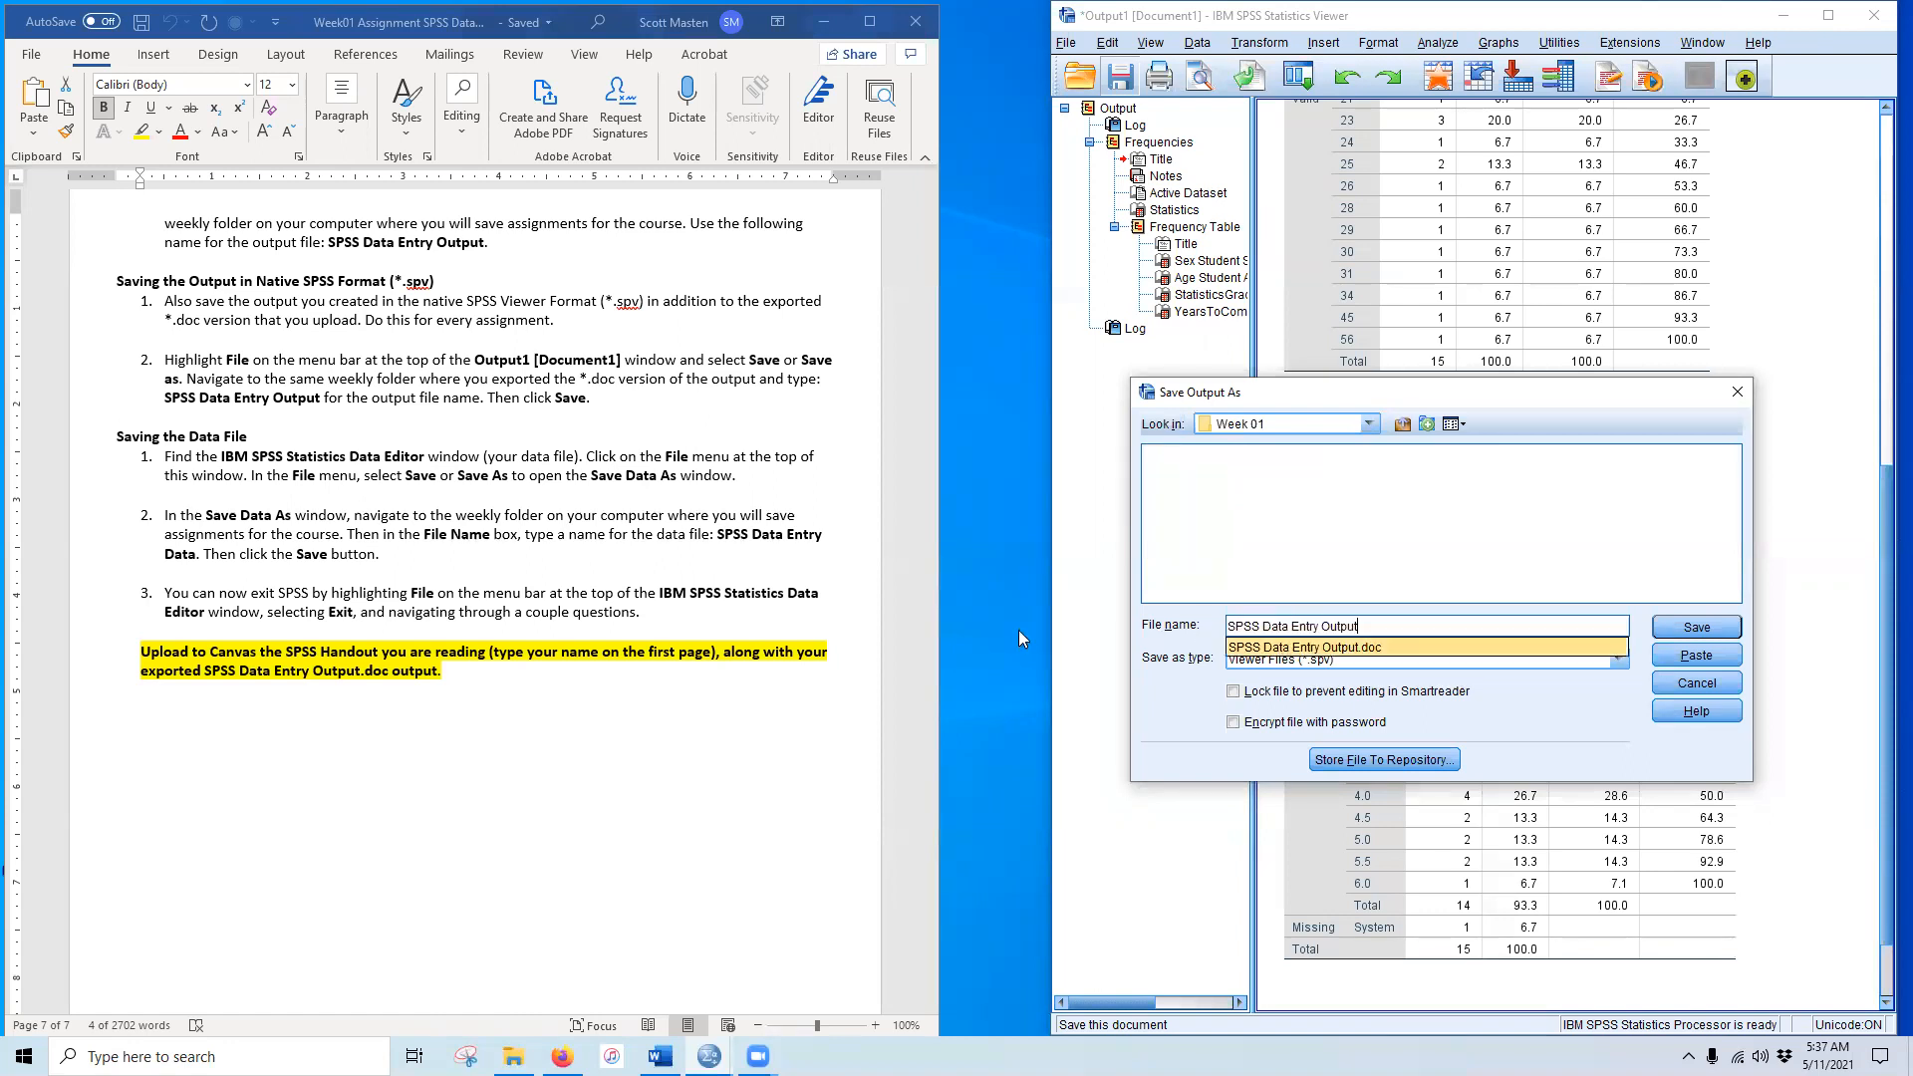
click(1178, 706)
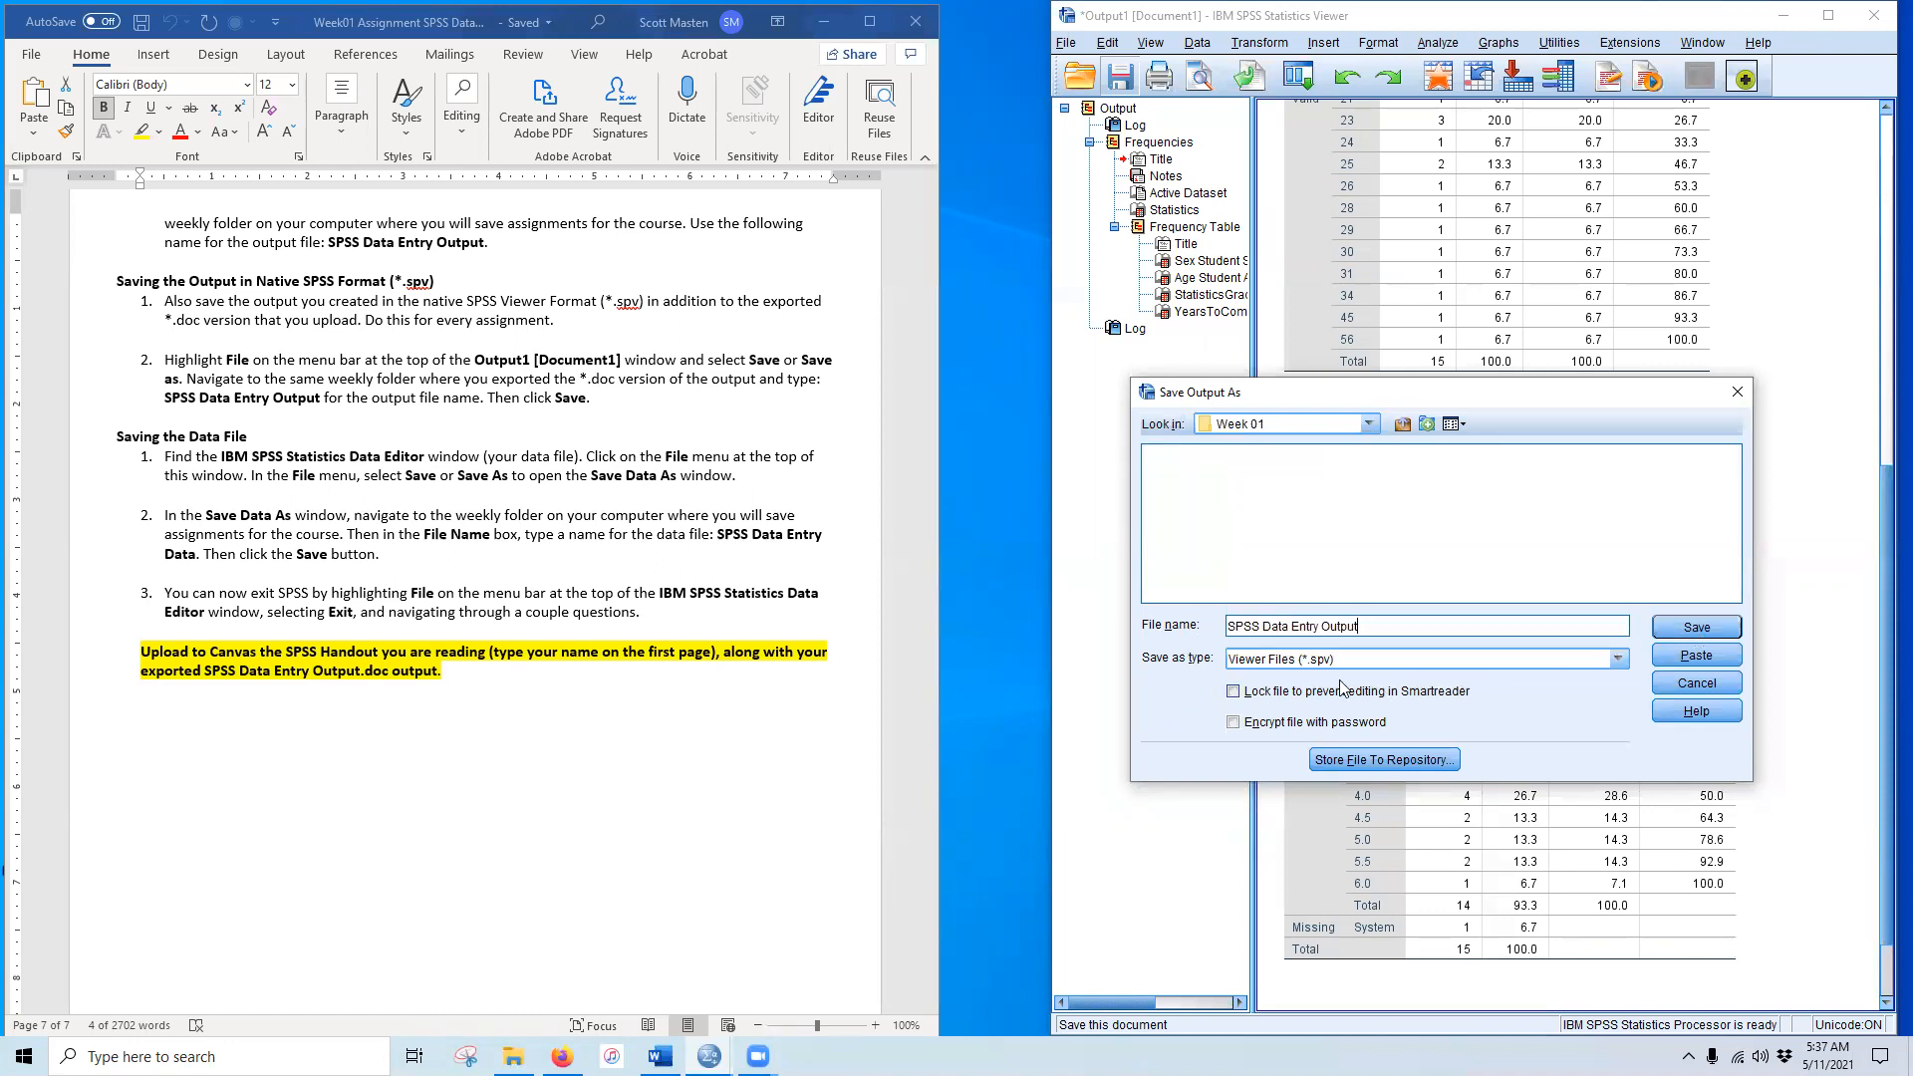
click(1662, 629)
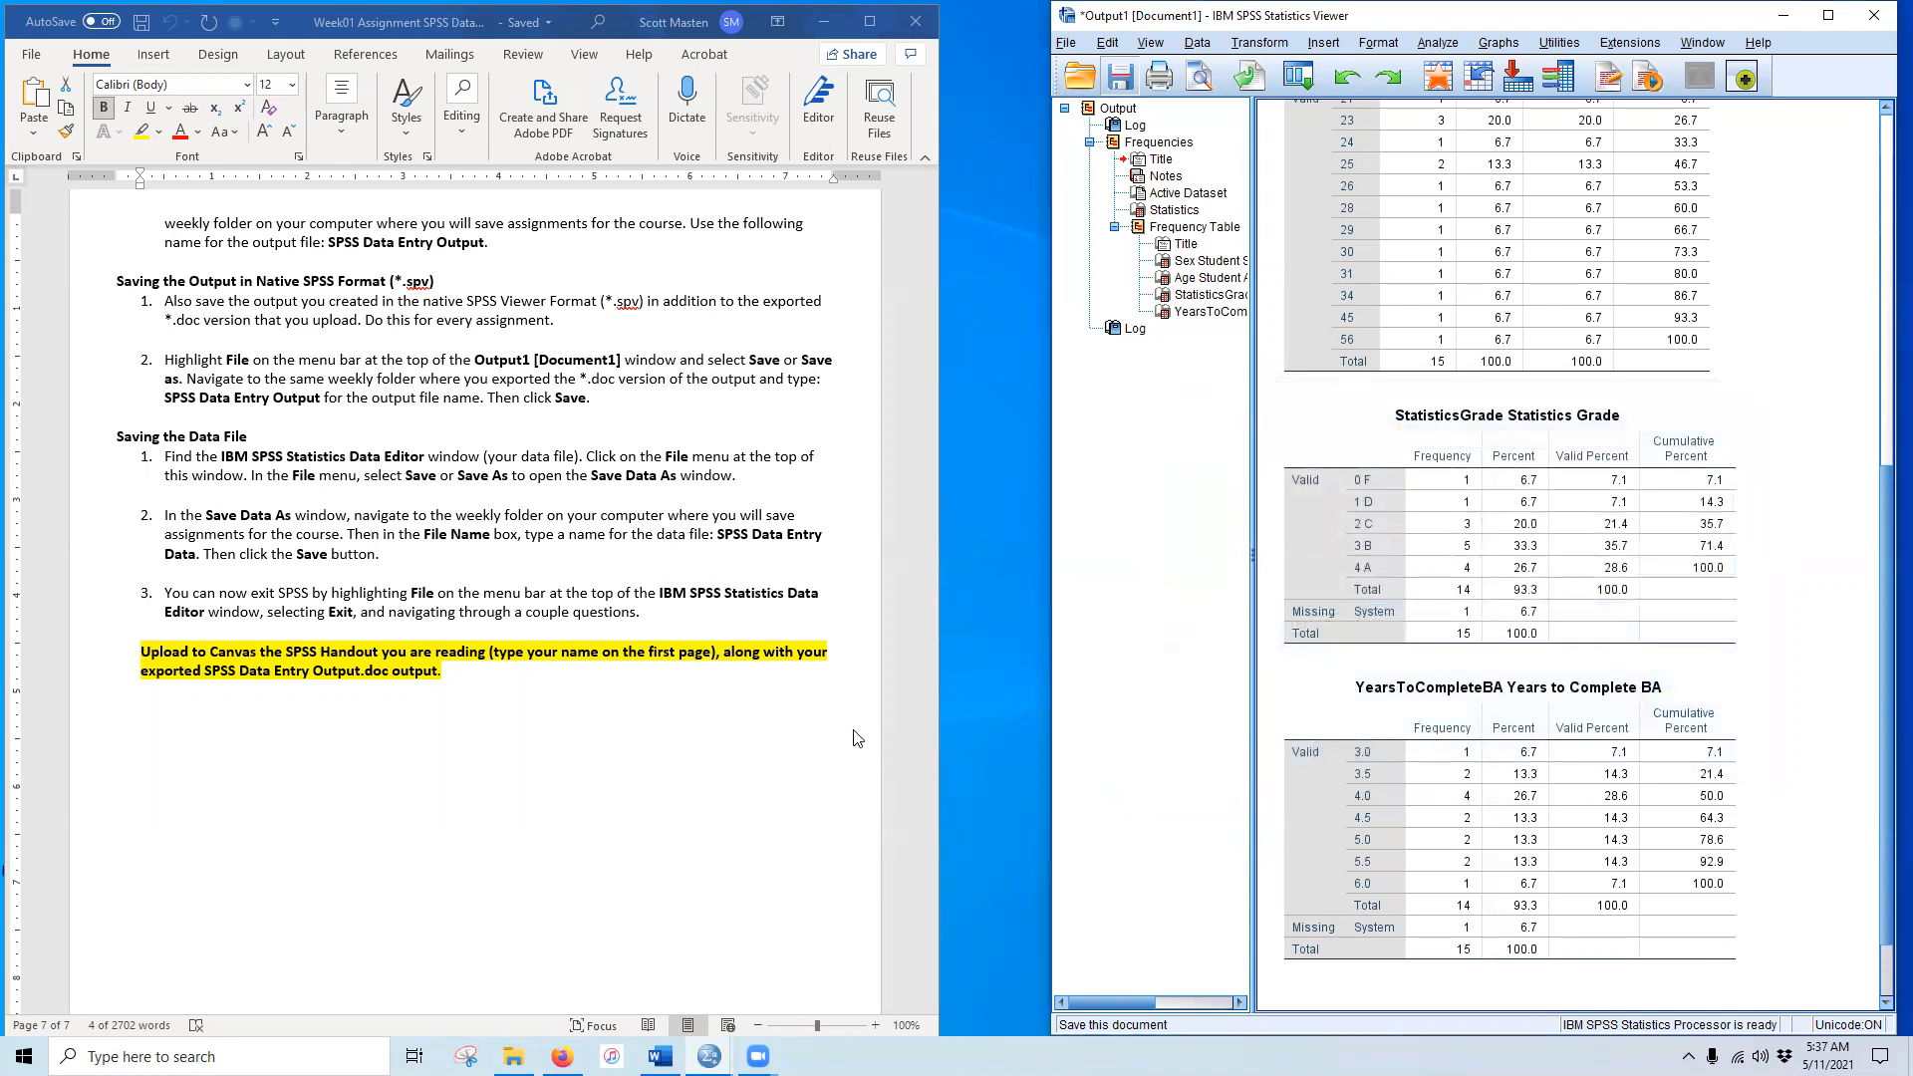
Step: Close the SPSS Viewer and enter the student's name on the handout's first-page Name line
click(1877, 14)
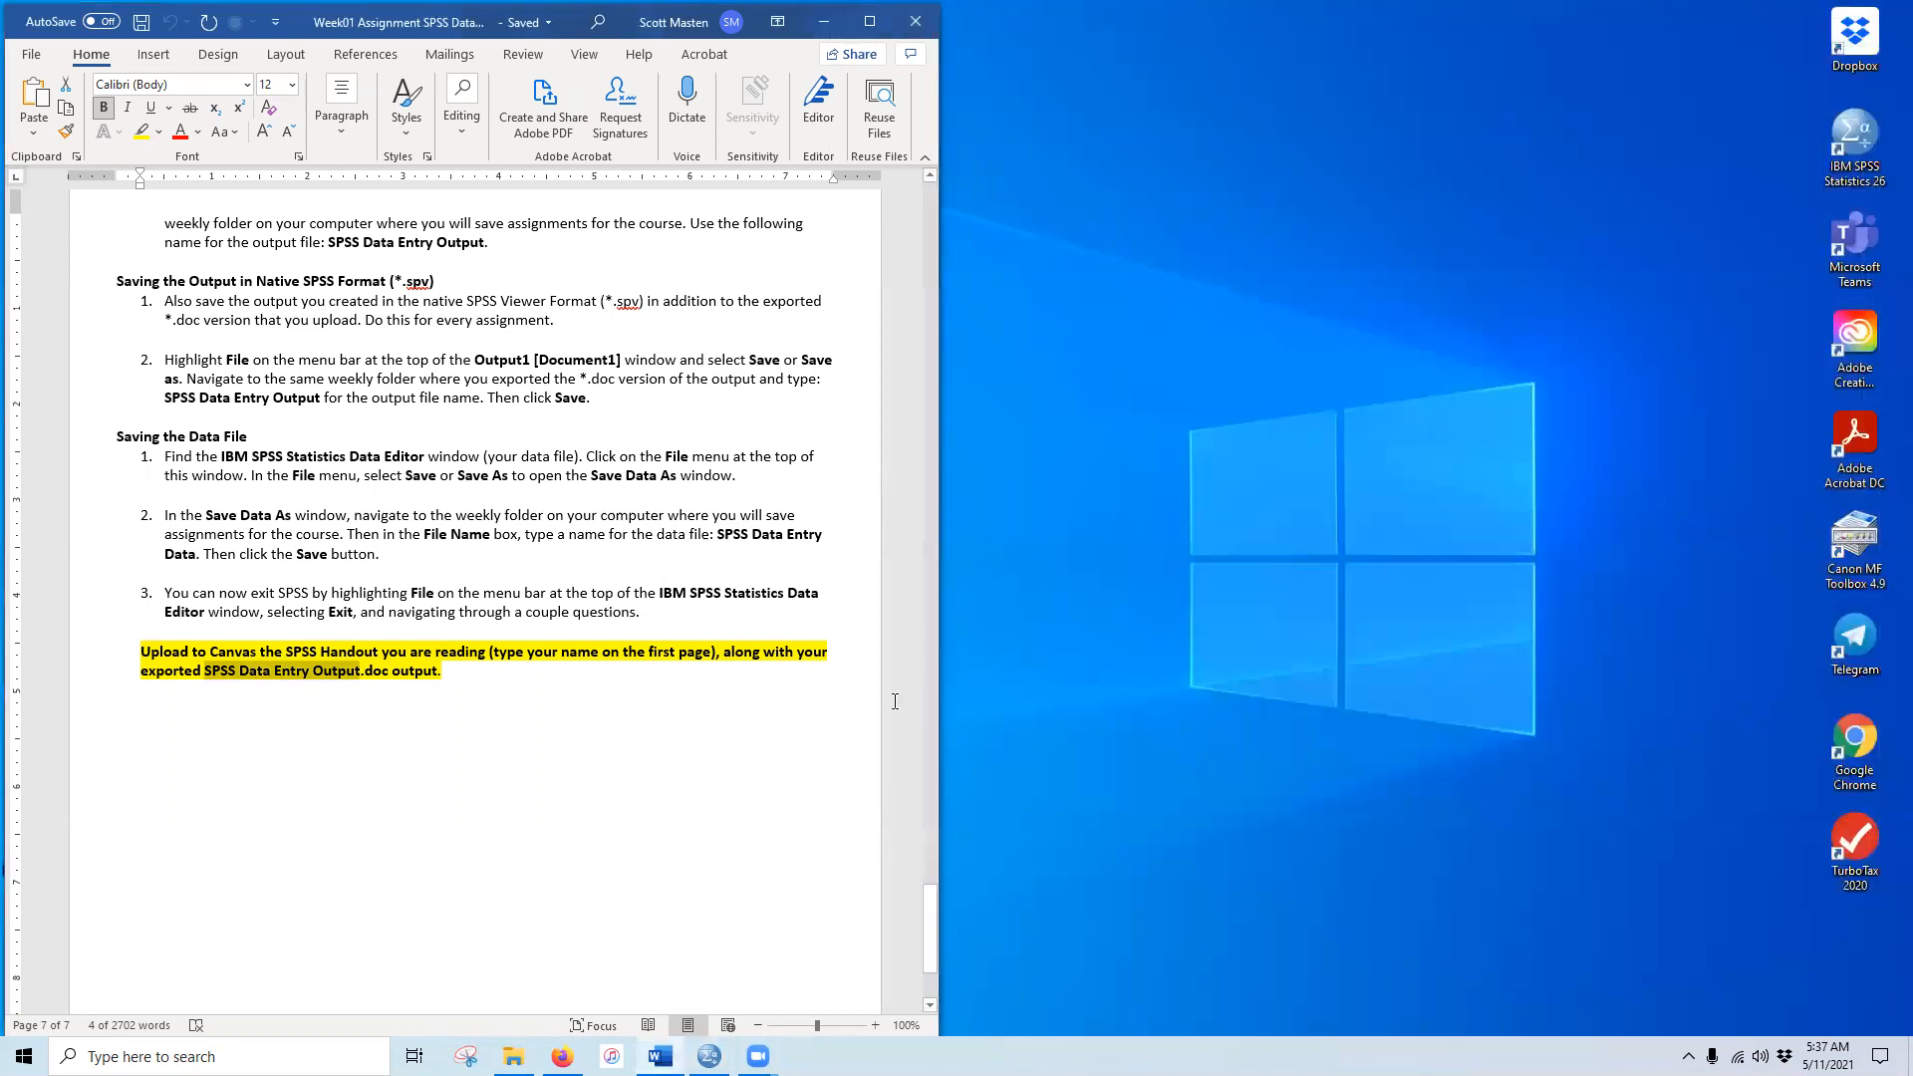
drag(931, 932, 911, 184)
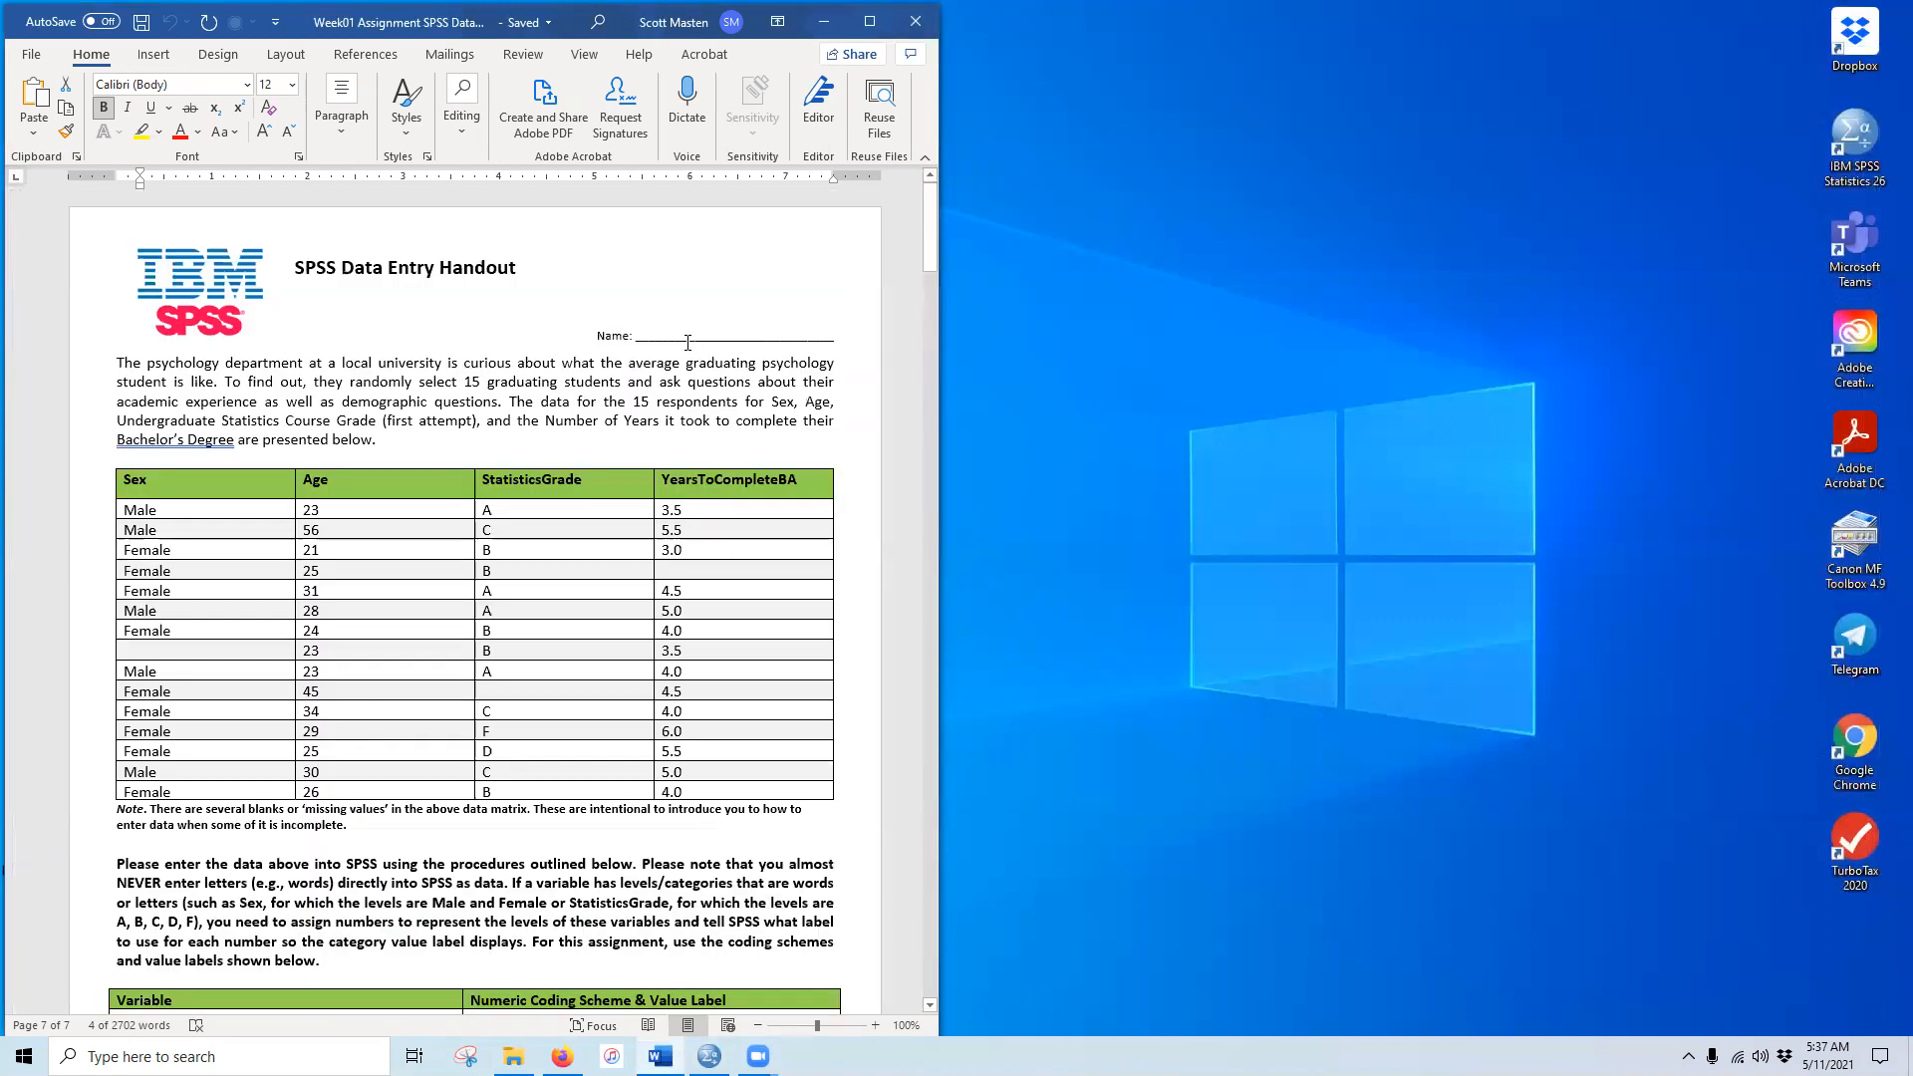
click(710, 333)
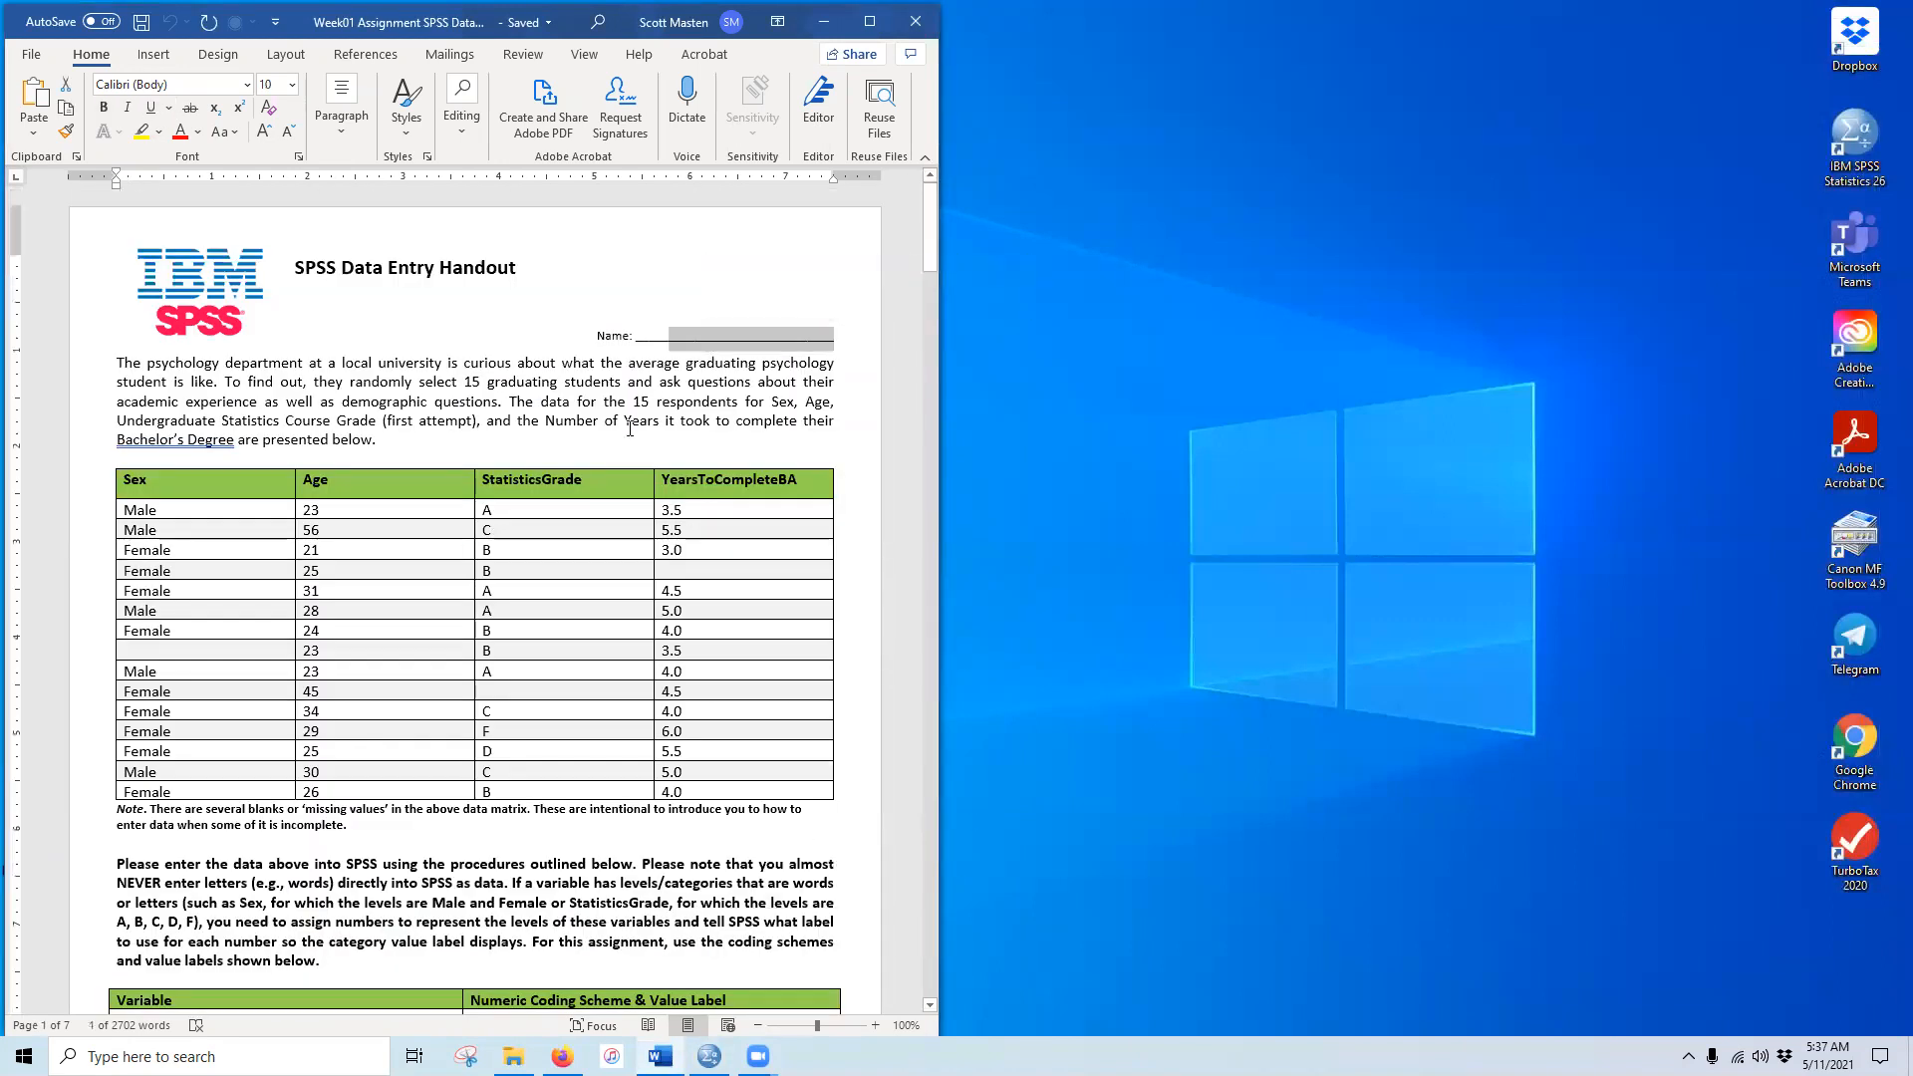
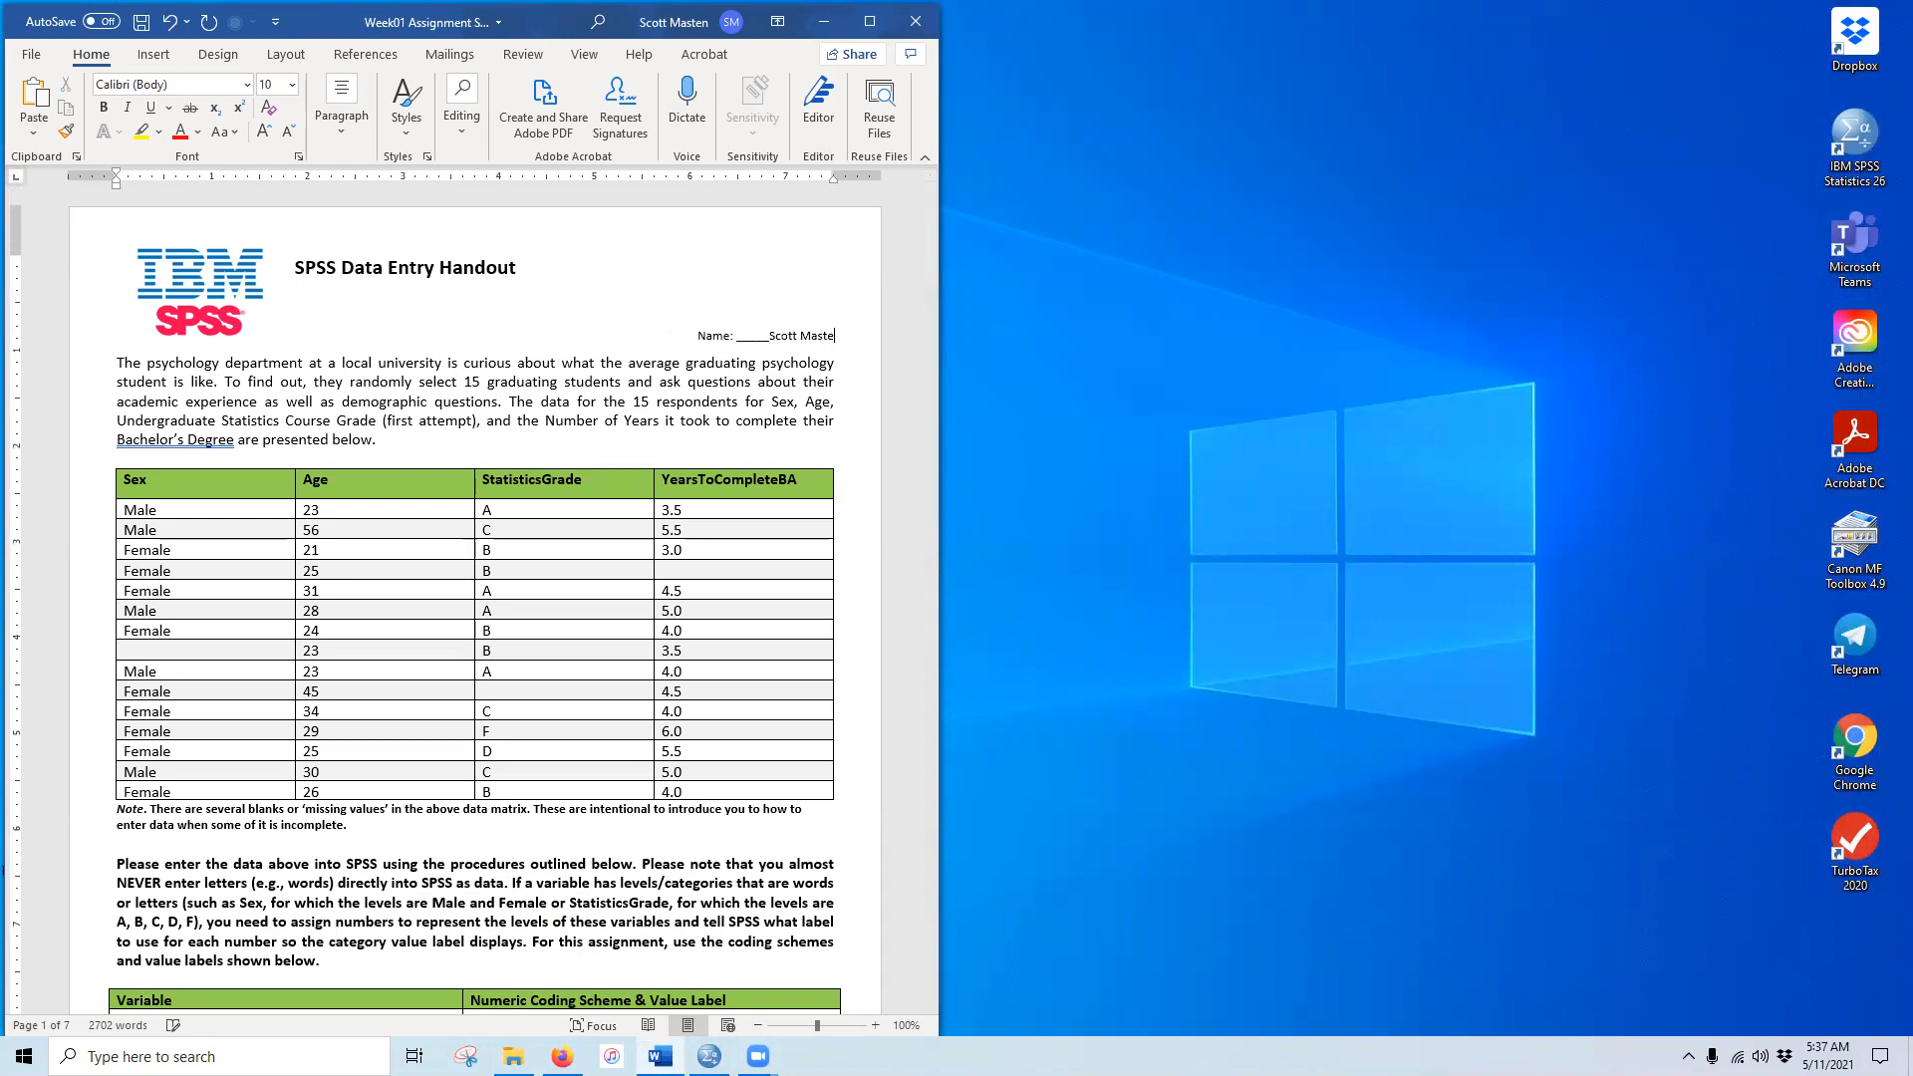